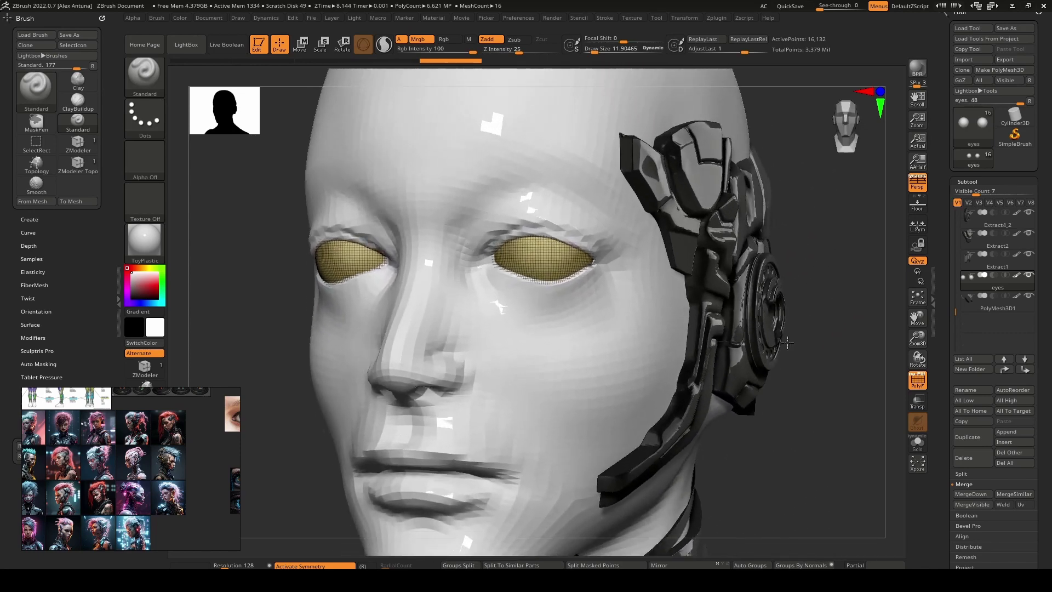
- Switch from ZBrush to Blender and view the sphere's front pole at an angle
{"action": "mouse_move", "coordinate": [840, 411]}
{"action": "left_mouse_down"}
{"action": "mouse_move", "coordinate": [839, 397]}
{"action": "mouse_move", "coordinate": [827, 430]}
{"action": "mouse_move", "coordinate": [811, 399]}
{"action": "left_mouse_up"}
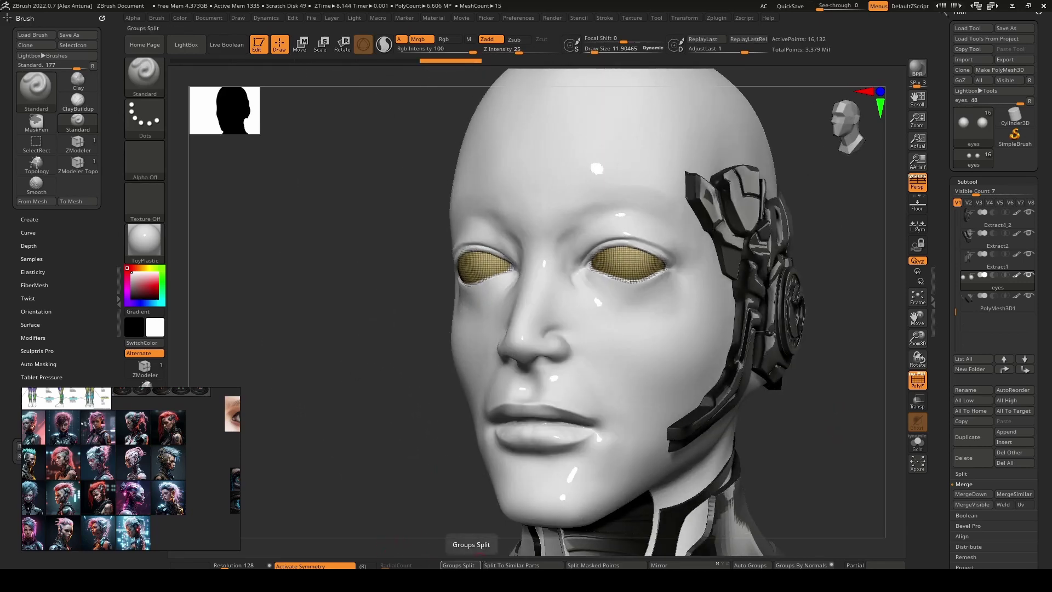
{"action": "left_click", "coordinate": [469, 580]}
{"action": "scroll", "coordinate": [669, 266], "scroll_direction": "down", "scroll_amount": 3}
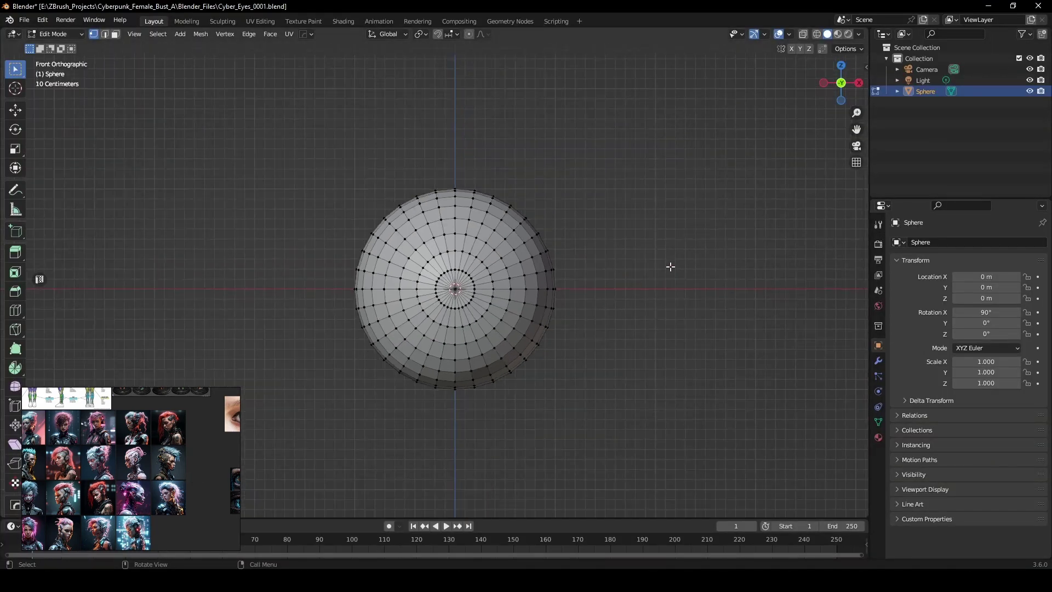
{"action": "scroll", "coordinate": [655, 266], "scroll_direction": "up", "scroll_amount": 2}
{"action": "middle_click_drag", "start_coordinate": [644, 229], "coordinate": [611, 242]}
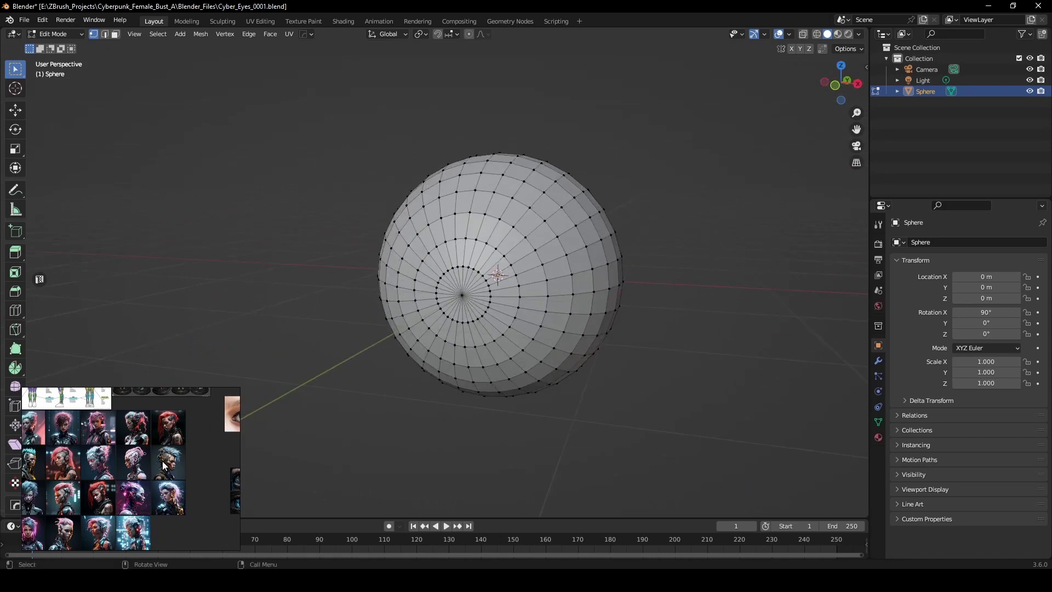
- Enlarge the reference board and frame its eye close-ups together with the eyeball cross-section diagram
{"action": "scroll", "coordinate": [128, 465], "scroll_direction": "down", "scroll_amount": 2}
{"action": "middle_click_drag", "start_coordinate": [164, 465], "coordinate": [136, 456]}
{"action": "scroll", "coordinate": [139, 481], "scroll_direction": "up", "scroll_amount": 5}
{"action": "scroll", "coordinate": [127, 432], "scroll_direction": "up", "scroll_amount": 5}
{"action": "scroll", "coordinate": [141, 458], "scroll_direction": "down", "scroll_amount": 3}
{"action": "scroll", "coordinate": [136, 455], "scroll_direction": "up", "scroll_amount": 1}
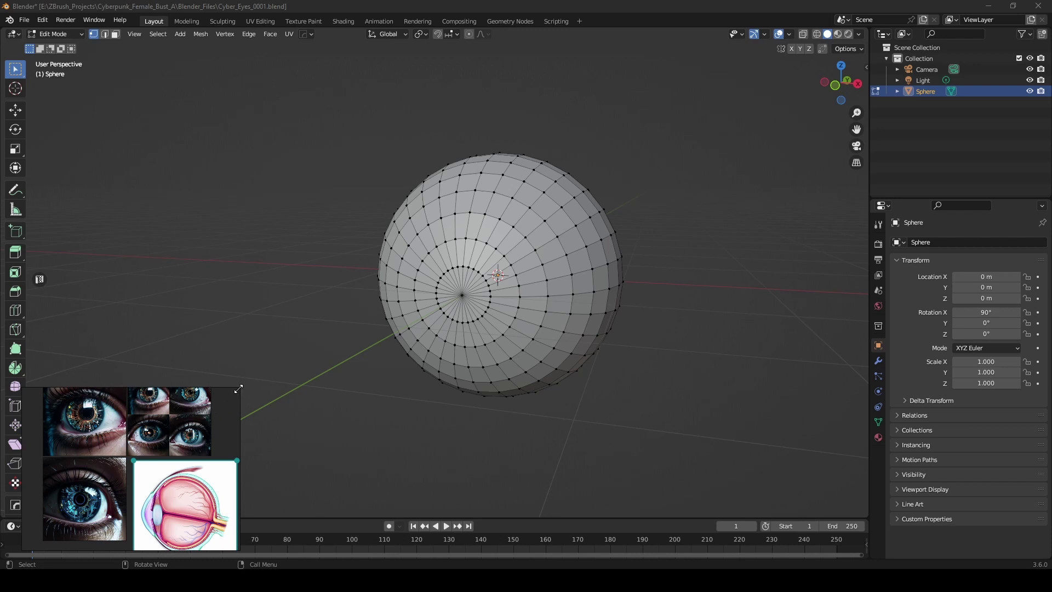
{"action": "left_click_drag", "start_coordinate": [239, 388], "coordinate": [267, 287]}
{"action": "scroll", "coordinate": [192, 438], "scroll_direction": "down", "scroll_amount": 2}
{"action": "scroll", "coordinate": [196, 441], "scroll_direction": "up", "scroll_amount": 3}
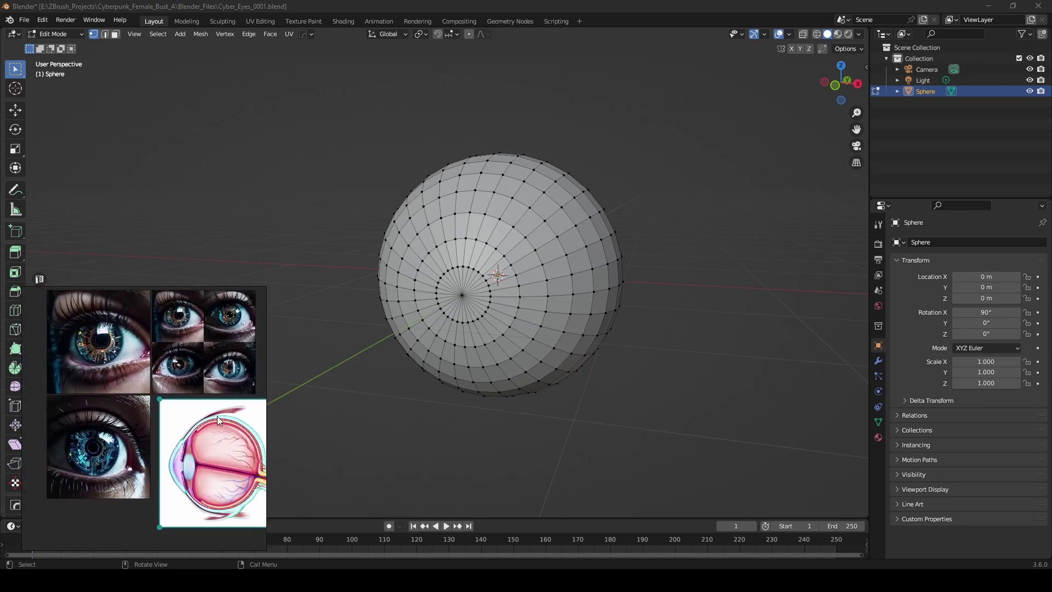
{"action": "middle_click_drag", "start_coordinate": [217, 416], "coordinate": [201, 432]}
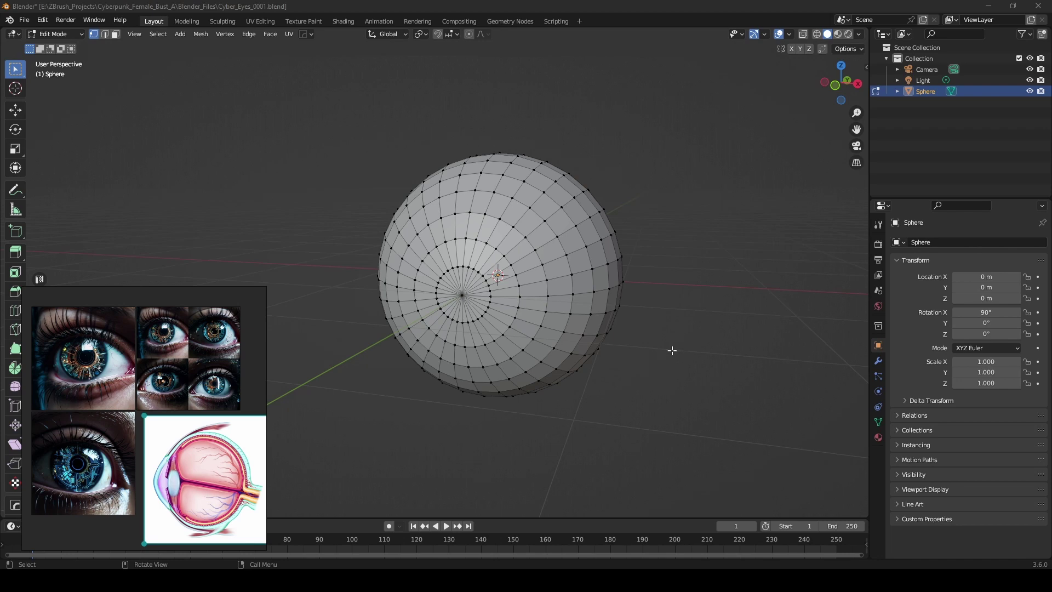
- Examine the cybernetic iris close-ups on the reference board and compare them with the sphere's front pole from several angles
{"action": "scroll", "coordinate": [79, 357], "scroll_direction": "up", "scroll_amount": 5}
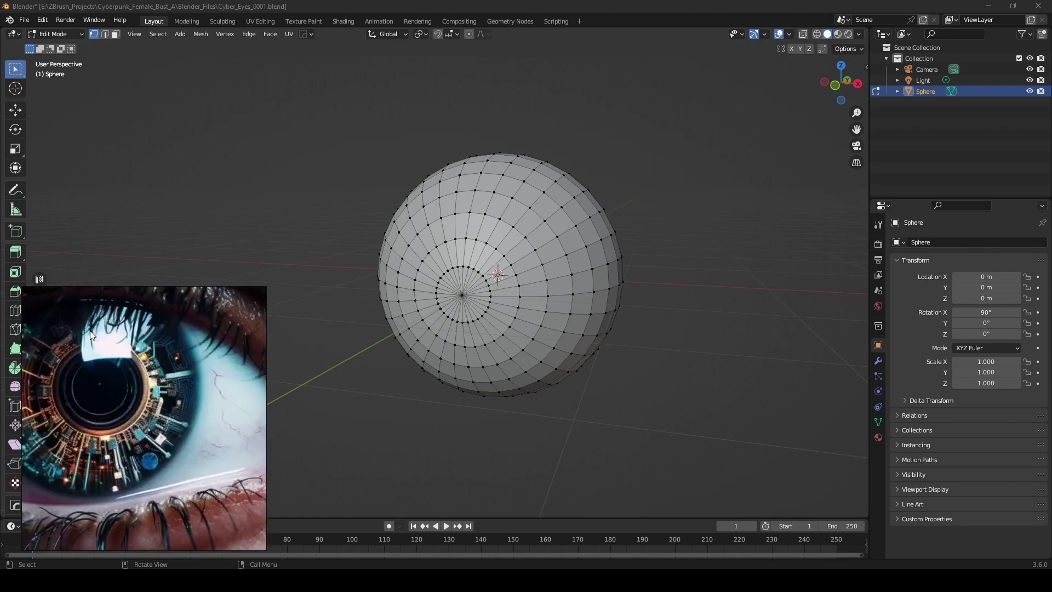
{"action": "middle_click_drag", "start_coordinate": [88, 413], "coordinate": [140, 396]}
{"action": "scroll", "coordinate": [139, 396], "scroll_direction": "down", "scroll_amount": 4}
{"action": "scroll", "coordinate": [149, 392], "scroll_direction": "up", "scroll_amount": 2}
{"action": "scroll", "coordinate": [149, 391], "scroll_direction": "down", "scroll_amount": 4}
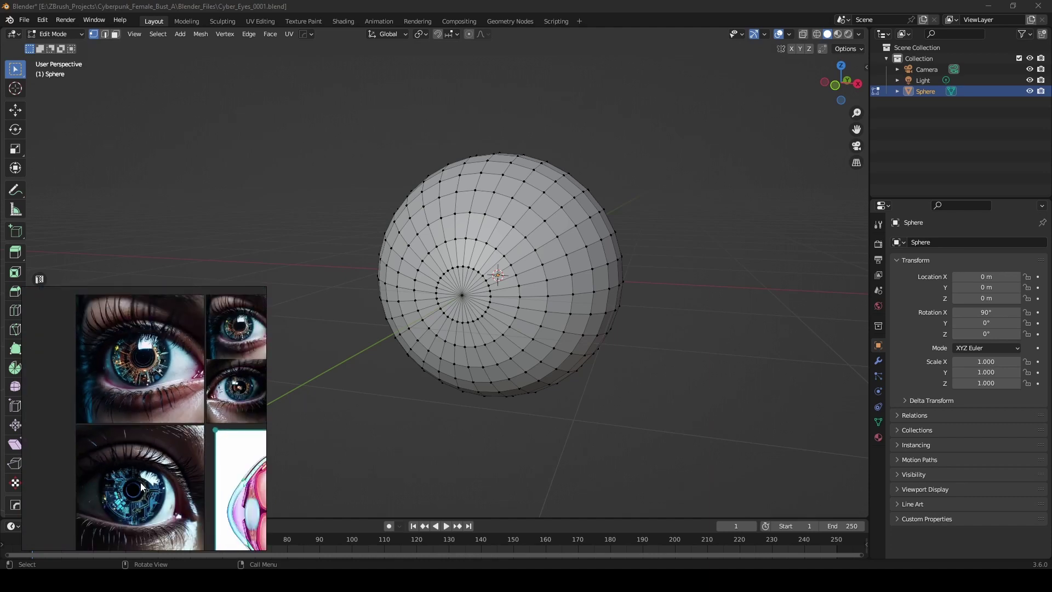
{"action": "scroll", "coordinate": [141, 410], "scroll_direction": "up", "scroll_amount": 1}
{"action": "scroll", "coordinate": [137, 408], "scroll_direction": "up", "scroll_amount": 1}
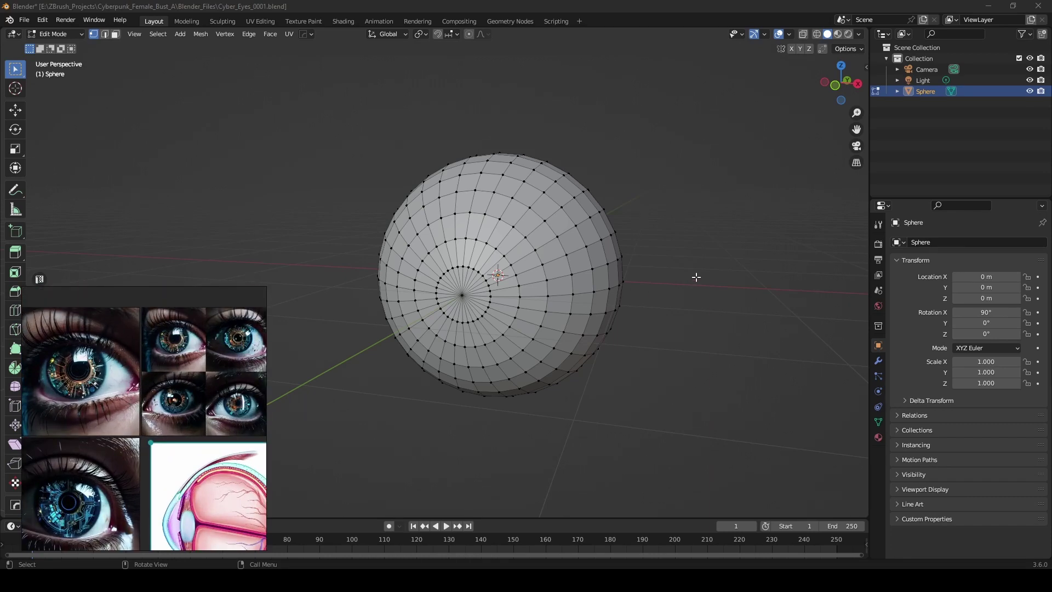
{"action": "scroll", "coordinate": [478, 324], "scroll_direction": "up", "scroll_amount": 2}
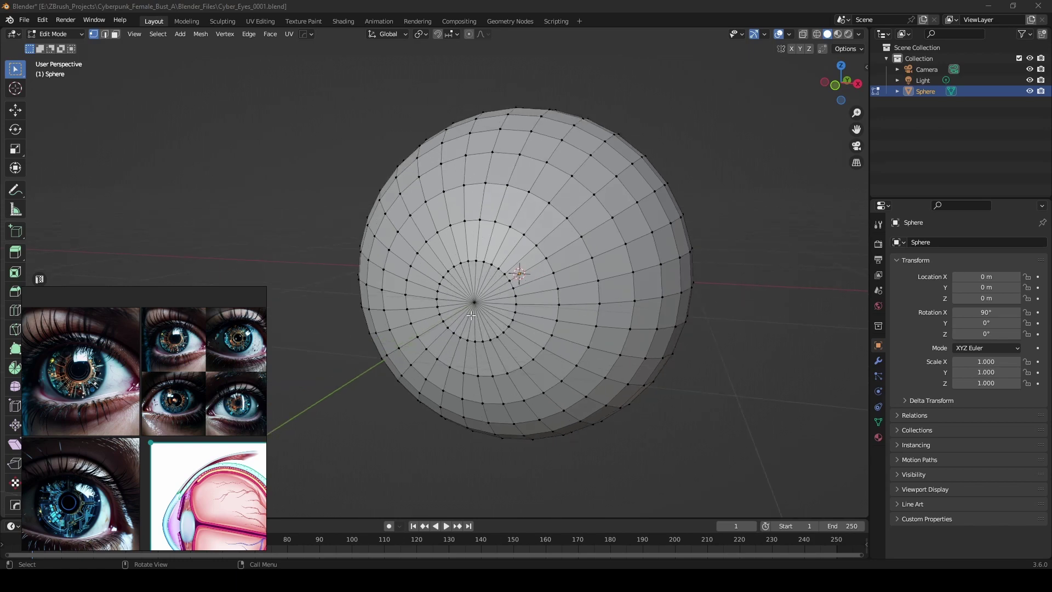
{"action": "middle_click_drag", "start_coordinate": [471, 315], "coordinate": [617, 314]}
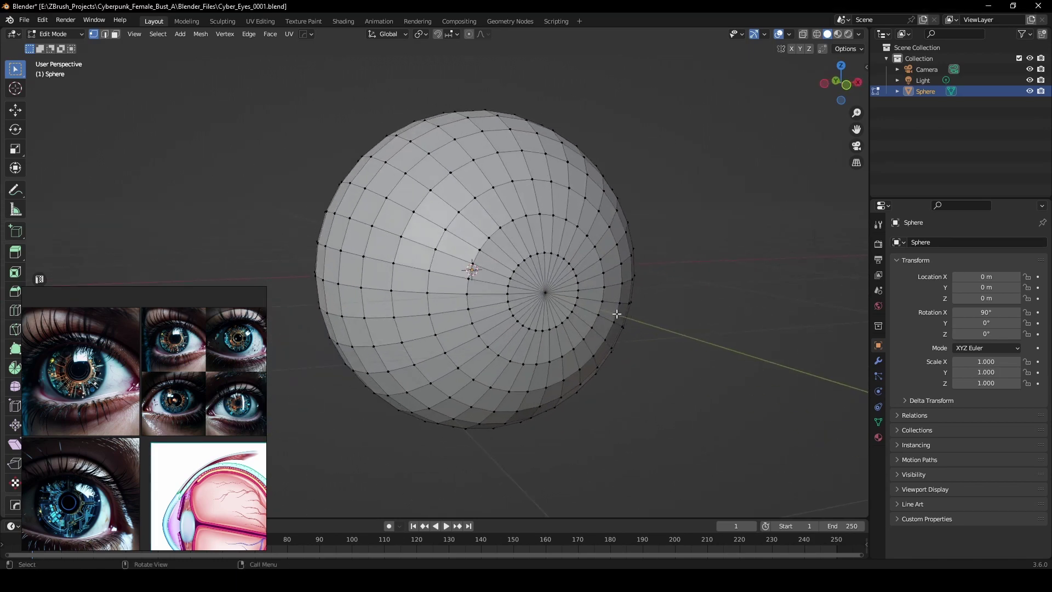
{"action": "scroll", "coordinate": [515, 292], "scroll_direction": "up", "scroll_amount": 1}
{"action": "mouse_move", "coordinate": [534, 291]}
{"action": "middle_mouse_down"}
{"action": "mouse_move", "coordinate": [550, 290]}
{"action": "mouse_move", "coordinate": [541, 297]}
{"action": "middle_mouse_up"}
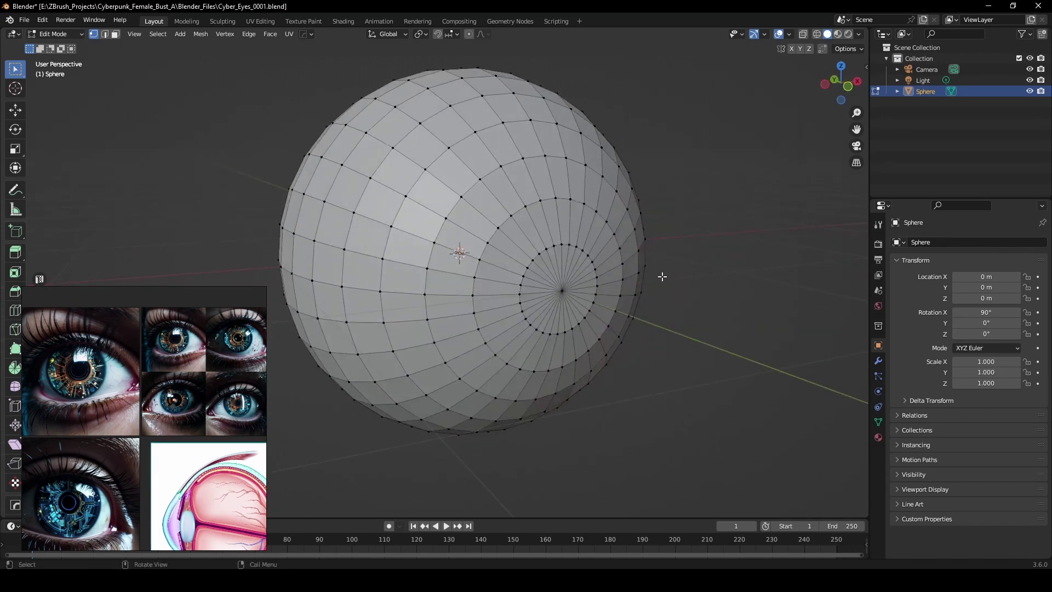
{"action": "middle_click_drag", "start_coordinate": [673, 277], "coordinate": [630, 282]}
- Examine the eyeball cross-section diagram and compare its cornea and lens area with the front of the sphere
{"action": "middle_click_drag", "start_coordinate": [231, 448], "coordinate": [191, 370]}
{"action": "scroll", "coordinate": [151, 451], "scroll_direction": "up", "scroll_amount": 2}
{"action": "scroll", "coordinate": [150, 452], "scroll_direction": "up", "scroll_amount": 1}
{"action": "middle_click_drag", "start_coordinate": [150, 452], "coordinate": [112, 405]}
{"action": "scroll", "coordinate": [113, 405], "scroll_direction": "down", "scroll_amount": 1}
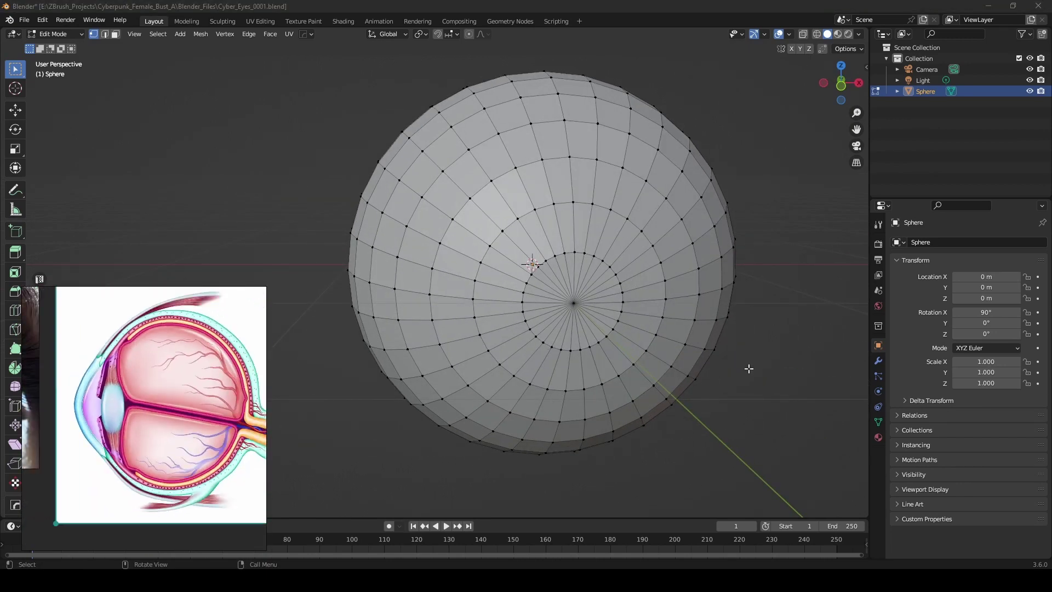
{"action": "middle_click_drag", "start_coordinate": [780, 356], "coordinate": [724, 357]}
{"action": "scroll", "coordinate": [752, 345], "scroll_direction": "down", "scroll_amount": 1}
{"action": "scroll", "coordinate": [777, 348], "scroll_direction": "down", "scroll_amount": 1}
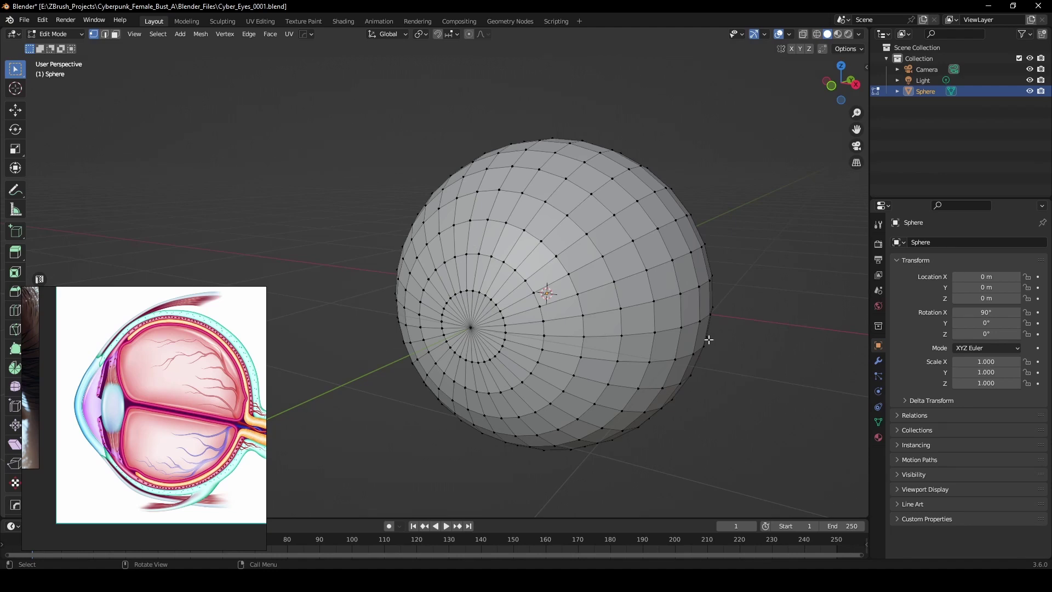
{"action": "scroll", "coordinate": [453, 324], "scroll_direction": "up", "scroll_amount": 1}
{"action": "mouse_move", "coordinate": [494, 325]}
{"action": "middle_mouse_down"}
{"action": "mouse_move", "coordinate": [496, 351]}
{"action": "mouse_move", "coordinate": [494, 313]}
{"action": "middle_mouse_up"}
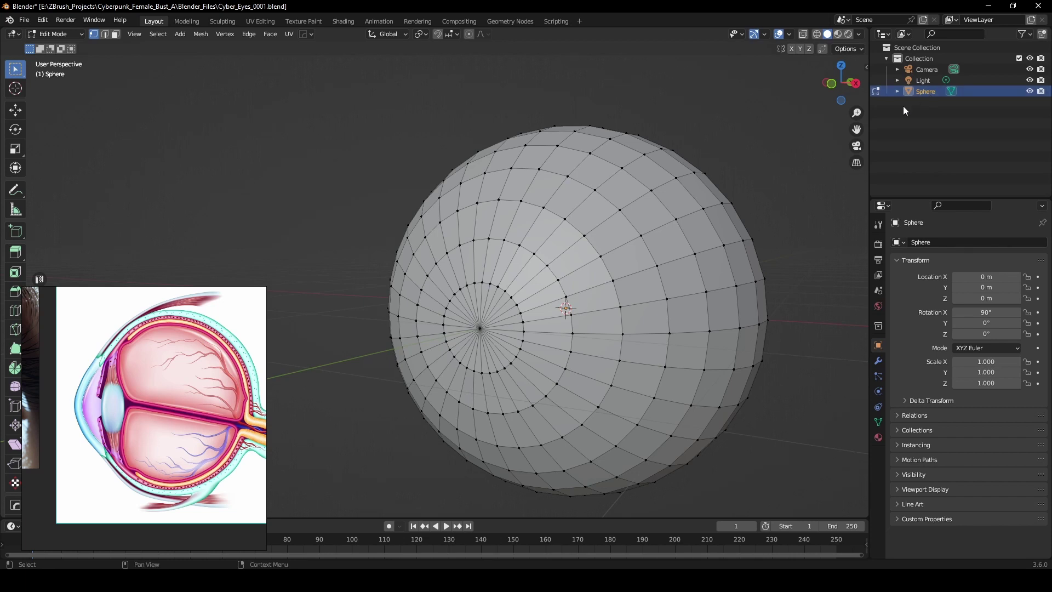
{"action": "right_click", "coordinate": [920, 96]}
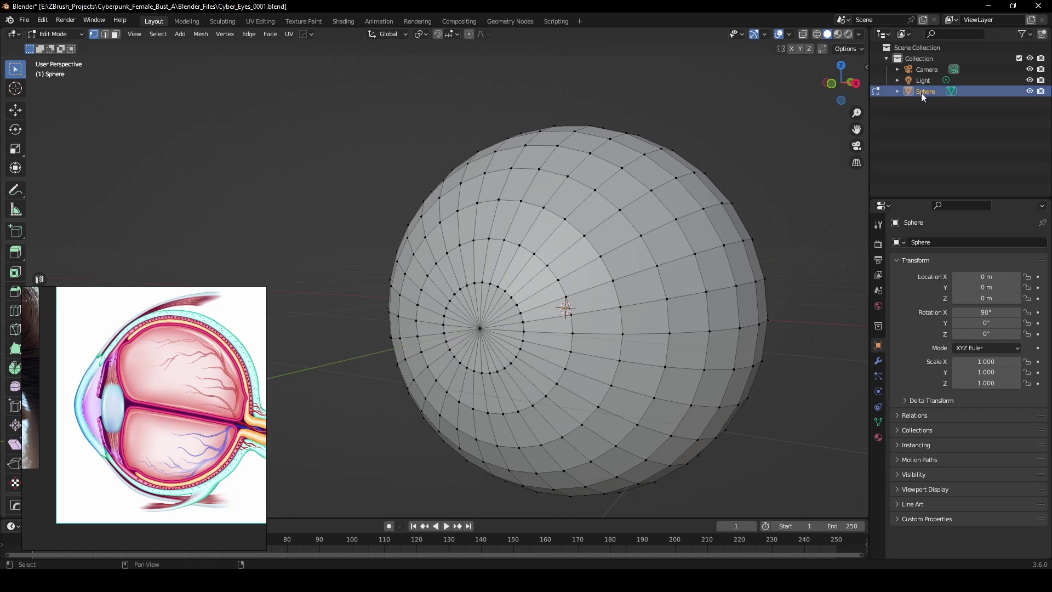
{"action": "middle_click_drag", "start_coordinate": [844, 126], "coordinate": [741, 144]}
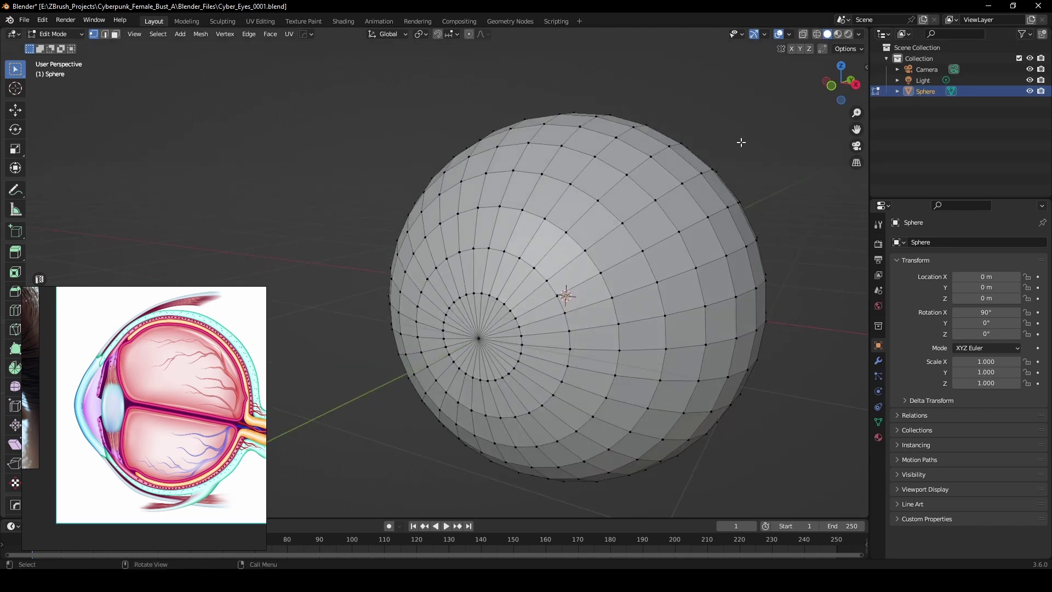
- Return to Object Mode, duplicate the sphere in place and hide the duplicate
{"action": "scroll", "coordinate": [680, 173], "scroll_direction": "down", "scroll_amount": 2}
{"action": "key", "text": "Tab"}
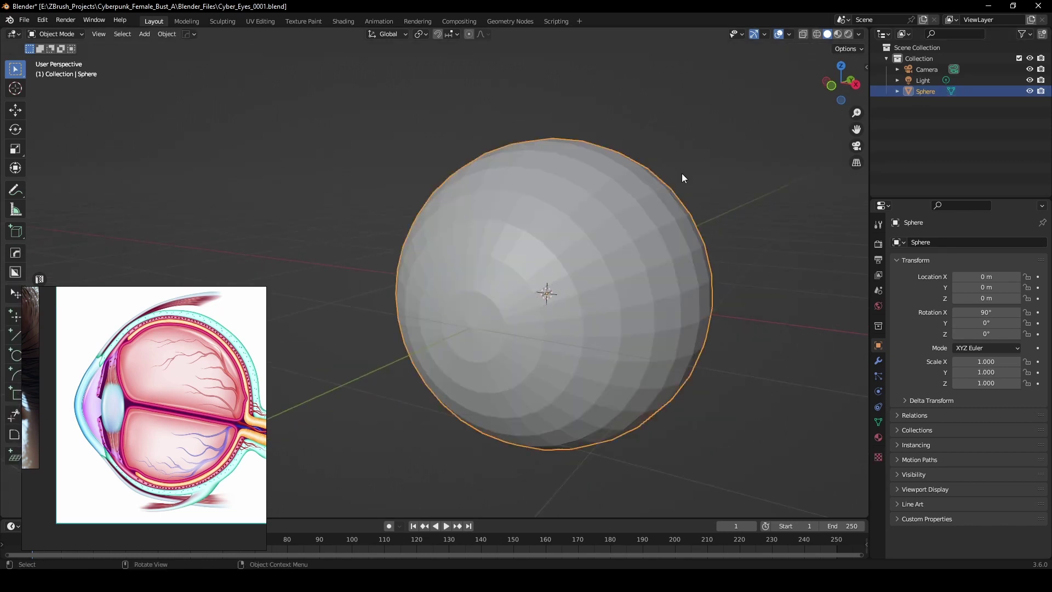
{"action": "middle_click_drag", "start_coordinate": [685, 173], "coordinate": [708, 173]}
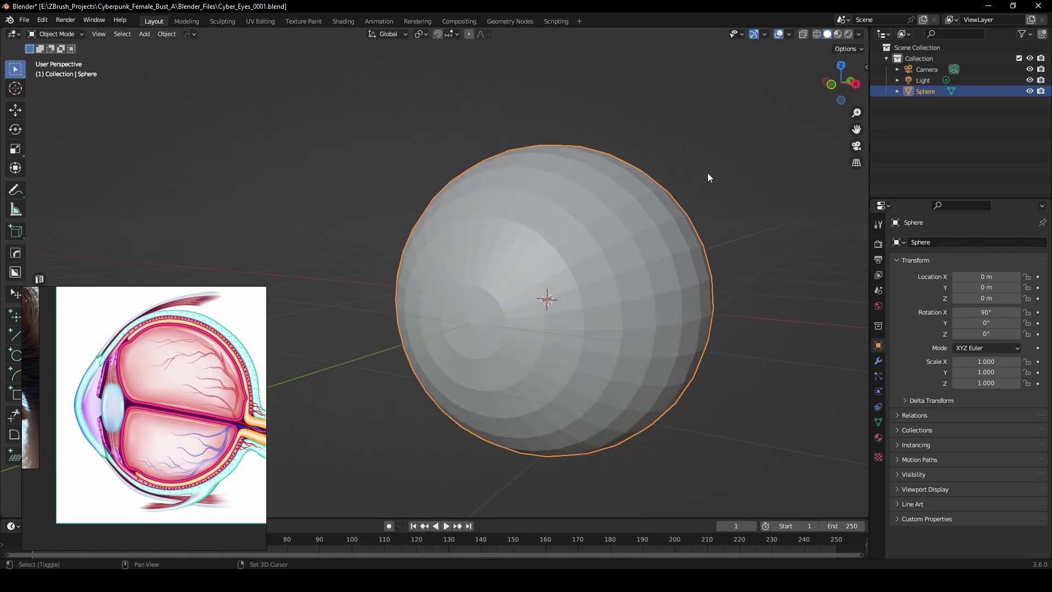
{"action": "key", "text": "shift+d"}
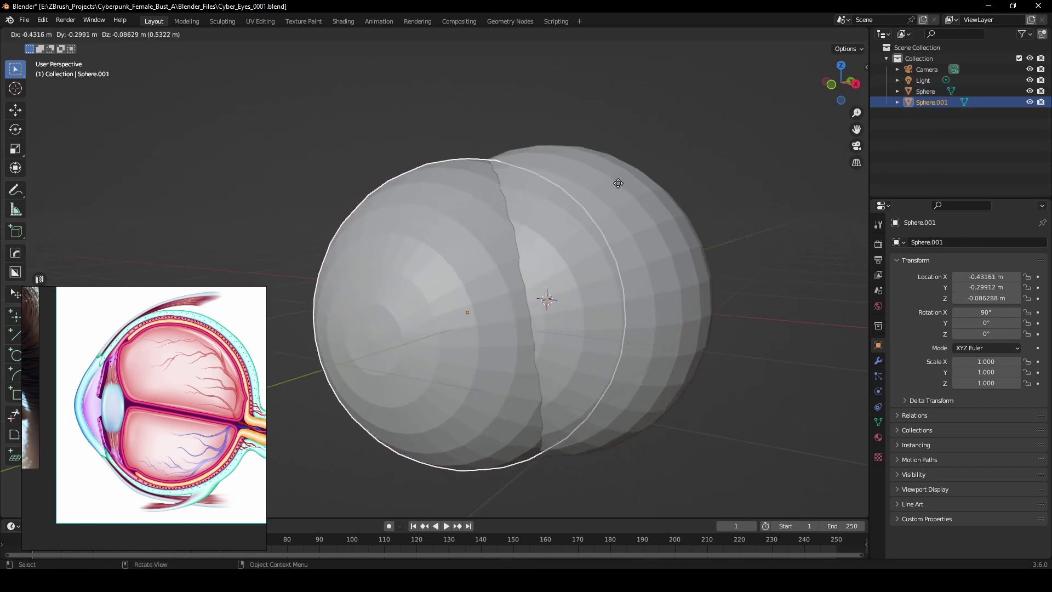
{"action": "right_click", "coordinate": [706, 185]}
{"action": "left_click", "coordinate": [1029, 102]}
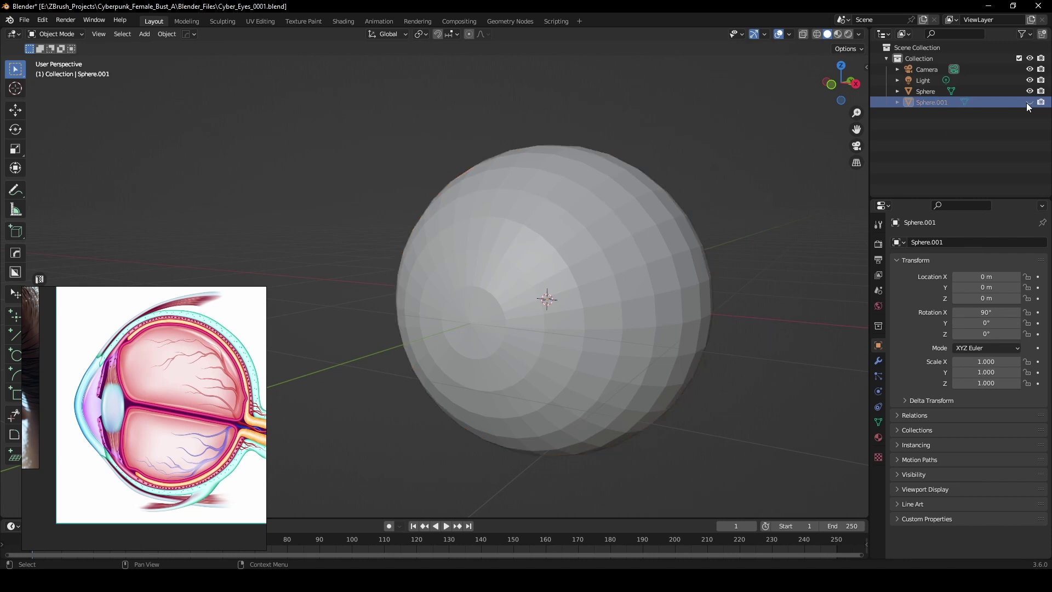
- Rename the original visible sphere as Eye
{"action": "left_click", "coordinate": [973, 94]}
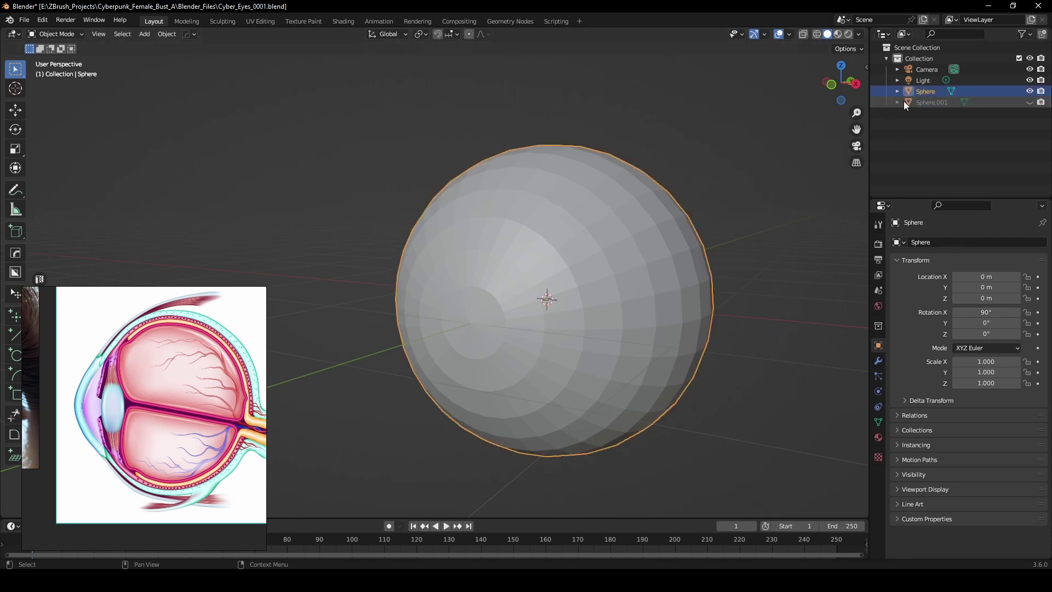
{"action": "double_click", "coordinate": [926, 92]}
{"action": "type", "text": "Eye"}
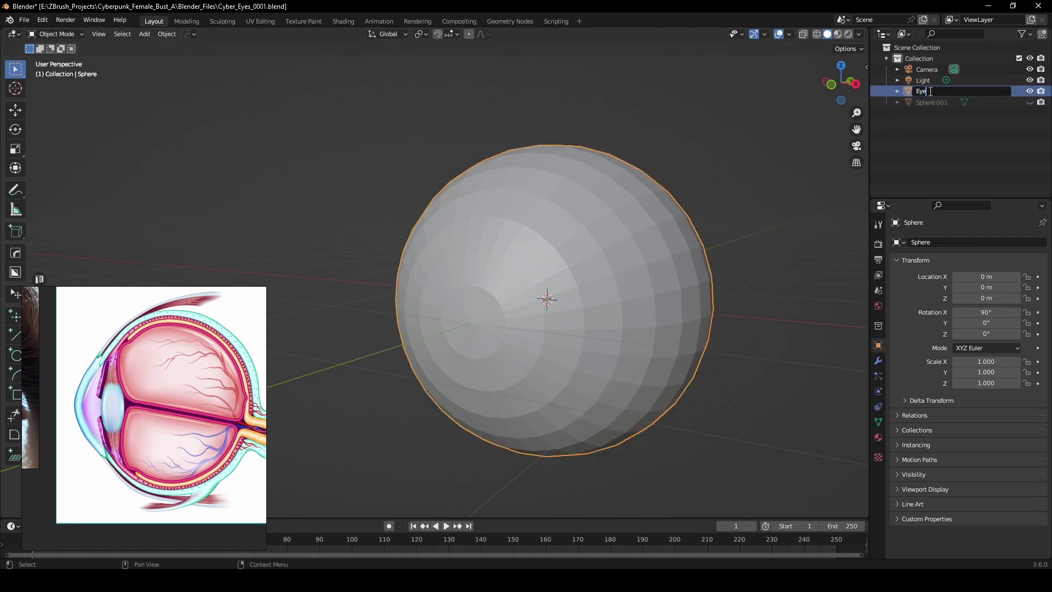
{"action": "key", "text": "Return"}
- Apply Auto Mirror to the Eye object across the X and Y axes
{"action": "middle_click_drag", "start_coordinate": [800, 126], "coordinate": [531, 302]}
{"action": "key", "text": "Tab"}
{"action": "key", "text": "Tab"}
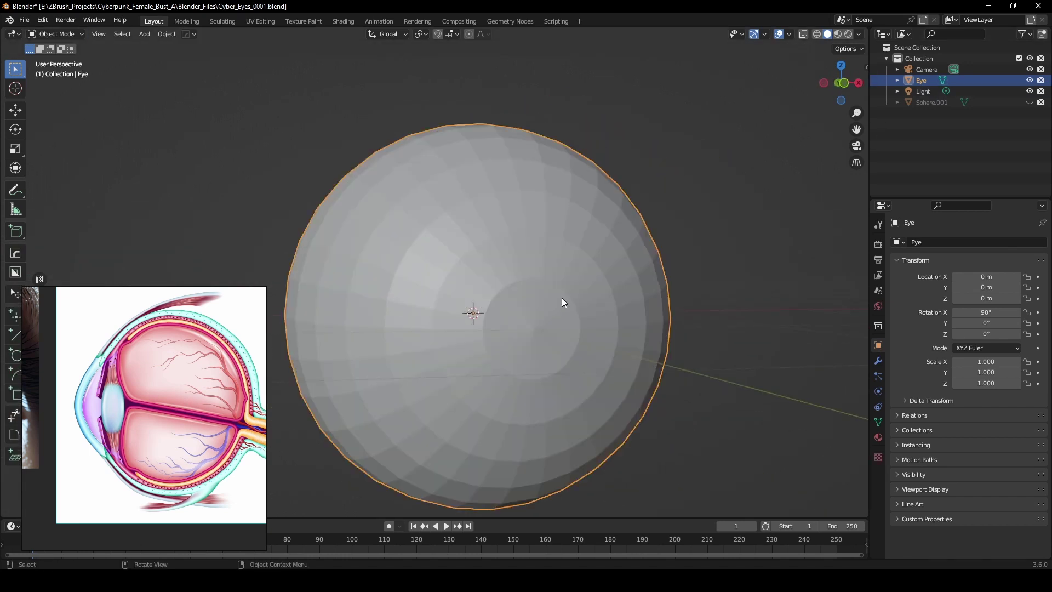
{"action": "right_click", "coordinate": [561, 298]}
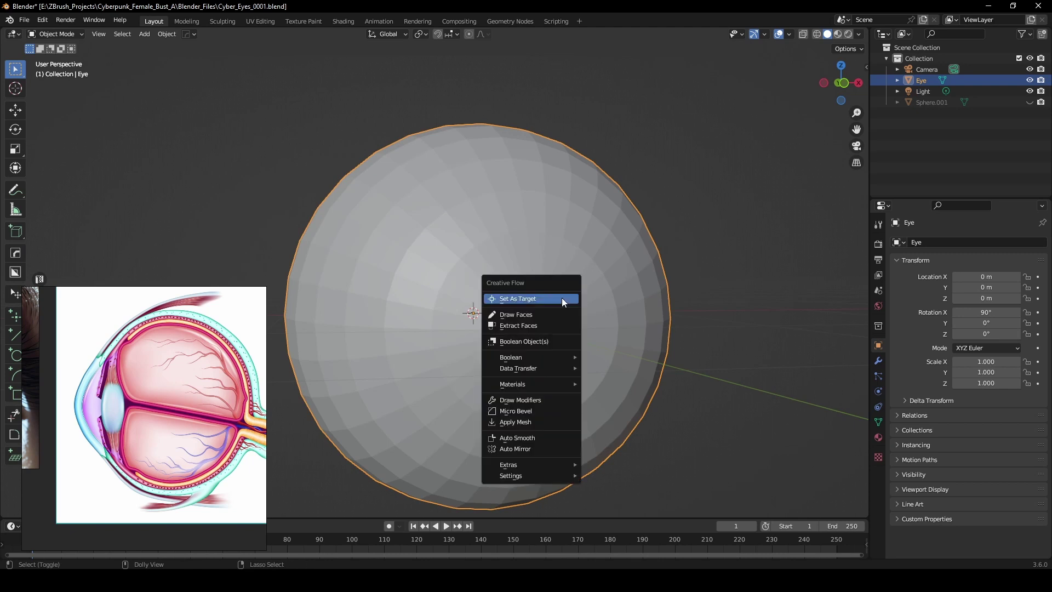
{"action": "left_click", "coordinate": [531, 447]}
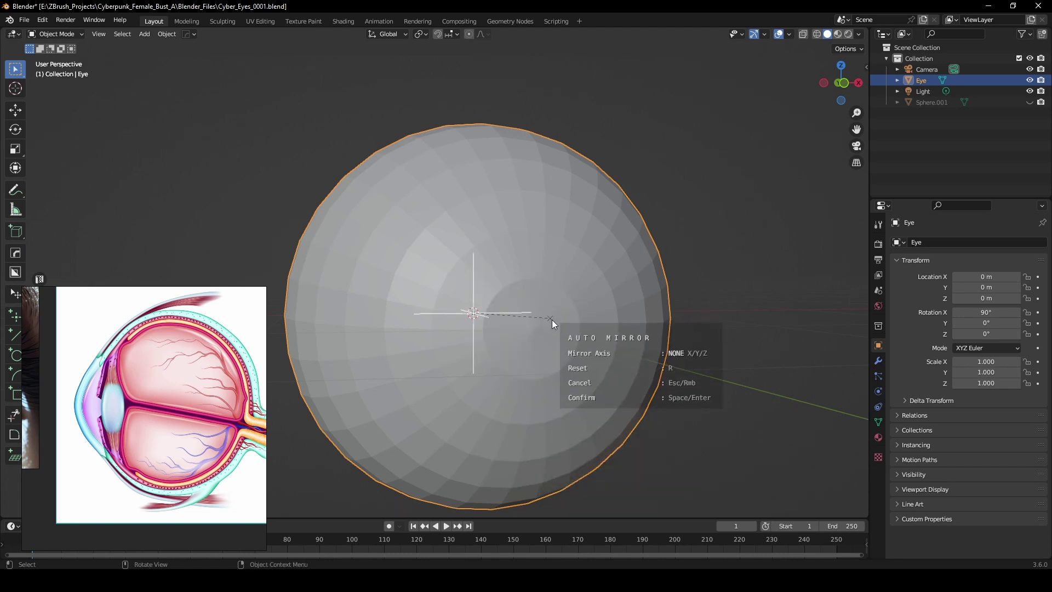
{"action": "key", "text": "x"}
{"action": "key", "text": "y"}
{"action": "key", "text": "space"}
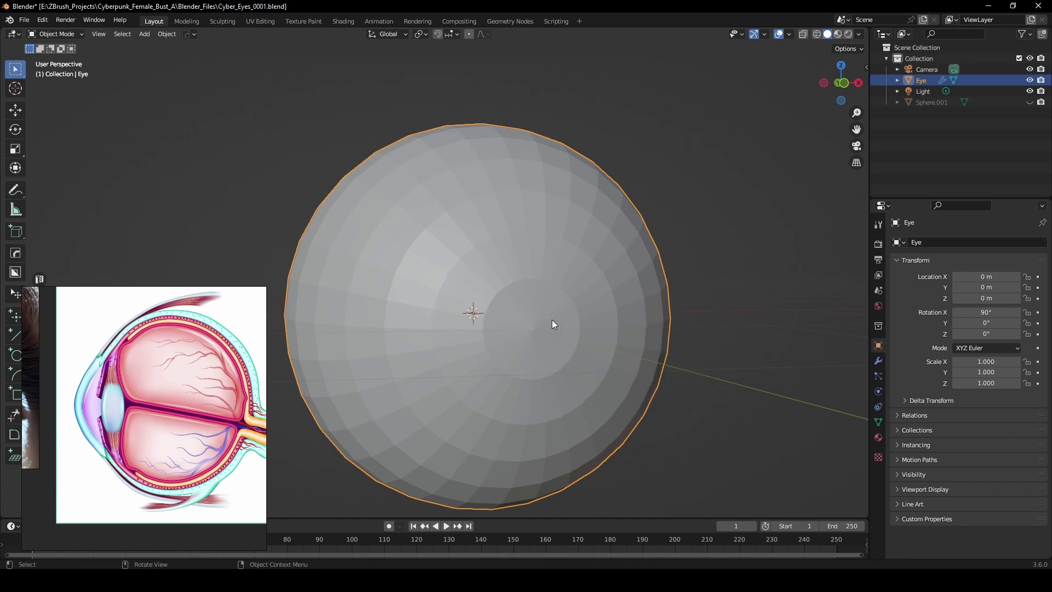
- Enter Edit Mode on the mirrored Eye and frame the triangles around its front pole
{"action": "middle_click_drag", "start_coordinate": [630, 304], "coordinate": [597, 312]}
{"action": "key", "text": "Tab"}
{"action": "scroll", "coordinate": [536, 344], "scroll_direction": "up", "scroll_amount": 4}
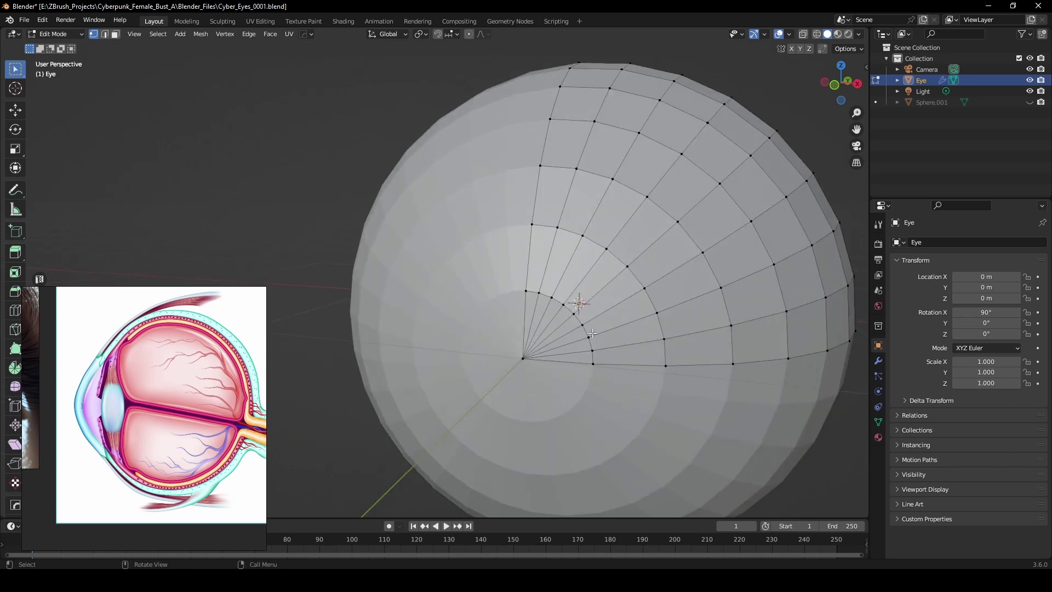
{"action": "middle_click_drag", "start_coordinate": [586, 320], "coordinate": [559, 323]}
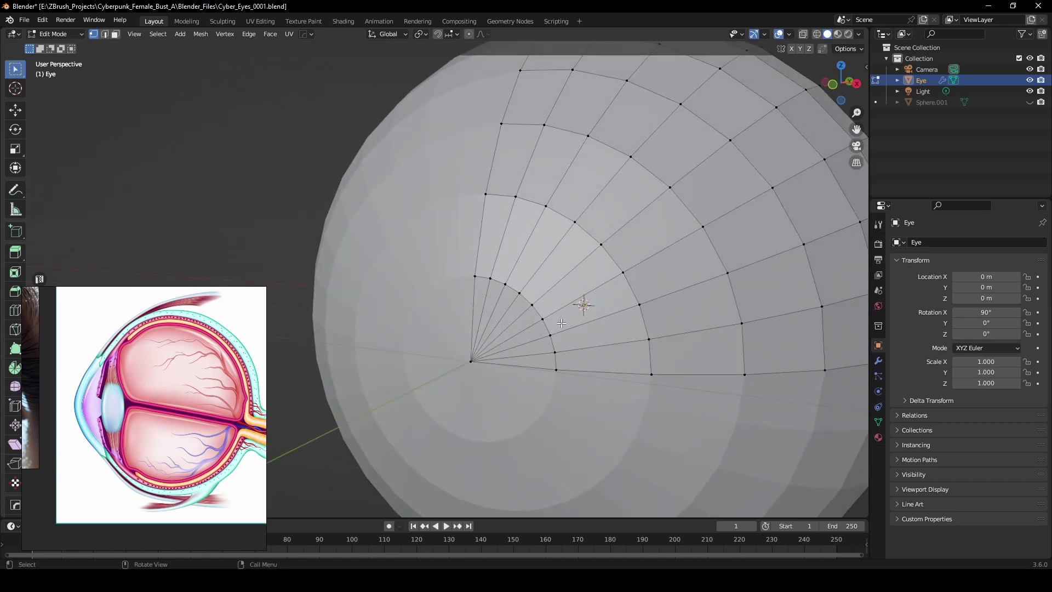
- Examine the blue circuit-patterned iris and pupil in the reference close-up
{"action": "middle_click_drag", "start_coordinate": [227, 381], "coordinate": [194, 392]}
{"action": "scroll", "coordinate": [192, 393], "scroll_direction": "down", "scroll_amount": 4}
{"action": "middle_click_drag", "start_coordinate": [71, 387], "coordinate": [146, 392]}
{"action": "scroll", "coordinate": [164, 384], "scroll_direction": "up", "scroll_amount": 4}
{"action": "scroll", "coordinate": [146, 391], "scroll_direction": "down", "scroll_amount": 1}
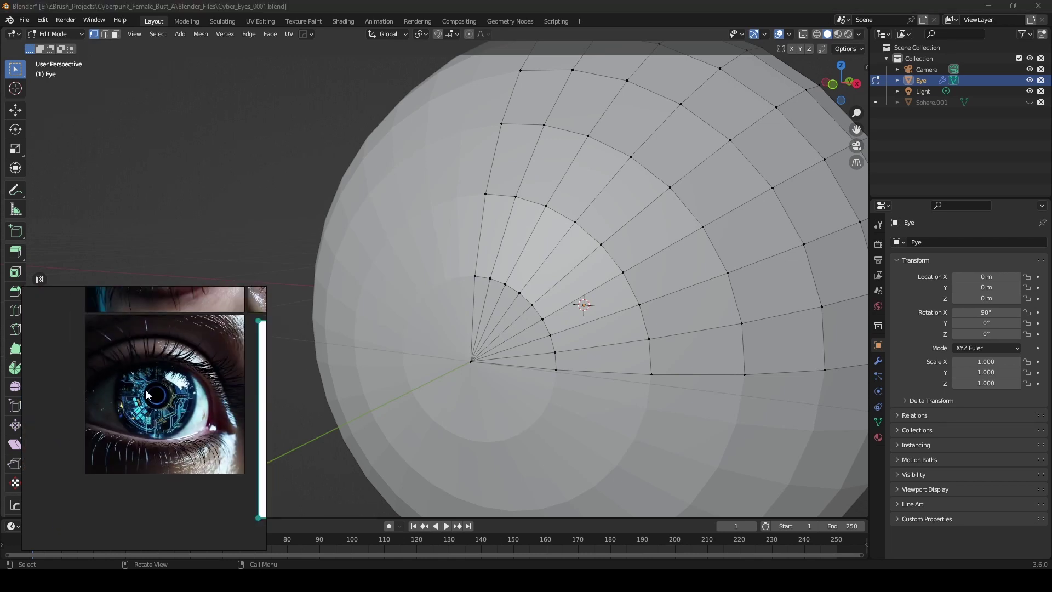
{"action": "scroll", "coordinate": [142, 399], "scroll_direction": "down", "scroll_amount": 2}
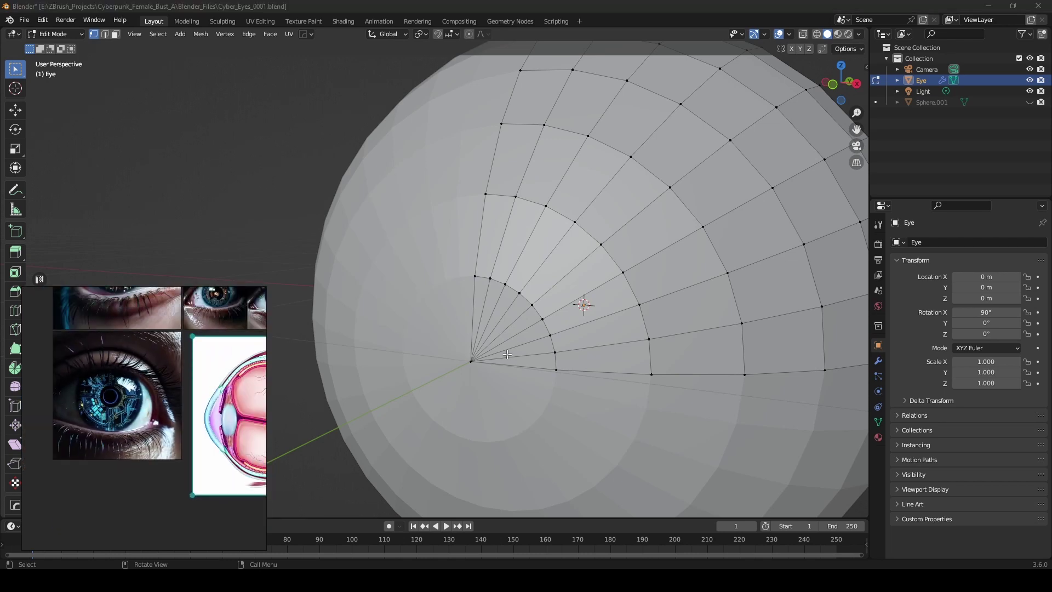
{"action": "middle_click_drag", "start_coordinate": [507, 353], "coordinate": [520, 359]}
{"action": "key", "text": "ctrl+r"}
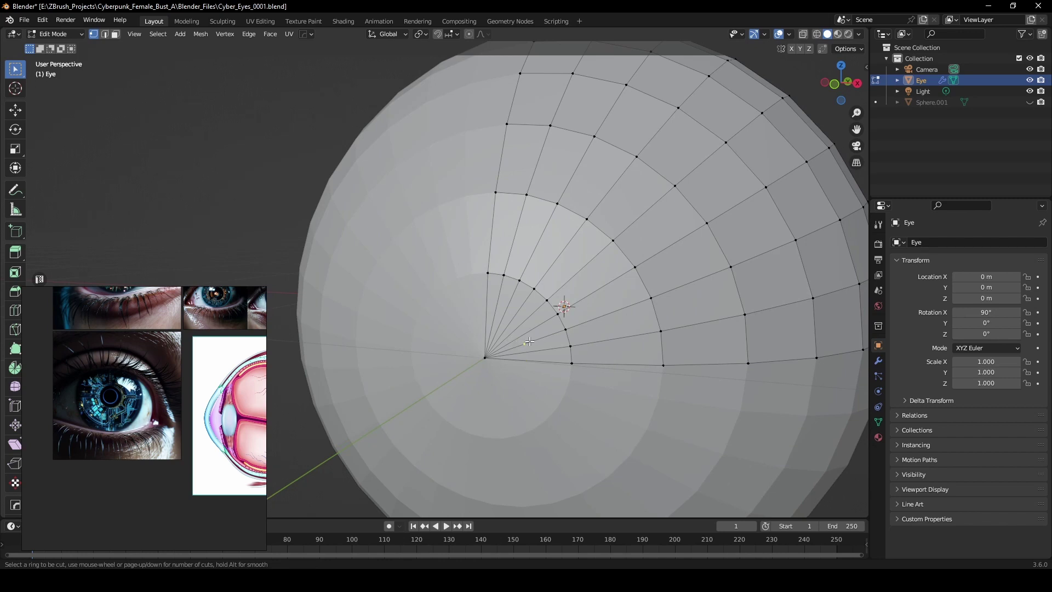
{"action": "scroll", "coordinate": [529, 342], "scroll_direction": "up", "scroll_amount": 2}
{"action": "right_click", "coordinate": [537, 340]}
{"action": "scroll", "coordinate": [529, 343], "scroll_direction": "up", "scroll_amount": 2}
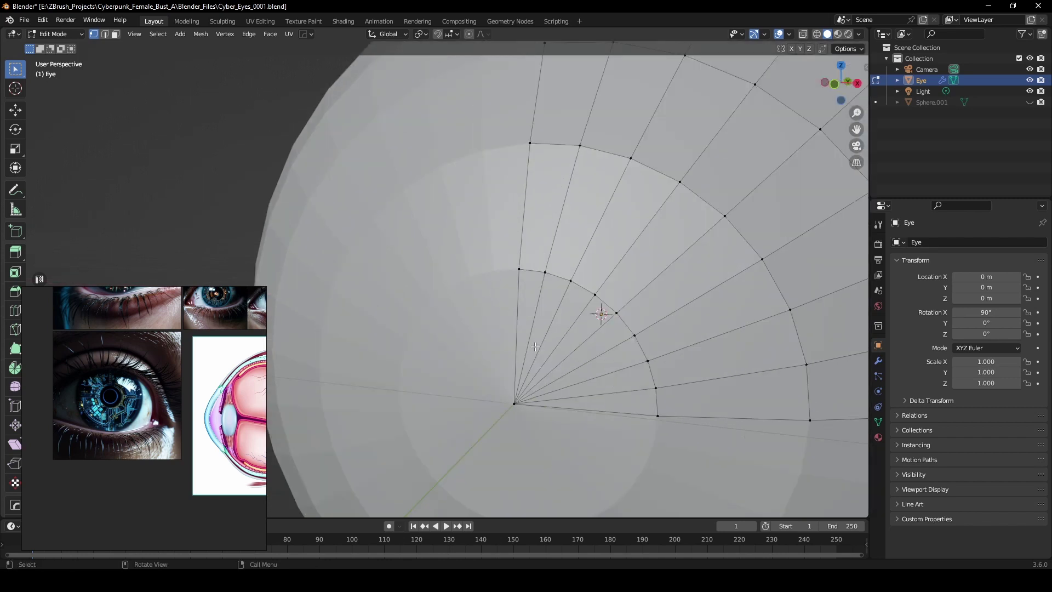
- Try to add a loop cut across the triangles around the Eye's front pole
{"action": "middle_click_drag", "start_coordinate": [533, 346], "coordinate": [563, 346]}
{"action": "scroll", "coordinate": [537, 350], "scroll_direction": "down", "scroll_amount": 1}
{"action": "key", "text": "2"}
{"action": "left_click", "coordinate": [567, 336]}
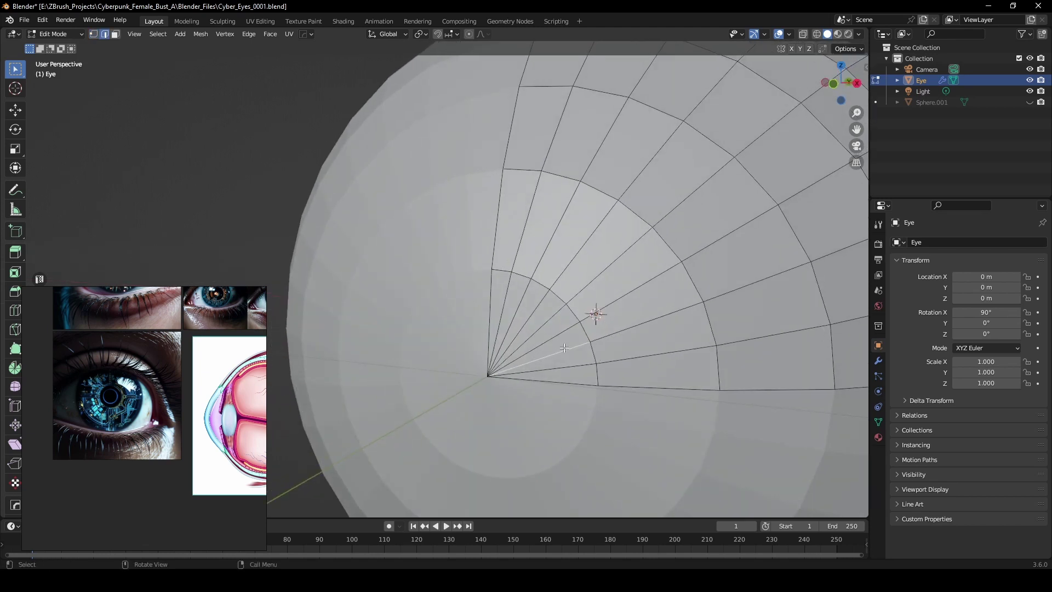
{"action": "key", "text": "ctrl+r"}
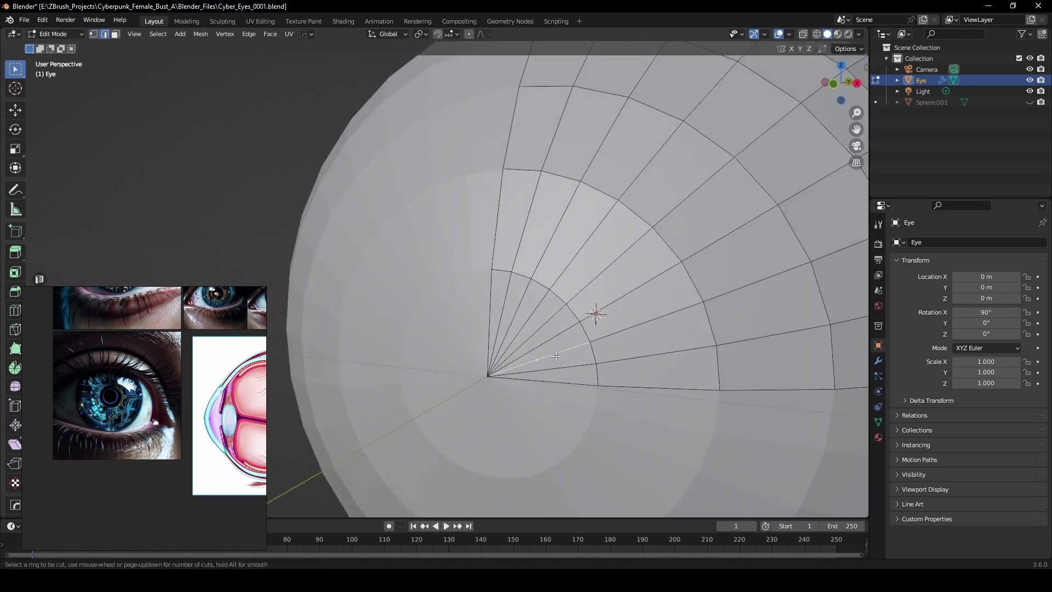
{"action": "right_click", "coordinate": [542, 364]}
{"action": "middle_click_drag", "start_coordinate": [546, 372], "coordinate": [600, 372]}
{"action": "scroll", "coordinate": [584, 370], "scroll_direction": "up", "scroll_amount": 2}
{"action": "scroll", "coordinate": [600, 373], "scroll_direction": "down", "scroll_amount": 1}
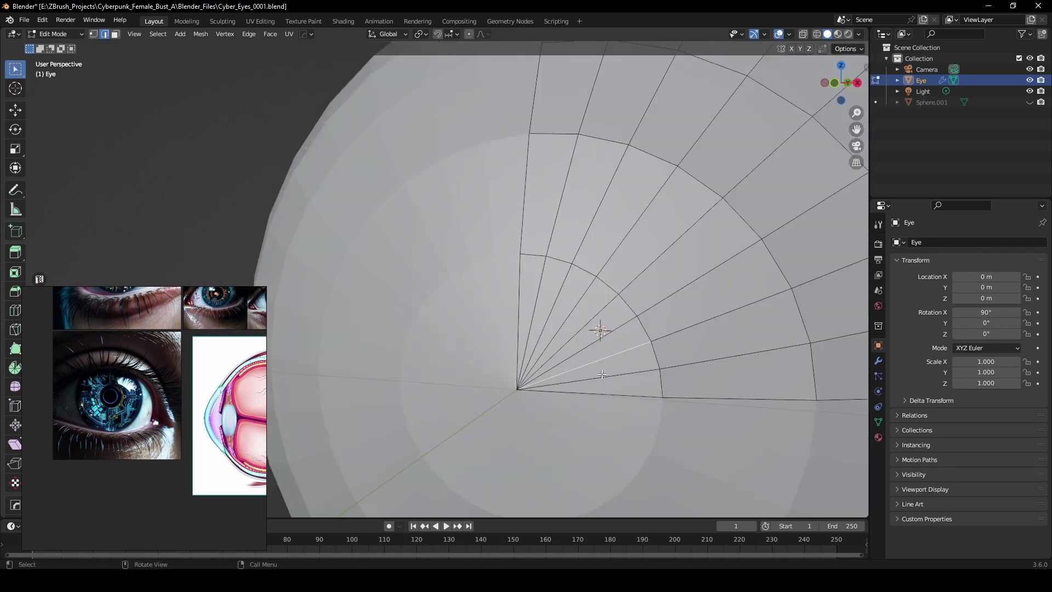
{"action": "key", "text": "1"}
{"action": "key", "text": "ctrl+l"}
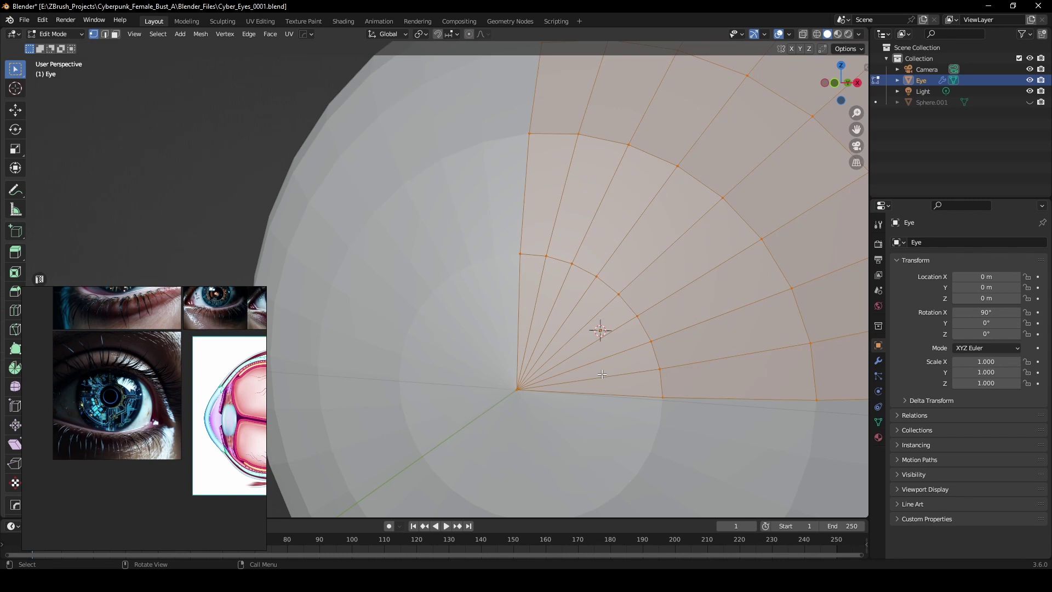
{"action": "key", "text": "2"}
{"action": "left_click", "coordinate": [601, 375]}
{"action": "left_click", "coordinate": [621, 393], "text": "shift"}
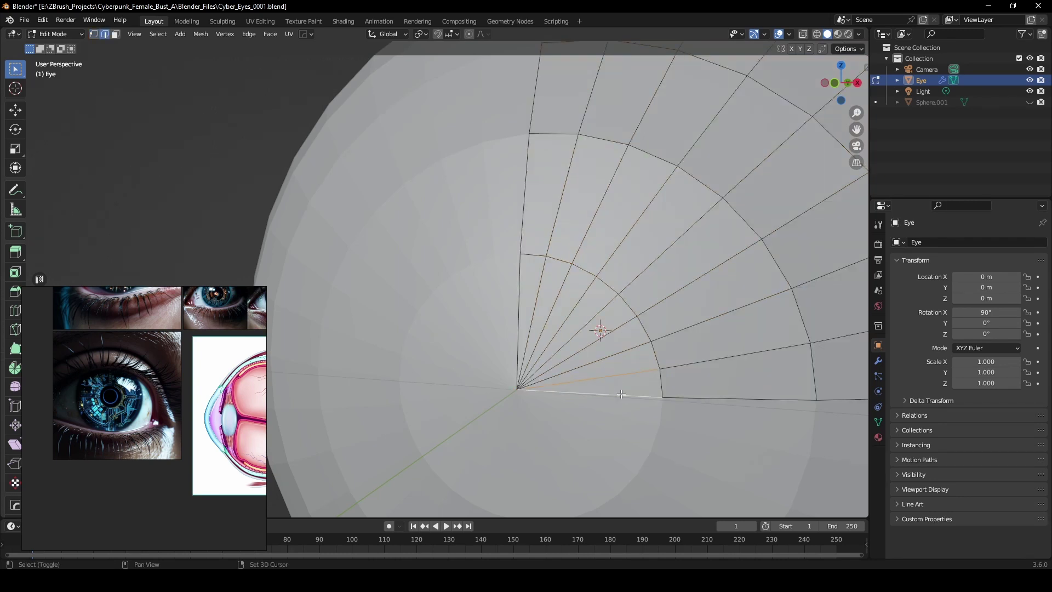
{"action": "left_click", "coordinate": [602, 343], "text": "shift"}
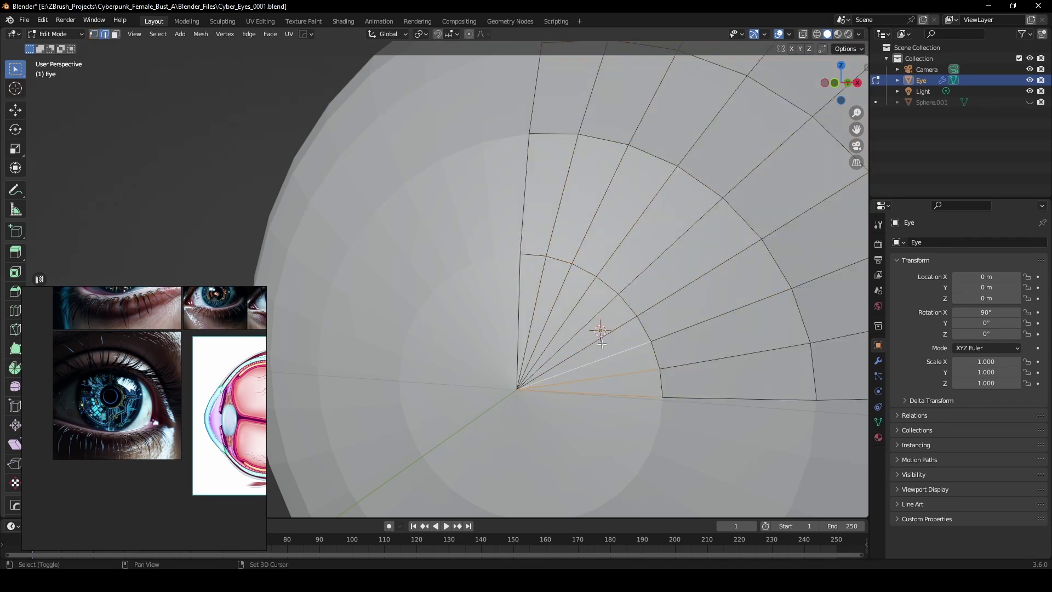
- Bevel the innermost edge loop around the front pole into a narrow one-segment ring
{"action": "left_click", "coordinate": [647, 339]}
{"action": "left_click", "coordinate": [646, 340], "text": "alt"}
{"action": "scroll", "coordinate": [647, 337], "scroll_direction": "down", "scroll_amount": 1}
{"action": "key", "text": "ctrl+b"}
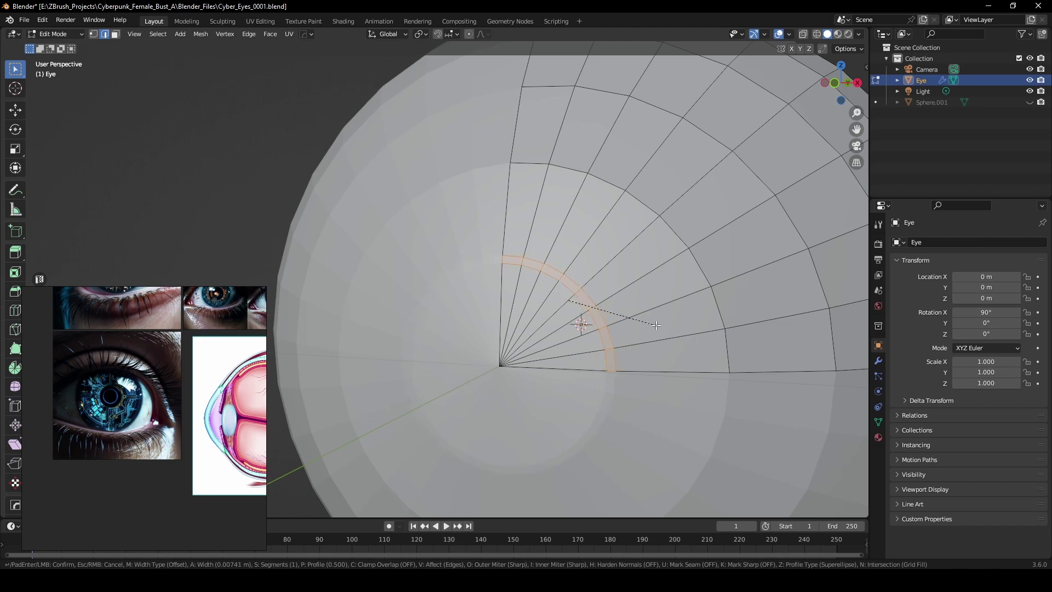
{"action": "left_click", "coordinate": [659, 326]}
- Try to add a loop cut through all the radial edges inside the narrow bevelled ring
{"action": "middle_click_drag", "start_coordinate": [606, 331], "coordinate": [548, 349]}
{"action": "left_click", "coordinate": [578, 378]}
{"action": "left_click", "coordinate": [570, 364], "text": "shift"}
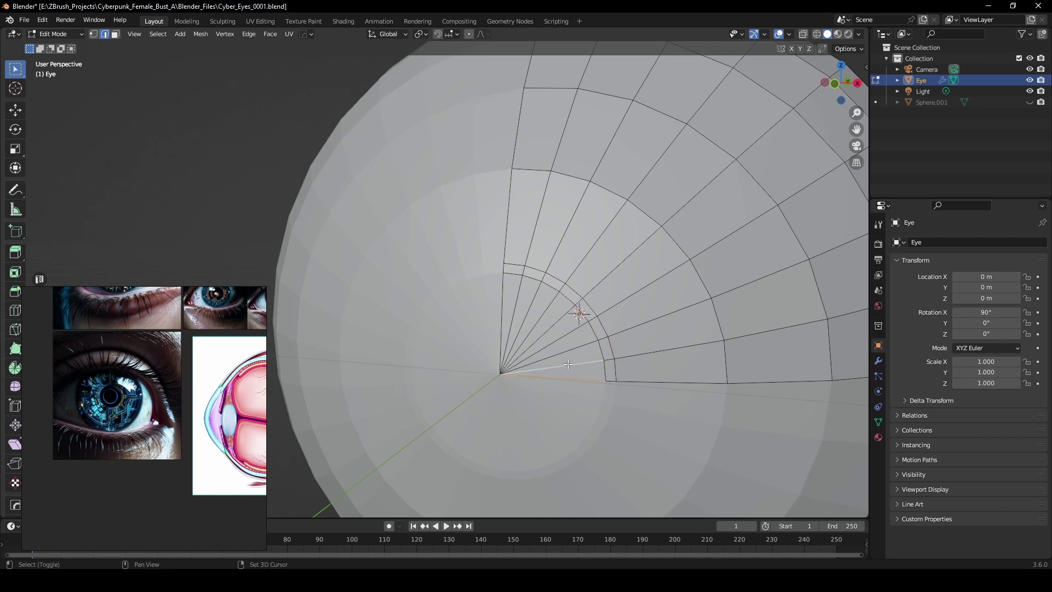
{"action": "left_click", "coordinate": [559, 351], "text": "shift"}
{"action": "left_click", "coordinate": [553, 332], "text": "shift"}
{"action": "left_click", "coordinate": [547, 323], "text": "shift"}
{"action": "left_click", "coordinate": [540, 314], "text": "shift"}
{"action": "left_click", "coordinate": [525, 306], "text": "shift"}
{"action": "left_click", "coordinate": [515, 300], "text": "shift"}
{"action": "left_click", "coordinate": [502, 301], "text": "shift"}
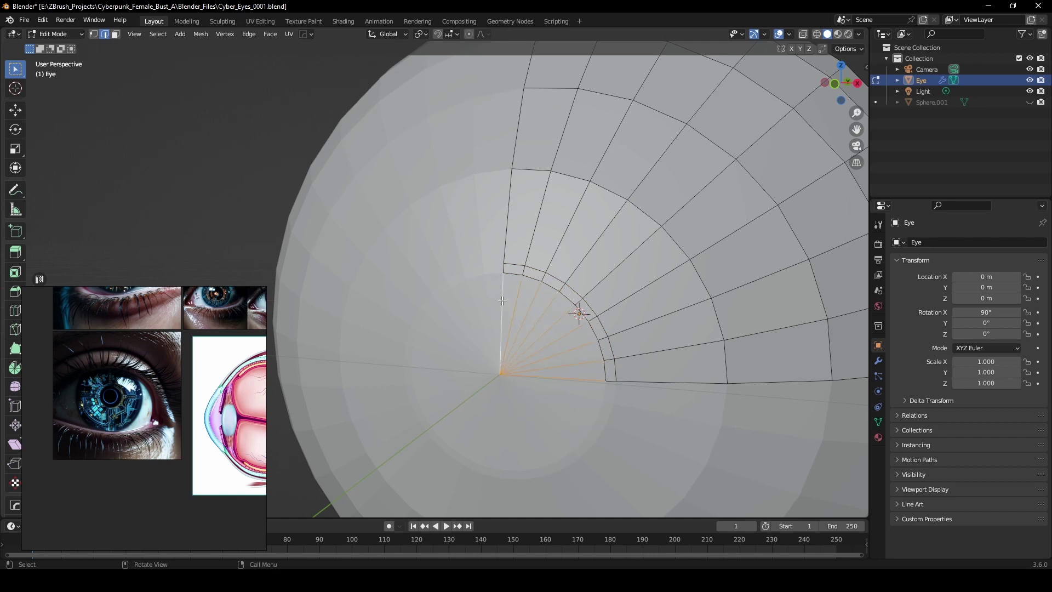
{"action": "key", "text": "ctrl+r"}
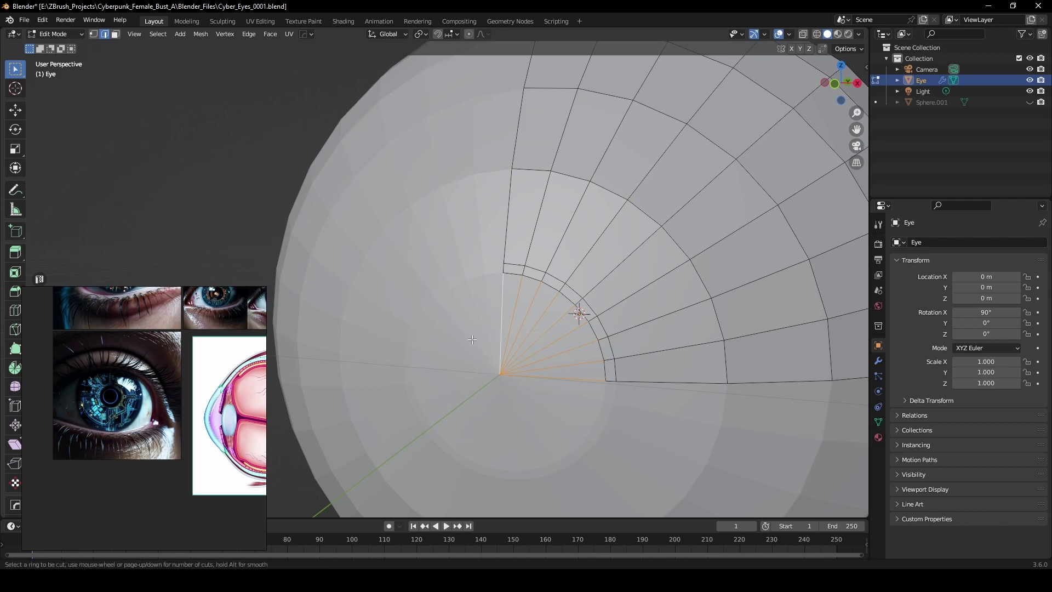
{"action": "scroll", "coordinate": [576, 307], "scroll_direction": "down", "scroll_amount": 4}
{"action": "scroll", "coordinate": [598, 312], "scroll_direction": "up", "scroll_amount": 4}
{"action": "middle_click_drag", "start_coordinate": [599, 313], "coordinate": [559, 329]}
- Select the whole fan of triangular faces inside the bevelled ring at the front pole
{"action": "key", "text": "3"}
{"action": "left_click", "coordinate": [655, 390]}
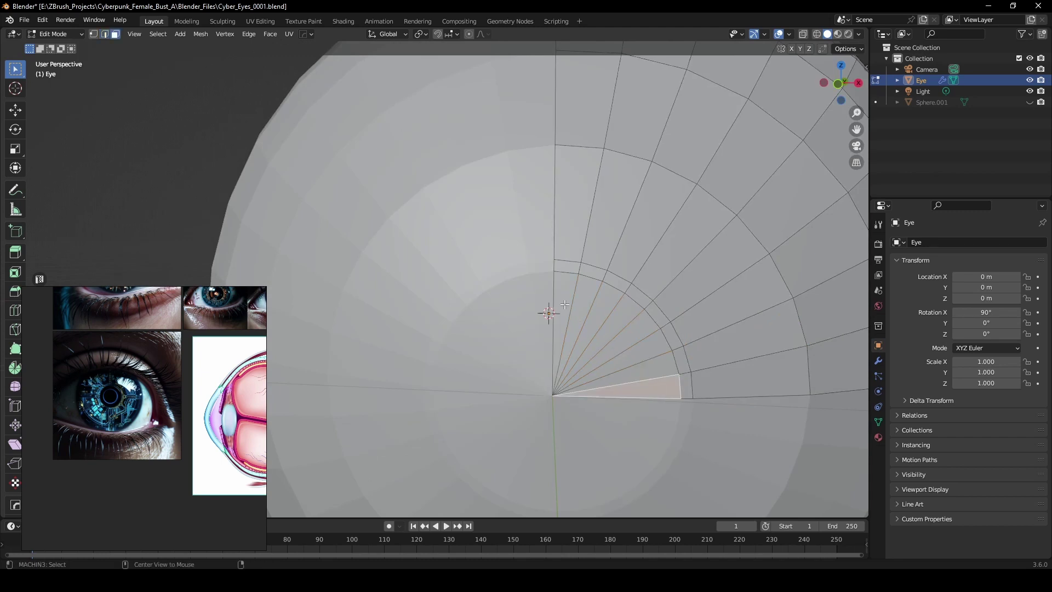
{"action": "left_click", "coordinate": [564, 304]}
{"action": "left_click", "coordinate": [636, 379], "text": "shift"}
{"action": "left_click", "coordinate": [589, 303], "text": "shift"}
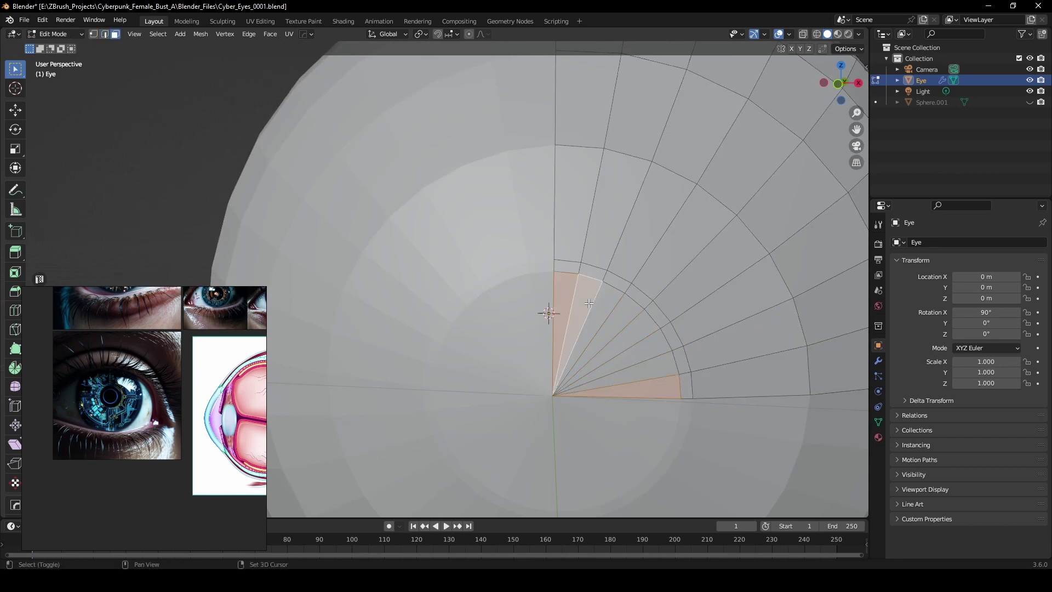
{"action": "left_click", "coordinate": [650, 362], "text": "ctrl"}
{"action": "middle_click_drag", "start_coordinate": [661, 364], "coordinate": [609, 380]}
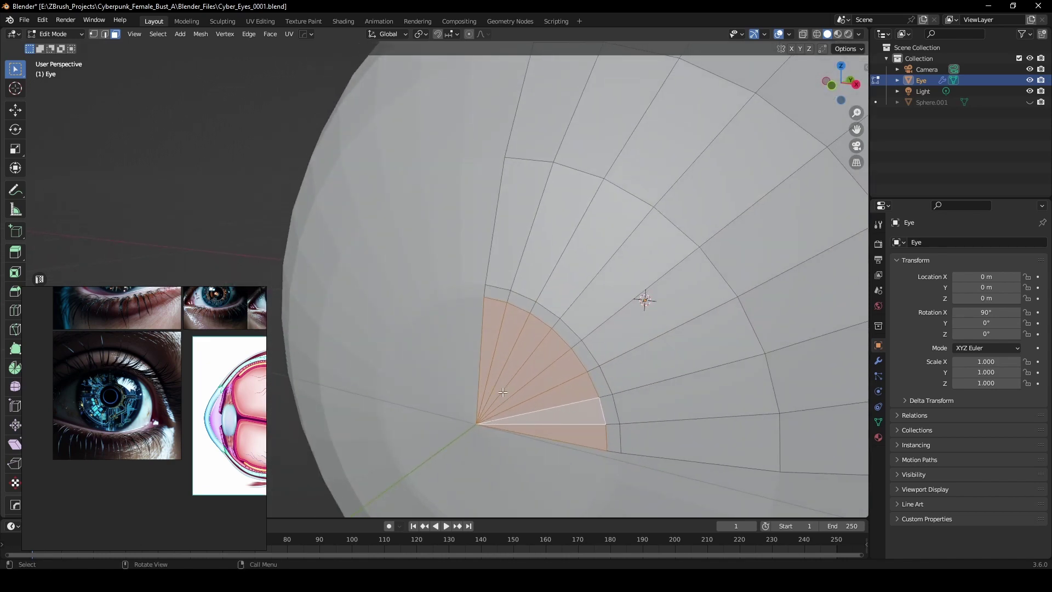
- Compare the sphere's front with the eye close-ups and the eye anatomy diagram in the reference board
{"action": "middle_click_drag", "start_coordinate": [517, 393], "coordinate": [659, 364]}
{"action": "middle_click_drag", "start_coordinate": [256, 383], "coordinate": [209, 401]}
{"action": "scroll", "coordinate": [183, 364], "scroll_direction": "down", "scroll_amount": 1}
{"action": "middle_click_drag", "start_coordinate": [168, 351], "coordinate": [167, 370]}
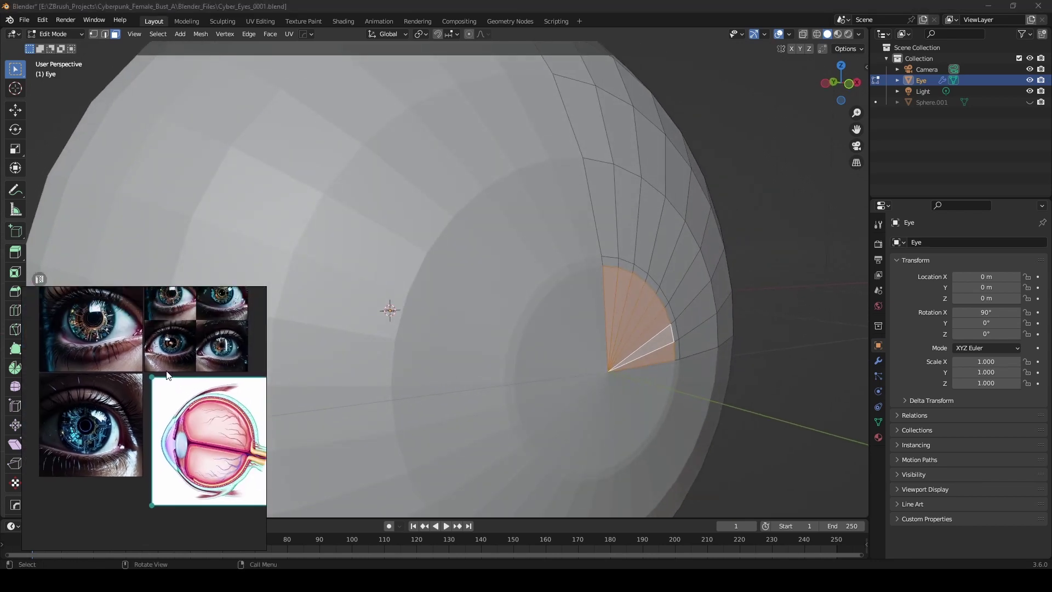
{"action": "scroll", "coordinate": [105, 325], "scroll_direction": "up", "scroll_amount": 1}
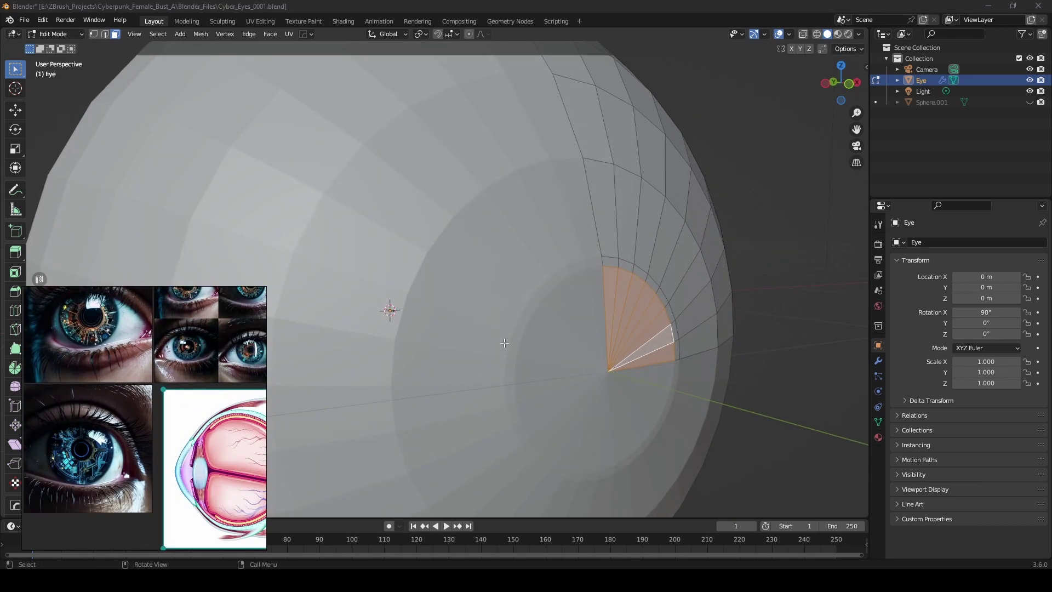
{"action": "scroll", "coordinate": [642, 356], "scroll_direction": "down", "scroll_amount": 2}
{"action": "middle_click_drag", "start_coordinate": [619, 350], "coordinate": [535, 318]}
{"action": "scroll", "coordinate": [526, 326], "scroll_direction": "down", "scroll_amount": 2}
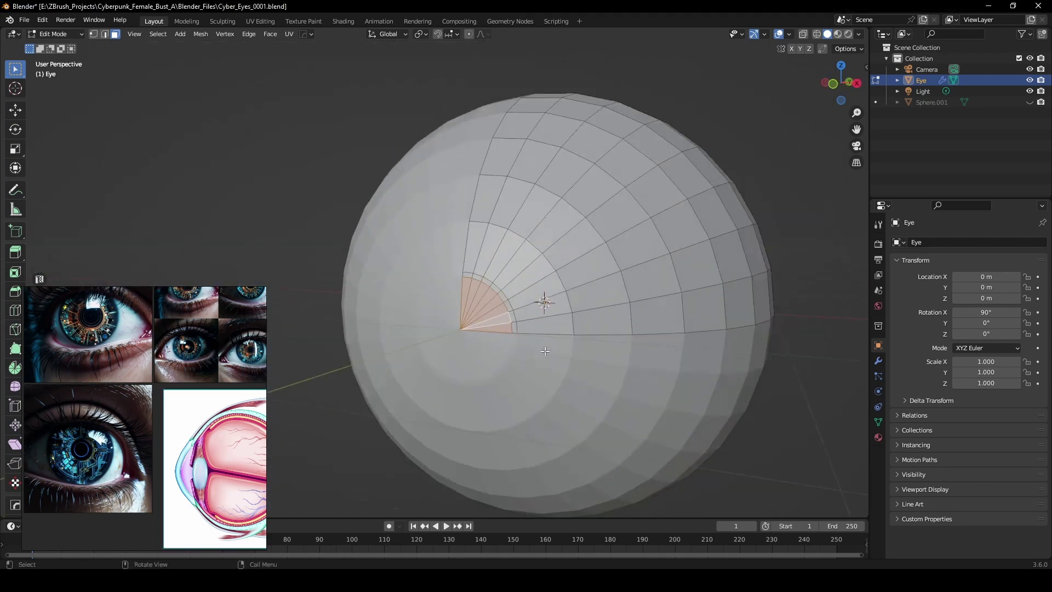
{"action": "middle_click_drag", "start_coordinate": [499, 351], "coordinate": [482, 351]}
{"action": "scroll", "coordinate": [523, 289], "scroll_direction": "up", "scroll_amount": 6}
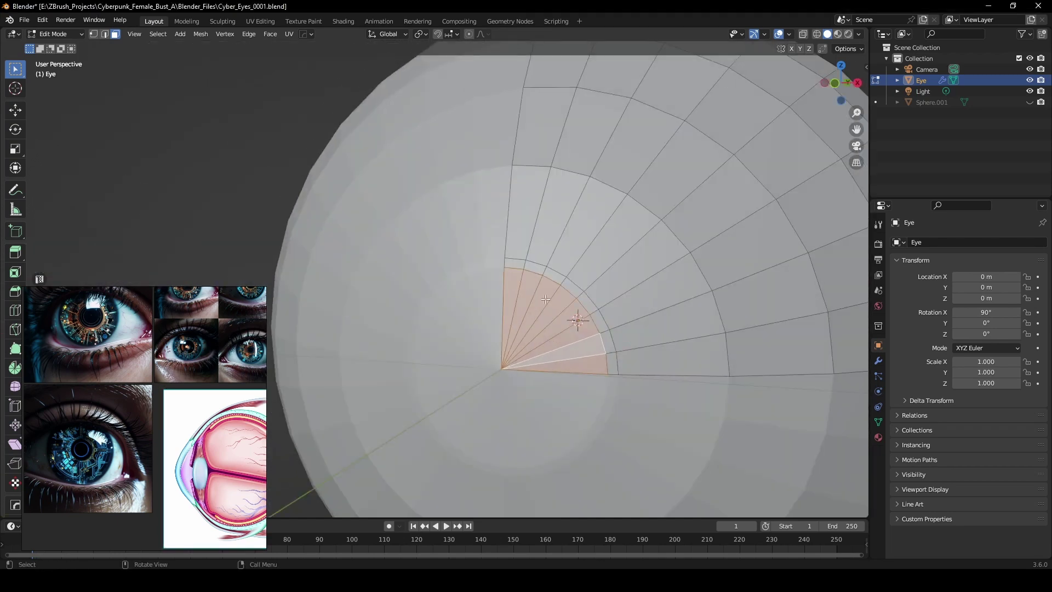
- Add a loop cut about midway between the bevelled ring and the next edge loop outward
{"action": "left_click", "coordinate": [613, 300]}
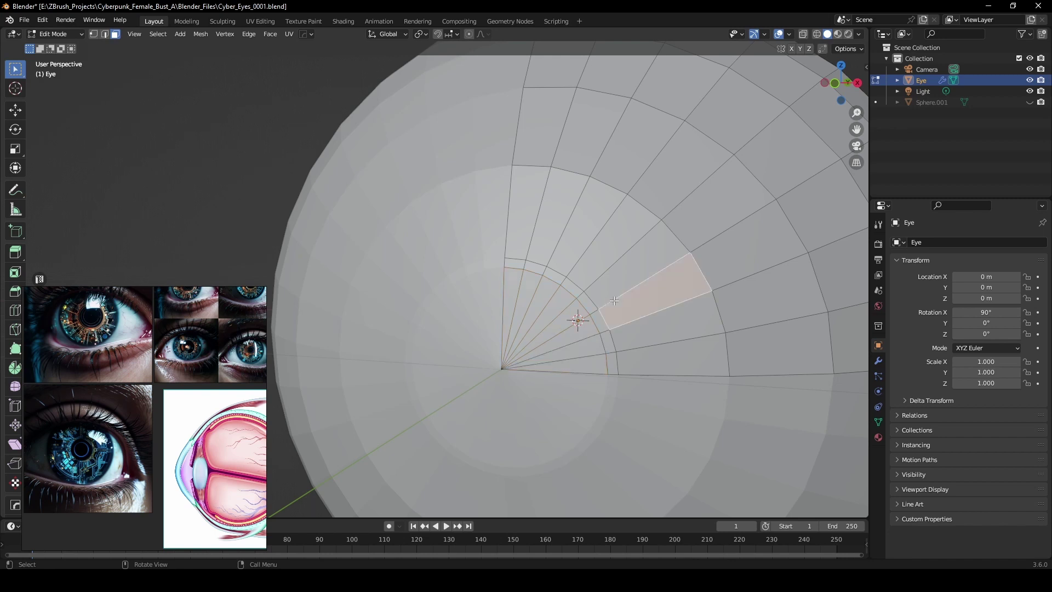
{"action": "key", "text": "2"}
{"action": "left_click", "coordinate": [614, 301]}
{"action": "key", "text": "ctrl+r"}
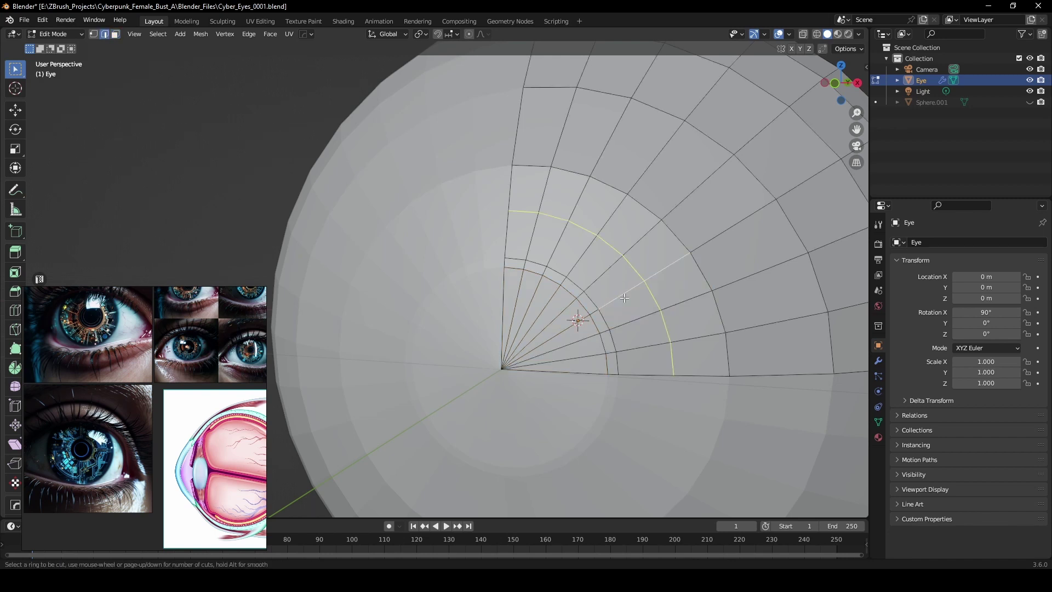
{"action": "left_click", "coordinate": [625, 298]}
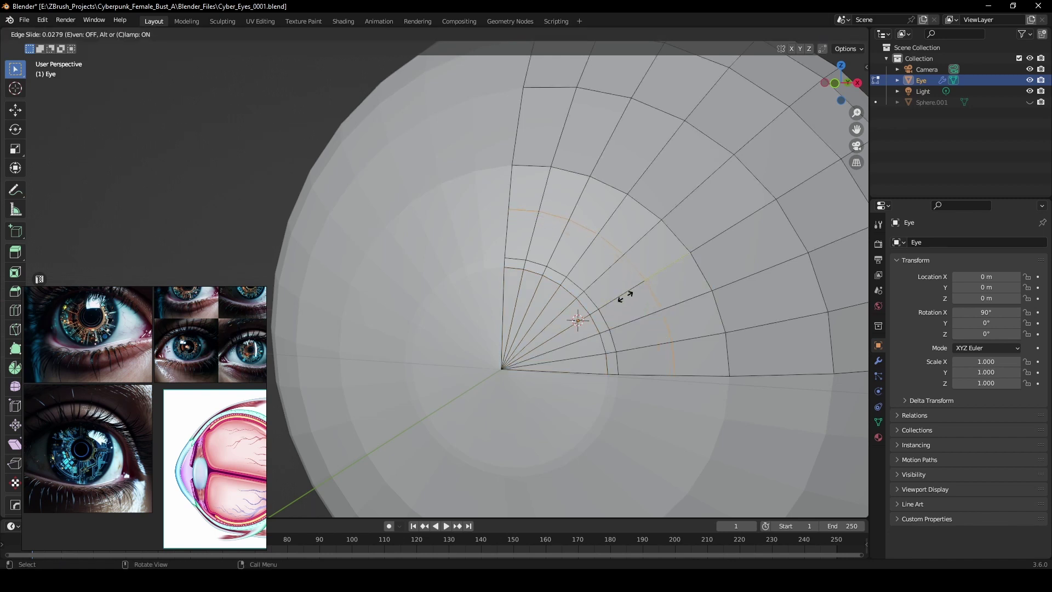
{"action": "left_click", "coordinate": [625, 296]}
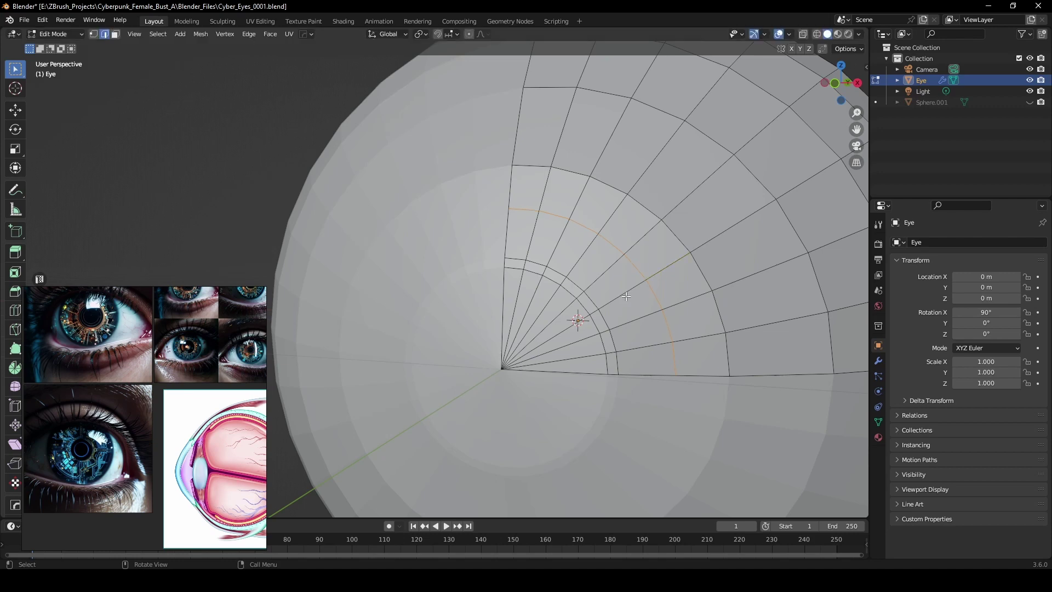
- Dissolve one of the two closely spaced edge loops around the pole triangles, leaving a single ring
{"action": "key", "text": "ctrl+r"}
{"action": "left_click", "coordinate": [595, 300]}
{"action": "left_click", "coordinate": [593, 301]}
{"action": "key", "text": "ctrl+x"}
{"action": "middle_click_drag", "start_coordinate": [608, 298], "coordinate": [545, 371]}
{"action": "scroll", "coordinate": [585, 310], "scroll_direction": "down", "scroll_amount": 3}
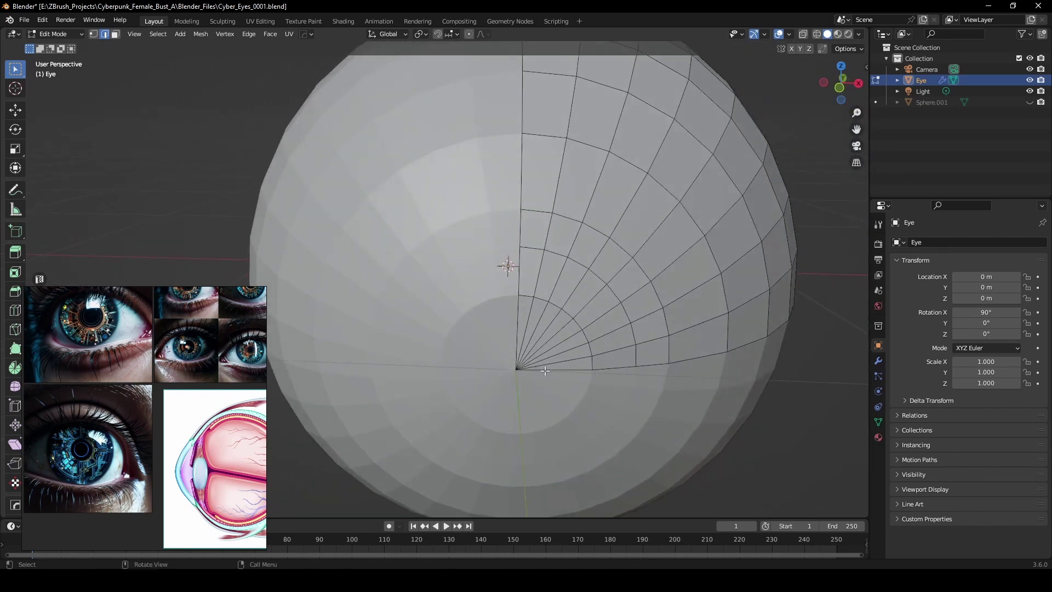
- Extrude the fan of triangular faces at the front pole inward to form a deep pupil recess
{"action": "left_click", "coordinate": [578, 368]}
{"action": "key", "text": "3"}
{"action": "left_click", "coordinate": [572, 364]}
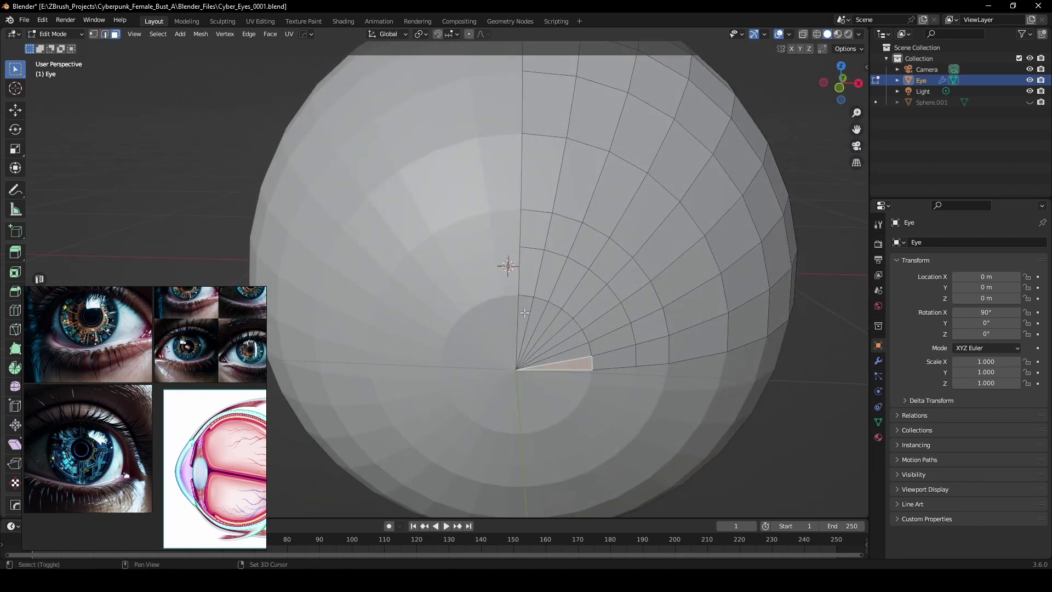
{"action": "left_click", "coordinate": [525, 312], "text": "shift"}
{"action": "left_click", "coordinate": [578, 352], "text": "alt"}
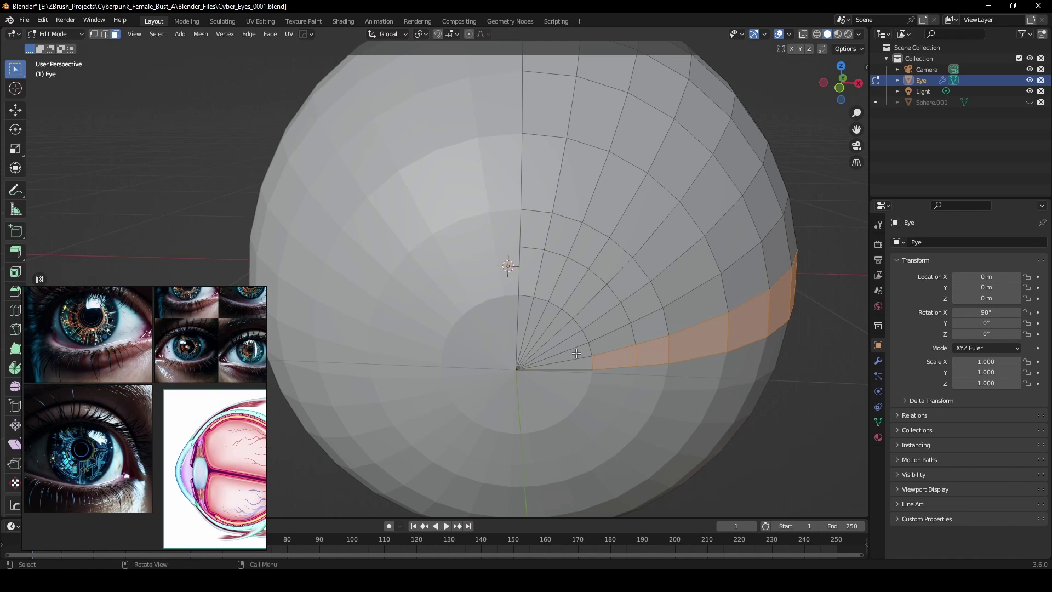
{"action": "left_click", "coordinate": [576, 352]}
{"action": "left_click", "coordinate": [572, 360], "text": "ctrl"}
{"action": "left_click", "coordinate": [523, 308], "text": "ctrl"}
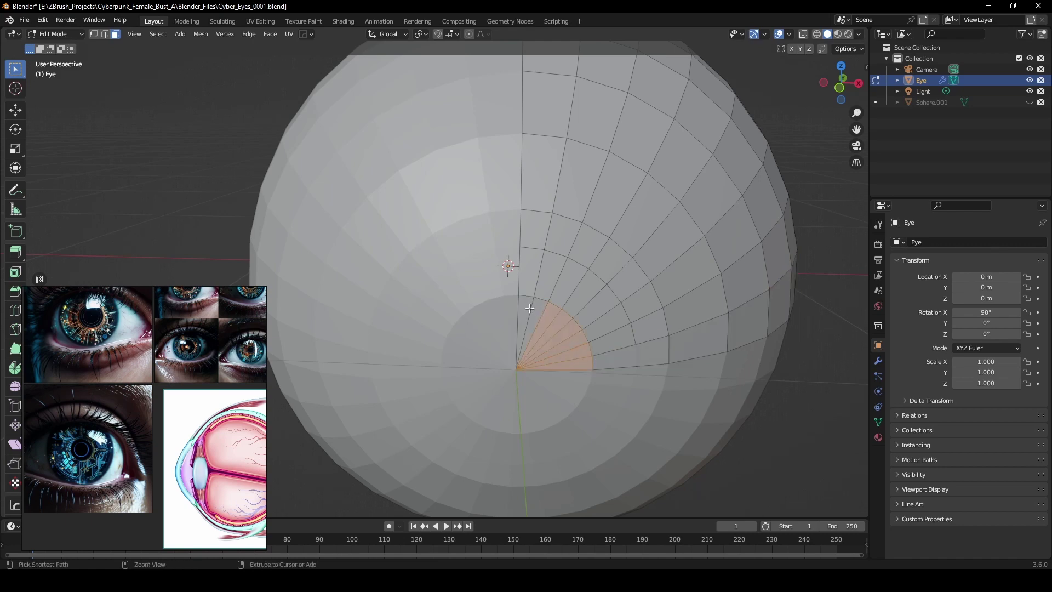
{"action": "left_click", "coordinate": [529, 307], "text": "shift"}
{"action": "middle_click_drag", "start_coordinate": [529, 306], "coordinate": [494, 346]}
{"action": "key", "text": "e"}
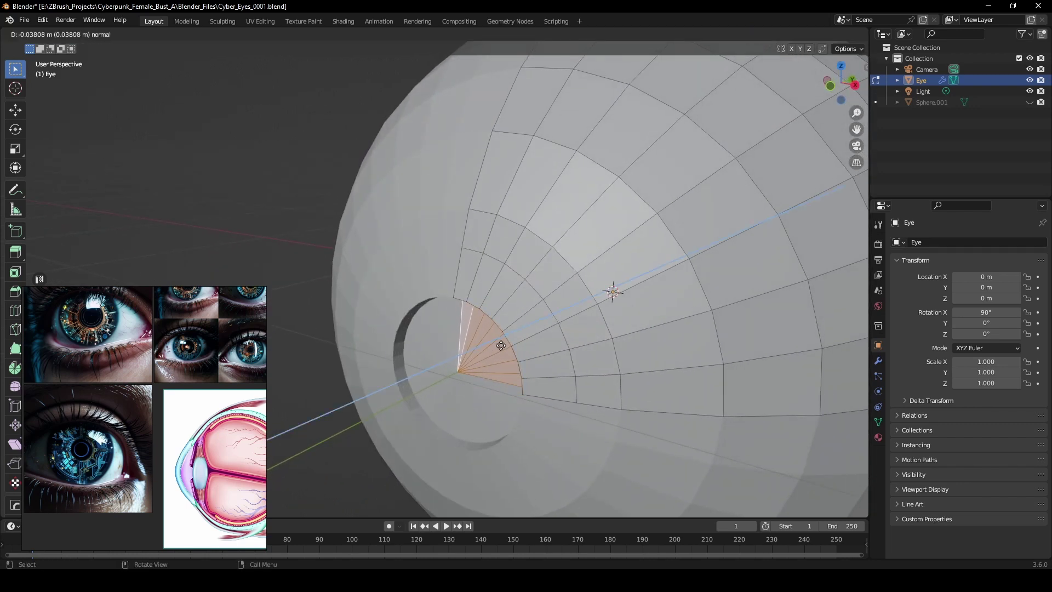
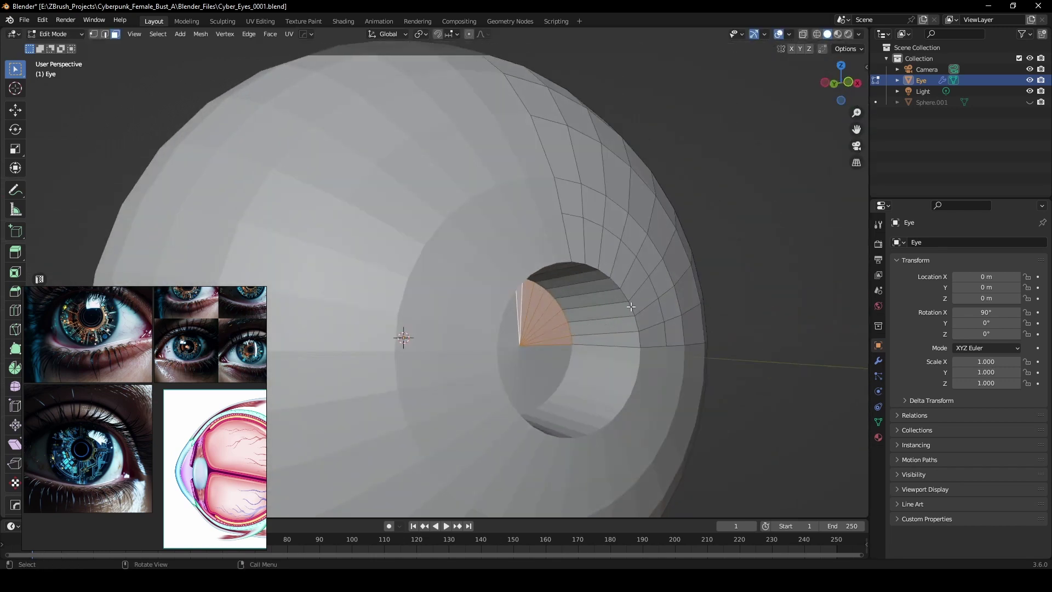
- Add an edge loop around the pupil recess's inner wall, close to its front rim
{"action": "scroll", "coordinate": [630, 310], "scroll_direction": "up", "scroll_amount": 1}
{"action": "key", "text": "Tab"}
{"action": "key", "text": "Tab"}
{"action": "key", "text": "ctrl+r"}
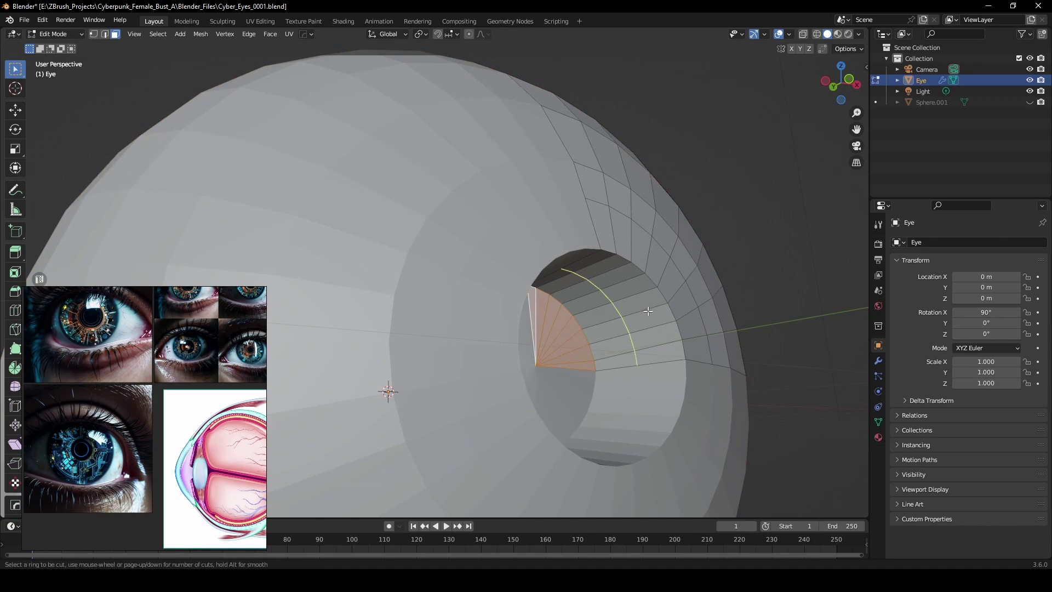
{"action": "left_click", "coordinate": [643, 299]}
{"action": "left_click", "coordinate": [657, 308]}
{"action": "middle_click_drag", "start_coordinate": [657, 307], "coordinate": [723, 380]}
- Extrude the ring of wall faces at the recess's front rim along their normals by about 0.038 m, narrowing the opening
{"action": "key", "text": "3"}
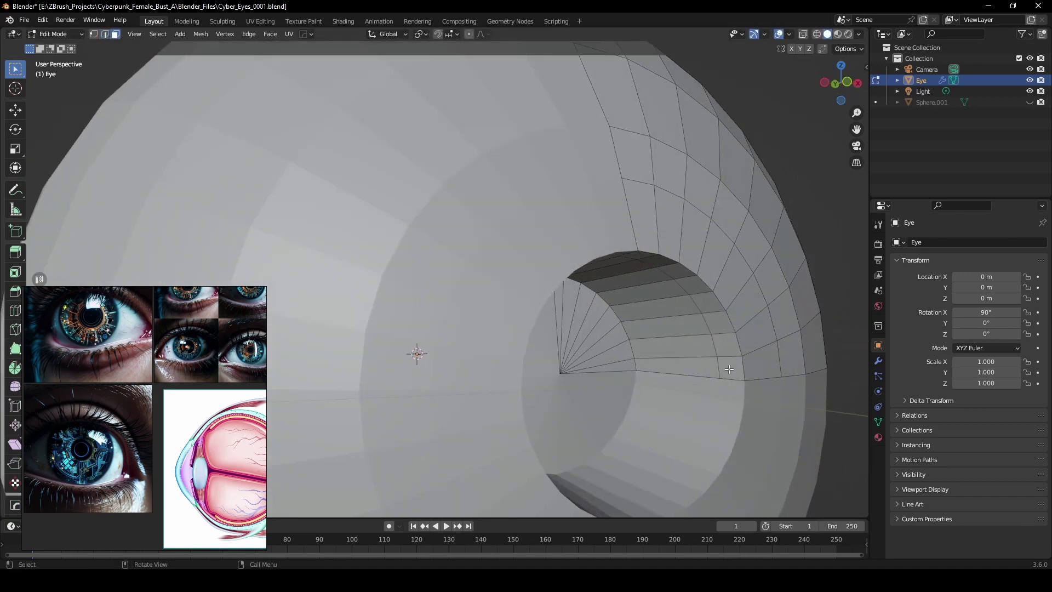
{"action": "left_click", "coordinate": [729, 368]}
{"action": "left_click", "coordinate": [725, 352], "text": "alt"}
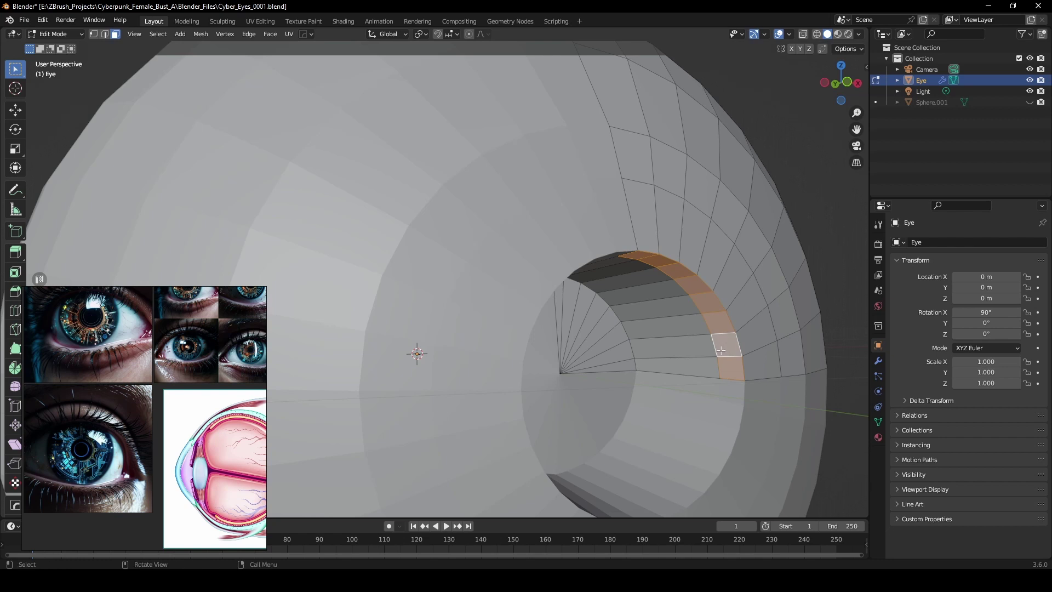
{"action": "key", "text": "alt+e"}
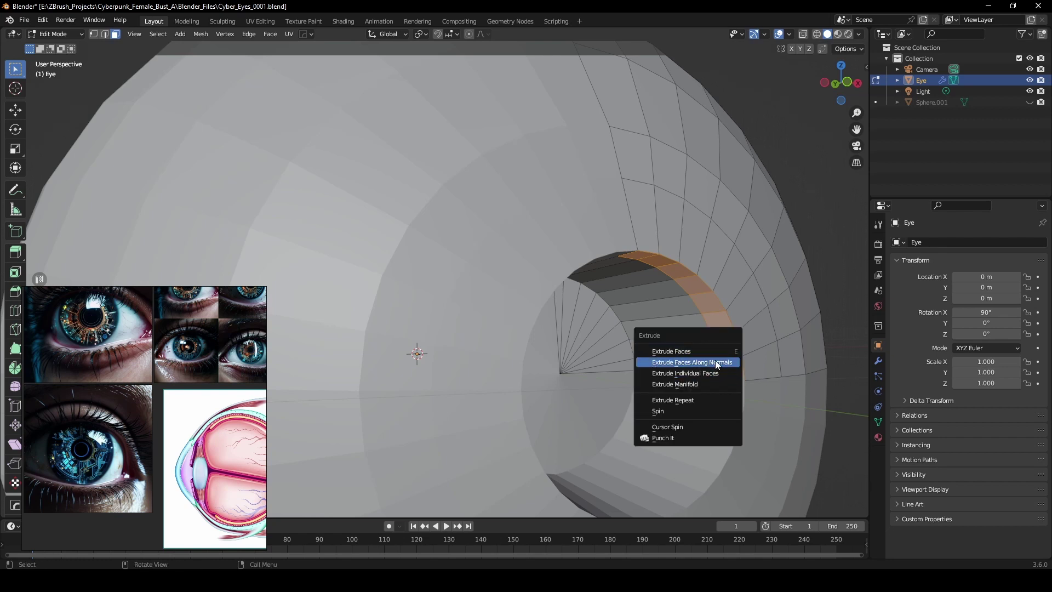
{"action": "left_click", "coordinate": [707, 363]}
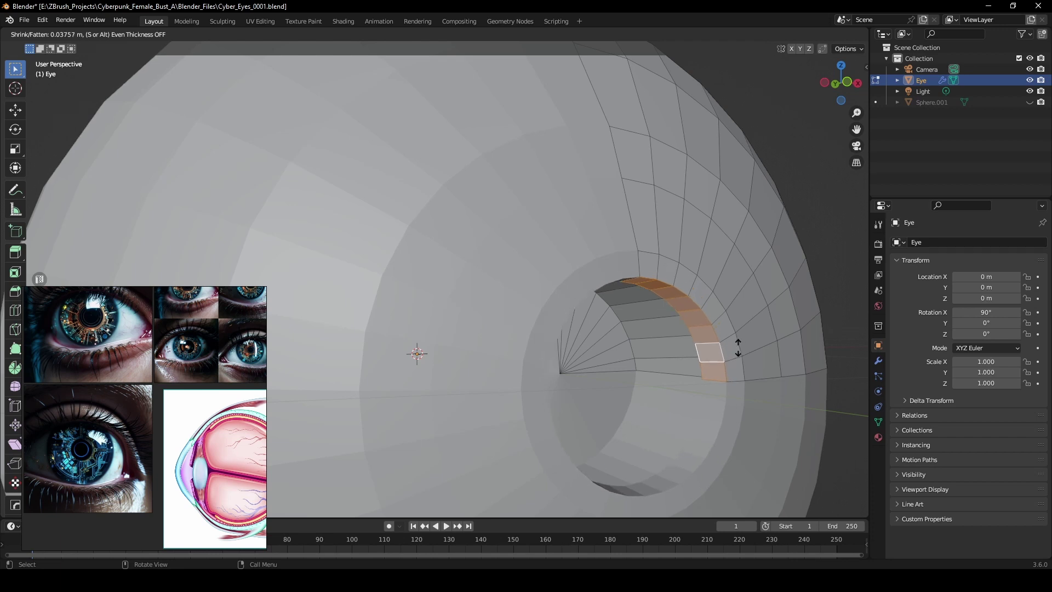
{"action": "left_click", "coordinate": [731, 349]}
{"action": "middle_click_drag", "start_coordinate": [731, 349], "coordinate": [723, 340]}
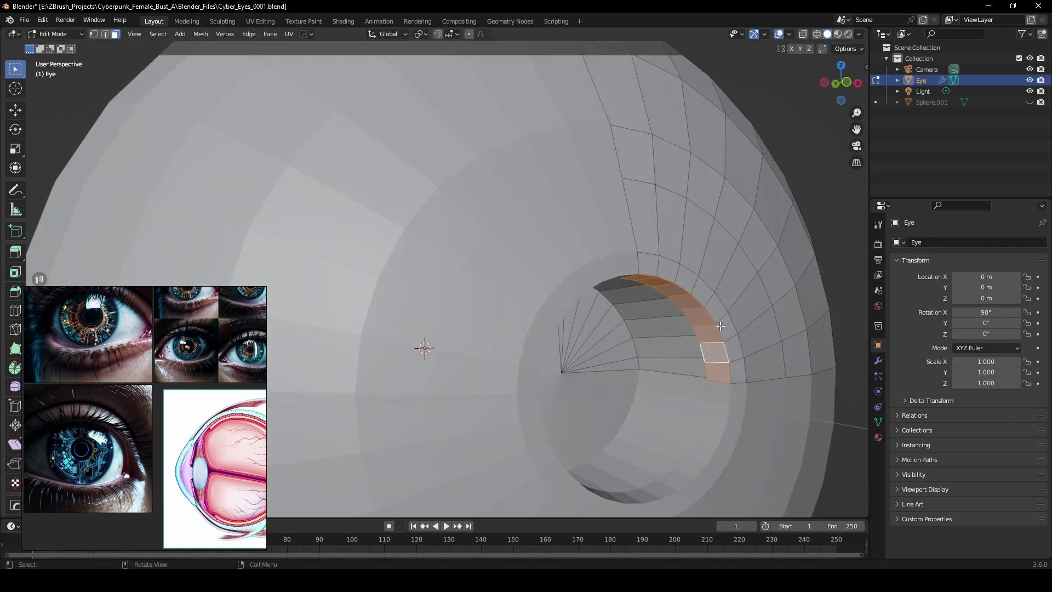
- Add two evenly spaced edge loops to the narrow front rim around the pupil opening
{"action": "key", "text": "alt+a"}
{"action": "key", "text": "2"}
{"action": "scroll", "coordinate": [693, 345], "scroll_direction": "down", "scroll_amount": 5}
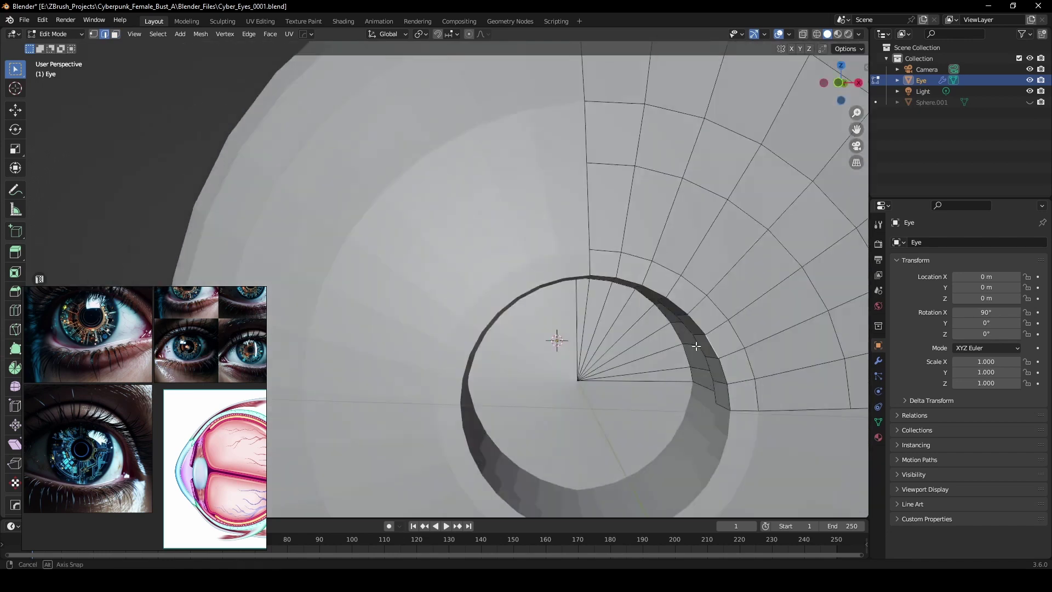
{"action": "middle_click_drag", "start_coordinate": [674, 344], "coordinate": [577, 310]}
{"action": "scroll", "coordinate": [614, 321], "scroll_direction": "up", "scroll_amount": 3}
{"action": "middle_click_drag", "start_coordinate": [650, 329], "coordinate": [634, 340]}
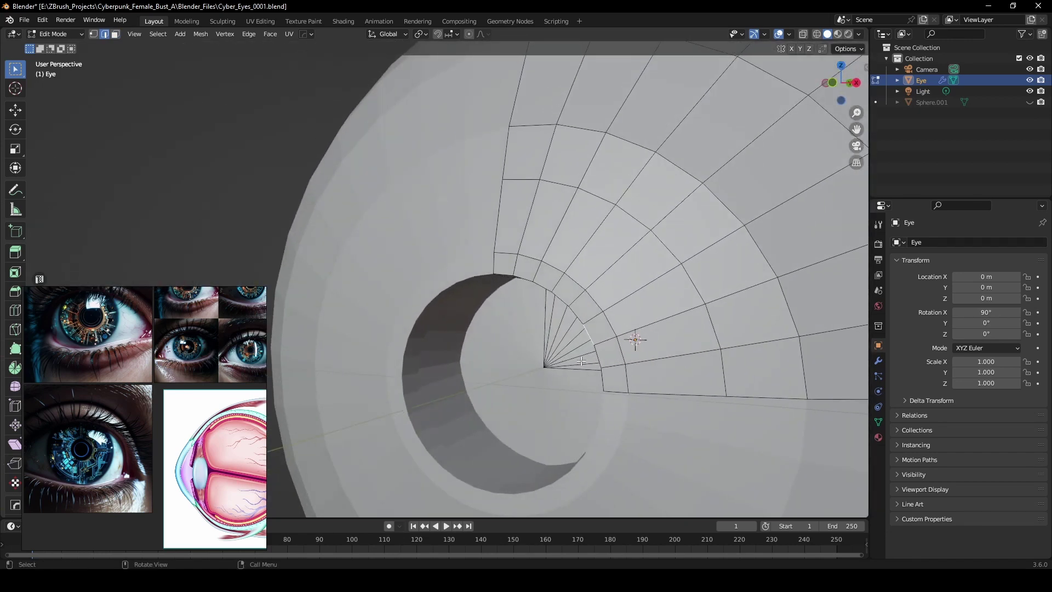
{"action": "scroll", "coordinate": [631, 380], "scroll_direction": "up", "scroll_amount": 1}
{"action": "key", "text": "ctrl+r"}
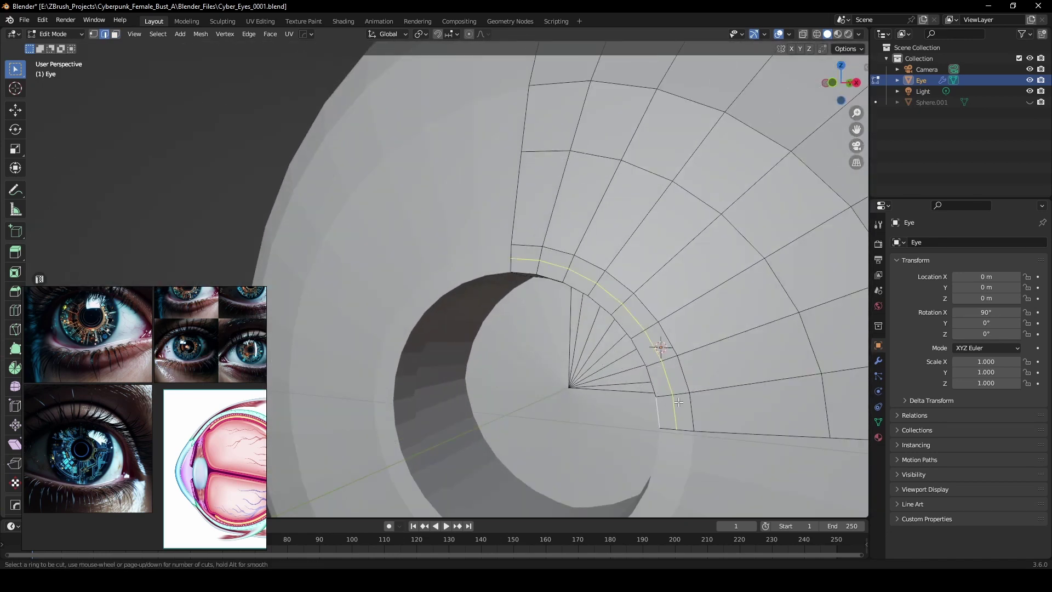
{"action": "scroll", "coordinate": [679, 401], "scroll_direction": "up", "scroll_amount": 1}
{"action": "left_click", "coordinate": [677, 401]}
{"action": "right_click", "coordinate": [673, 401]}
- Extrude the rim's middle ring of faces inward along their normals by about 0.03 m, forming a groove around the pupil
{"action": "key", "text": "3"}
{"action": "left_click", "coordinate": [672, 402]}
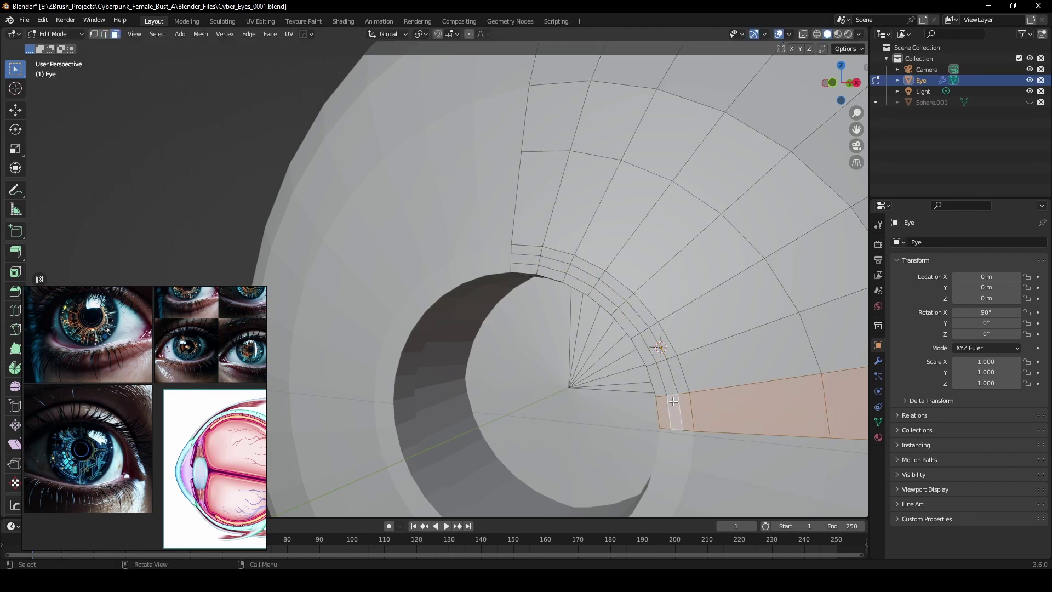
{"action": "left_click", "coordinate": [673, 392], "text": "alt"}
{"action": "key", "text": "e"}
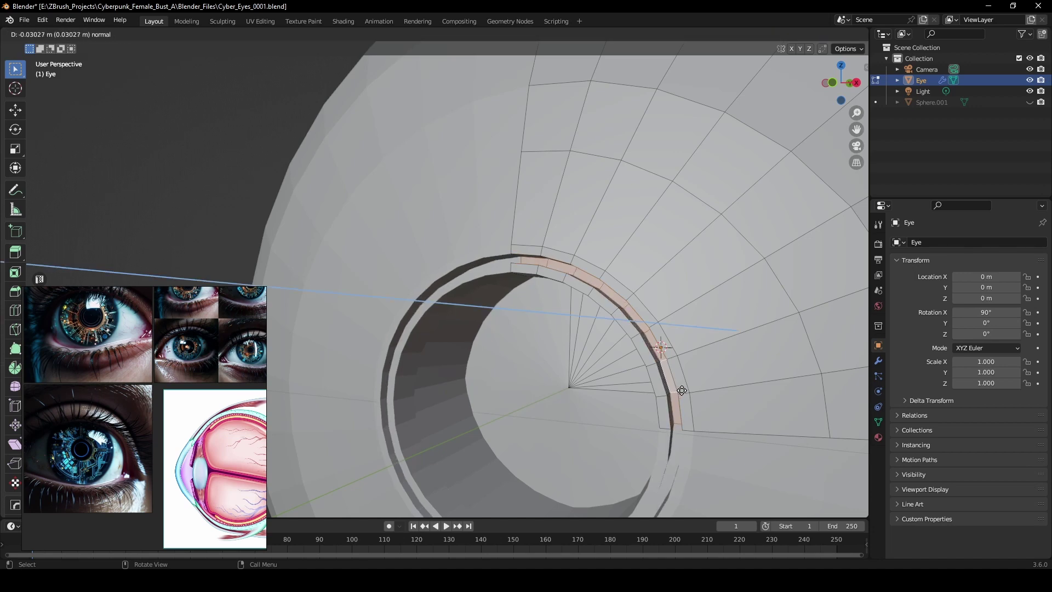
{"action": "left_click", "coordinate": [681, 383]}
- Examine the grooved pupil rim and the eyeball's side profile against the cybernetic eye and eye anatomy reference images
{"action": "mouse_move", "coordinate": [681, 383]}
{"action": "middle_mouse_down"}
{"action": "mouse_move", "coordinate": [638, 374]}
{"action": "mouse_move", "coordinate": [695, 371]}
{"action": "middle_mouse_up"}
{"action": "middle_click_drag", "start_coordinate": [212, 434], "coordinate": [193, 412]}
{"action": "scroll", "coordinate": [193, 412], "scroll_direction": "down", "scroll_amount": 2}
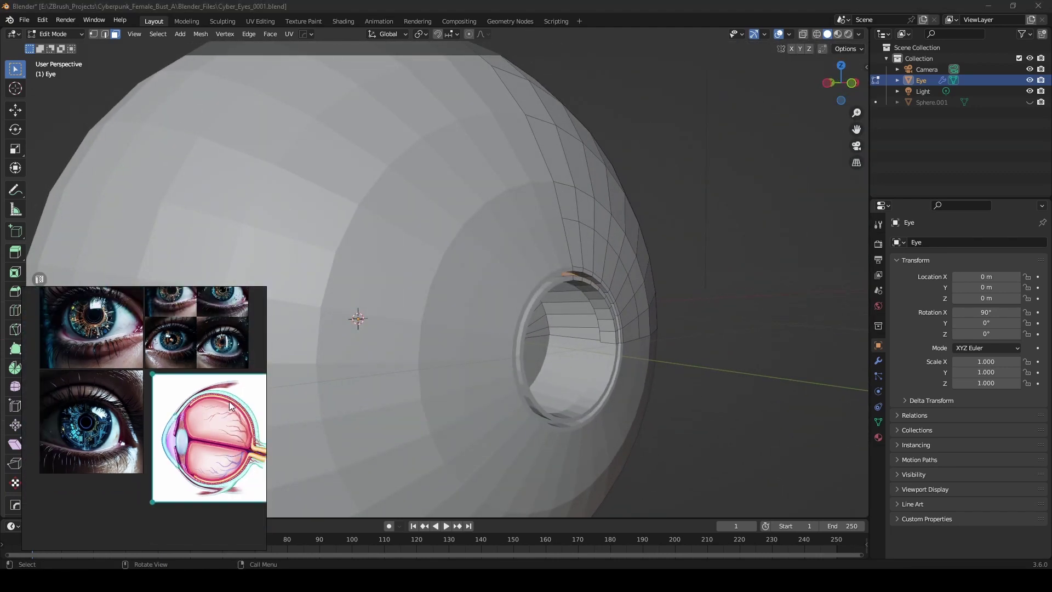
{"action": "middle_click_drag", "start_coordinate": [612, 329], "coordinate": [426, 331]}
{"action": "scroll", "coordinate": [426, 330], "scroll_direction": "up", "scroll_amount": 1}
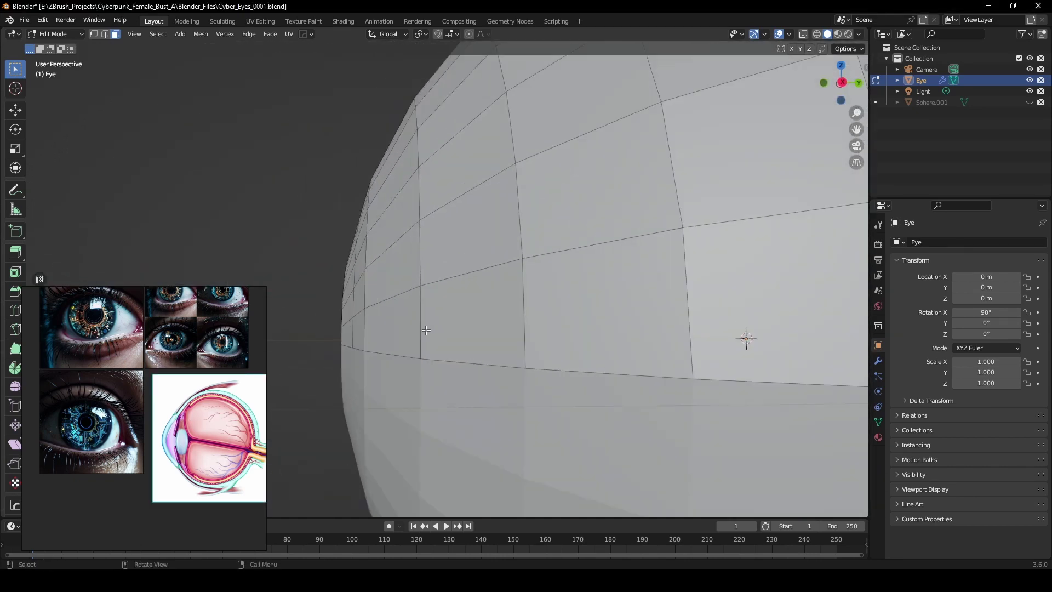
{"action": "scroll", "coordinate": [427, 331], "scroll_direction": "down", "scroll_amount": 3}
{"action": "scroll", "coordinate": [426, 331], "scroll_direction": "down", "scroll_amount": 3}
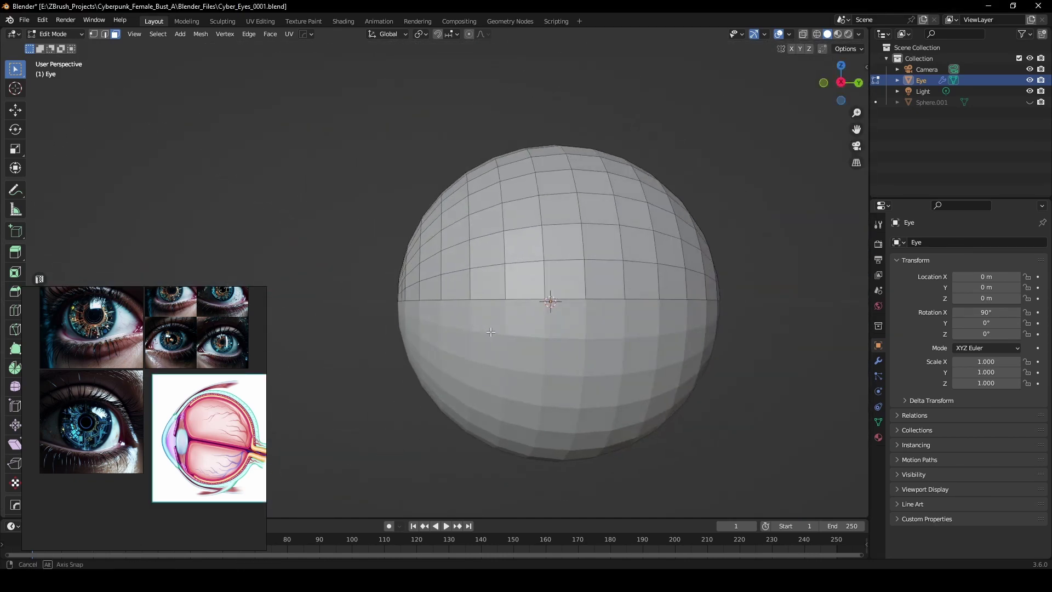
{"action": "middle_click_drag", "start_coordinate": [454, 315], "coordinate": [636, 285]}
{"action": "scroll", "coordinate": [685, 309], "scroll_direction": "up", "scroll_amount": 5}
{"action": "middle_click_drag", "start_coordinate": [647, 330], "coordinate": [628, 329]}
{"action": "scroll", "coordinate": [638, 327], "scroll_direction": "up", "scroll_amount": 1}
{"action": "scroll", "coordinate": [133, 397], "scroll_direction": "up", "scroll_amount": 3}
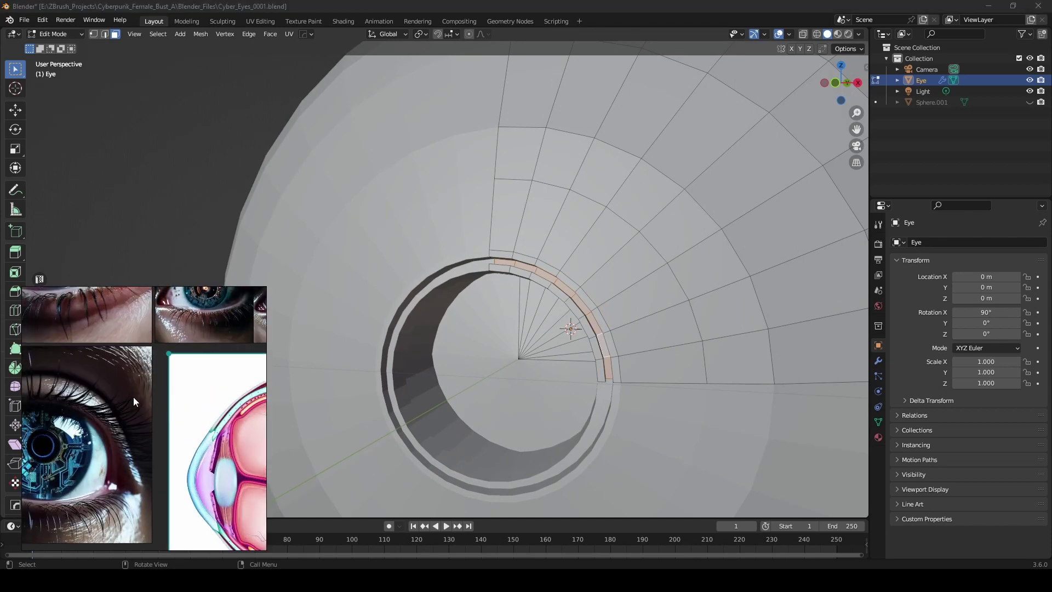
{"action": "middle_click_drag", "start_coordinate": [77, 428], "coordinate": [185, 401]}
{"action": "scroll", "coordinate": [182, 404], "scroll_direction": "down", "scroll_amount": 4}
{"action": "scroll", "coordinate": [182, 406], "scroll_direction": "up", "scroll_amount": 5}
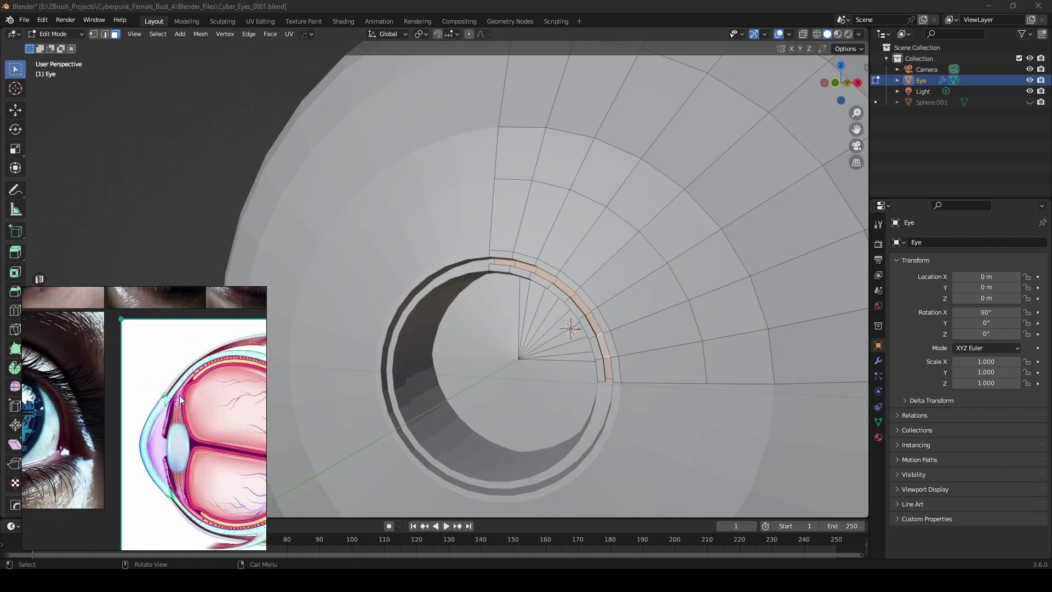
{"action": "middle_click_drag", "start_coordinate": [558, 388], "coordinate": [707, 351]}
{"action": "left_click", "coordinate": [718, 349]}
{"action": "left_click", "coordinate": [495, 143], "text": "shift"}
{"action": "left_click", "coordinate": [675, 266], "text": "ctrl"}
{"action": "left_click", "coordinate": [637, 334], "text": "ctrl"}
{"action": "left_click", "coordinate": [486, 202], "text": "ctrl"}
{"action": "left_click", "coordinate": [612, 276], "text": "ctrl"}
{"action": "left_click", "coordinate": [593, 250], "text": "ctrl"}
{"action": "left_click", "coordinate": [570, 229], "text": "ctrl"}
{"action": "left_click", "coordinate": [544, 208], "text": "ctrl"}
{"action": "left_click", "coordinate": [521, 197], "text": "ctrl"}
{"action": "middle_click_drag", "start_coordinate": [570, 250], "coordinate": [626, 334]}
- Slide the edge loop bordering the pupil rim outward, away from the rim, to widen the spacing around the groove
{"action": "key", "text": "2"}
{"action": "left_click", "coordinate": [607, 338]}
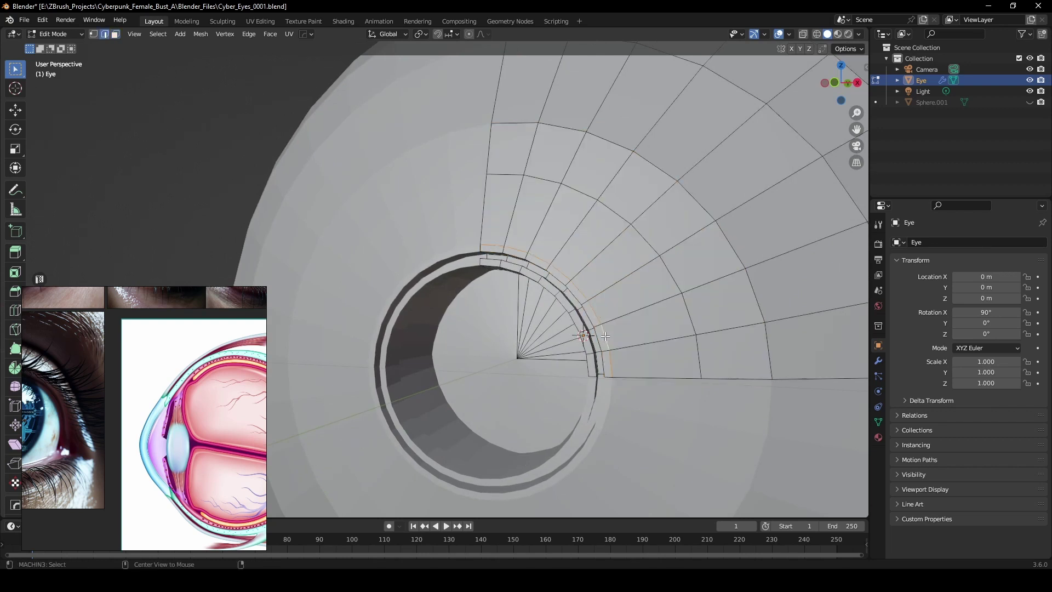
{"action": "key", "text": "g"}
{"action": "key", "text": "g"}
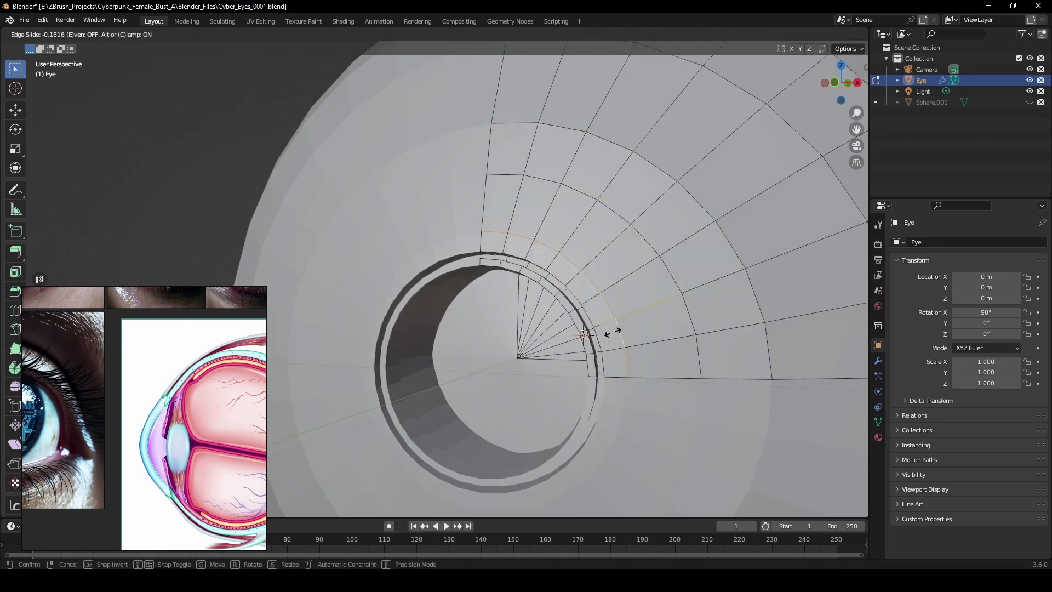
{"action": "left_click", "coordinate": [619, 329]}
{"action": "middle_click_drag", "start_coordinate": [620, 330], "coordinate": [646, 343]}
- Select the three rings of faces around the pupil rim and save the file incrementally as Cyber_Eyes_0002.blend
{"action": "key", "text": "Tab"}
{"action": "key", "text": "Tab"}
{"action": "key", "text": "3"}
{"action": "left_click", "coordinate": [715, 355]}
{"action": "left_click", "coordinate": [715, 343], "text": "alt"}
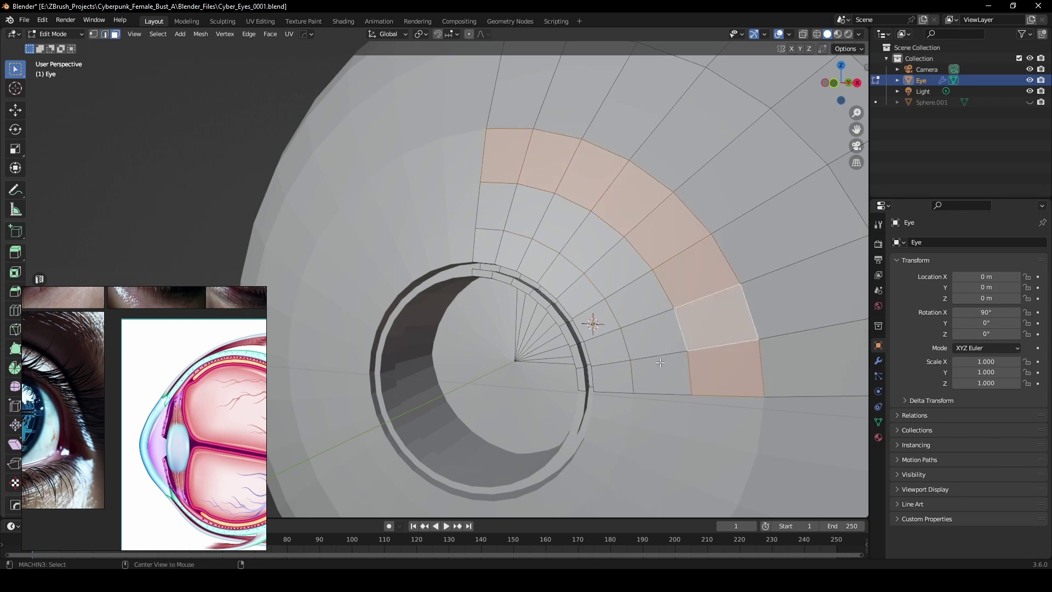
{"action": "left_click", "coordinate": [657, 358], "text": "alt+shift"}
{"action": "left_click", "coordinate": [608, 365], "text": "alt+shift"}
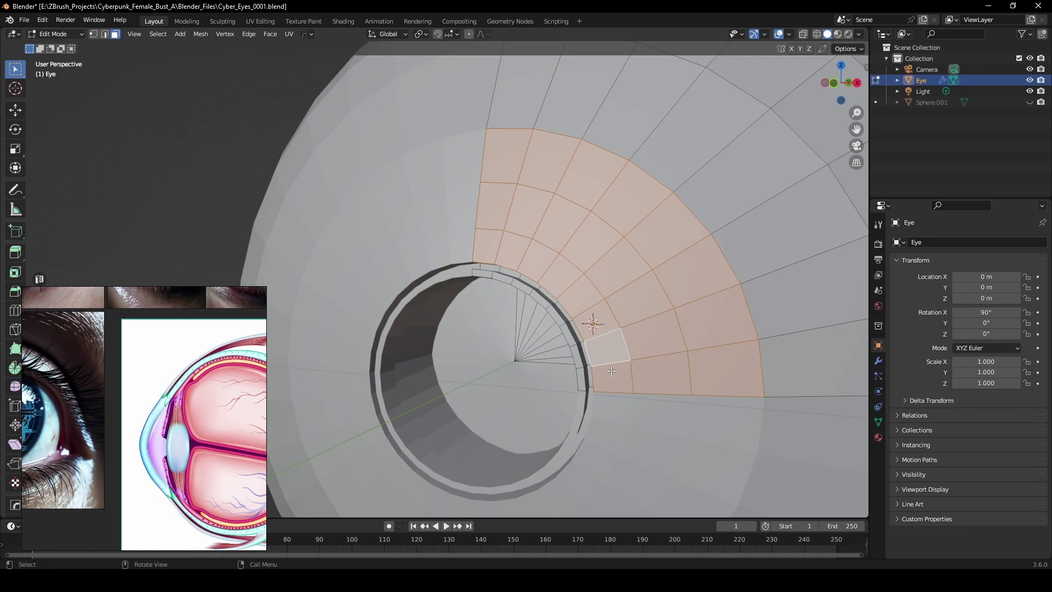
{"action": "middle_click_drag", "start_coordinate": [611, 371], "coordinate": [637, 359]}
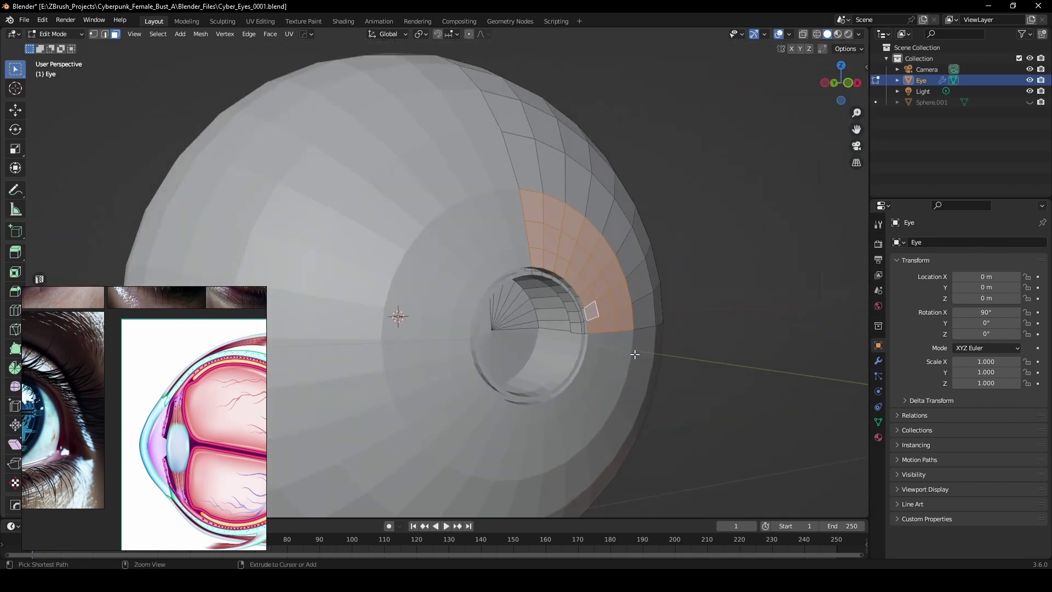
{"action": "key", "text": "ctrl+s"}
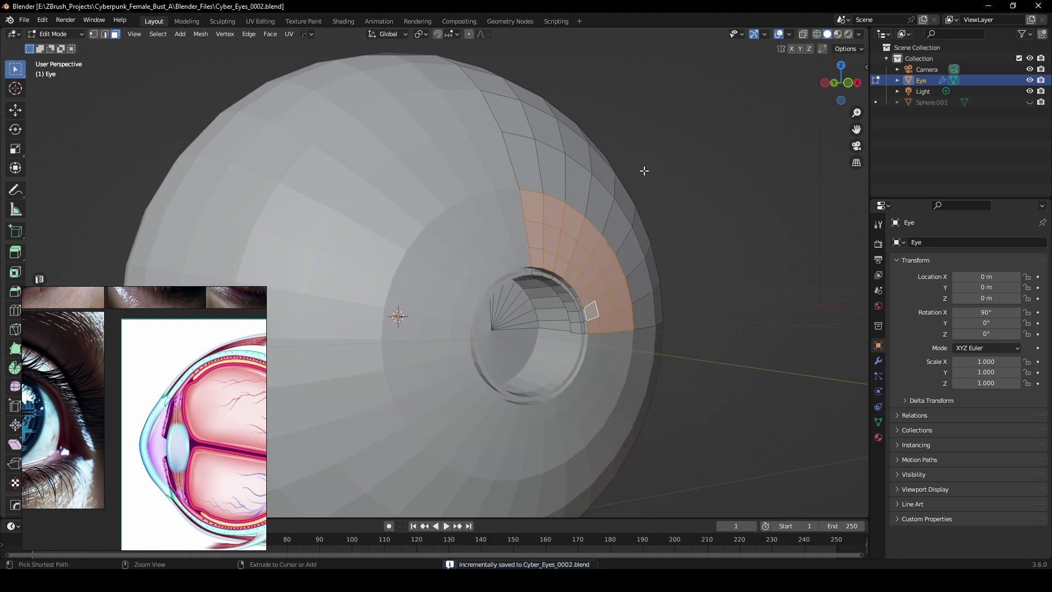
- Apply Random Loop Extrude from Random Flow to the selected iris faces with loop 1 enabled
{"action": "middle_click_drag", "start_coordinate": [576, 236], "coordinate": [658, 303]}
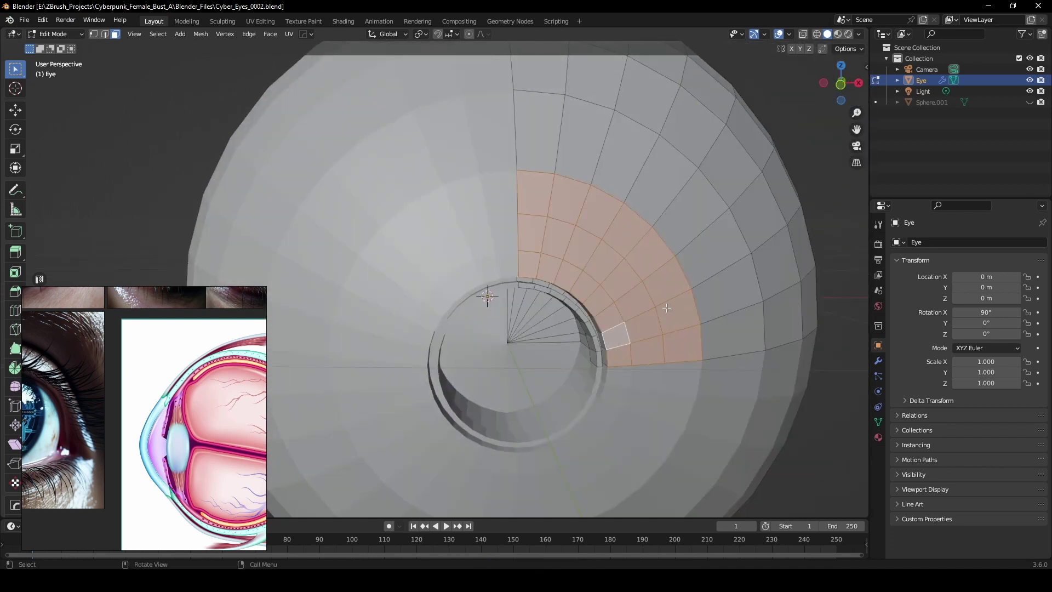
{"action": "middle_click_drag", "start_coordinate": [666, 306], "coordinate": [676, 306]}
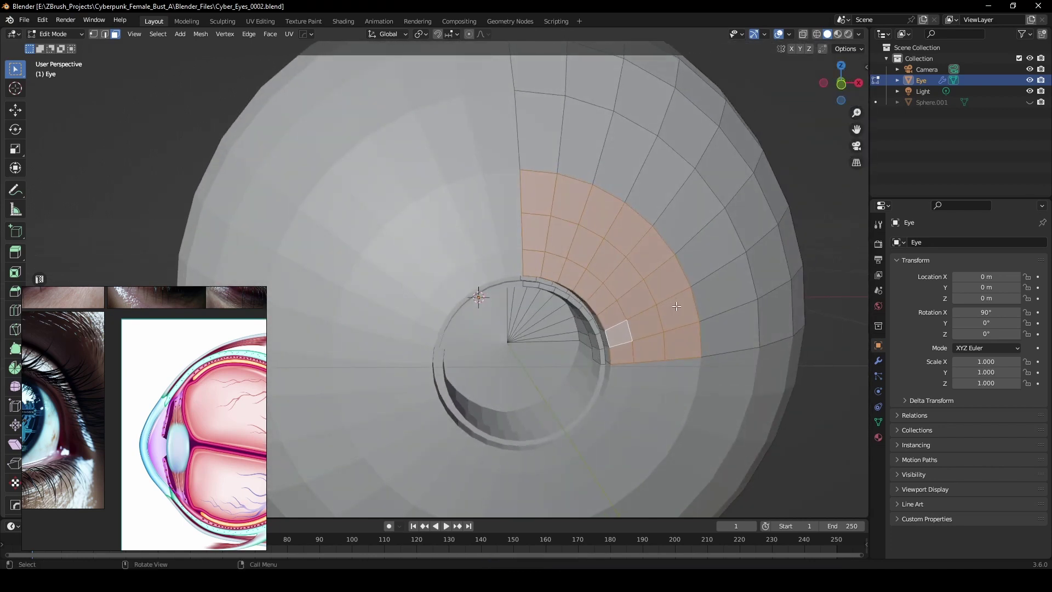
{"action": "key", "text": "shift+q"}
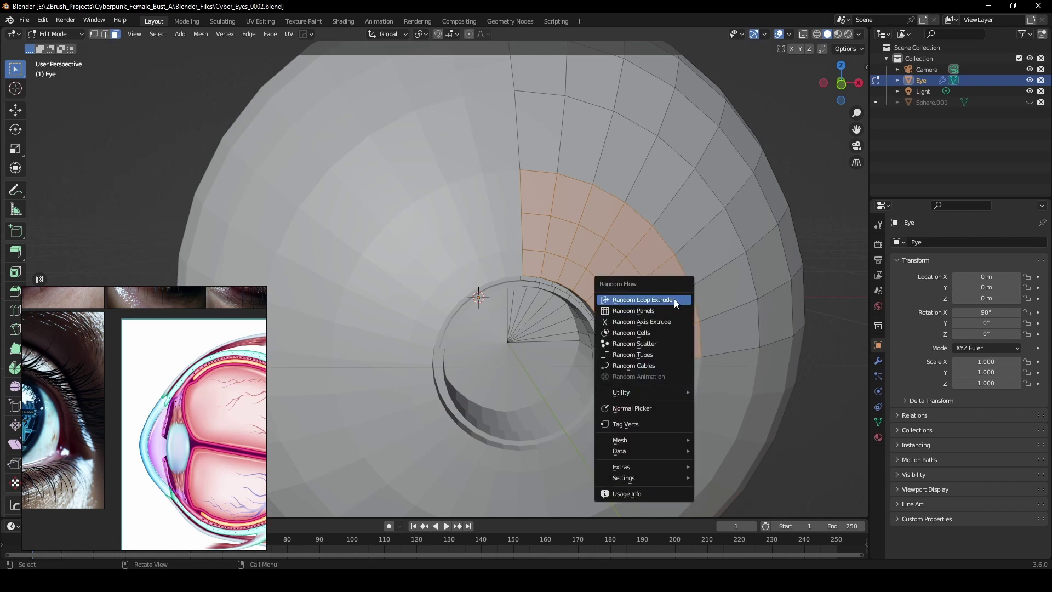
{"action": "left_click", "coordinate": [664, 301]}
{"action": "left_click_drag", "start_coordinate": [741, 140], "coordinate": [810, 113]}
{"action": "left_click", "coordinate": [756, 149]}
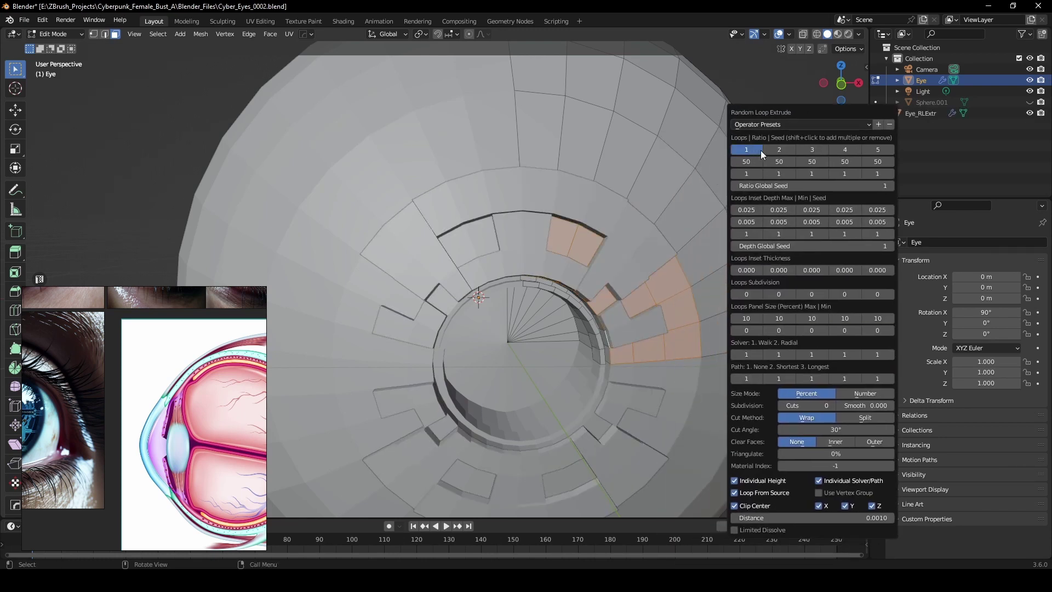
{"action": "mouse_move", "coordinate": [613, 338]}
{"action": "middle_mouse_down"}
{"action": "mouse_move", "coordinate": [632, 321]}
{"action": "mouse_move", "coordinate": [681, 348]}
{"action": "mouse_move", "coordinate": [608, 349]}
{"action": "mouse_move", "coordinate": [624, 333]}
{"action": "middle_mouse_up"}
{"action": "scroll", "coordinate": [632, 321], "scroll_direction": "down", "scroll_amount": 3}
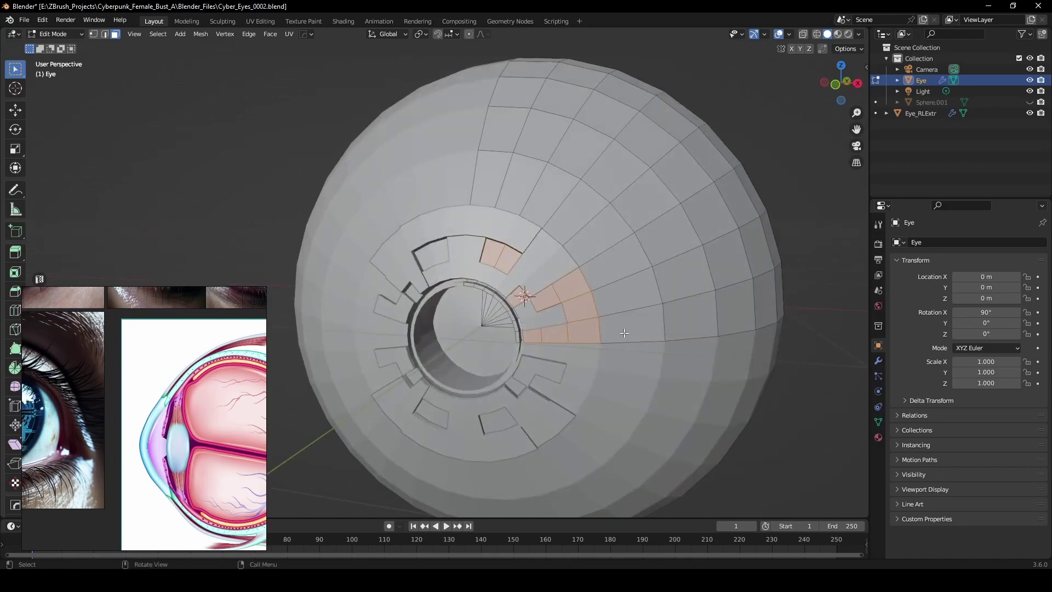
- Enable loop 2 alongside loop 1 in Random Loop Extrude and turn off Loop From Source
{"action": "key", "text": "F9"}
{"action": "left_click_drag", "start_coordinate": [668, 138], "coordinate": [727, 125]}
{"action": "left_click", "coordinate": [732, 159], "text": "shift"}
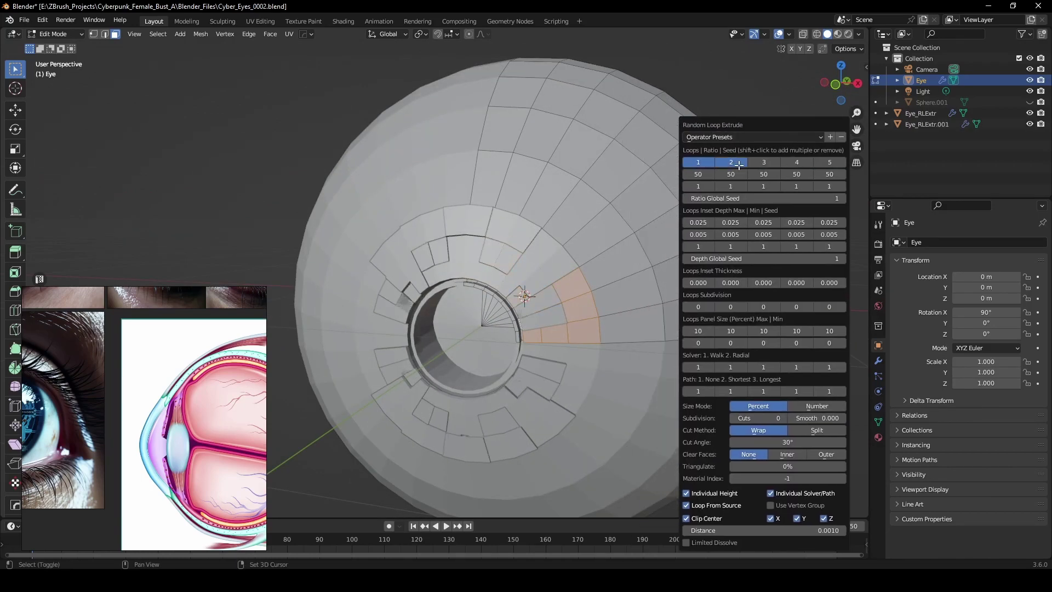
{"action": "left_click", "coordinate": [687, 505]}
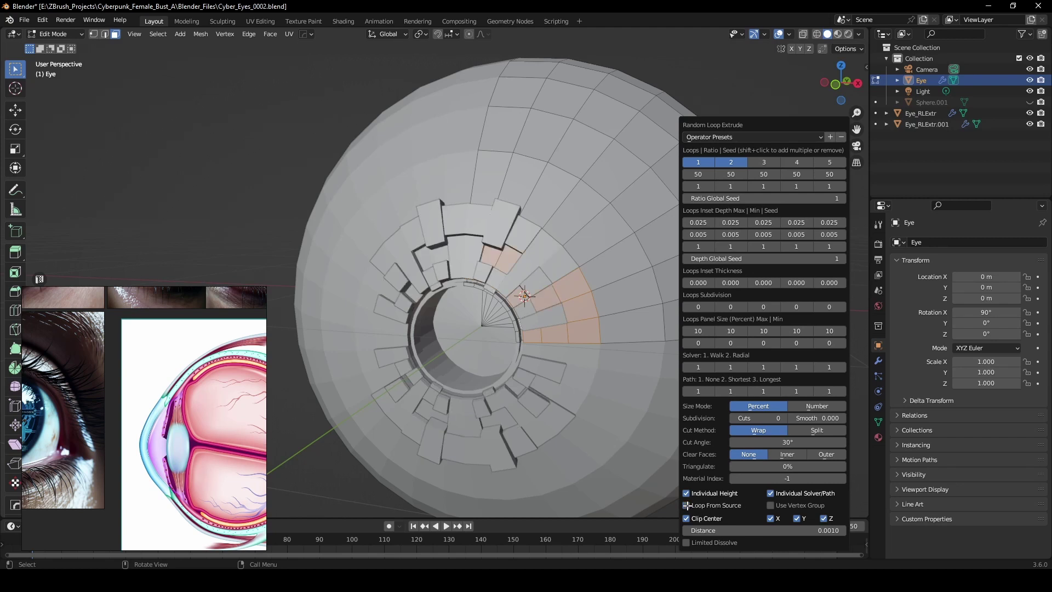
{"action": "left_click", "coordinate": [686, 505]}
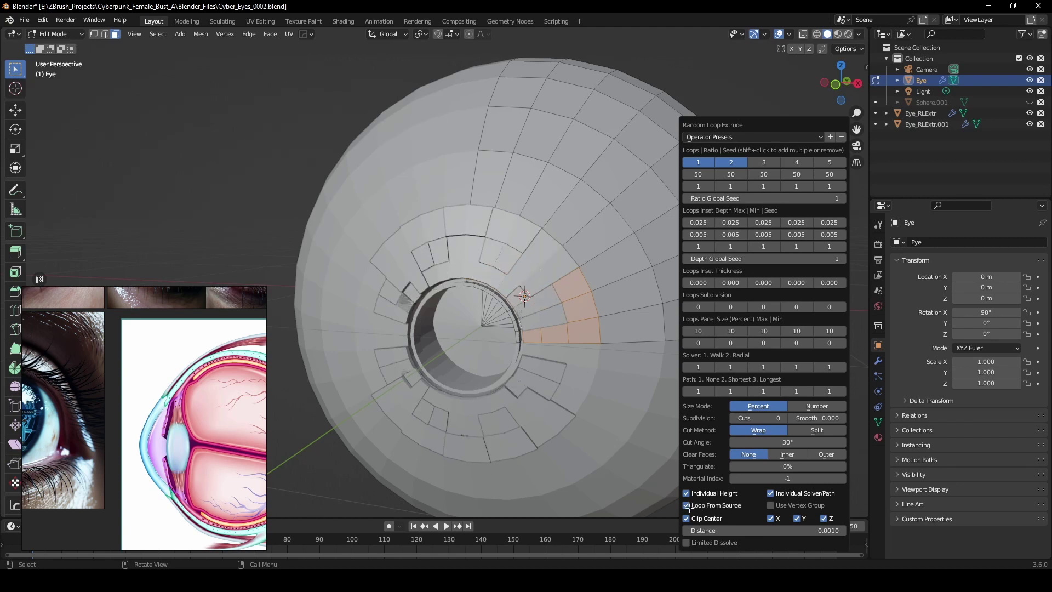
{"action": "left_click", "coordinate": [686, 505]}
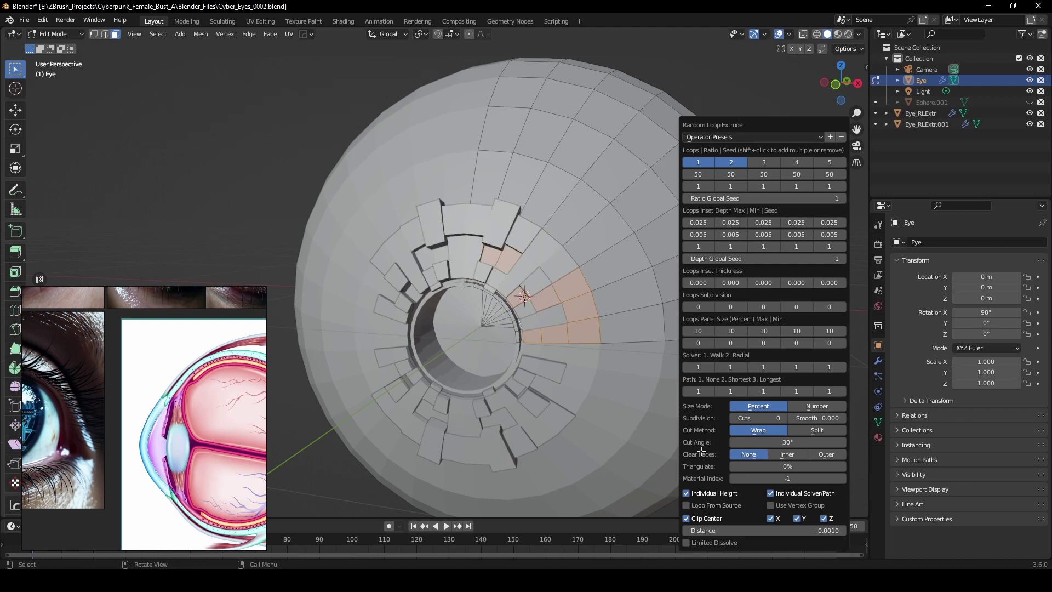
{"action": "left_click", "coordinate": [766, 163], "text": "shift"}
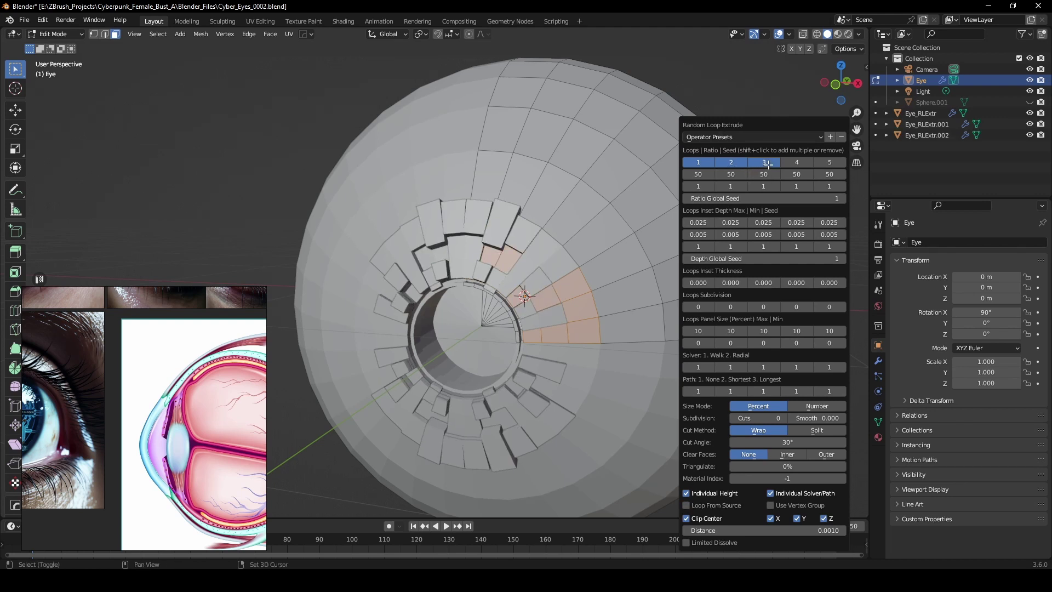
{"action": "left_click", "coordinate": [768, 164], "text": "shift"}
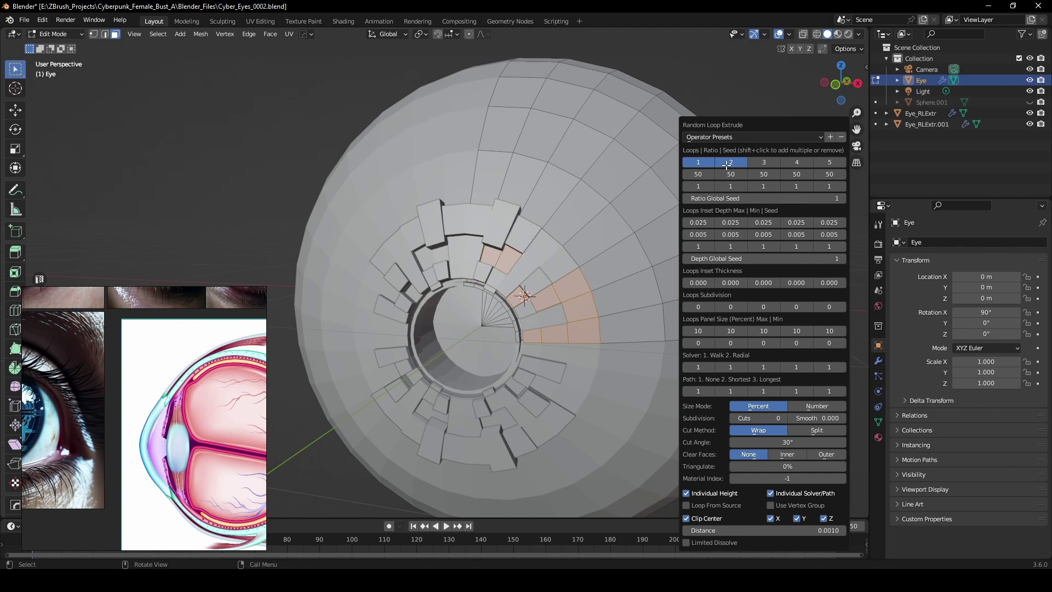
- Set the Random Loop Extrude ratios to 75 for loop 1 and 67 for loop 2
{"action": "left_click_drag", "start_coordinate": [735, 175], "coordinate": [762, 176]}
{"action": "left_click_drag", "start_coordinate": [511, 320], "coordinate": [508, 320]}
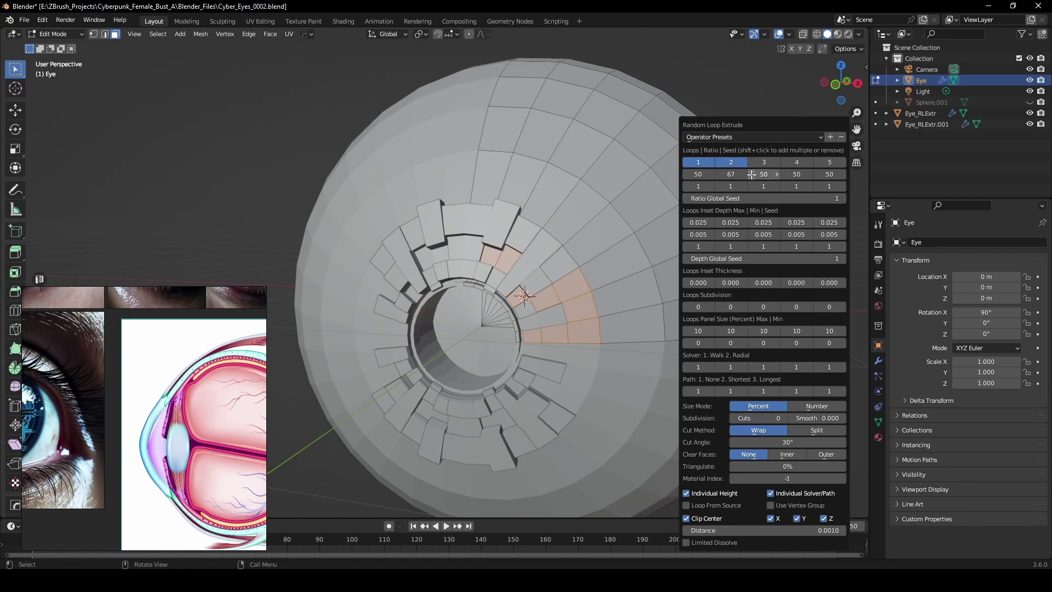
{"action": "left_click_drag", "start_coordinate": [698, 174], "coordinate": [453, 314]}
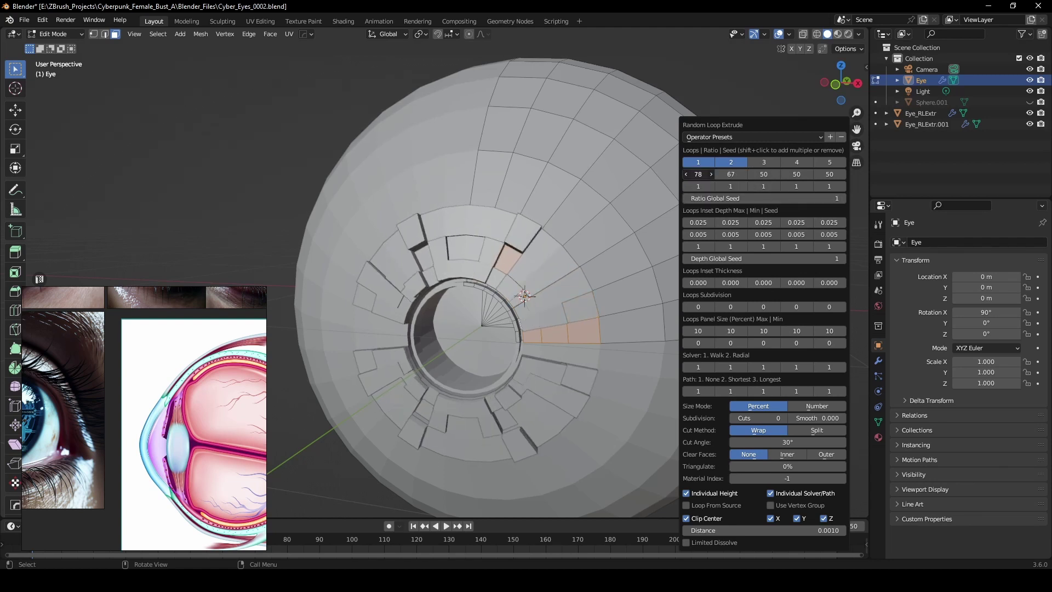
{"action": "key", "text": "Return"}
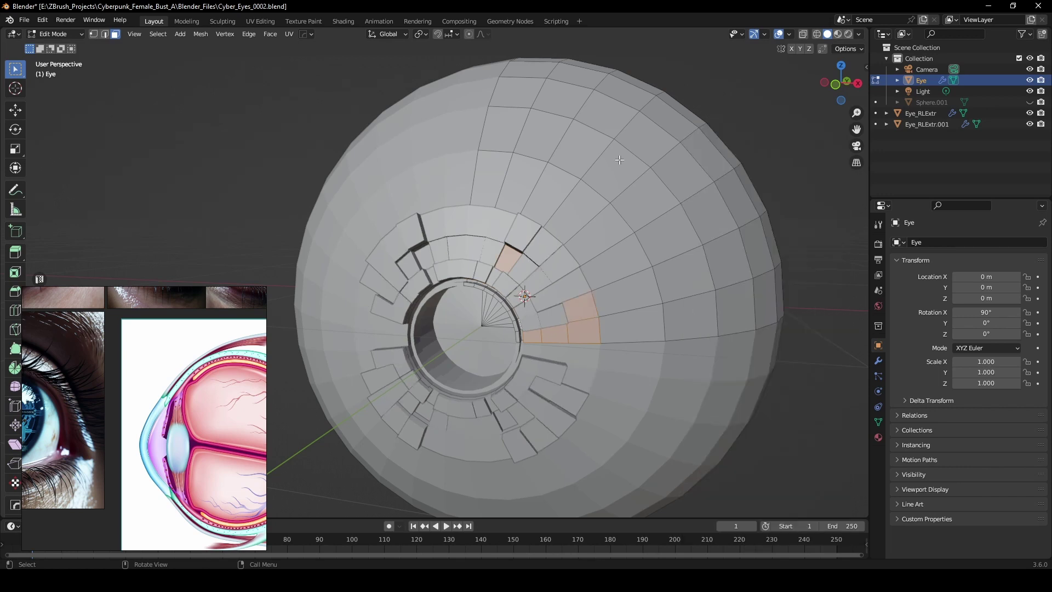
- Reduce the maximum inset depth of loops 1 and 2 in Random Loop Extrude to make the iris panels shallower
{"action": "middle_click_drag", "start_coordinate": [616, 281], "coordinate": [585, 251]}
{"action": "key", "text": "F9"}
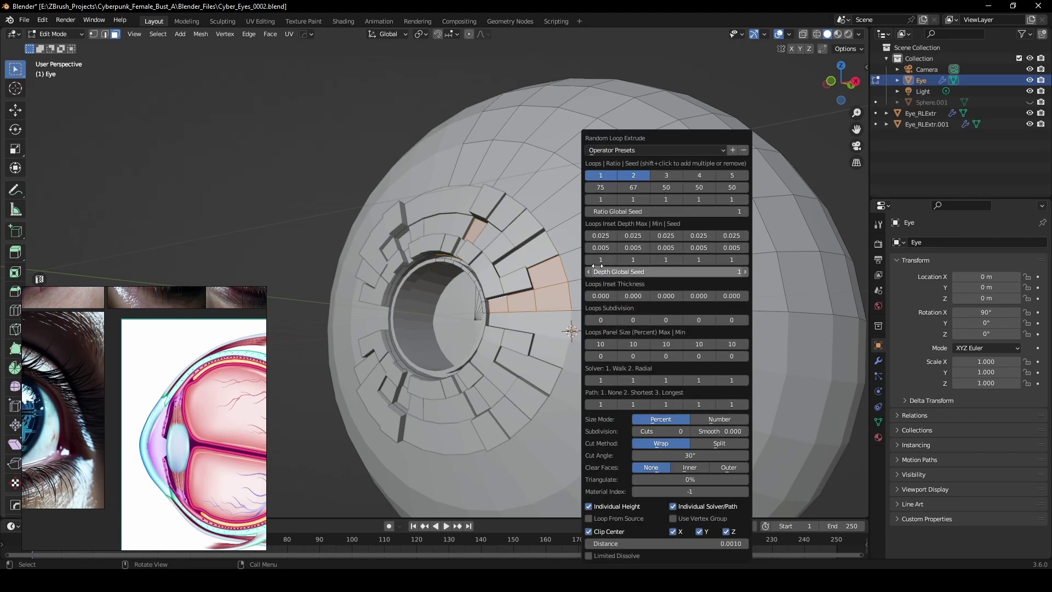
{"action": "left_click_drag", "start_coordinate": [604, 237], "coordinate": [562, 239]}
{"action": "left_click_drag", "start_coordinate": [642, 236], "coordinate": [618, 236]}
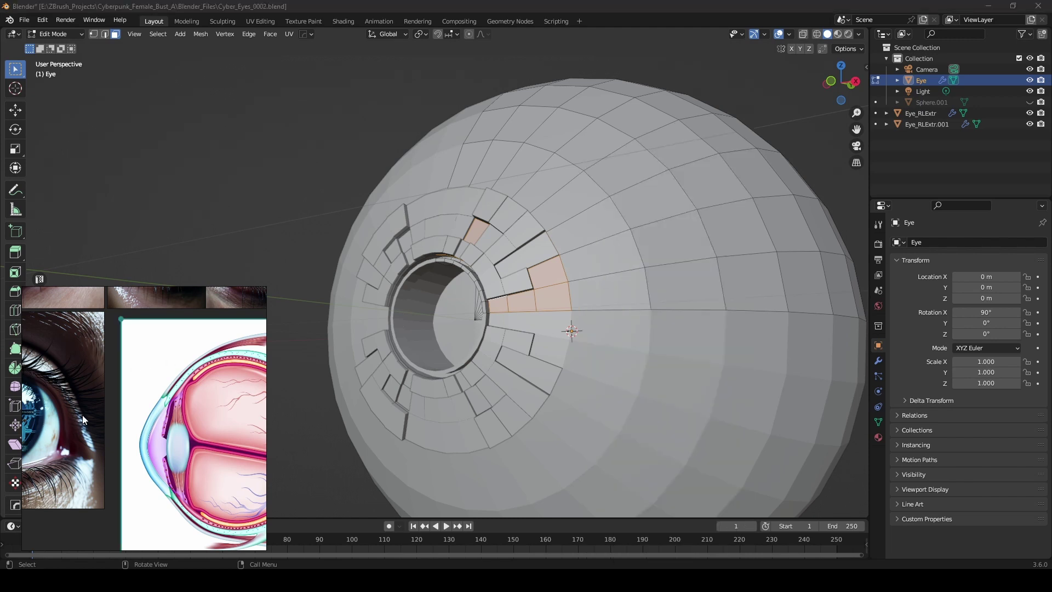
- Leave Edit Mode and examine the iris panels against the blue circuit-patterned eye reference
{"action": "middle_click_drag", "start_coordinate": [82, 409], "coordinate": [215, 403]}
{"action": "scroll", "coordinate": [155, 409], "scroll_direction": "up", "scroll_amount": 2}
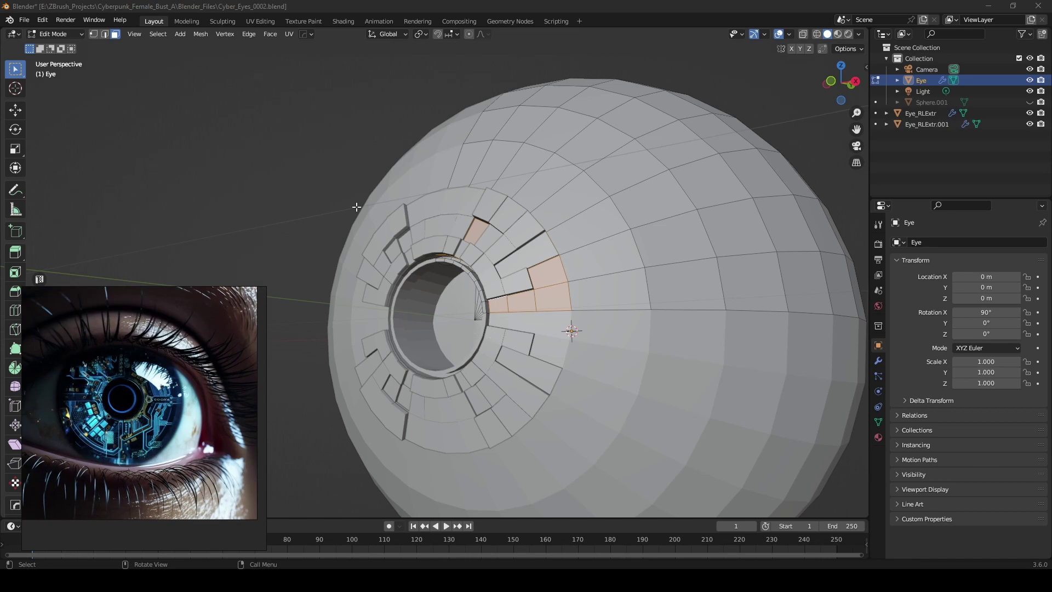
{"action": "middle_click_drag", "start_coordinate": [414, 280], "coordinate": [498, 311]}
{"action": "scroll", "coordinate": [477, 312], "scroll_direction": "down", "scroll_amount": 2}
{"action": "key", "text": "Tab"}
{"action": "scroll", "coordinate": [539, 297], "scroll_direction": "down", "scroll_amount": 3}
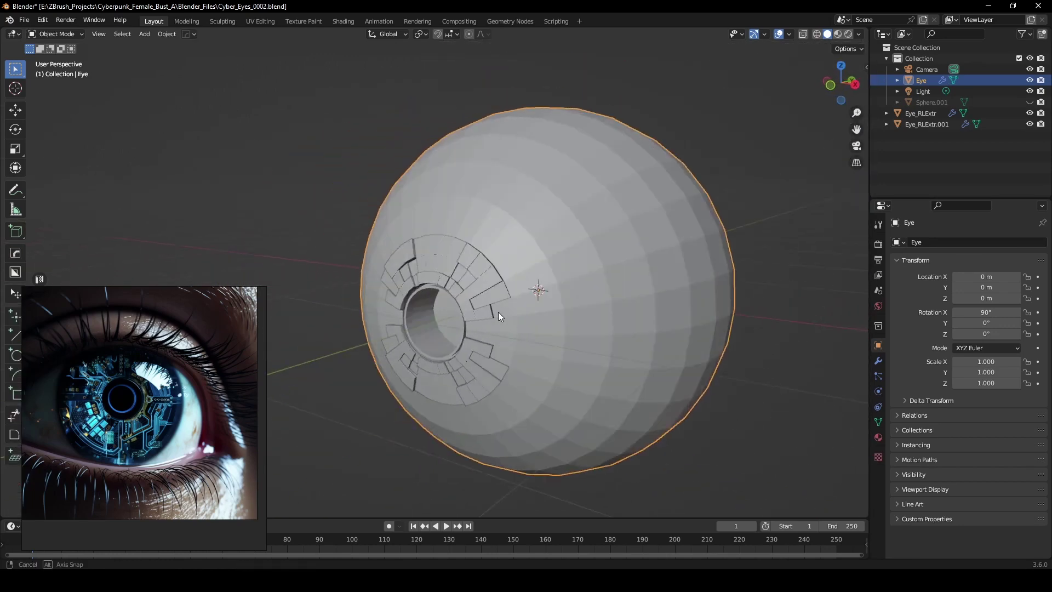
{"action": "scroll", "coordinate": [504, 311], "scroll_direction": "up", "scroll_amount": 4}
{"action": "middle_click_drag", "start_coordinate": [613, 298], "coordinate": [617, 293]}
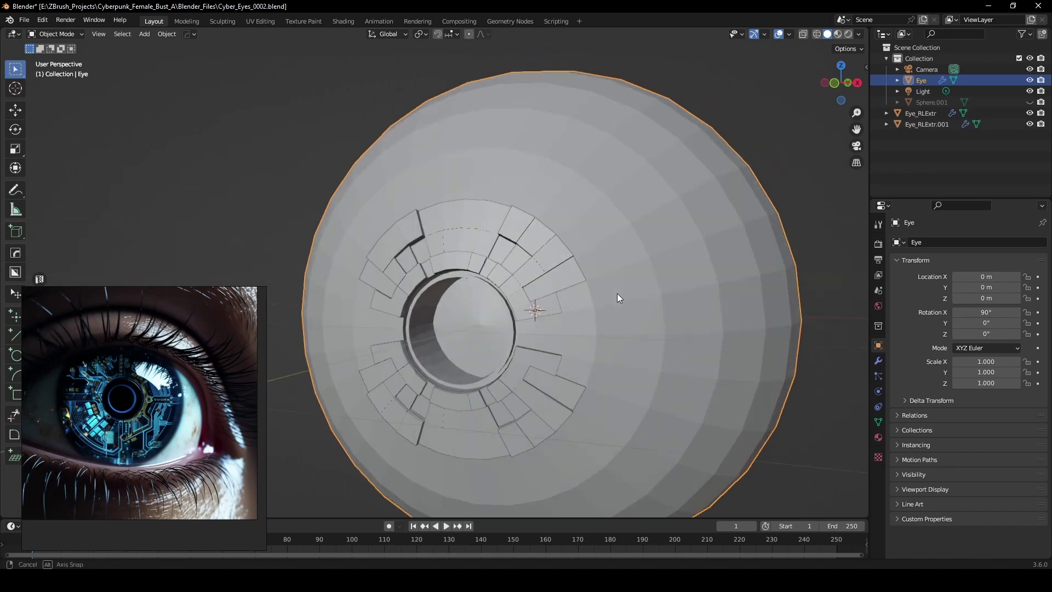
- Auto-smooth the eye and add a loop cut slid close to the iris's outer edge
{"action": "key", "text": "shift+v"}
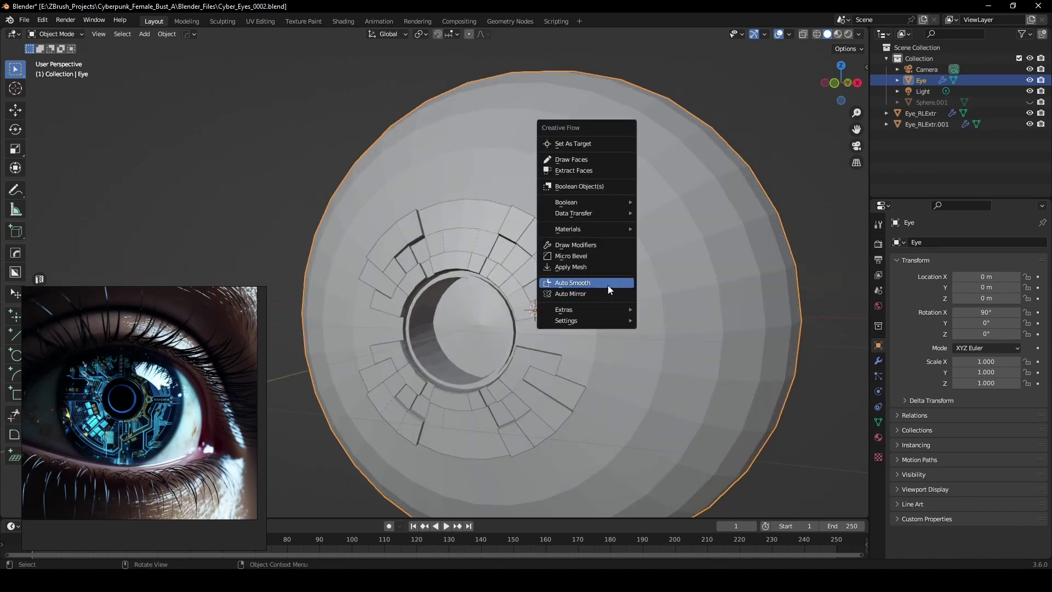
{"action": "middle_click_drag", "start_coordinate": [656, 291], "coordinate": [501, 269]}
{"action": "key", "text": "Tab"}
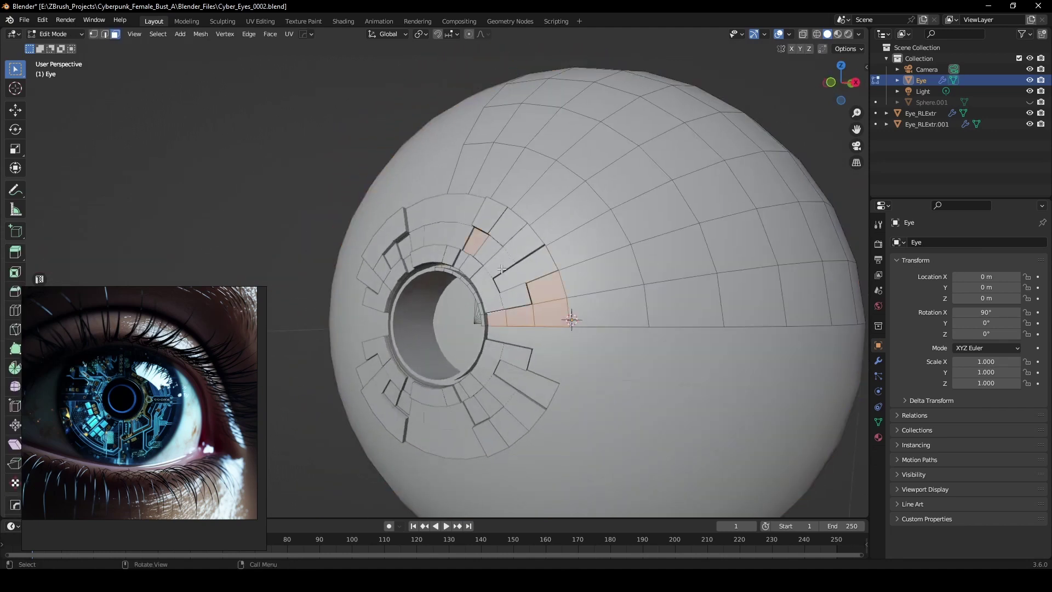
{"action": "key", "text": "ctrl+r"}
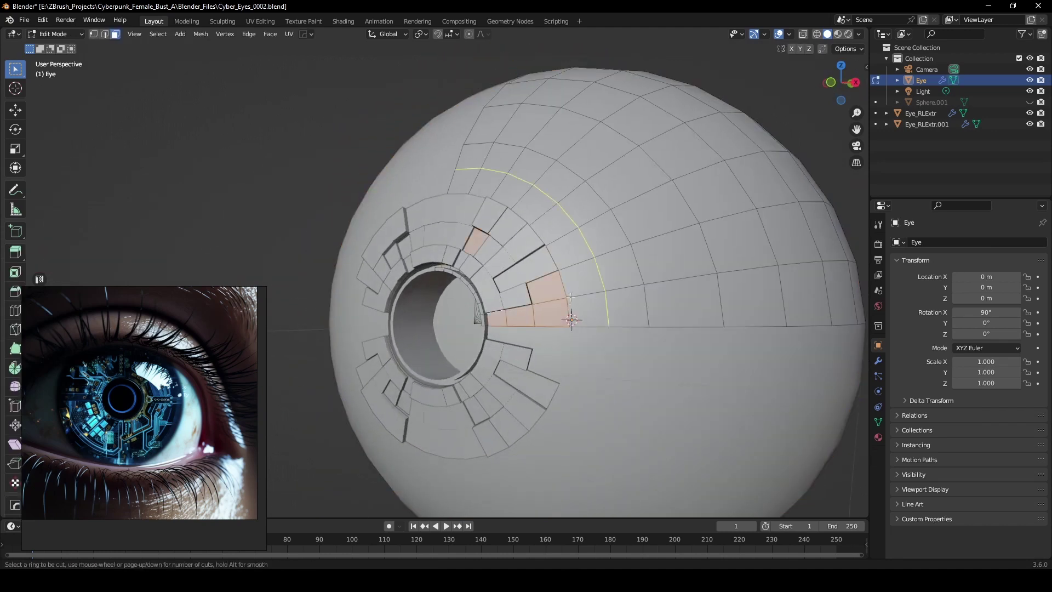
{"action": "left_click", "coordinate": [573, 295]}
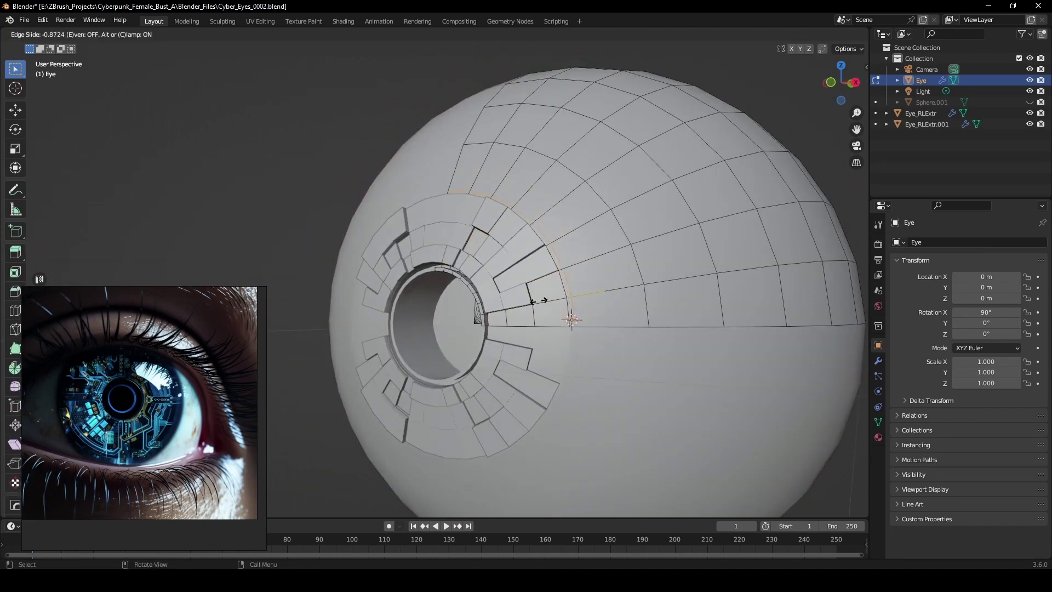
{"action": "left_click", "coordinate": [540, 301]}
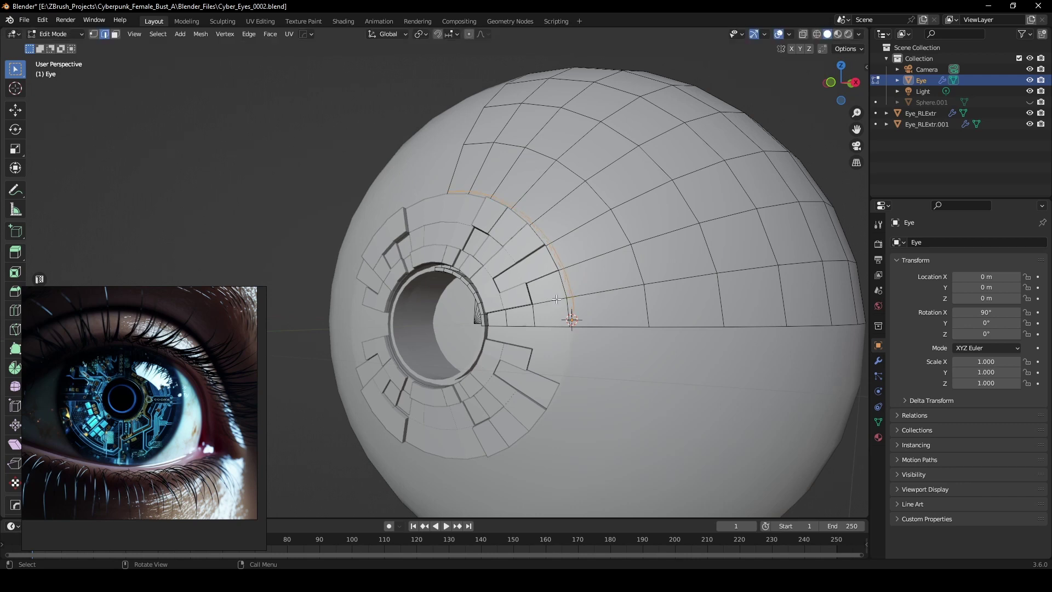
- Extrude the narrow face ring around the iris outward about 0.0115 m to form a raised rim
{"action": "scroll", "coordinate": [557, 299], "scroll_direction": "up", "scroll_amount": 4}
{"action": "left_click", "coordinate": [658, 345]}
{"action": "left_click", "coordinate": [658, 348], "text": "alt"}
{"action": "left_click", "coordinate": [657, 324], "text": "alt"}
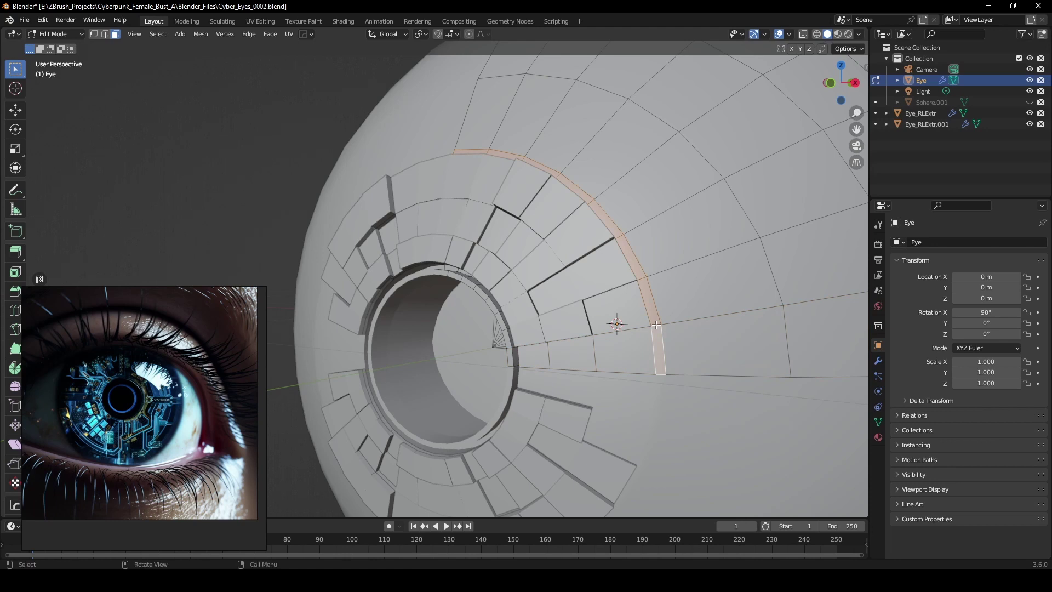
{"action": "key", "text": "e"}
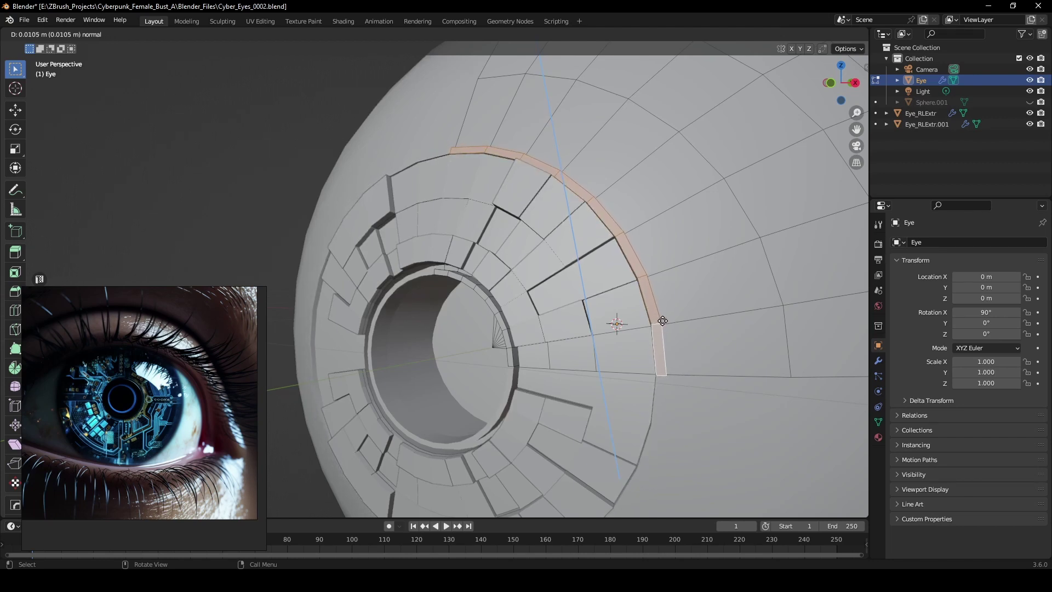
{"action": "left_click", "coordinate": [668, 325]}
{"action": "middle_click_drag", "start_coordinate": [667, 326], "coordinate": [480, 275]}
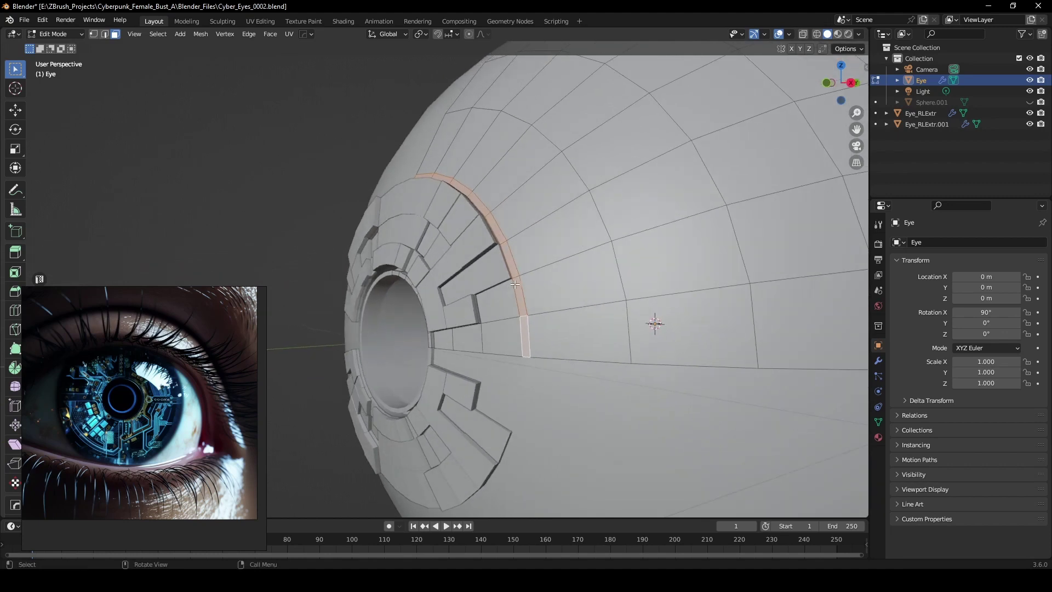
{"action": "scroll", "coordinate": [526, 305], "scroll_direction": "up", "scroll_amount": 1}
{"action": "key", "text": "e"}
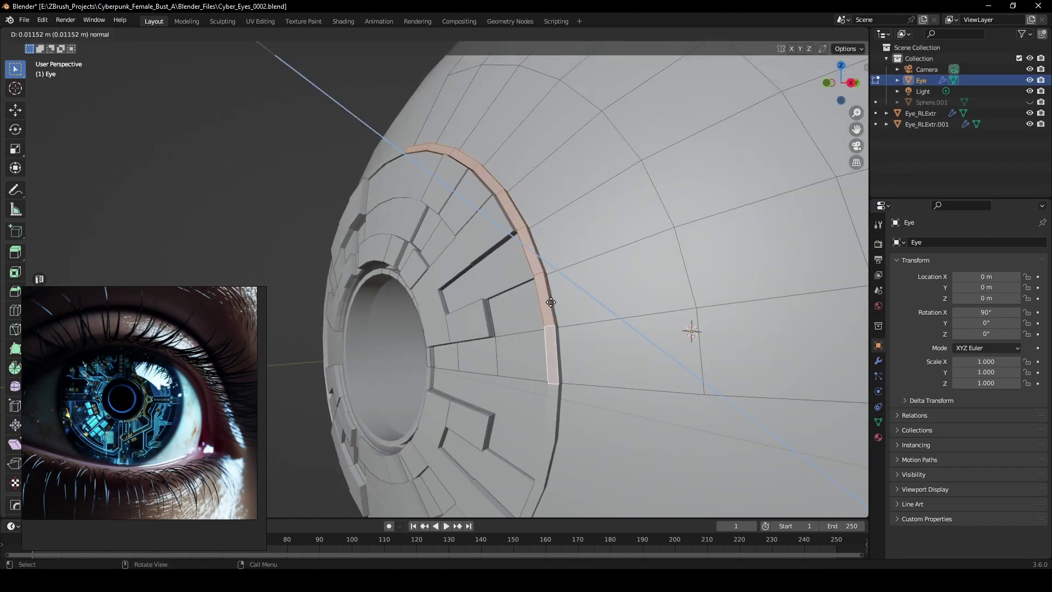
{"action": "left_click", "coordinate": [554, 299]}
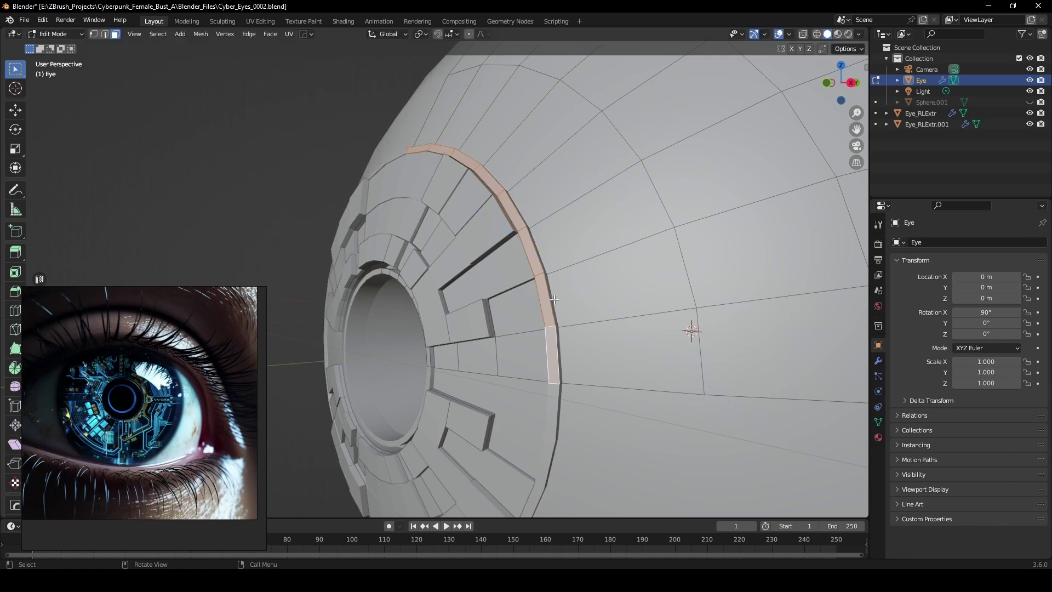
- Bevel the raised iris rim with 3 segments at a width of about 0.0062 m
{"action": "scroll", "coordinate": [559, 299], "scroll_direction": "up", "scroll_amount": 2}
{"action": "middle_click_drag", "start_coordinate": [615, 280], "coordinate": [396, 292]}
{"action": "key", "text": "ctrl+b"}
{"action": "scroll", "coordinate": [446, 287], "scroll_direction": "up", "scroll_amount": 2}
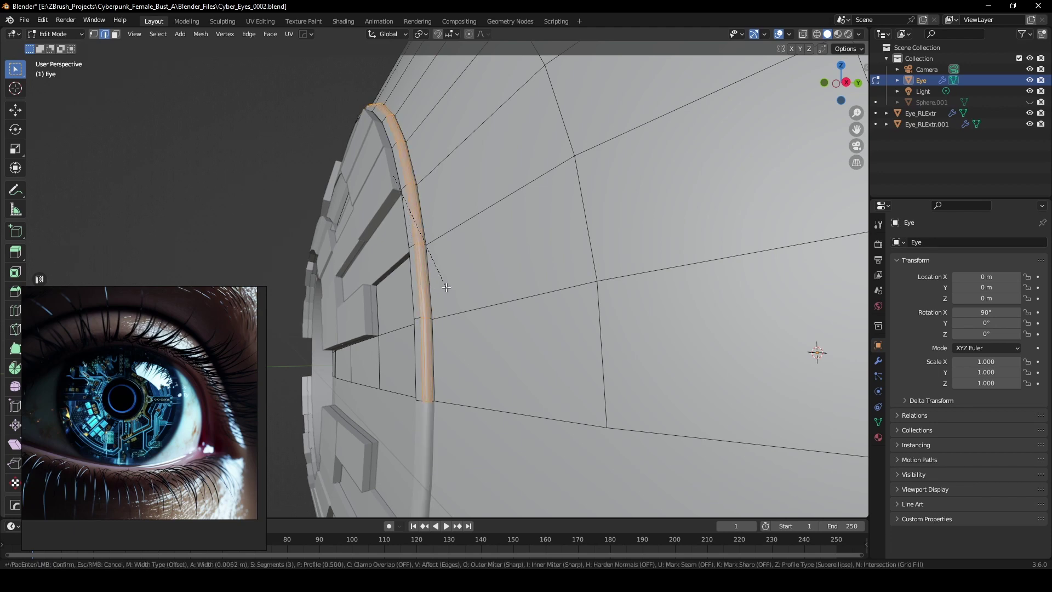
{"action": "left_click", "coordinate": [449, 286]}
- Leave Edit Mode and examine the whole eye with its raised iris rim from several distances and angles
{"action": "scroll", "coordinate": [449, 287], "scroll_direction": "down", "scroll_amount": 6}
{"action": "key", "text": "Tab"}
{"action": "middle_click_drag", "start_coordinate": [520, 291], "coordinate": [487, 311]}
{"action": "scroll", "coordinate": [561, 287], "scroll_direction": "down", "scroll_amount": 5}
{"action": "scroll", "coordinate": [463, 294], "scroll_direction": "up", "scroll_amount": 8}
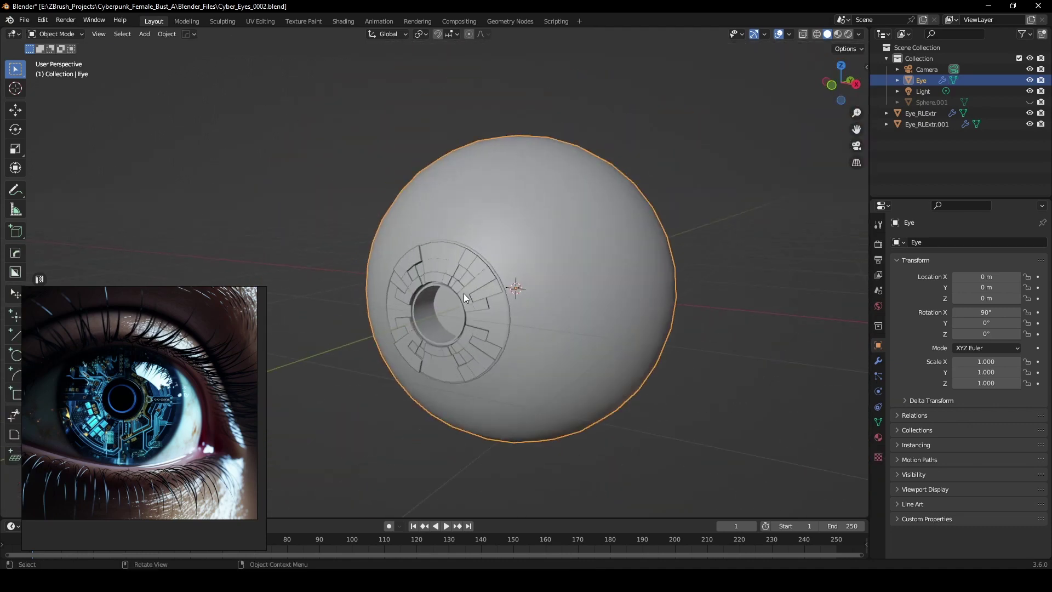
{"action": "scroll", "coordinate": [579, 296], "scroll_direction": "up", "scroll_amount": 1}
{"action": "scroll", "coordinate": [558, 295], "scroll_direction": "down", "scroll_amount": 10}
{"action": "scroll", "coordinate": [490, 298], "scroll_direction": "up", "scroll_amount": 6}
{"action": "middle_click_drag", "start_coordinate": [558, 307], "coordinate": [590, 245]}
{"action": "scroll", "coordinate": [528, 284], "scroll_direction": "down", "scroll_amount": 5}
{"action": "scroll", "coordinate": [532, 284], "scroll_direction": "up", "scroll_amount": 5}
- Bevel the edge loop around the pupil opening's rim with 5 segments
{"action": "key", "text": "Tab"}
{"action": "left_click", "coordinate": [580, 244]}
{"action": "scroll", "coordinate": [497, 263], "scroll_direction": "up", "scroll_amount": 4}
{"action": "middle_click_drag", "start_coordinate": [496, 263], "coordinate": [543, 270]}
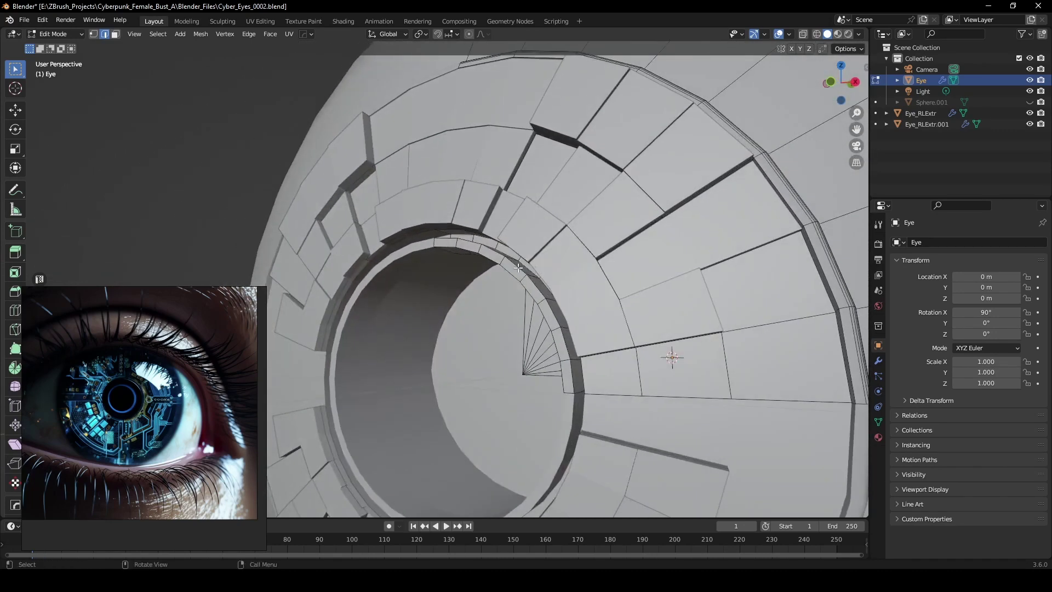
{"action": "left_click", "coordinate": [518, 267], "text": "alt"}
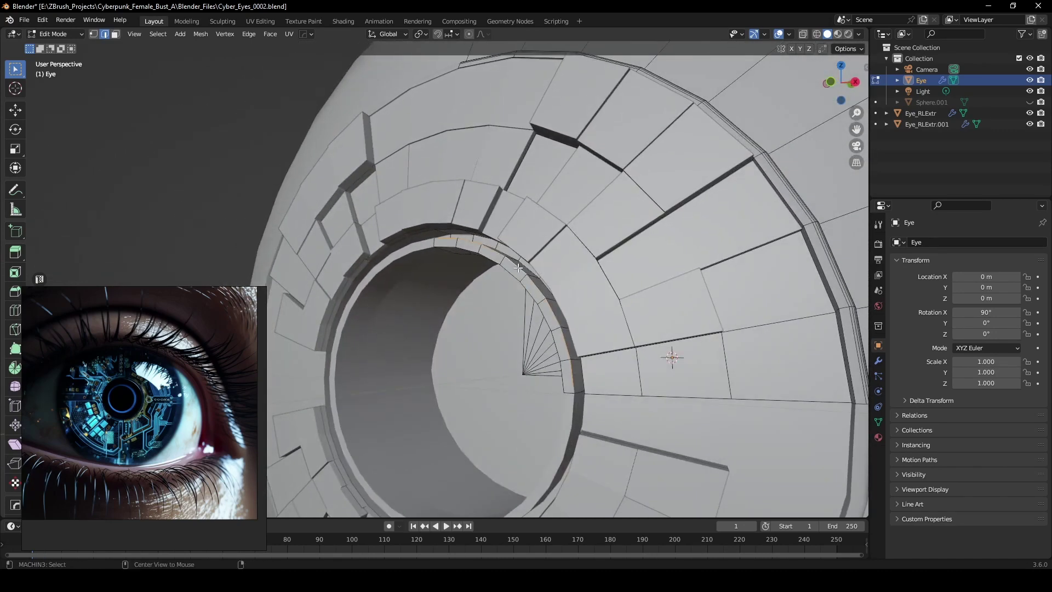
{"action": "middle_click_drag", "start_coordinate": [506, 272], "coordinate": [587, 329]}
{"action": "key", "text": "ctrl+b"}
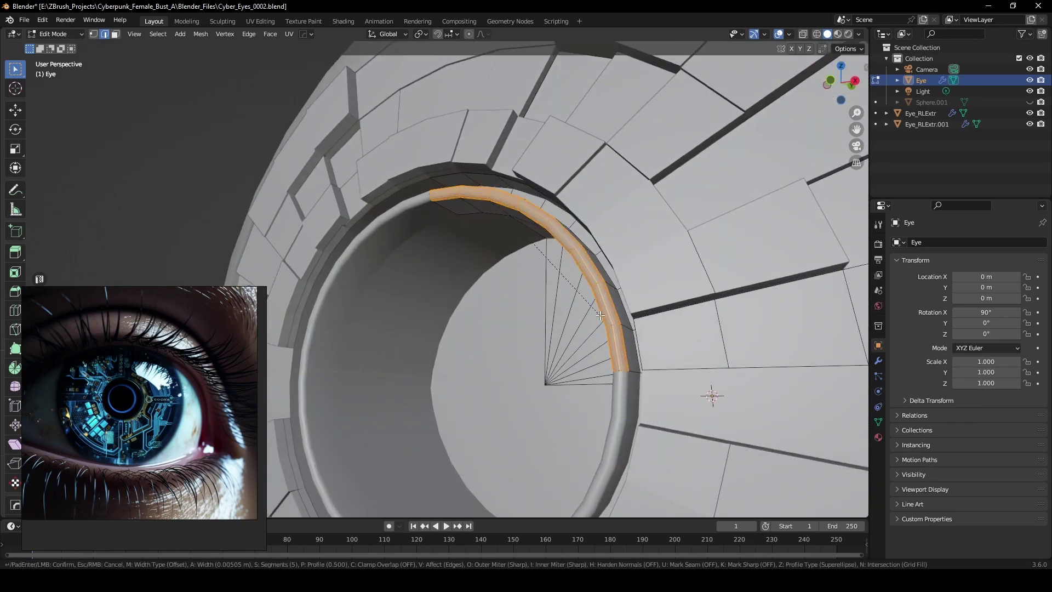
{"action": "left_click", "coordinate": [572, 297]}
- Leave Edit Mode and examine the bevelled pupil rim together with the surrounding iris panels
{"action": "middle_click_drag", "start_coordinate": [570, 295], "coordinate": [586, 323]}
{"action": "key", "text": "Tab"}
{"action": "scroll", "coordinate": [577, 302], "scroll_direction": "down", "scroll_amount": 3}
{"action": "scroll", "coordinate": [525, 239], "scroll_direction": "up", "scroll_amount": 3}
{"action": "scroll", "coordinate": [525, 239], "scroll_direction": "down", "scroll_amount": 3}
{"action": "mouse_move", "coordinate": [554, 275]}
{"action": "middle_mouse_down"}
{"action": "mouse_move", "coordinate": [554, 285]}
{"action": "mouse_move", "coordinate": [547, 265]}
{"action": "middle_mouse_up"}
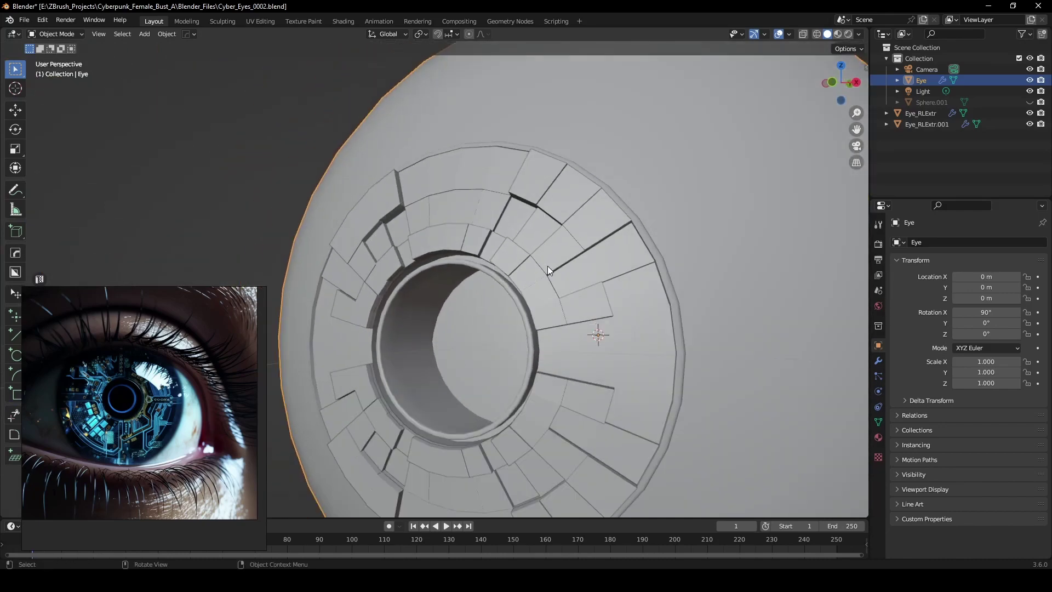
{"action": "key", "text": "Tab"}
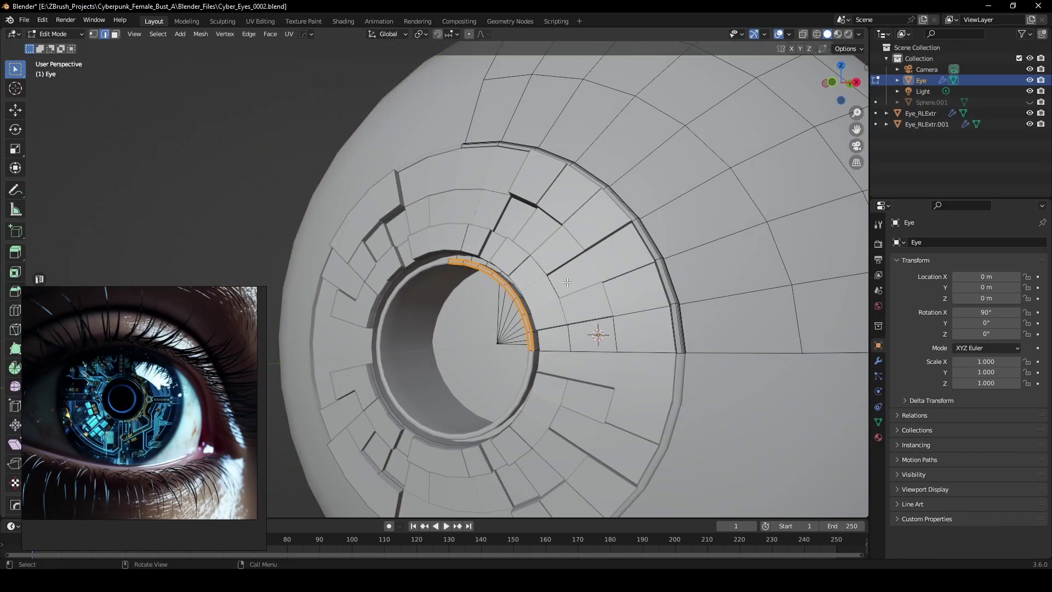
{"action": "key", "text": "Tab"}
{"action": "left_click", "coordinate": [565, 248]}
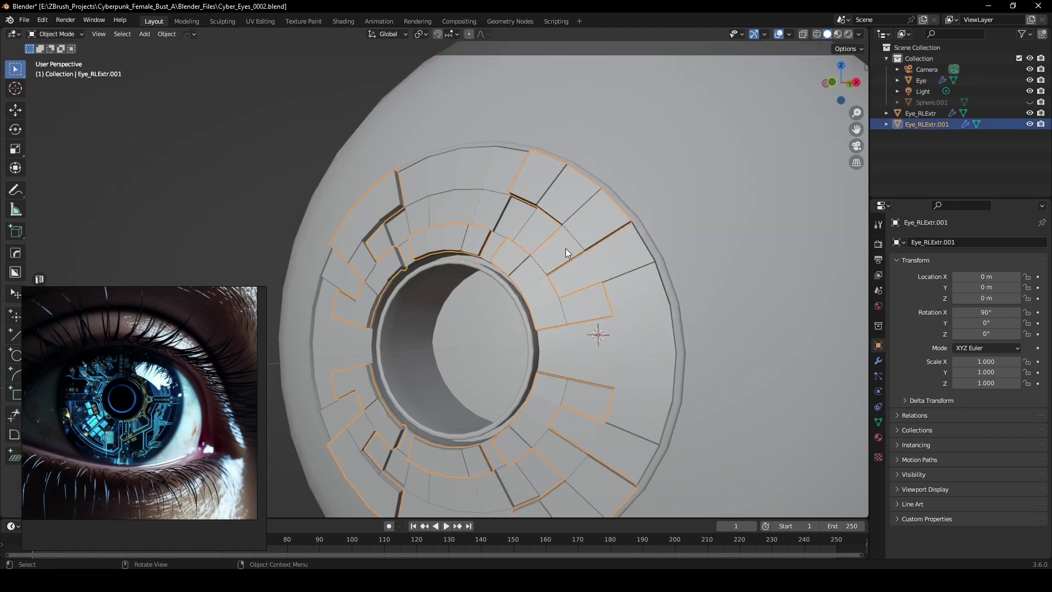
{"action": "key", "text": "g"}
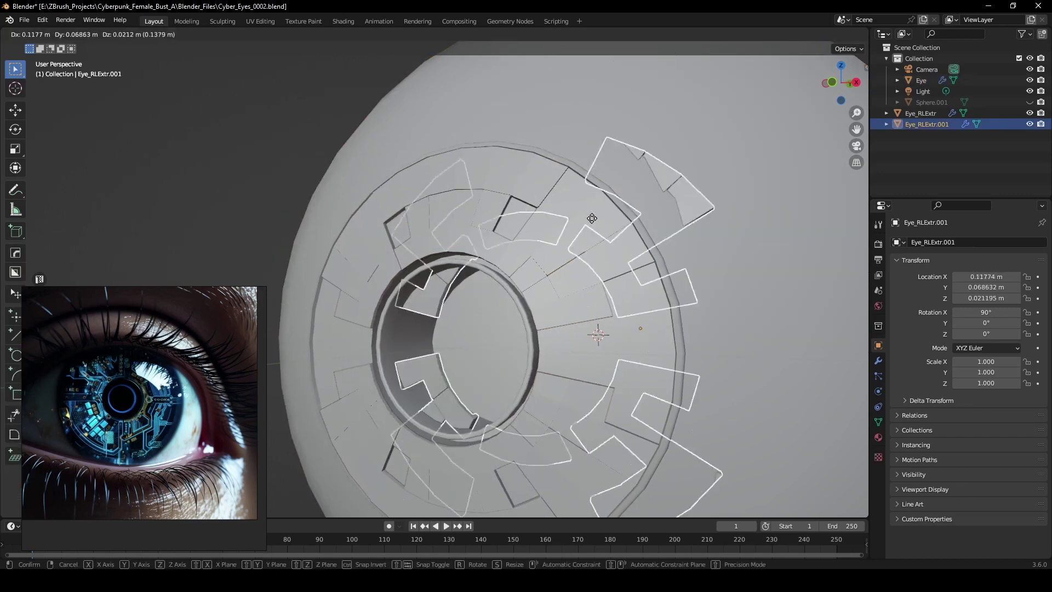
{"action": "right_click", "coordinate": [528, 215]}
{"action": "left_click", "coordinate": [506, 185]}
{"action": "key", "text": "g"}
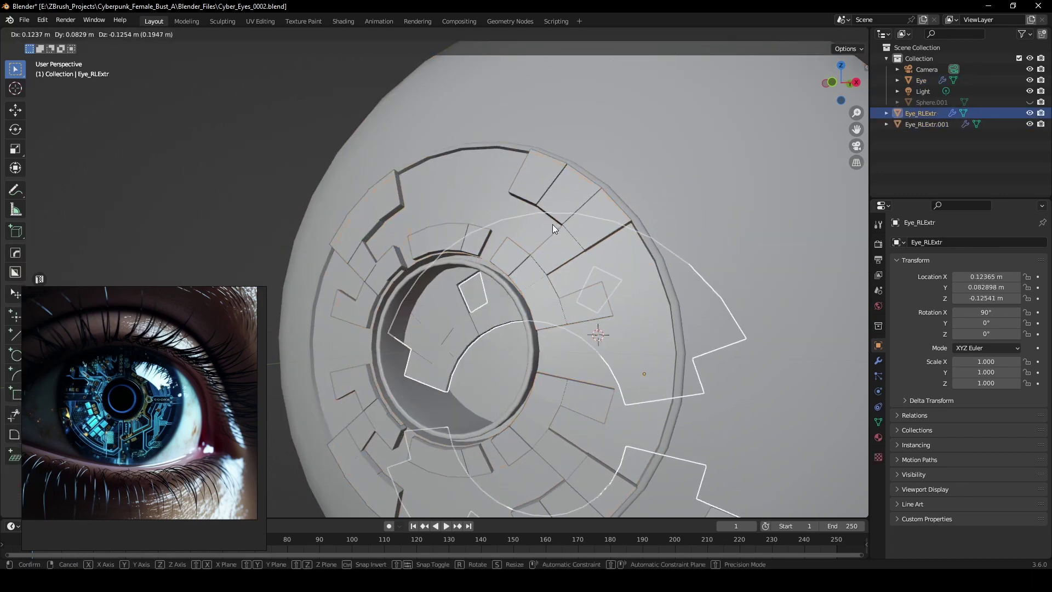
{"action": "right_click", "coordinate": [552, 225]}
{"action": "middle_click_drag", "start_coordinate": [552, 225], "coordinate": [512, 220]}
{"action": "key", "text": "r"}
{"action": "key", "text": "Escape"}
{"action": "middle_click_drag", "start_coordinate": [484, 306], "coordinate": [539, 190]}
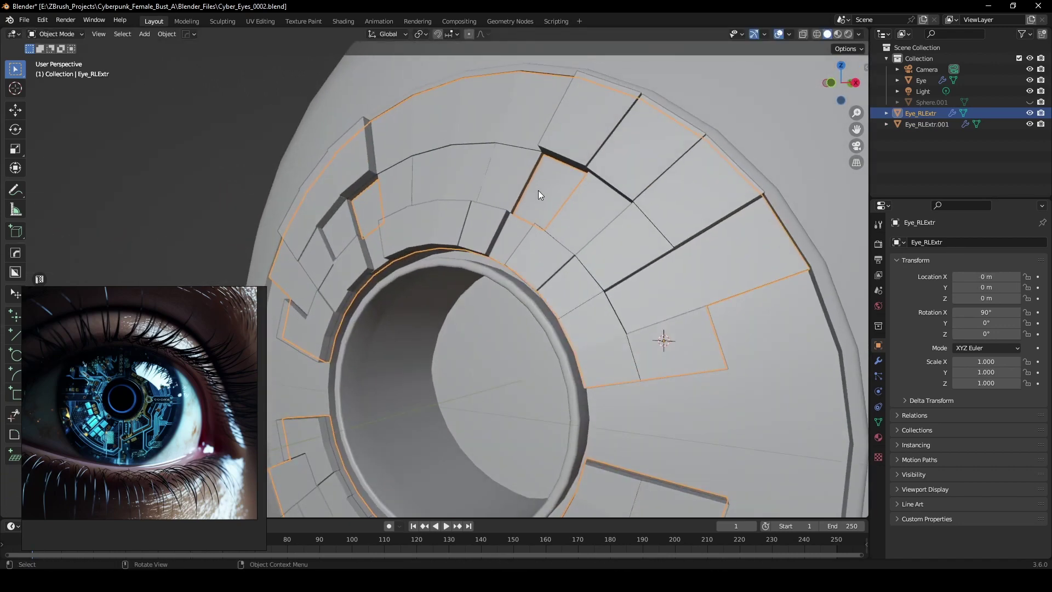
{"action": "middle_click_drag", "start_coordinate": [606, 219], "coordinate": [613, 212]}
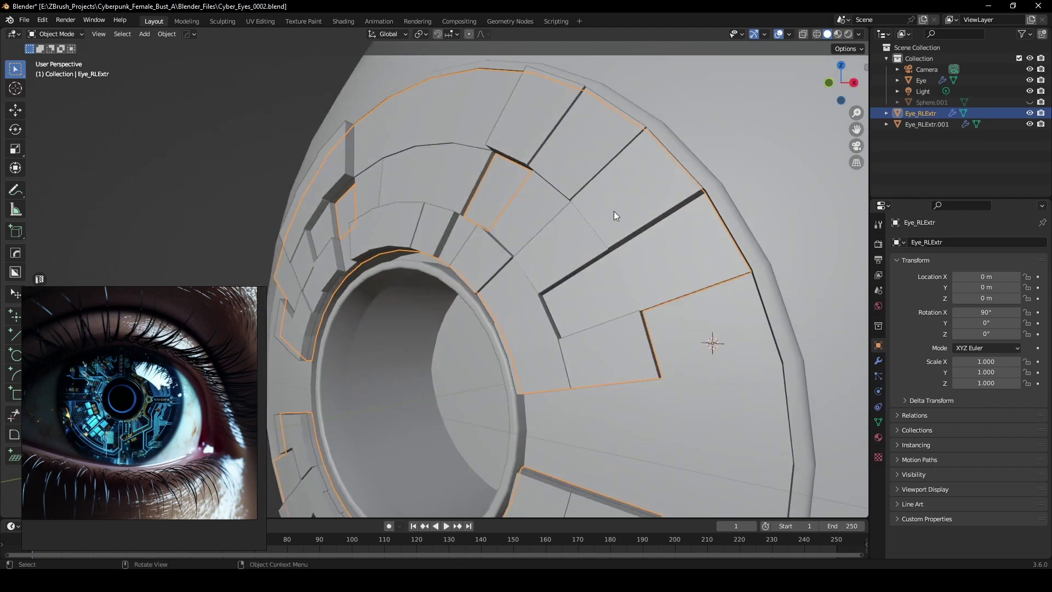
- Select two inner, one middle and three outer adjoining panel faces in the Eye_RLExtr.001 mesh, then return to Object Mode
{"action": "left_click", "coordinate": [617, 208]}
{"action": "key", "text": "Tab"}
{"action": "key", "text": "alt+a"}
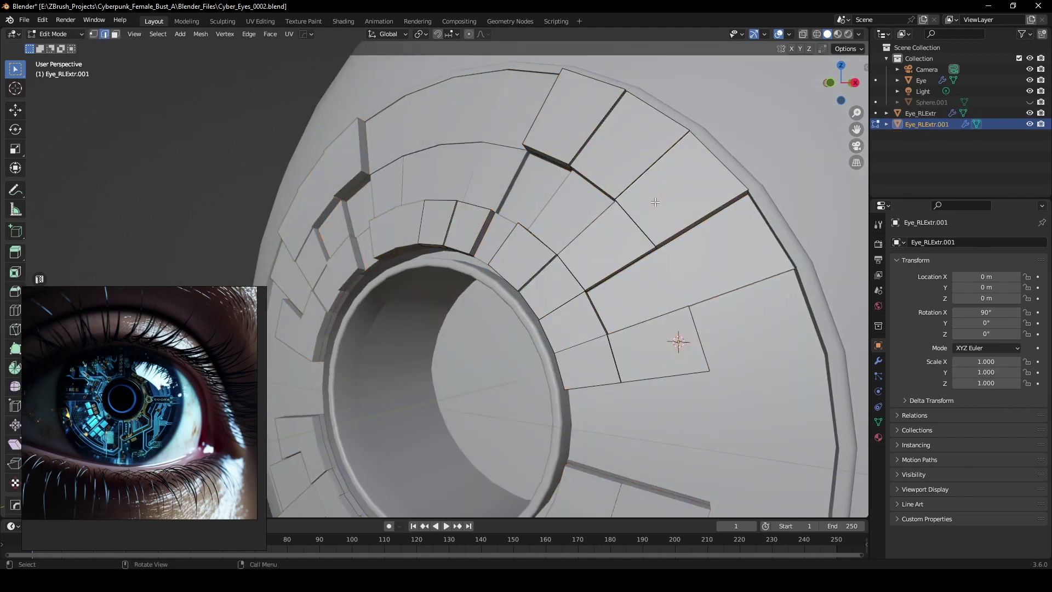
{"action": "key", "text": "3"}
{"action": "left_click", "coordinate": [667, 191]}
{"action": "left_click", "coordinate": [639, 145], "text": "shift"}
{"action": "left_click", "coordinate": [584, 119], "text": "shift"}
{"action": "left_click", "coordinate": [614, 240], "text": "shift"}
{"action": "left_click", "coordinate": [555, 279], "text": "shift"}
{"action": "left_click", "coordinate": [535, 272], "text": "shift"}
{"action": "middle_click_drag", "start_coordinate": [535, 271], "coordinate": [511, 268]}
{"action": "left_click", "coordinate": [453, 267]}
{"action": "left_click", "coordinate": [473, 288], "text": "shift"}
{"action": "left_click", "coordinate": [526, 259], "text": "shift"}
{"action": "left_click", "coordinate": [595, 192], "text": "shift"}
{"action": "left_click", "coordinate": [543, 138], "text": "shift"}
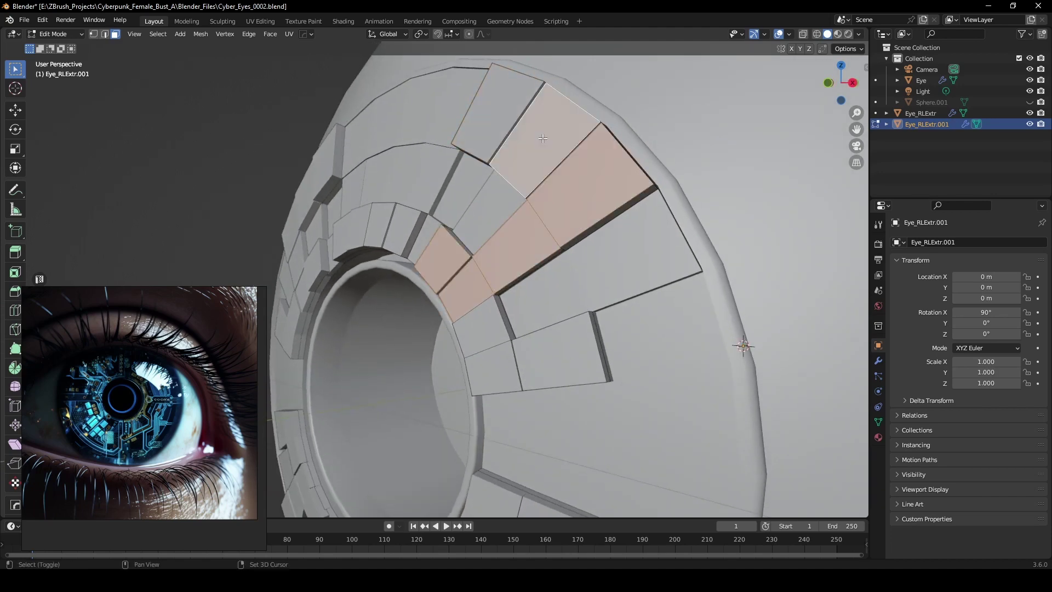
{"action": "left_click", "coordinate": [504, 111], "text": "shift"}
{"action": "middle_click_drag", "start_coordinate": [504, 111], "coordinate": [591, 242]}
{"action": "scroll", "coordinate": [592, 242], "scroll_direction": "up", "scroll_amount": 4}
{"action": "key", "text": "Tab"}
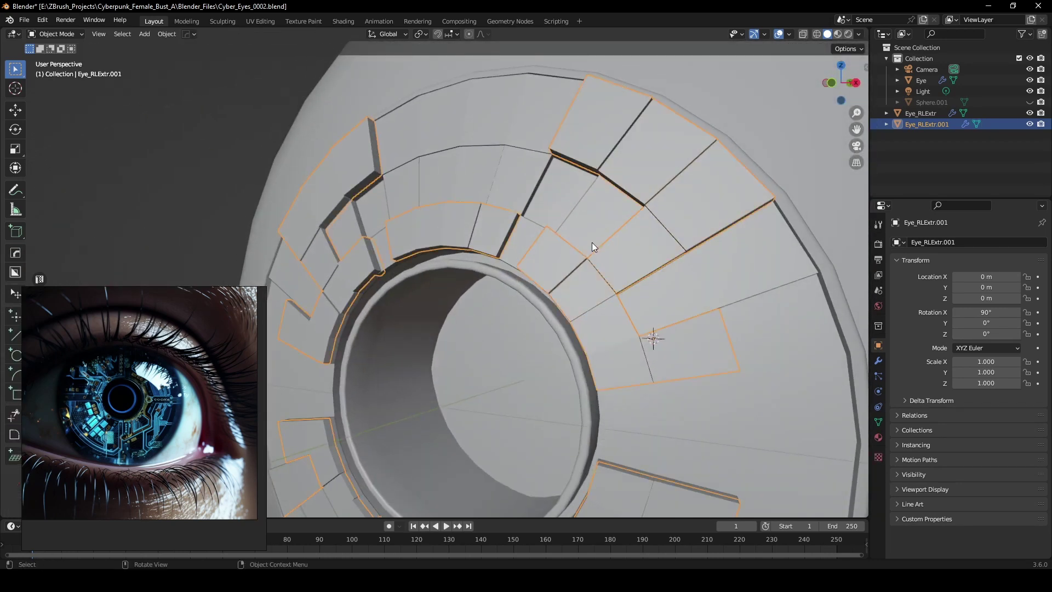
- Run Random Loop Extrude on the selected iris panels with loops 1 and 2 and Loop From Source enabled
{"action": "key", "text": "s"}
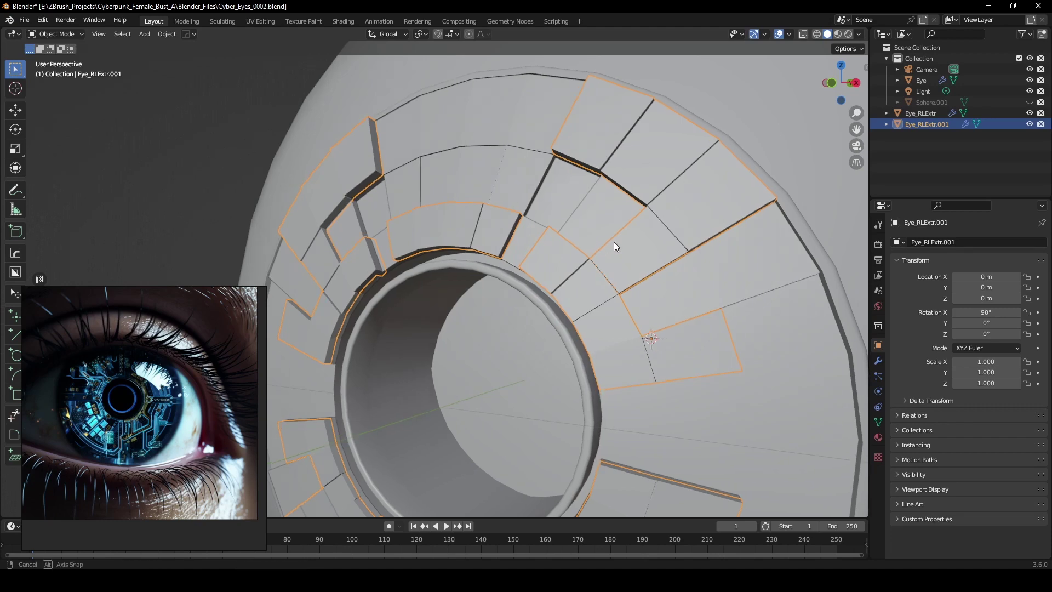
{"action": "left_click", "coordinate": [614, 242]}
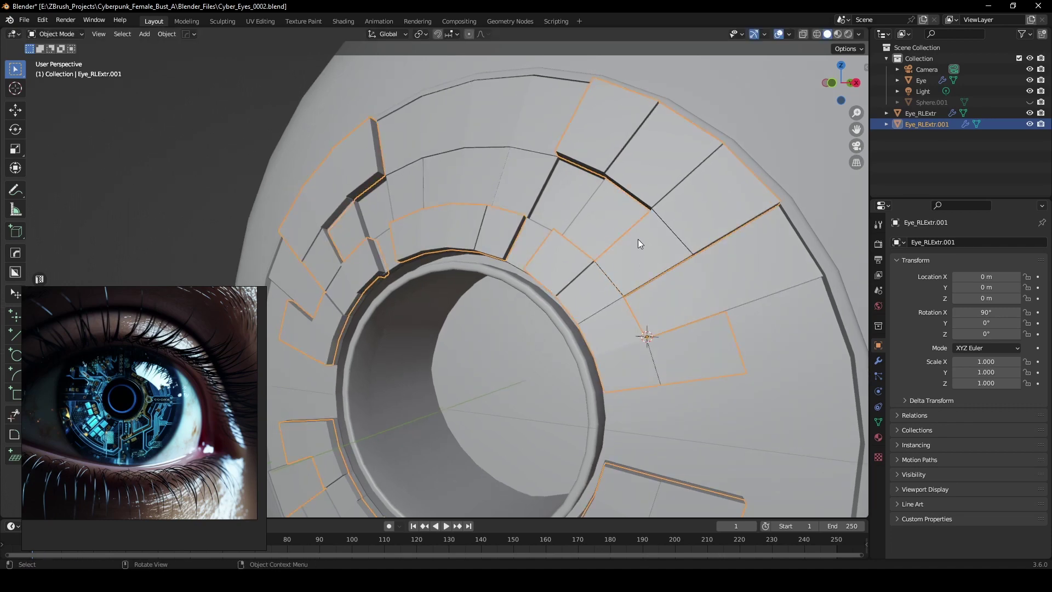
{"action": "right_click", "coordinate": [627, 241]}
{"action": "left_click", "coordinate": [622, 242]}
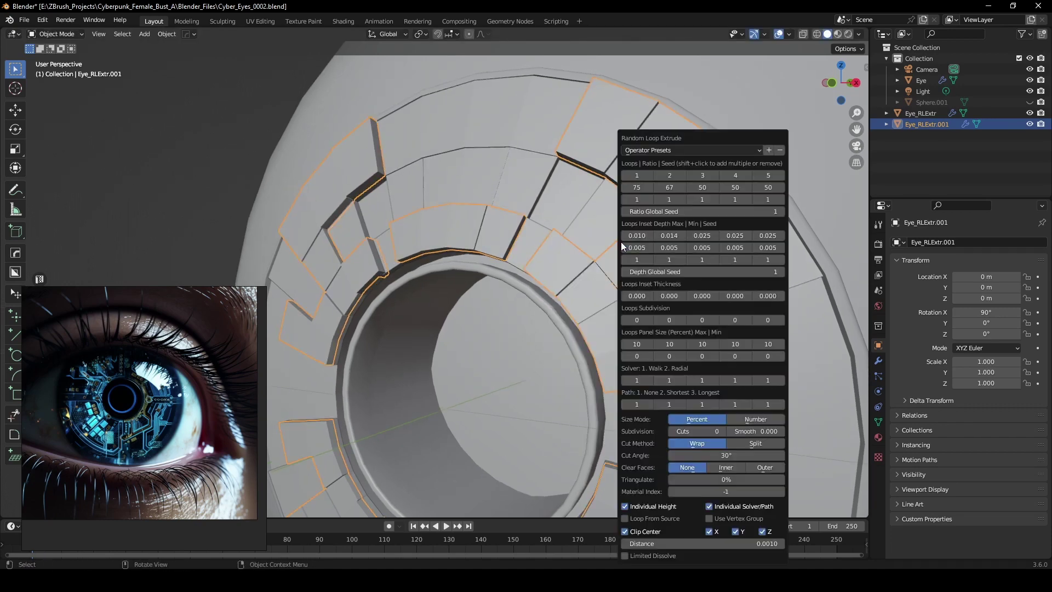
{"action": "left_click", "coordinate": [648, 175]}
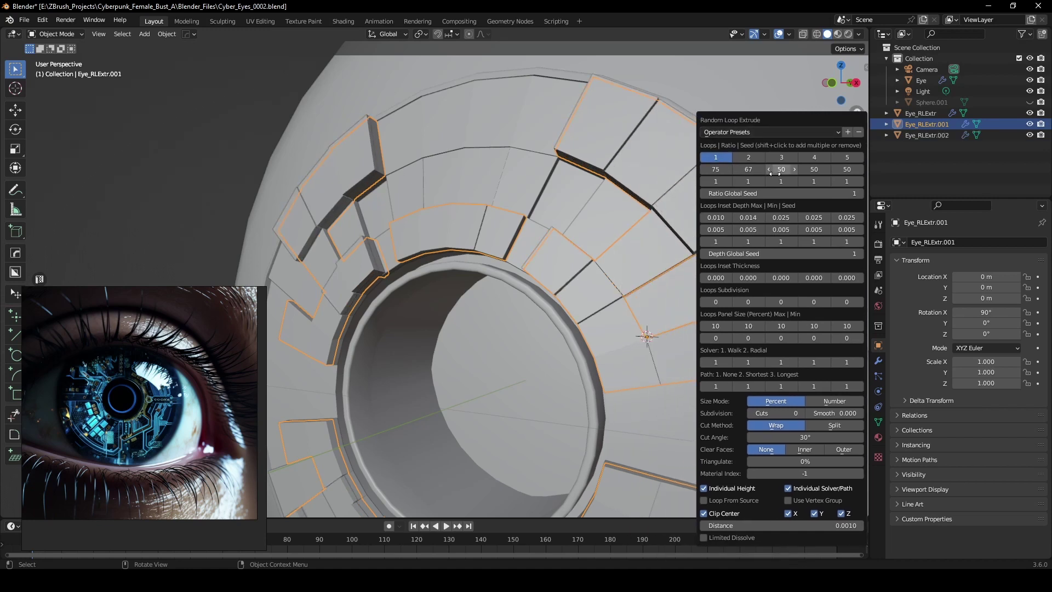
{"action": "left_click", "coordinate": [751, 156]}
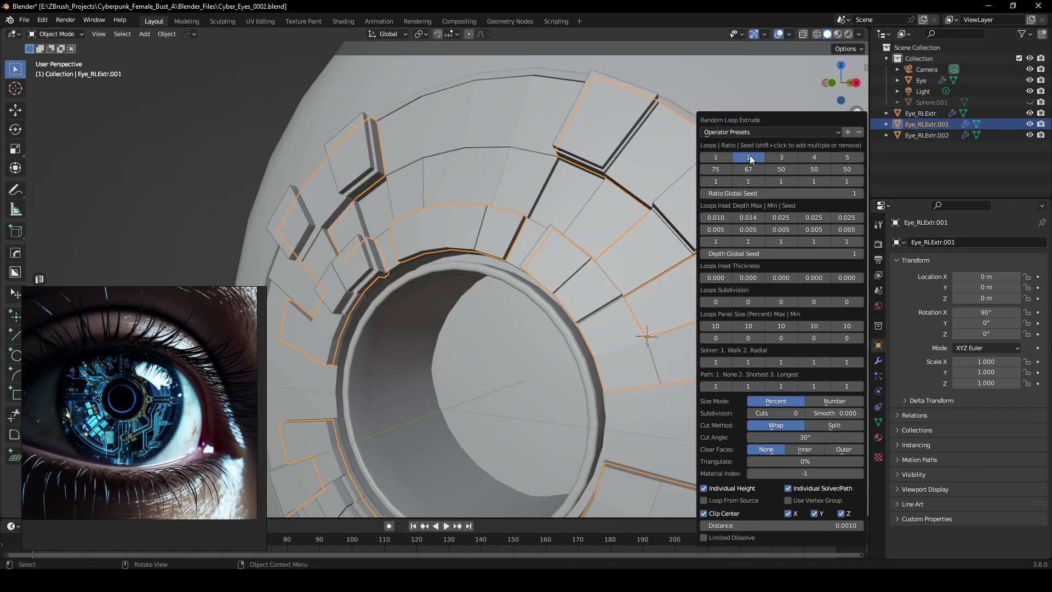
{"action": "left_click", "coordinate": [705, 499]}
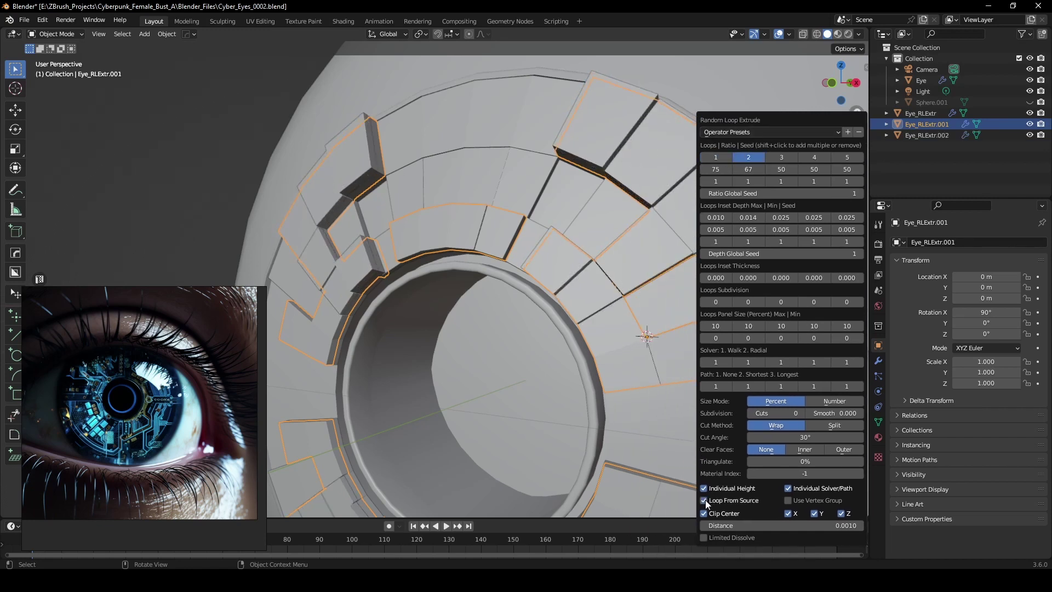
{"action": "left_click", "coordinate": [724, 157], "text": "shift"}
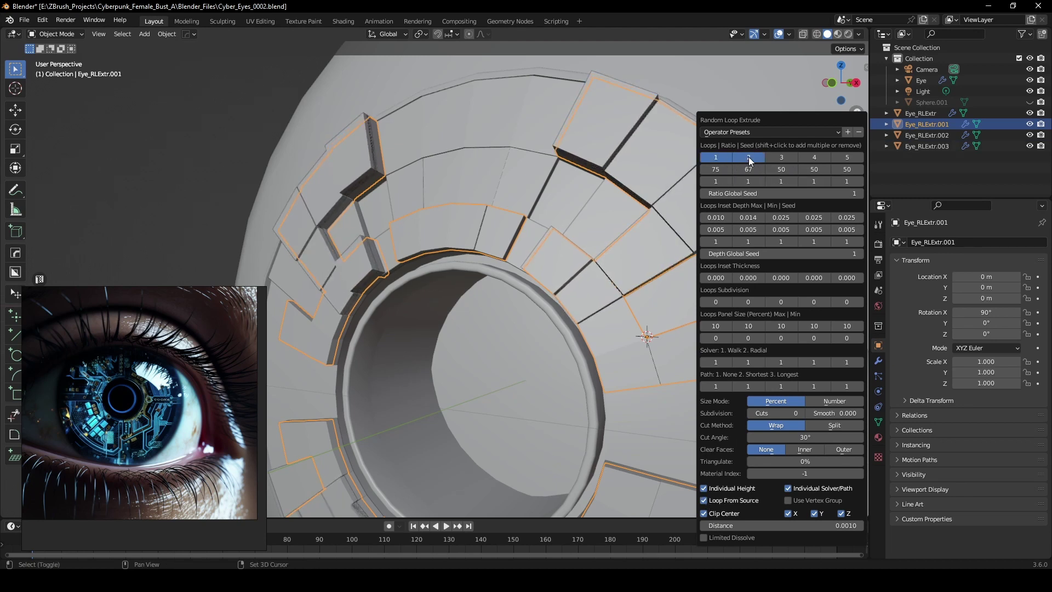
- Set the Random Loop Extrude subdivision to 4 for loop 1 and 6 for loop 2
{"action": "left_click", "coordinate": [729, 304]}
{"action": "left_click", "coordinate": [728, 304]}
{"action": "left_click", "coordinate": [728, 304]}
{"action": "left_click", "coordinate": [729, 304]}
{"action": "left_click", "coordinate": [761, 304]}
{"action": "left_click", "coordinate": [762, 303]}
{"action": "left_click", "coordinate": [762, 304]}
{"action": "left_click", "coordinate": [762, 303]}
{"action": "left_click", "coordinate": [761, 303]}
{"action": "left_click", "coordinate": [762, 303]}
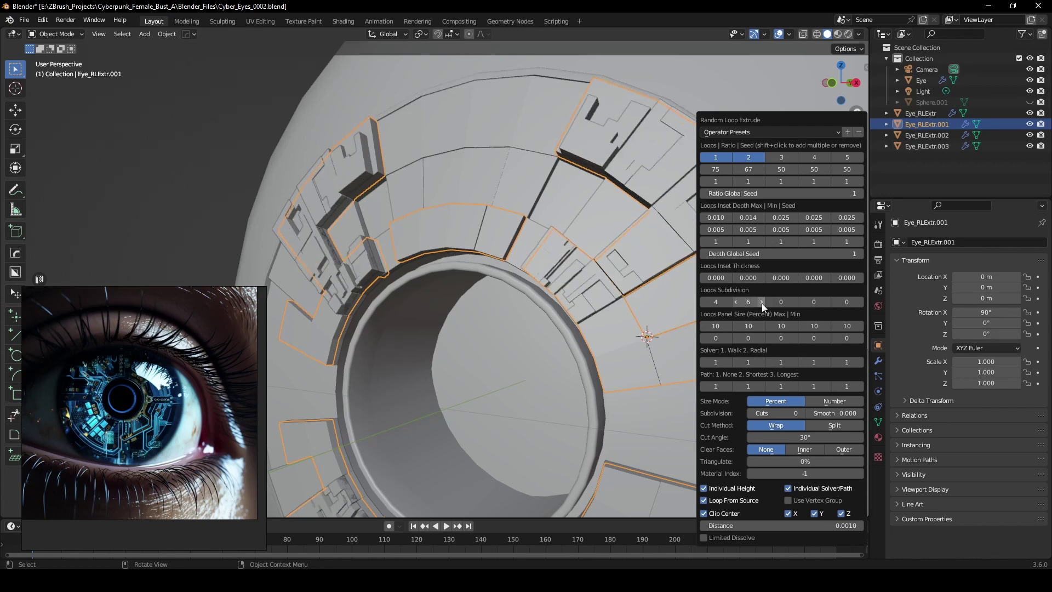
- Set the Random Loop Extrude maximum inset depth to 0.001 for loop 1 and 0.003 for loop 2
{"action": "middle_click_drag", "start_coordinate": [726, 306], "coordinate": [499, 260]}
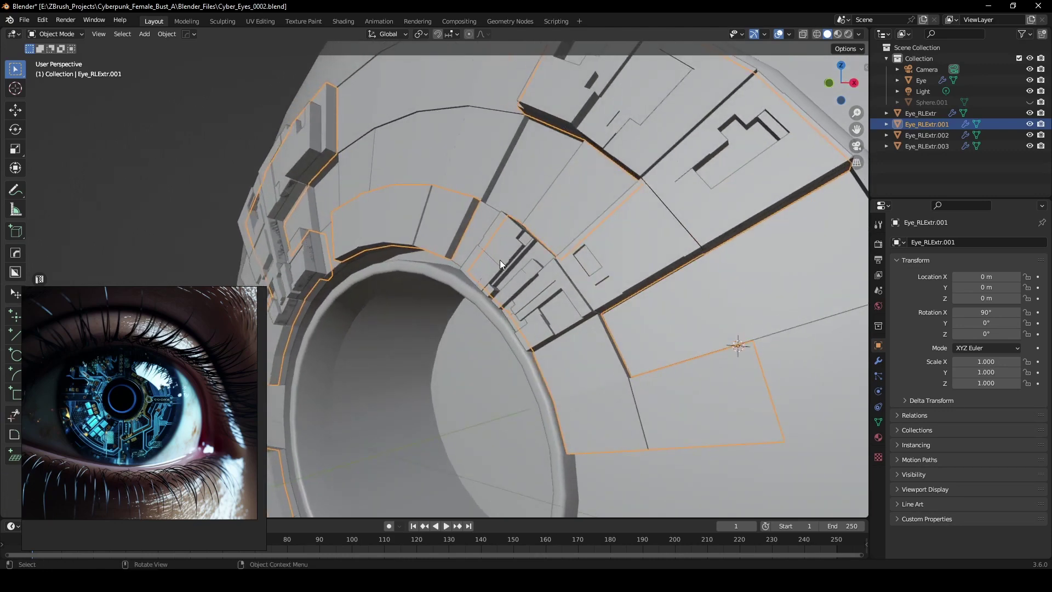
{"action": "key", "text": "F9"}
{"action": "left_click_drag", "start_coordinate": [557, 136], "coordinate": [756, 136]}
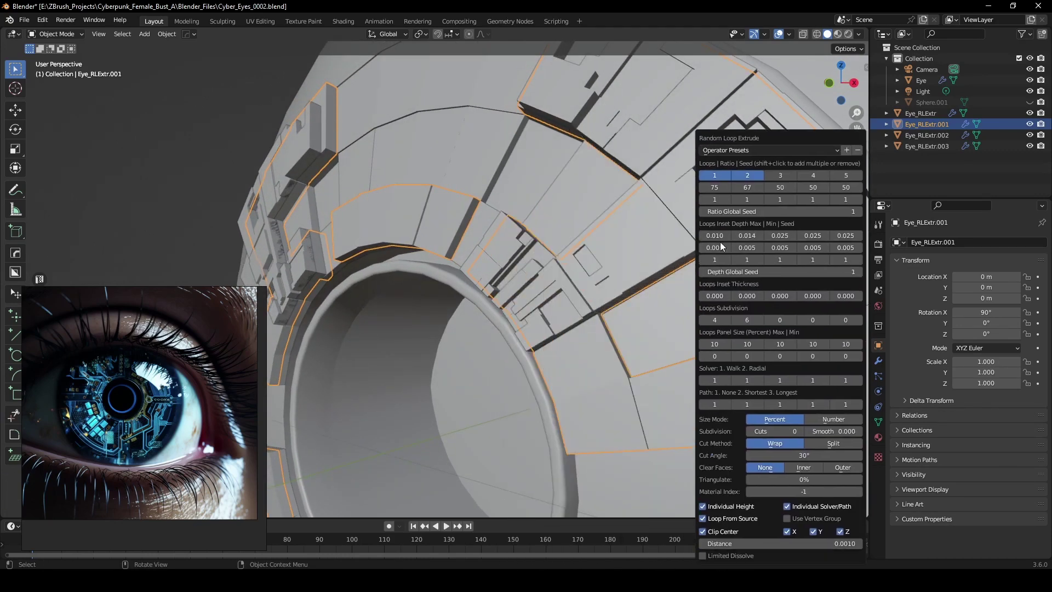
{"action": "left_click_drag", "start_coordinate": [715, 235], "coordinate": [743, 235]}
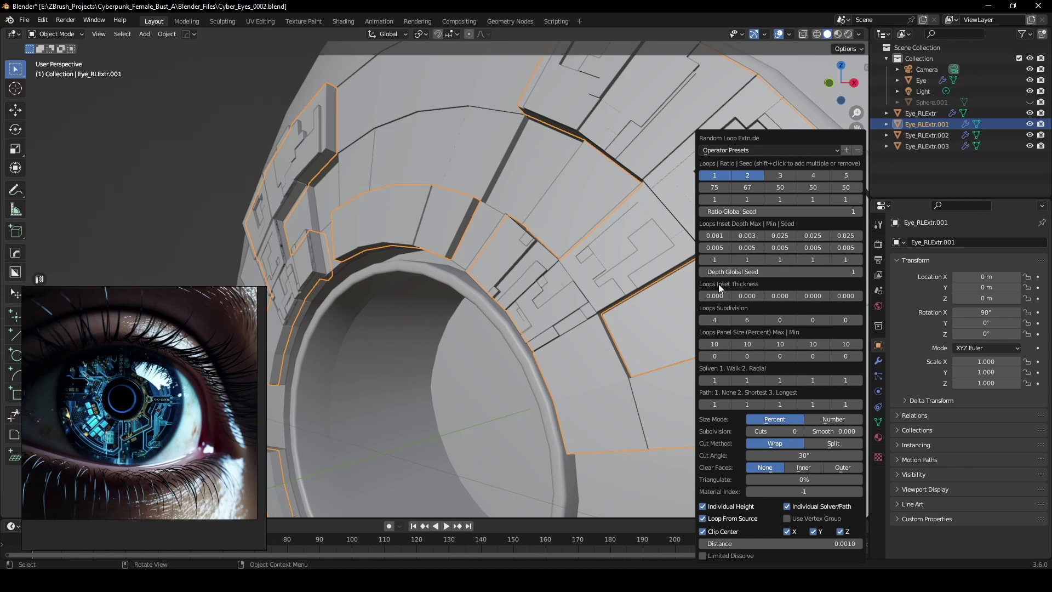
- Set the loop inset thickness to 0.001 for loop 1 and 0.002 for loop 2
{"action": "left_click_drag", "start_coordinate": [714, 296], "coordinate": [716, 296]}
{"action": "left_click", "coordinate": [727, 296]}
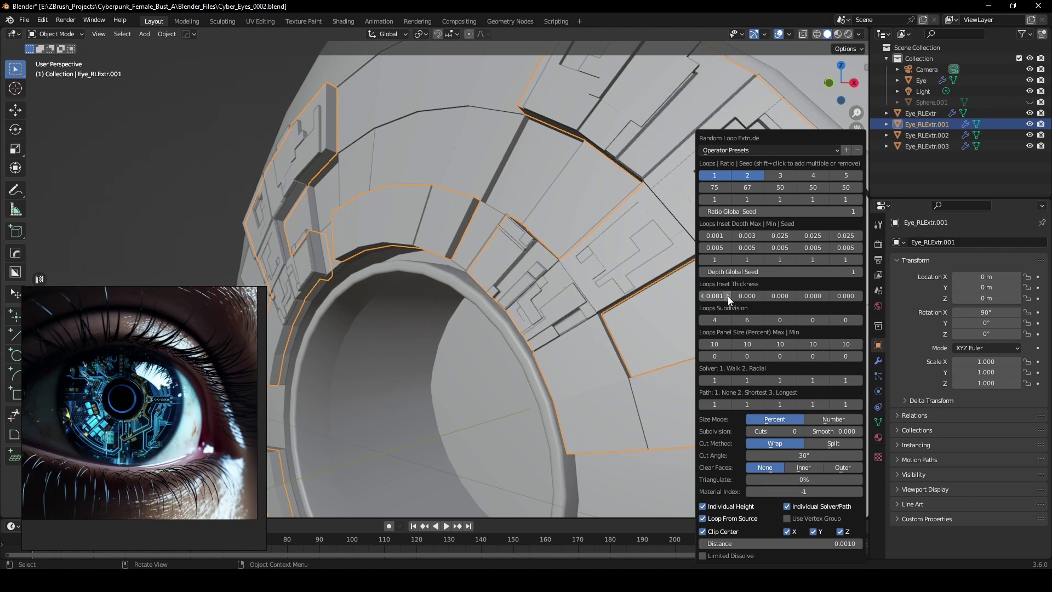
{"action": "left_click", "coordinate": [761, 295]}
{"action": "left_click", "coordinate": [761, 296]}
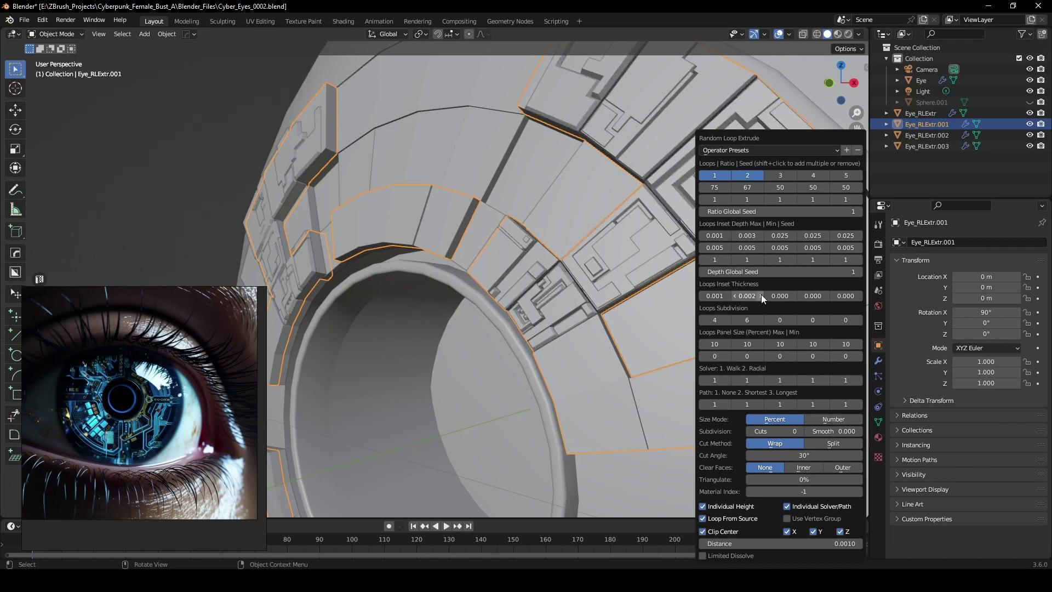
- Examine the newly extruded circuit panels around the iris in both Edit Mode and Object Mode
{"action": "scroll", "coordinate": [578, 282], "scroll_direction": "down", "scroll_amount": 4}
{"action": "middle_click_drag", "start_coordinate": [576, 279], "coordinate": [521, 263]}
{"action": "key", "text": "Tab"}
{"action": "scroll", "coordinate": [518, 261], "scroll_direction": "up", "scroll_amount": 6}
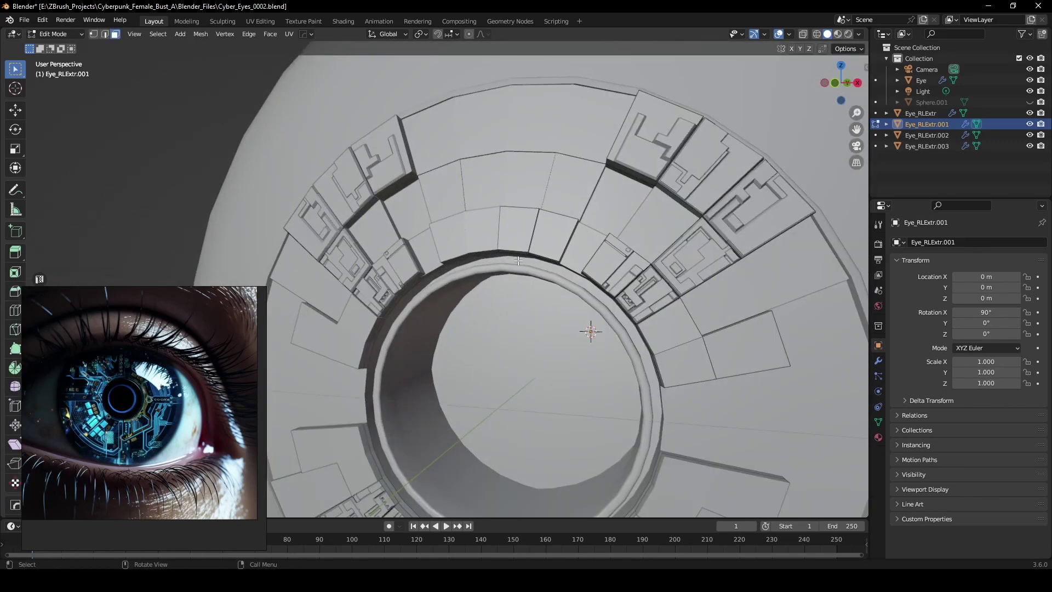
{"action": "key", "text": "Tab"}
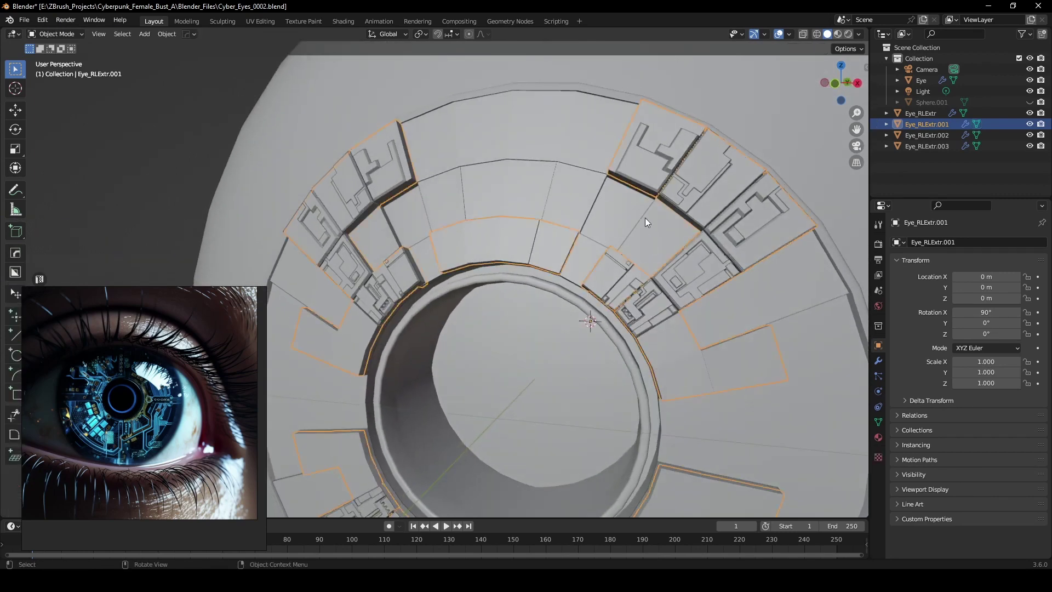
{"action": "key", "text": "Tab"}
{"action": "key", "text": "Tab"}
- In the Eye_RLExtr mesh, select adjoining outer and middle panel faces above the pupil and beside it, then return to Object Mode
{"action": "middle_click_drag", "start_coordinate": [603, 148], "coordinate": [533, 169]}
{"action": "left_click", "coordinate": [565, 181]}
{"action": "key", "text": "Tab"}
{"action": "left_click", "coordinate": [533, 168]}
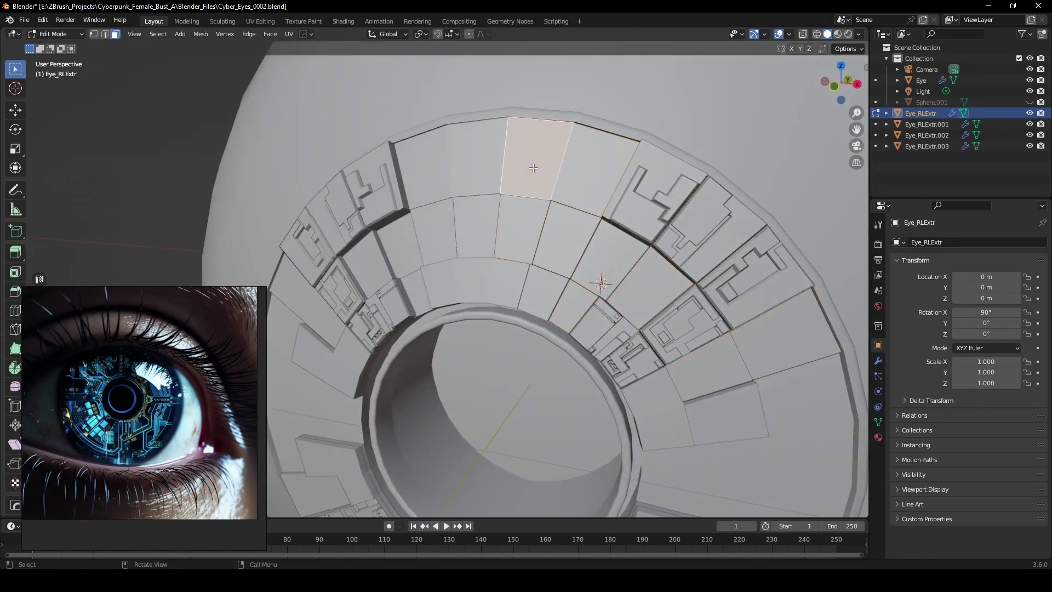
{"action": "left_click", "coordinate": [590, 168], "text": "shift"}
{"action": "left_click", "coordinate": [578, 235], "text": "shift"}
{"action": "left_click", "coordinate": [536, 185]}
{"action": "left_click", "coordinate": [523, 228], "text": "shift"}
{"action": "left_click", "coordinate": [795, 341], "text": "shift"}
{"action": "left_click", "coordinate": [719, 363], "text": "shift"}
{"action": "mouse_move", "coordinate": [737, 361]}
{"action": "middle_mouse_down"}
{"action": "mouse_move", "coordinate": [691, 343]}
{"action": "mouse_move", "coordinate": [733, 351]}
{"action": "middle_mouse_up"}
{"action": "key", "text": "Tab"}
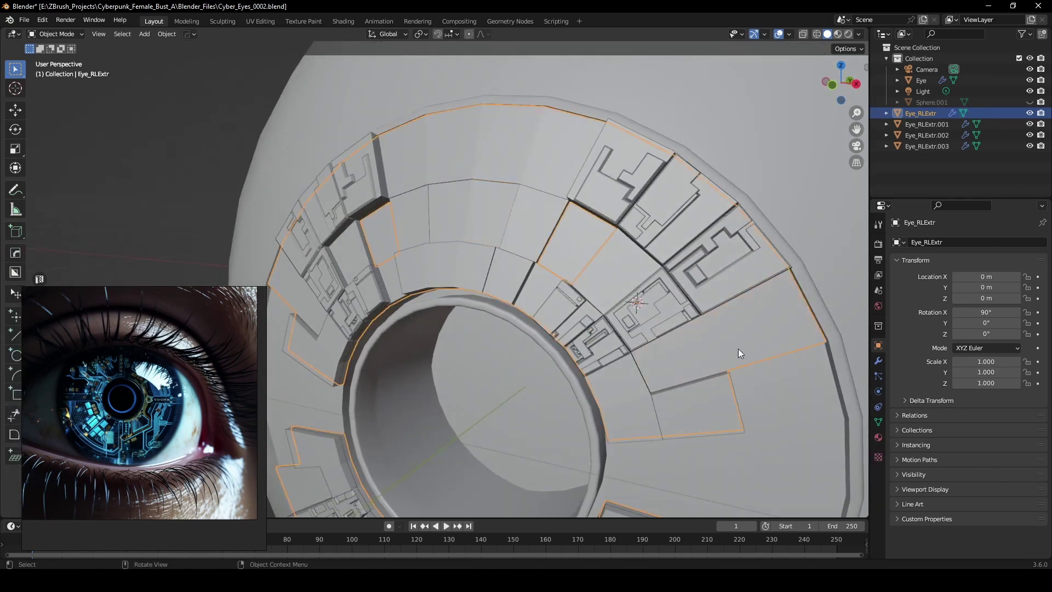
- Run Random Loop Extrude on the selected Eye_RLExtr faces with loop 1 enabled and its ratio seed set to 4
{"action": "key", "text": "shift+q"}
{"action": "left_click", "coordinate": [737, 347]}
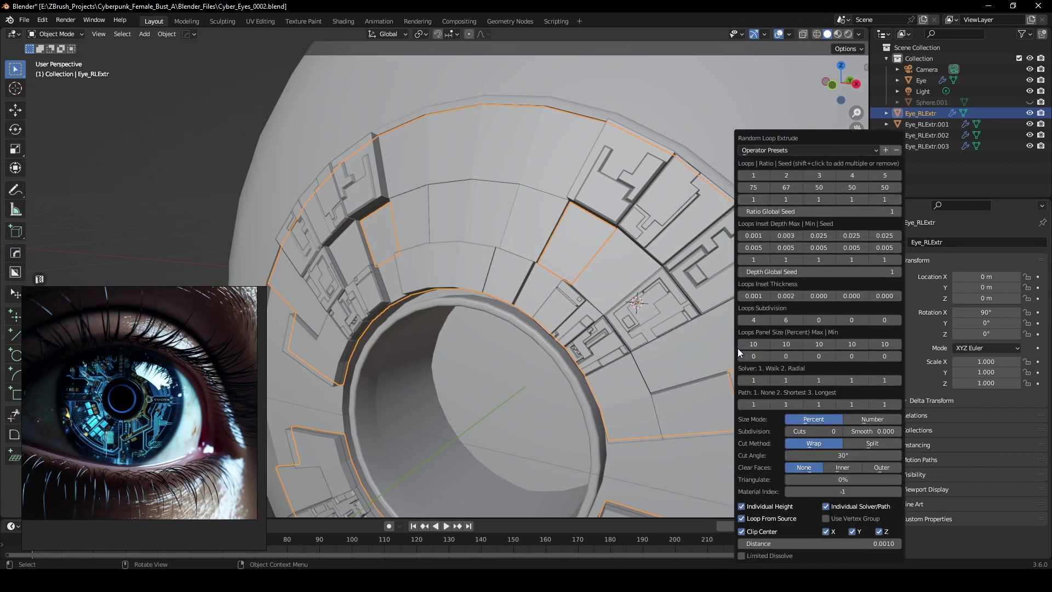
{"action": "left_click", "coordinate": [755, 175]}
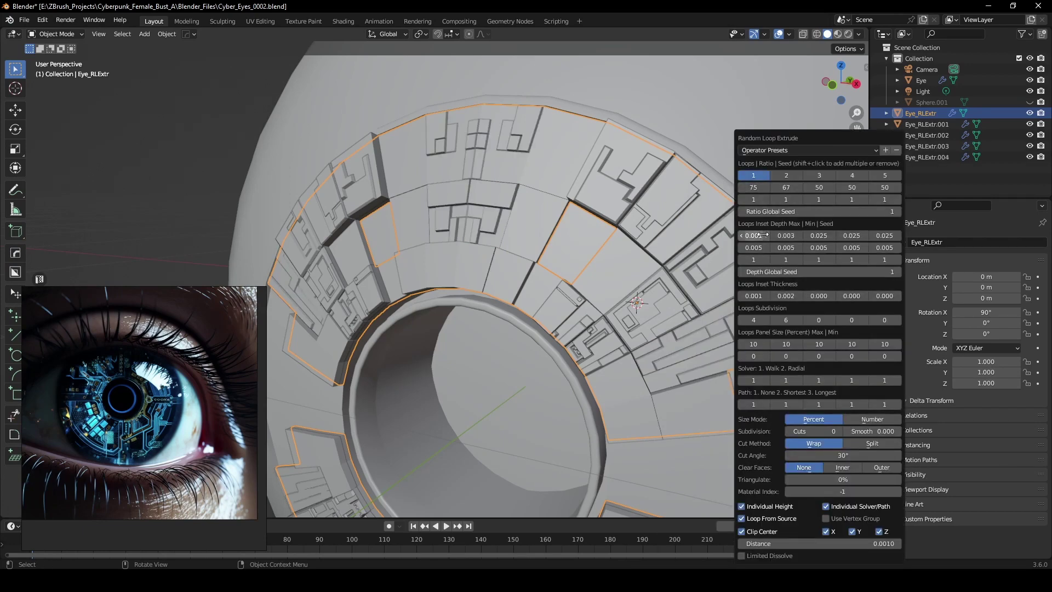
{"action": "left_click", "coordinate": [766, 199]}
{"action": "left_click", "coordinate": [766, 200]}
{"action": "left_click", "coordinate": [766, 200]}
{"action": "left_click", "coordinate": [766, 199]}
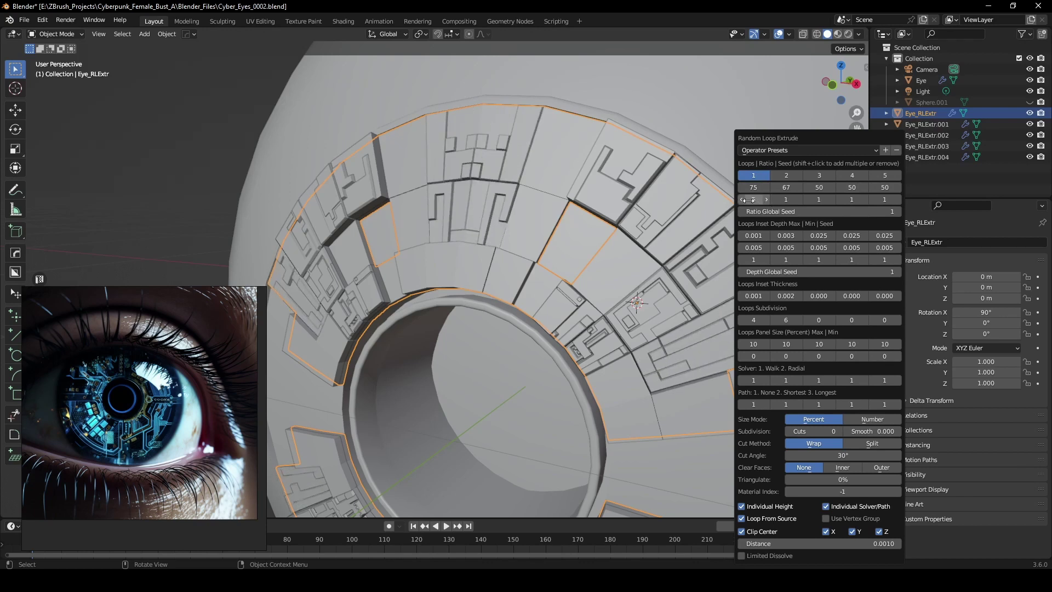
{"action": "left_click", "coordinate": [743, 200]}
- Add loop 2 to the extrusion, set Path to 3 (Longest) for loops 1 and 2, and deselect the object
{"action": "left_click_drag", "start_coordinate": [811, 139], "coordinate": [778, 48]}
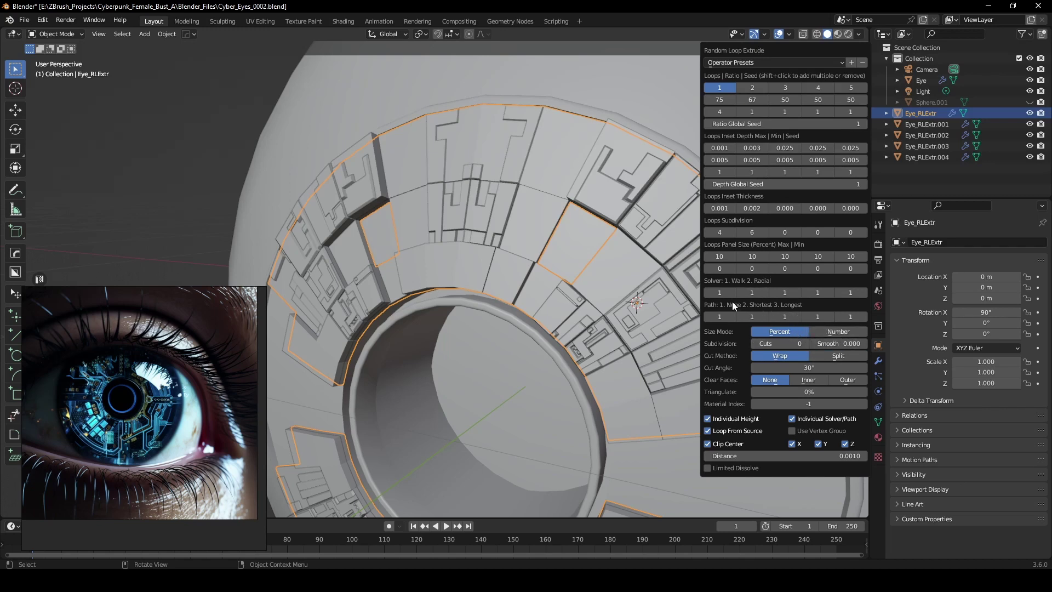
{"action": "left_click", "coordinate": [734, 318]}
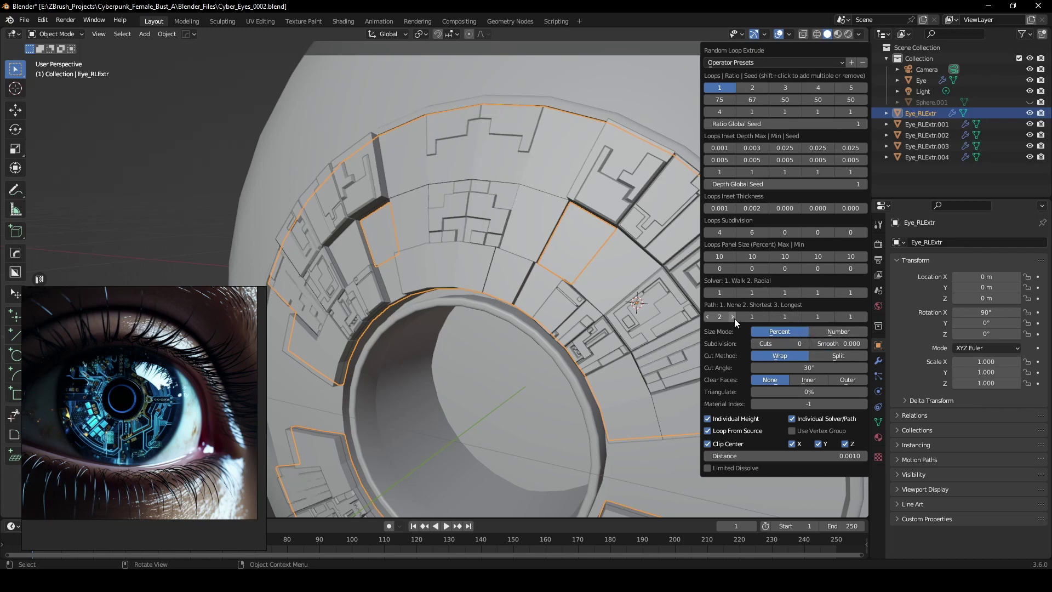
{"action": "left_click", "coordinate": [734, 318]}
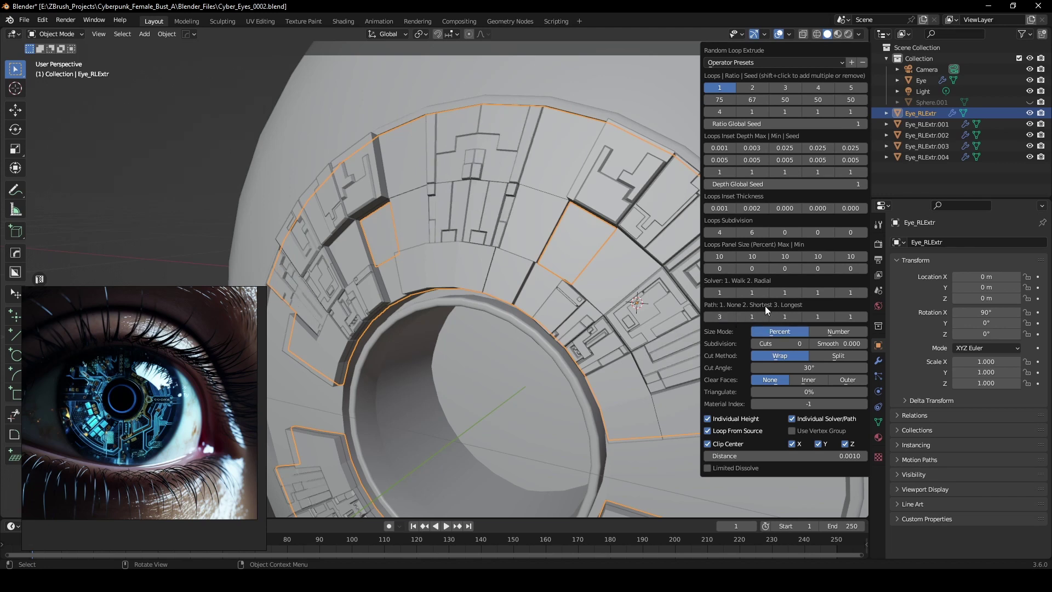
{"action": "left_click", "coordinate": [756, 88], "text": "shift"}
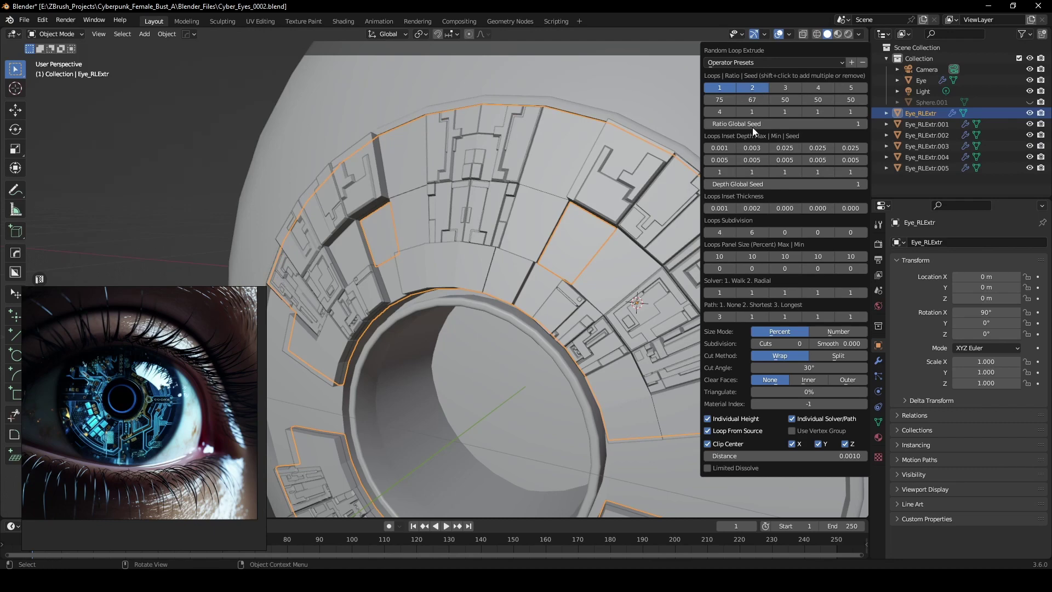
{"action": "left_click", "coordinate": [765, 316]}
{"action": "left_click", "coordinate": [765, 315]}
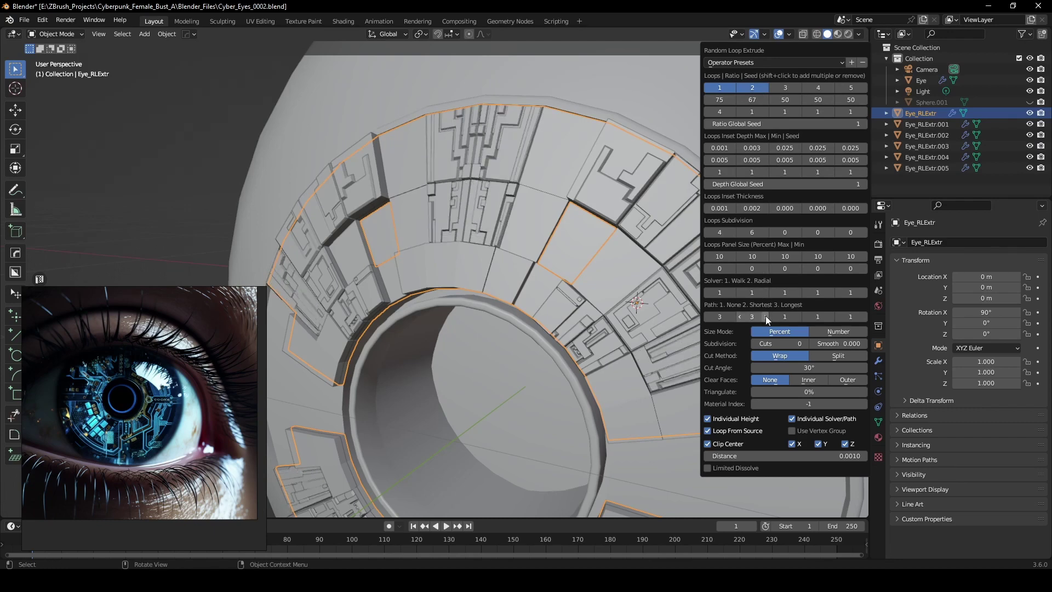
{"action": "middle_click_drag", "start_coordinate": [765, 315], "coordinate": [636, 306]}
{"action": "left_click", "coordinate": [388, 167]}
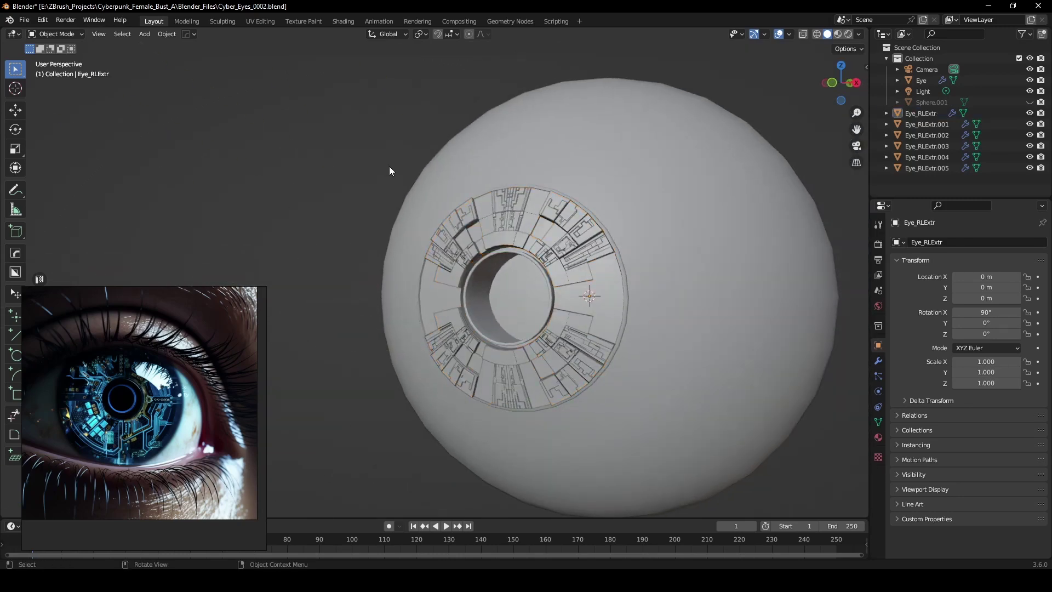
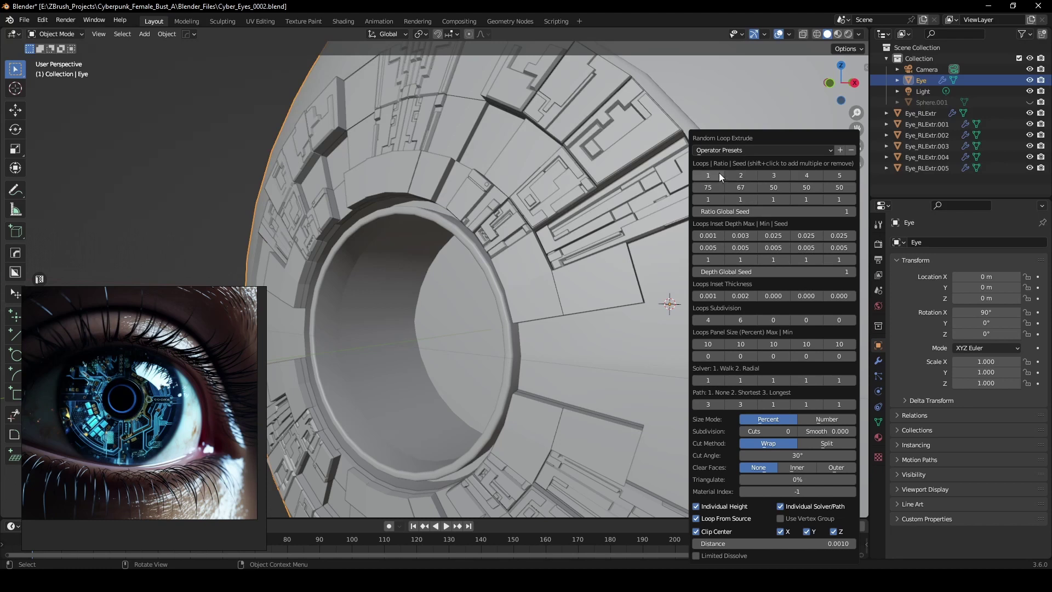
- Enable loop 1 of Random Loop Extrude for the Eye object and set its maximum panel size to 2 percent
{"action": "left_click", "coordinate": [720, 175]}
{"action": "left_click_drag", "start_coordinate": [765, 139], "coordinate": [841, 108]}
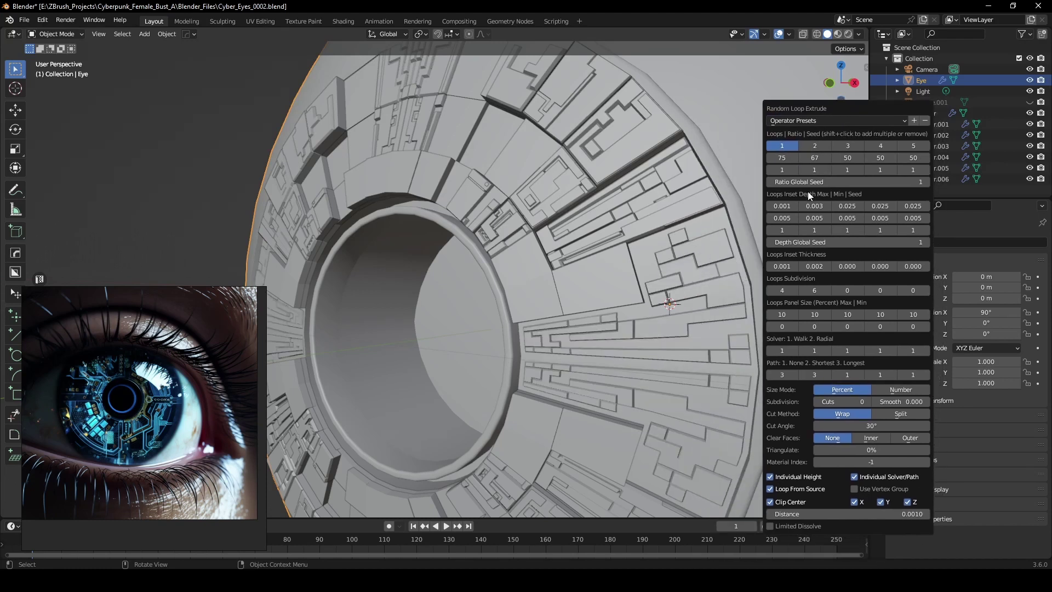
{"action": "left_click", "coordinate": [771, 314]}
{"action": "left_click", "coordinate": [771, 313]}
{"action": "left_click", "coordinate": [771, 314]}
{"action": "left_click", "coordinate": [771, 313]}
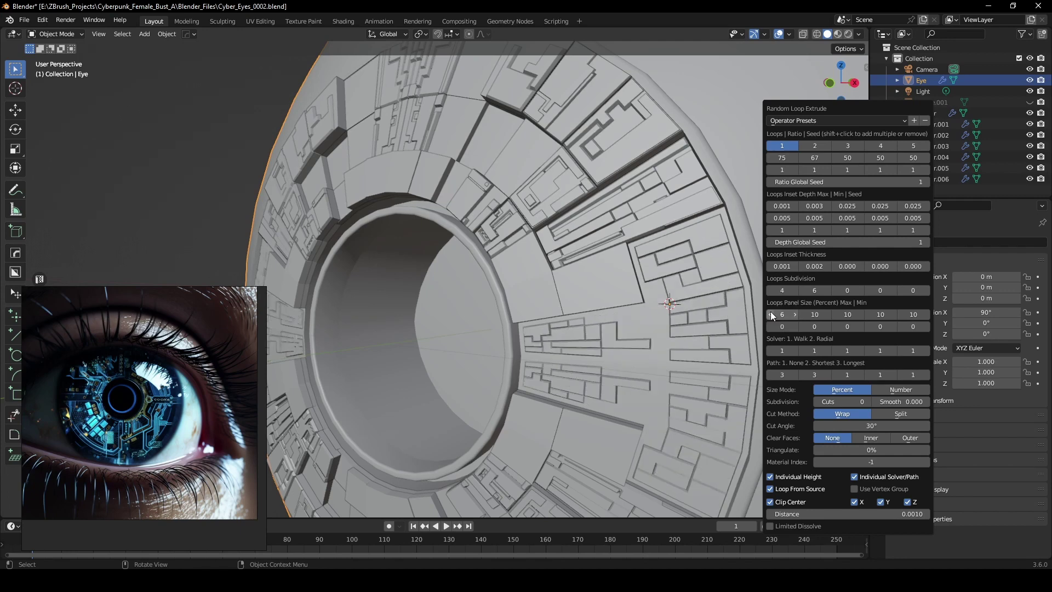
{"action": "left_click", "coordinate": [771, 314]}
{"action": "left_click", "coordinate": [770, 314]}
{"action": "left_click", "coordinate": [771, 313]}
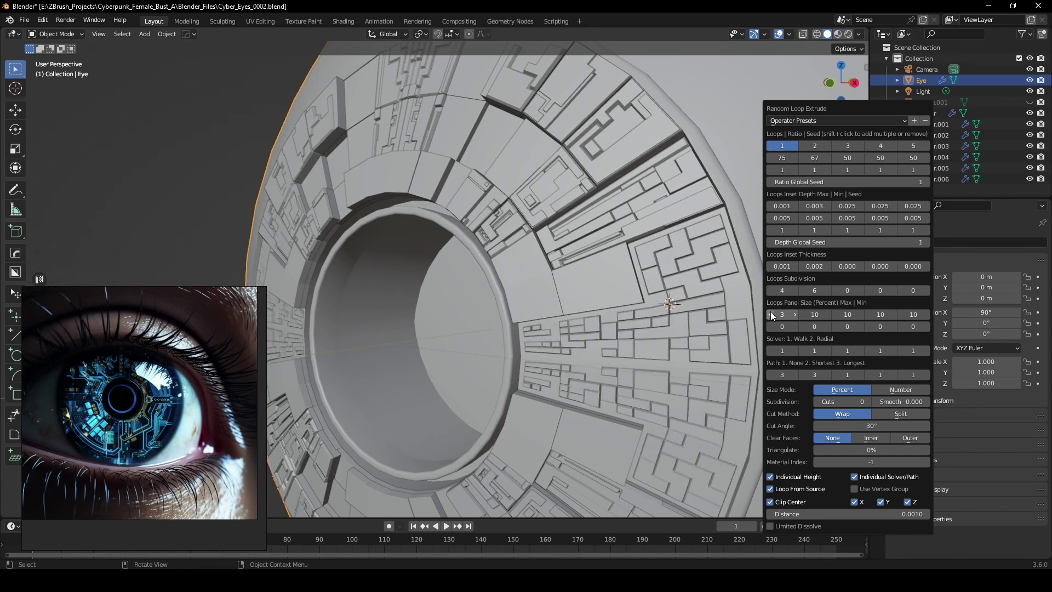
{"action": "left_click", "coordinate": [771, 313]}
{"action": "left_click", "coordinate": [771, 313]}
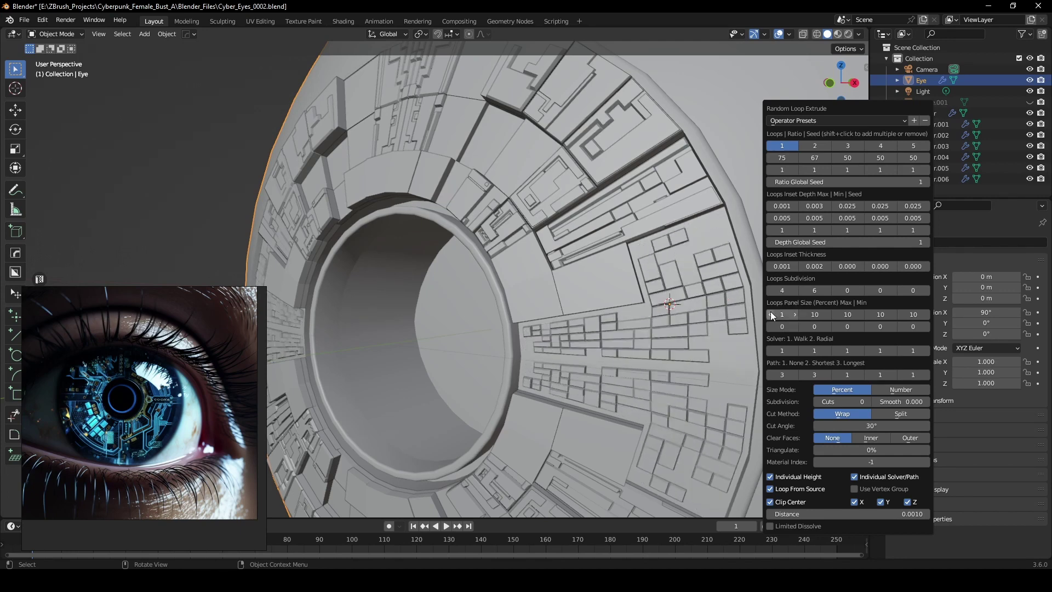
{"action": "left_click", "coordinate": [795, 310]}
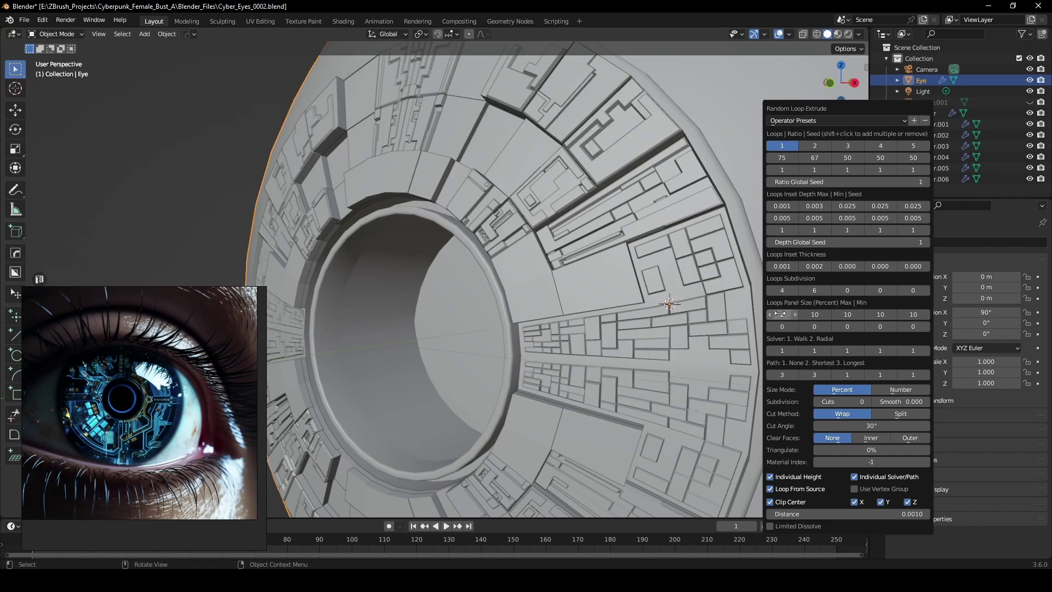
- Compare the Walk and Radial solvers for loop 1 and set the solver to 2 (Radial)
{"action": "left_click", "coordinate": [795, 351]}
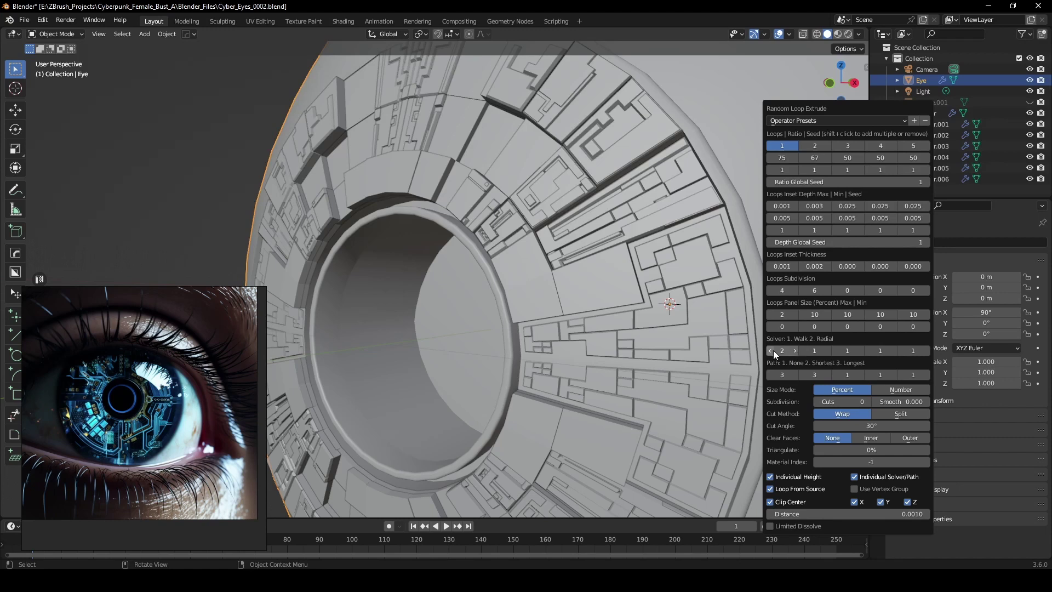
{"action": "left_click", "coordinate": [769, 351]}
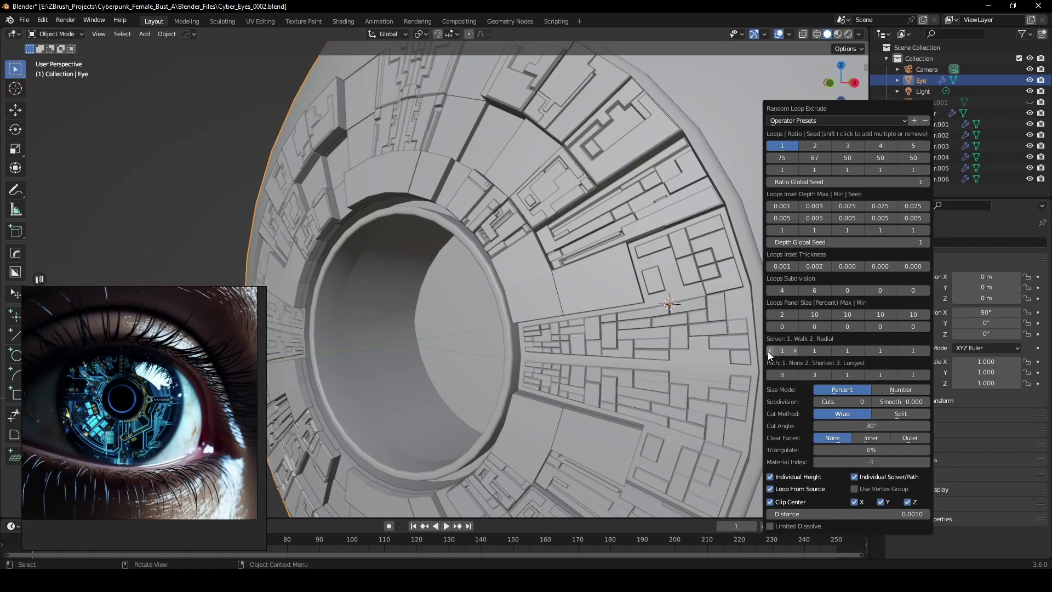
{"action": "left_click", "coordinate": [795, 351]}
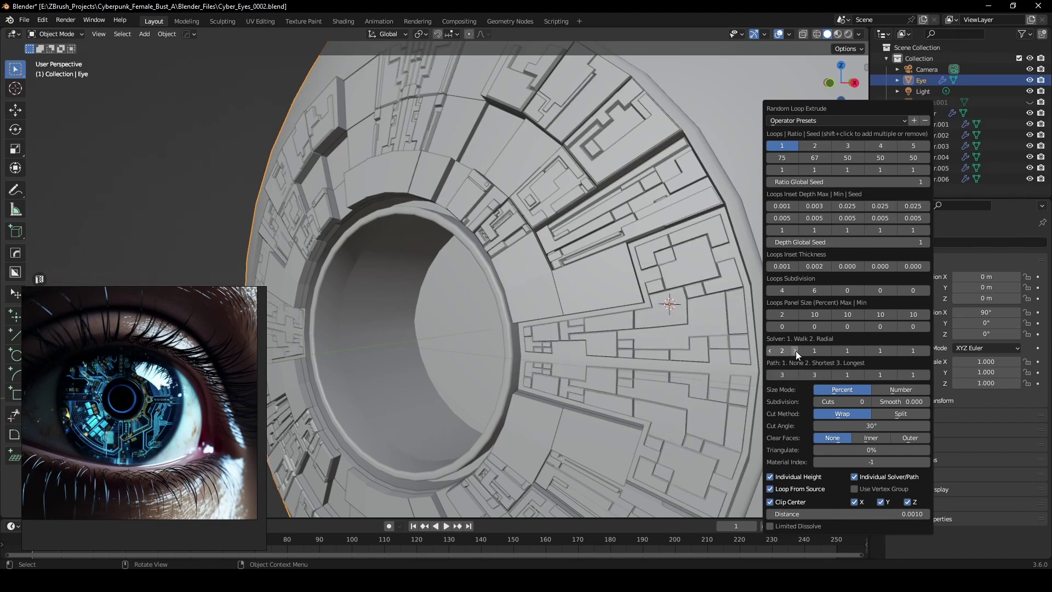
- Try more subdivision cuts and the Split cut method, restoring 0 cuts and Wrap
{"action": "left_click", "coordinate": [868, 402]}
{"action": "left_click", "coordinate": [818, 402]}
{"action": "left_click", "coordinate": [895, 416]}
{"action": "left_click", "coordinate": [860, 416]}
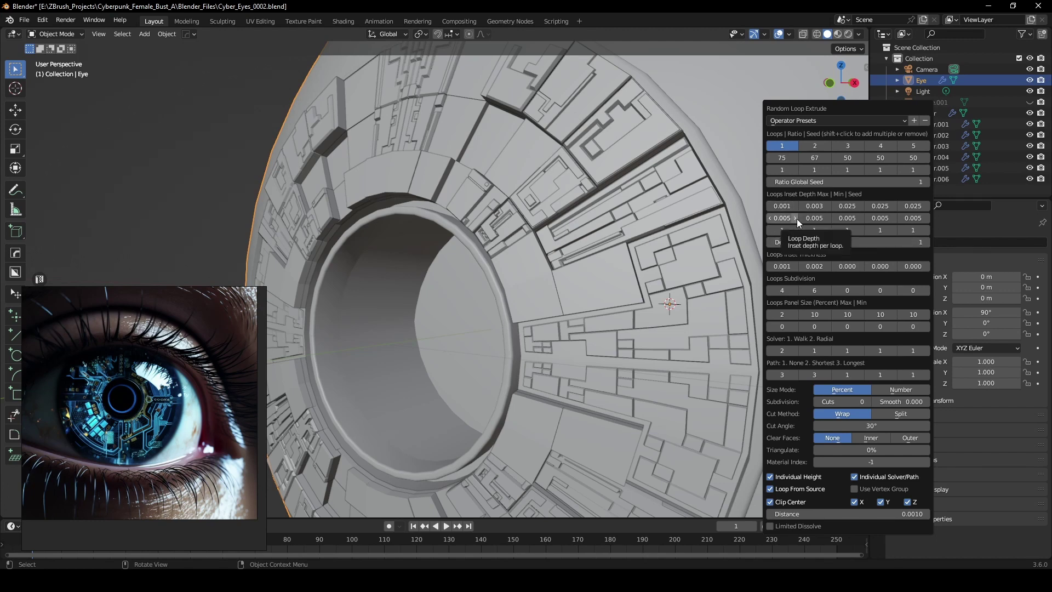
- Set loop 1's minimum inset depth to 0.009 and the Depth Global Seed to 8
{"action": "mouse_move", "coordinate": [797, 219]}
{"action": "left_mouse_down"}
{"action": "mouse_move", "coordinate": [778, 219]}
{"action": "mouse_move", "coordinate": [791, 218]}
{"action": "left_mouse_up"}
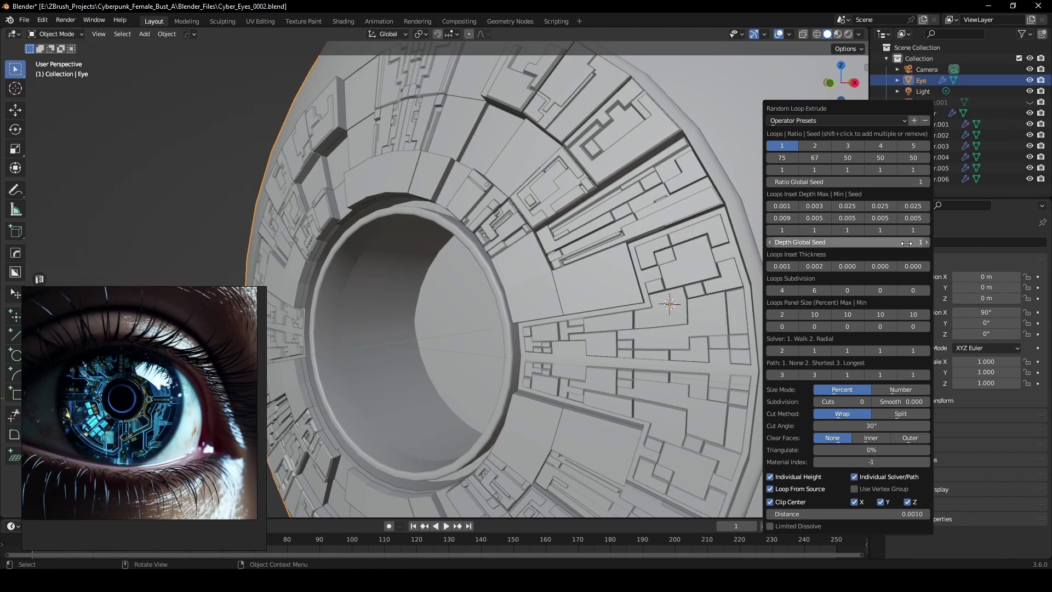
{"action": "left_click", "coordinate": [927, 242]}
{"action": "left_click", "coordinate": [927, 241]}
{"action": "left_click", "coordinate": [927, 241]}
{"action": "left_click", "coordinate": [927, 241]}
{"action": "left_click", "coordinate": [927, 242]}
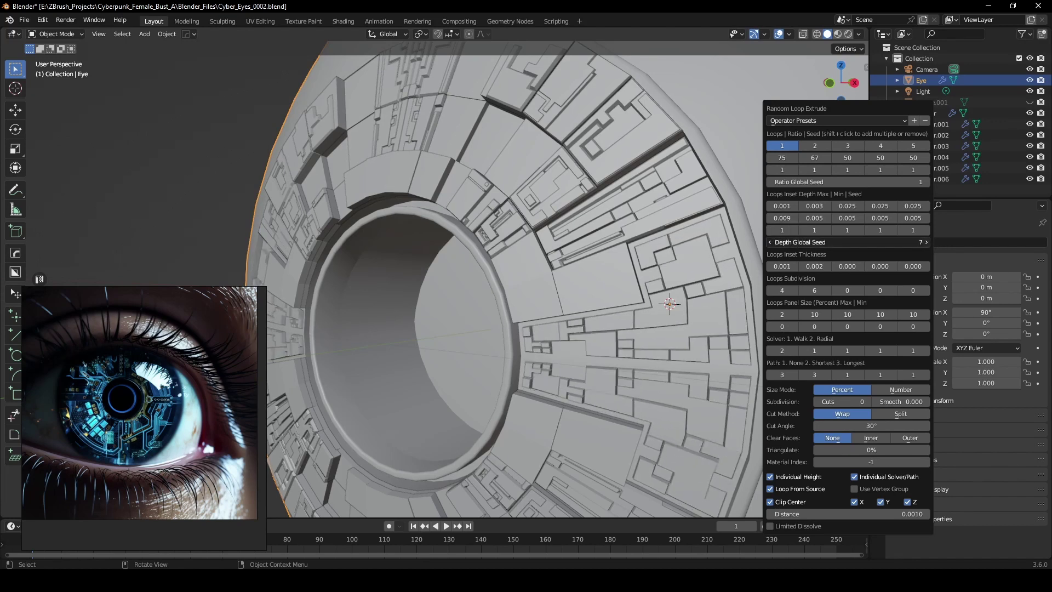
{"action": "left_click", "coordinate": [927, 241]}
{"action": "left_click", "coordinate": [927, 241]}
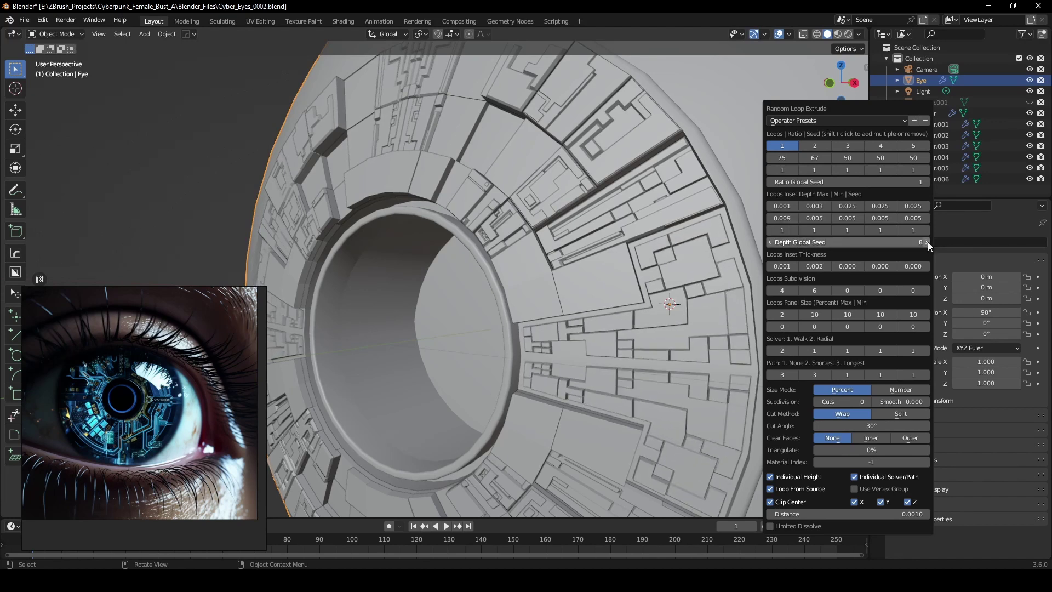
- Cycle through loop 1's ratio seeds up to 12 to vary the panel layout beside the pupil
{"action": "left_click", "coordinate": [796, 169]}
{"action": "left_click", "coordinate": [795, 170]}
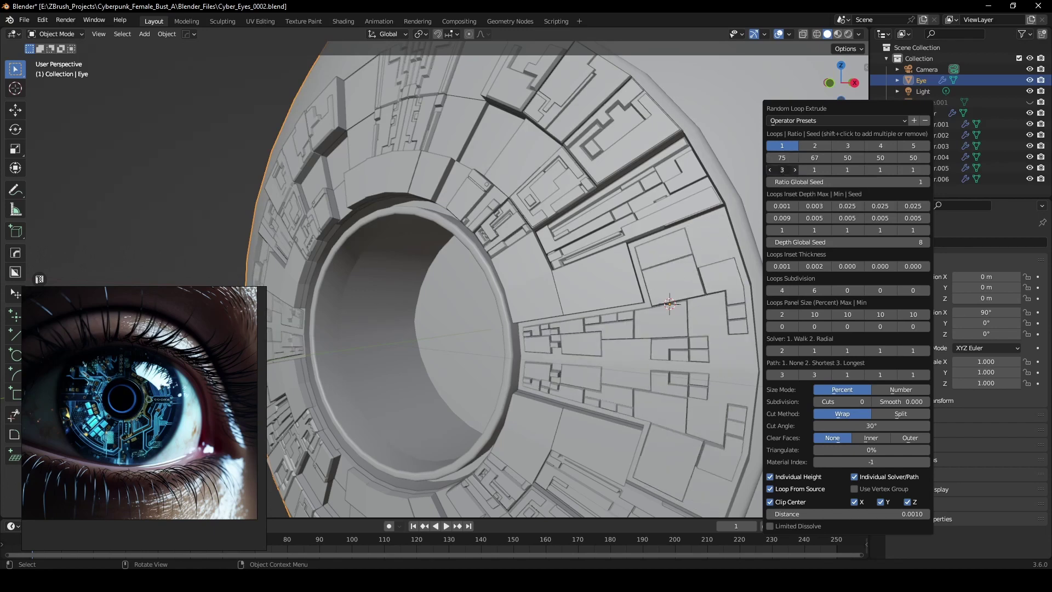
{"action": "left_click", "coordinate": [796, 169]}
{"action": "left_click", "coordinate": [795, 169]}
{"action": "left_click", "coordinate": [796, 169]}
{"action": "left_click", "coordinate": [795, 169]}
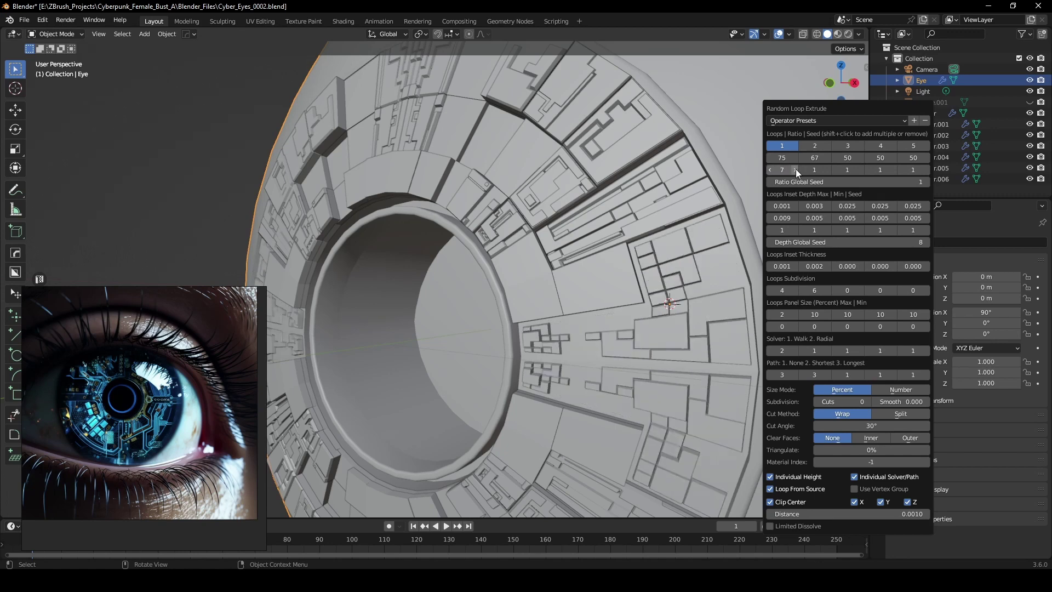
{"action": "left_click", "coordinate": [796, 169]}
{"action": "left_click", "coordinate": [795, 169]}
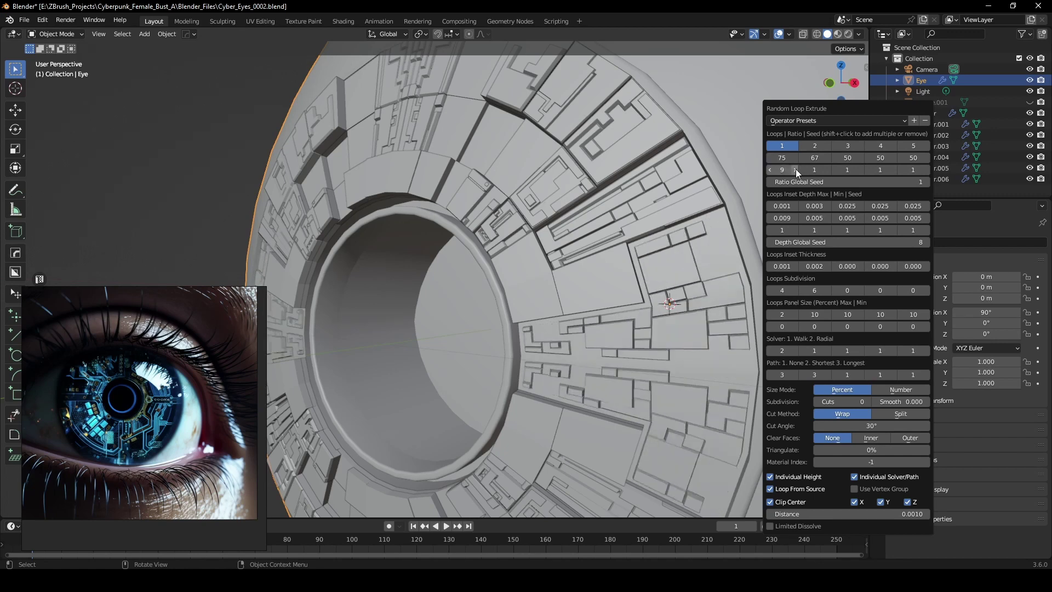
{"action": "left_click", "coordinate": [796, 169]}
{"action": "left_click", "coordinate": [796, 169]}
{"action": "left_click", "coordinate": [796, 169]}
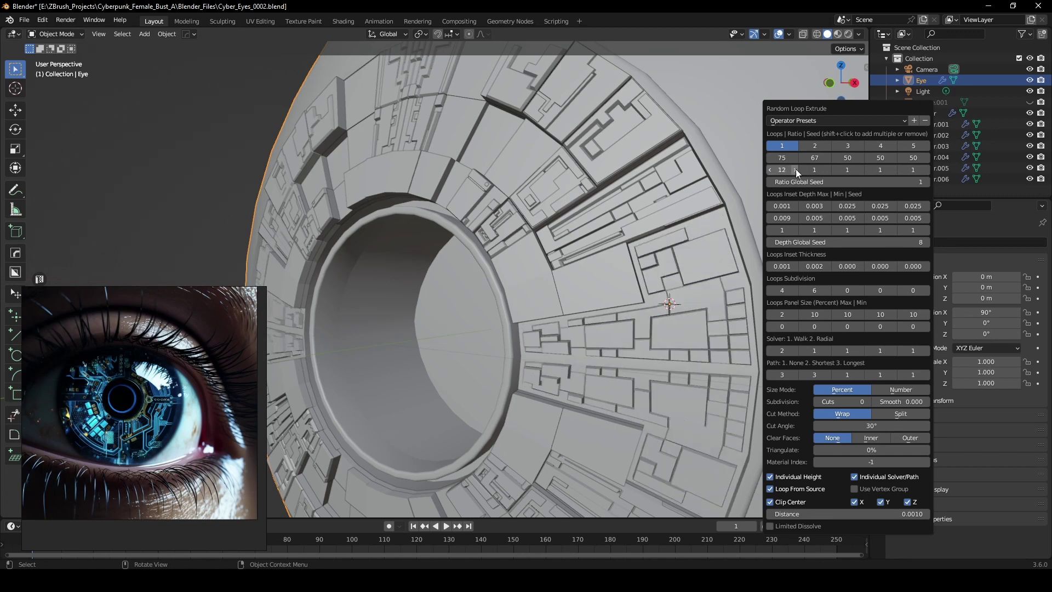
- Step loop 1's ratio seed up to 16 to get a new random panel layout beside the pupil
{"action": "left_click", "coordinate": [795, 169]}
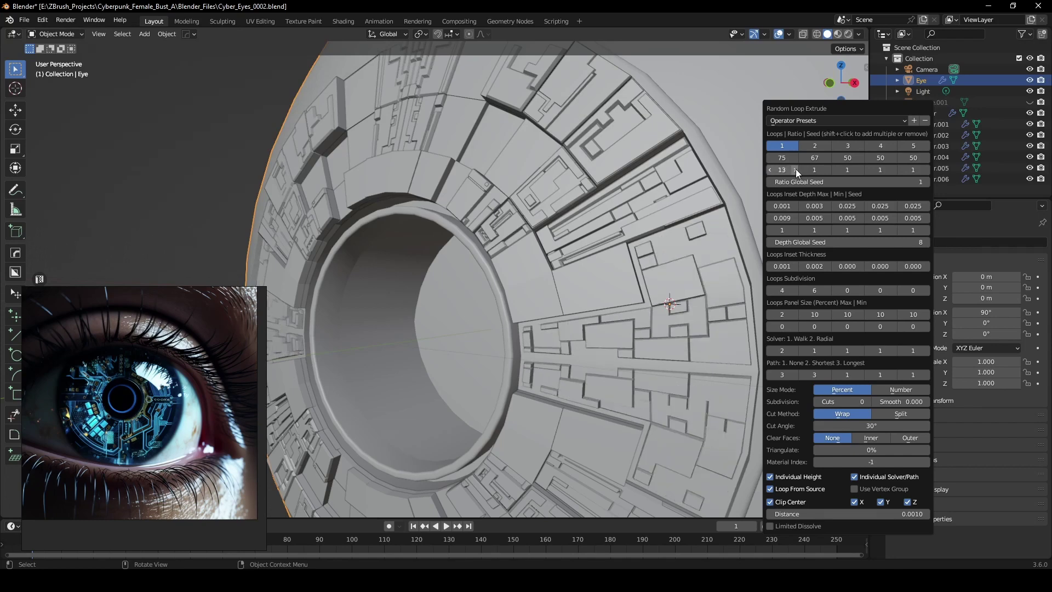
{"action": "left_click", "coordinate": [795, 170]}
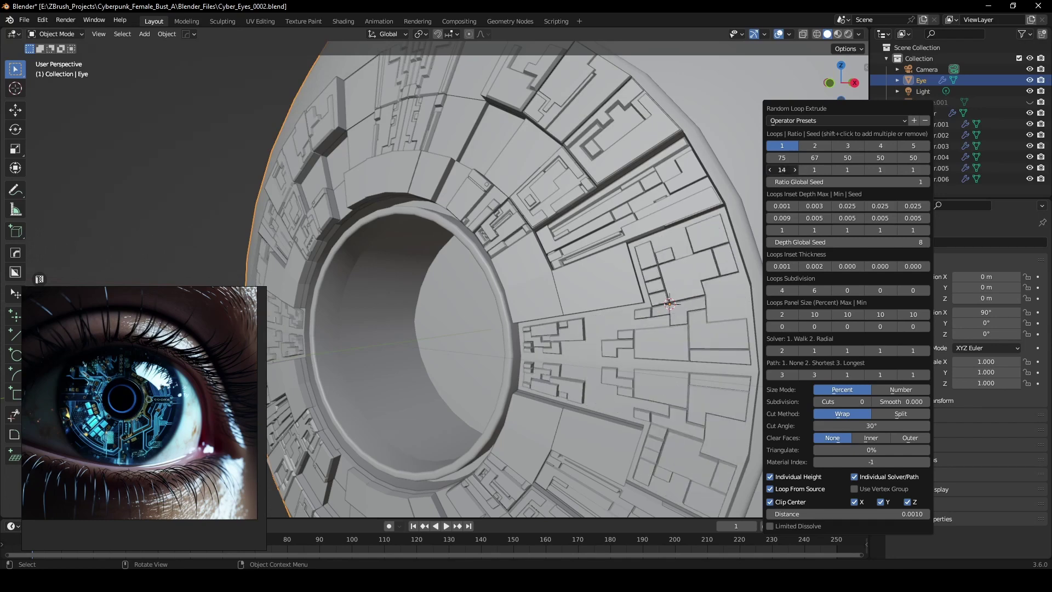
{"action": "left_click", "coordinate": [795, 169]}
{"action": "left_click", "coordinate": [795, 170]}
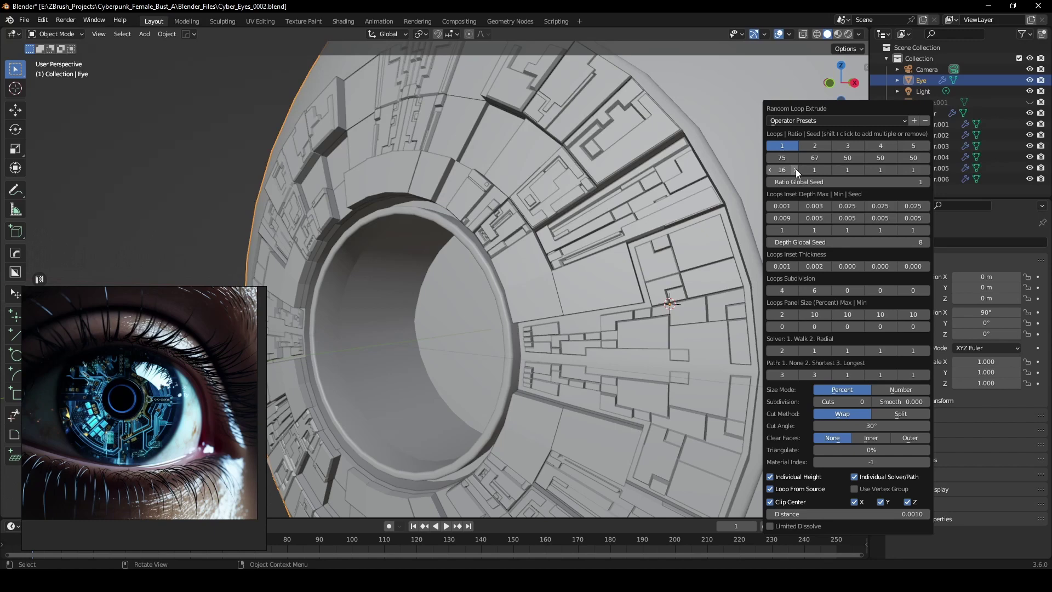
- Deselect the eye and examine the whole eyeball and its iris panels from the front and slightly angled views
{"action": "scroll", "coordinate": [676, 281], "scroll_direction": "down", "scroll_amount": 5}
{"action": "middle_click_drag", "start_coordinate": [571, 277], "coordinate": [633, 272]}
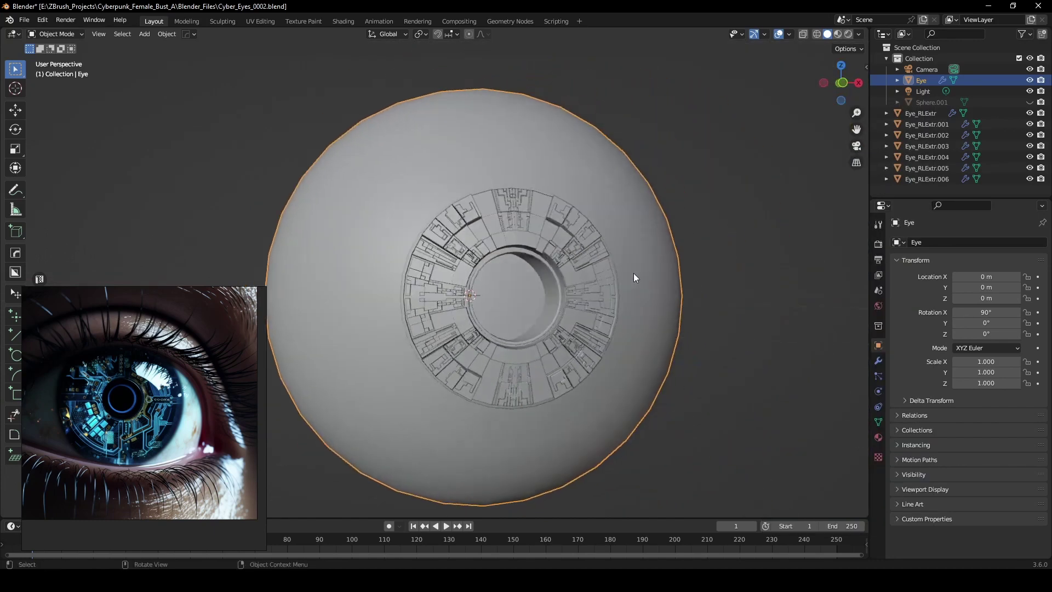
{"action": "key", "text": "Tab"}
{"action": "middle_click_drag", "start_coordinate": [700, 291], "coordinate": [674, 293]}
{"action": "key", "text": "Tab"}
{"action": "left_click", "coordinate": [799, 261]}
{"action": "scroll", "coordinate": [725, 262], "scroll_direction": "down", "scroll_amount": 1}
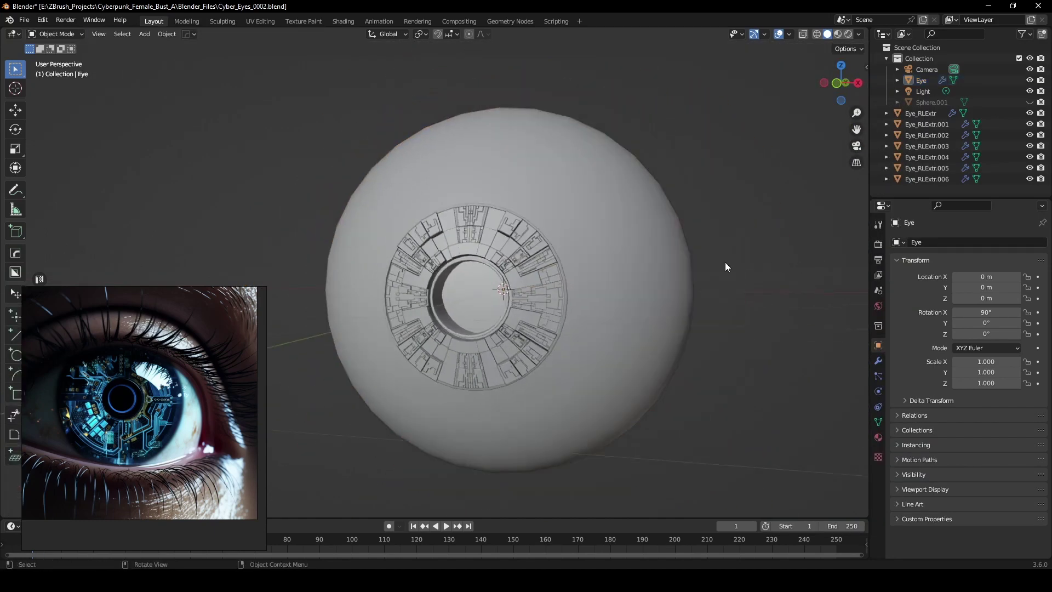
{"action": "middle_click_drag", "start_coordinate": [725, 262], "coordinate": [547, 301]}
{"action": "scroll", "coordinate": [620, 265], "scroll_direction": "up", "scroll_amount": 3}
{"action": "scroll", "coordinate": [580, 300], "scroll_direction": "up", "scroll_amount": 2}
{"action": "scroll", "coordinate": [561, 300], "scroll_direction": "down", "scroll_amount": 1}
- Enter Edit Mode on the eye and select the quarter fan of triangular faces on the pupil recess floor
{"action": "key", "text": "Tab"}
{"action": "left_click", "coordinate": [554, 299]}
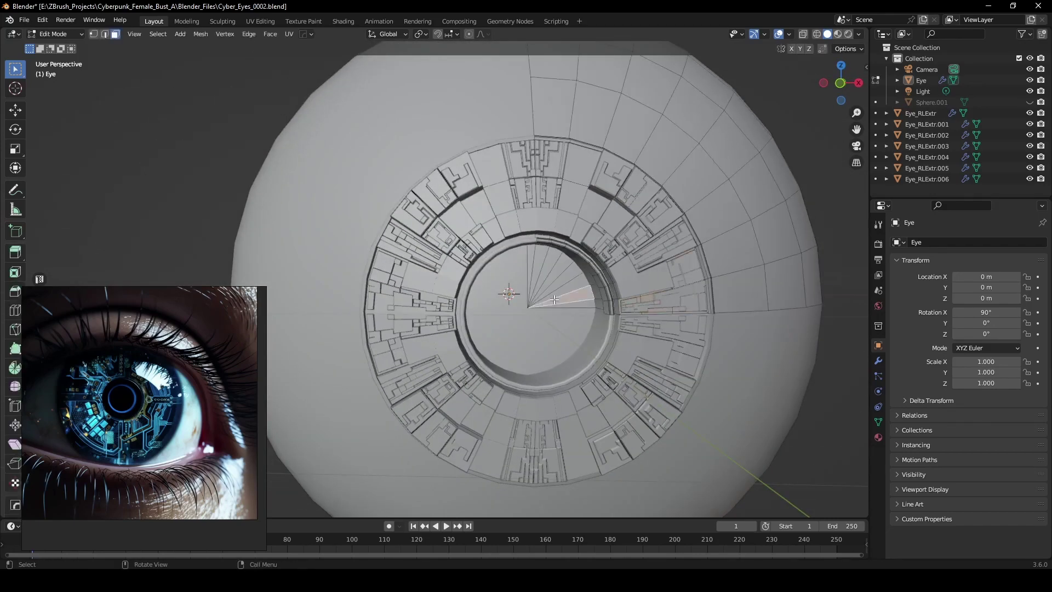
{"action": "scroll", "coordinate": [582, 297], "scroll_direction": "up", "scroll_amount": 2}
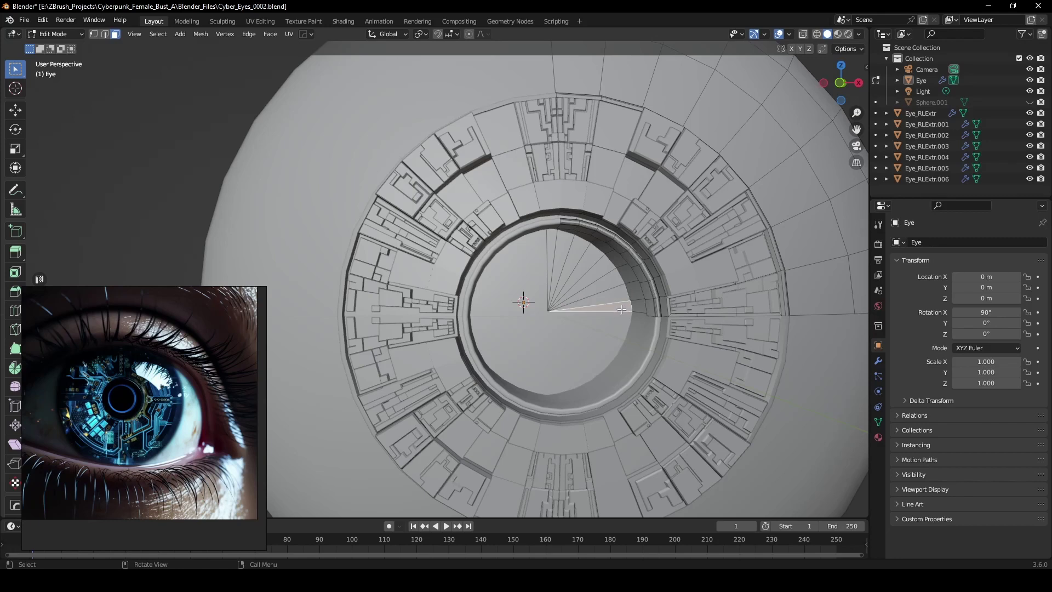
{"action": "left_click", "coordinate": [555, 246]}
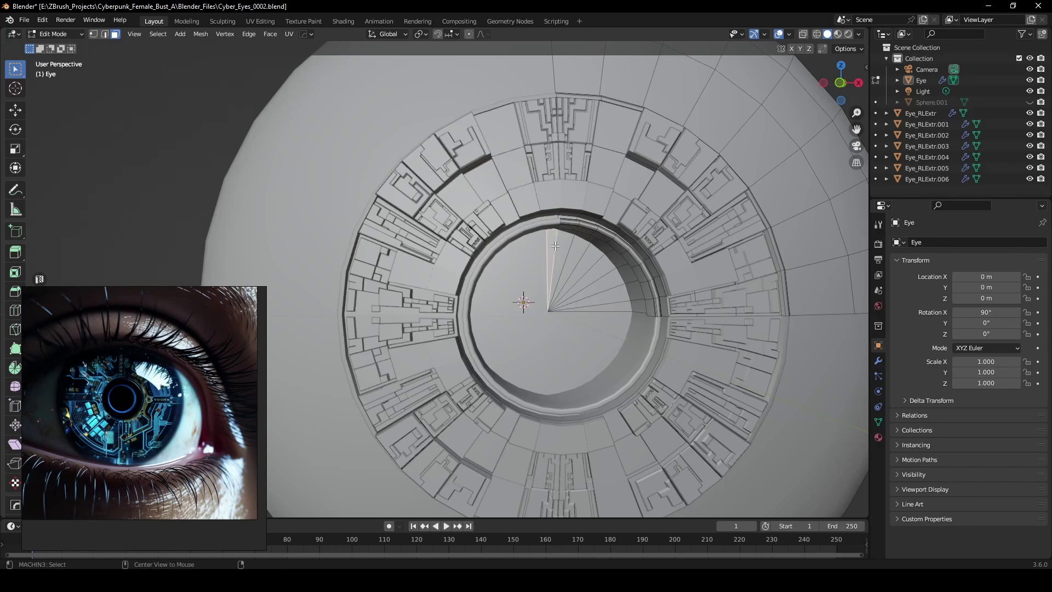
{"action": "left_click", "coordinate": [624, 306], "text": "shift"}
{"action": "left_click", "coordinate": [624, 306], "text": "shift"}
{"action": "left_click", "coordinate": [616, 297], "text": "ctrl"}
{"action": "left_click", "coordinate": [625, 306], "text": "ctrl"}
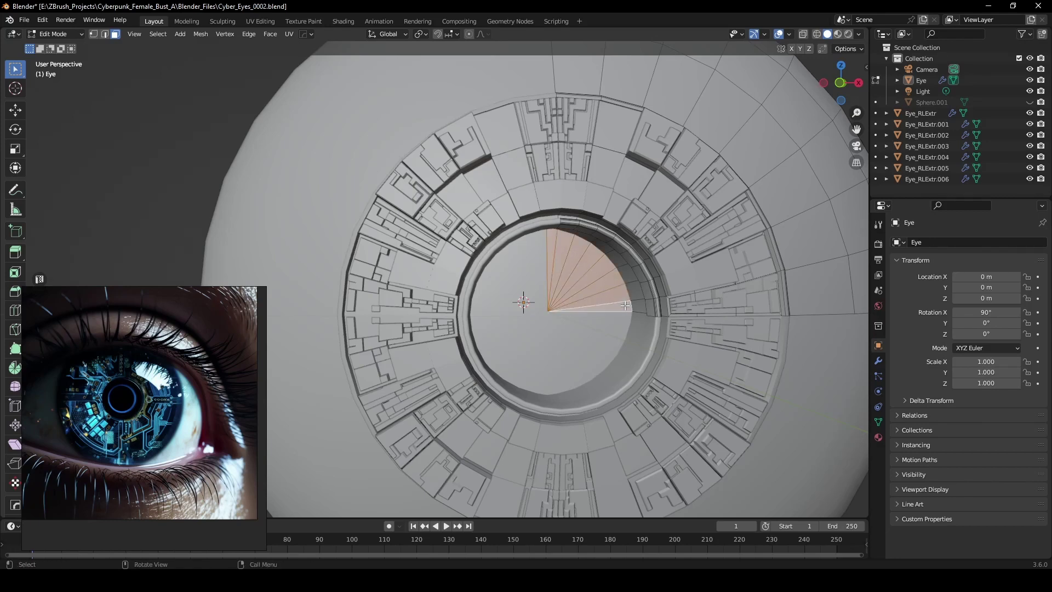
{"action": "middle_click_drag", "start_coordinate": [598, 287], "coordinate": [622, 284]}
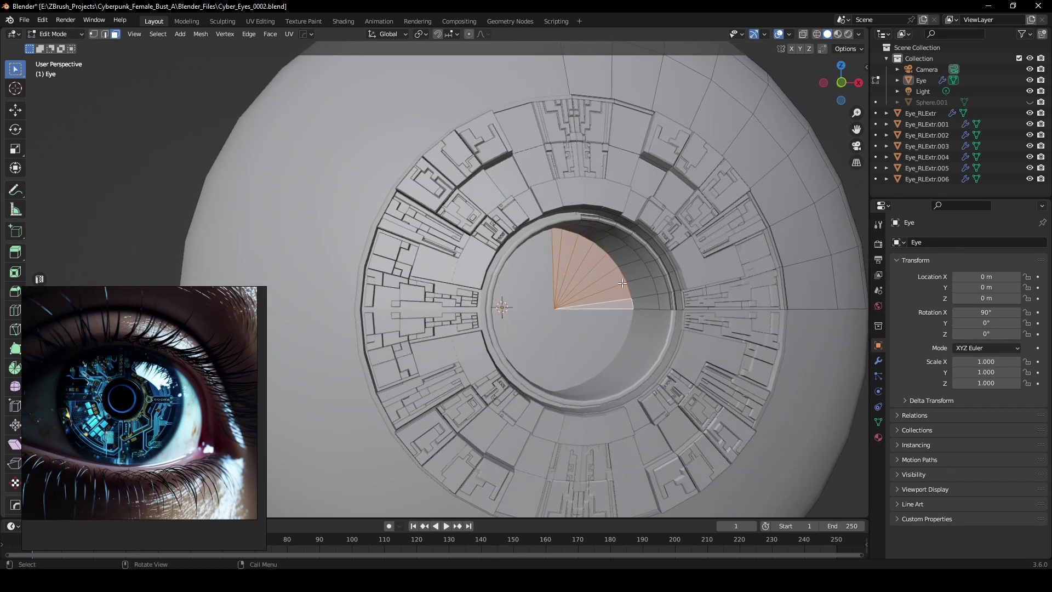
{"action": "left_click", "coordinate": [628, 287]}
{"action": "key", "text": "ctrl+z"}
{"action": "key", "text": "e"}
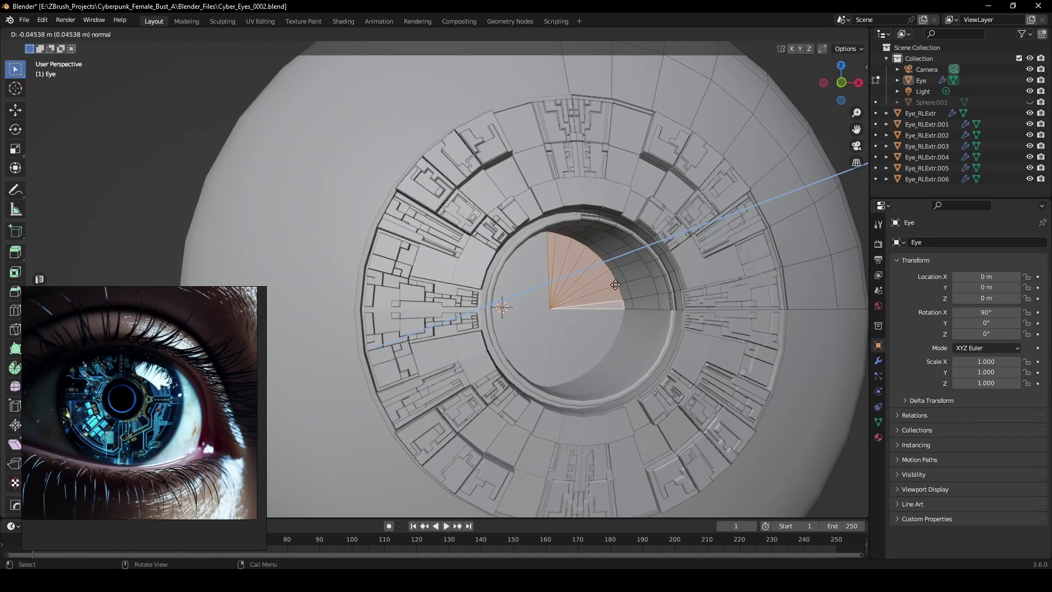
{"action": "right_click", "coordinate": [622, 286]}
{"action": "middle_click_drag", "start_coordinate": [621, 285], "coordinate": [631, 284]}
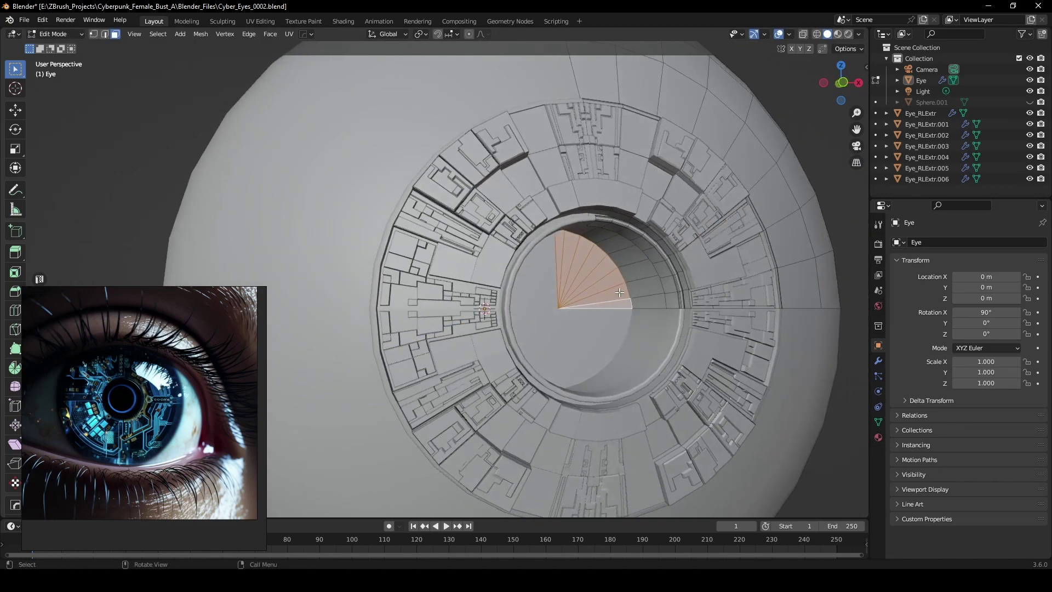
- Select the quarter arc of edges around the pupil floor's perimeter and bevel it with 2 segments, reaching partway to the centre
{"action": "left_click", "coordinate": [628, 288]}
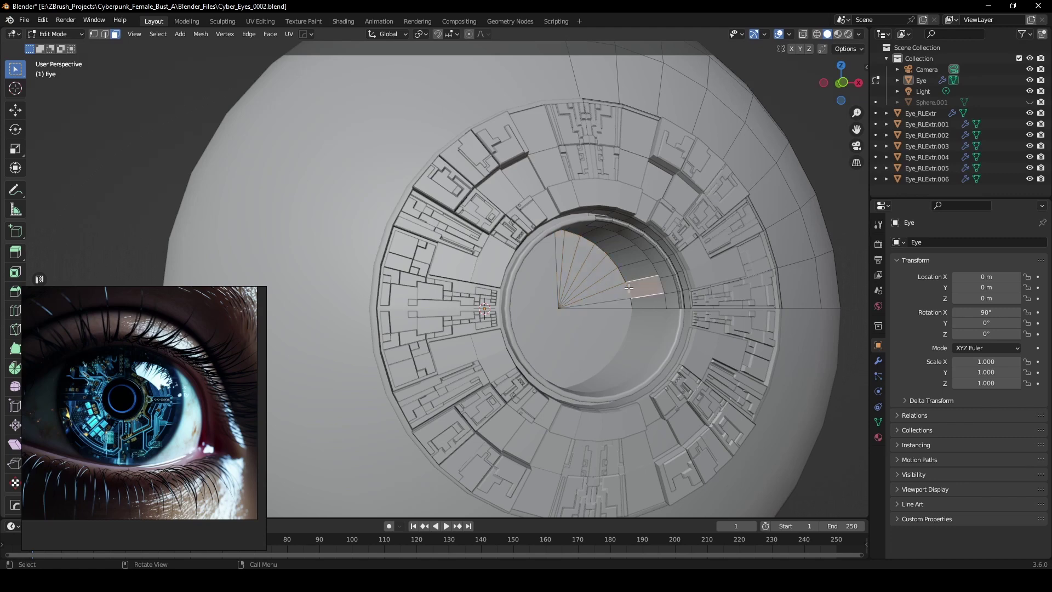
{"action": "key", "text": "2"}
{"action": "left_click", "coordinate": [629, 288]}
{"action": "left_click", "coordinate": [630, 288], "text": "alt"}
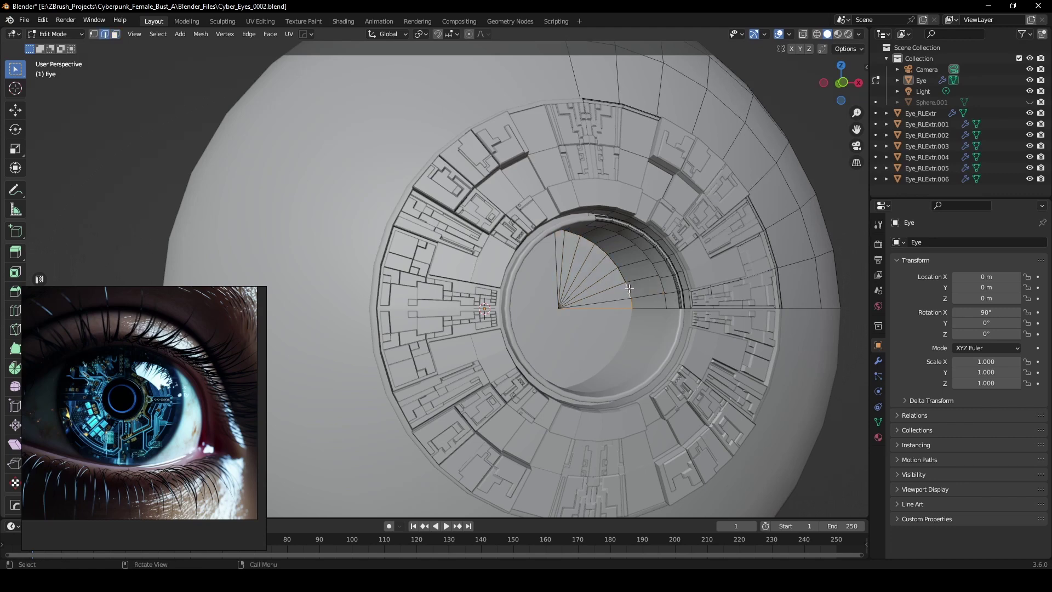
{"action": "left_click", "coordinate": [620, 274], "text": "alt"}
{"action": "middle_click_drag", "start_coordinate": [620, 273], "coordinate": [639, 246]}
{"action": "scroll", "coordinate": [625, 268], "scroll_direction": "up", "scroll_amount": 1}
{"action": "left_click", "coordinate": [649, 251]}
{"action": "left_click", "coordinate": [630, 235], "text": "ctrl"}
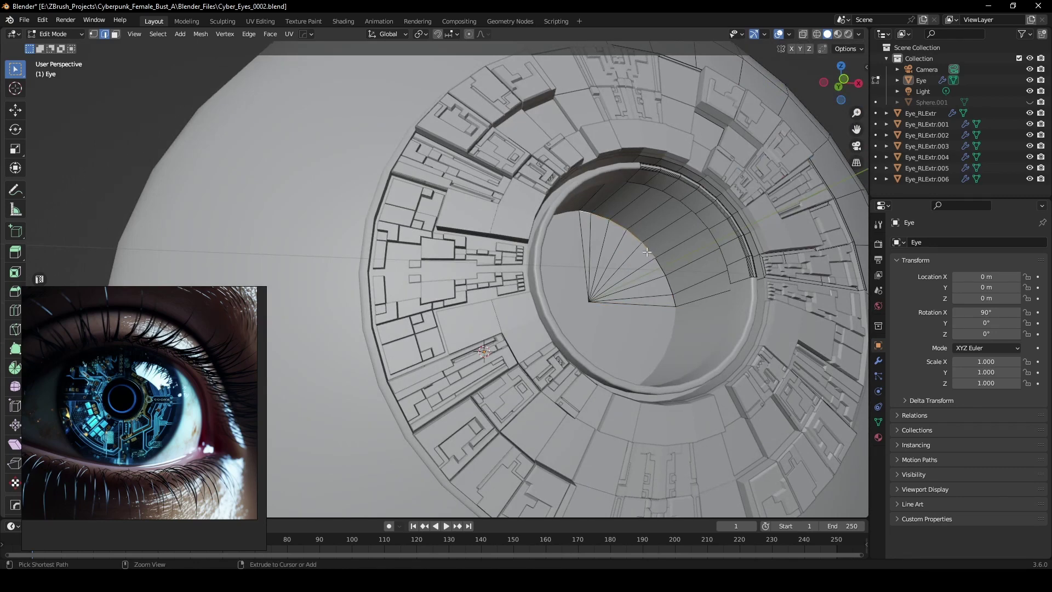
{"action": "middle_click_drag", "start_coordinate": [675, 298], "coordinate": [656, 304]}
{"action": "key", "text": "ctrl+b"}
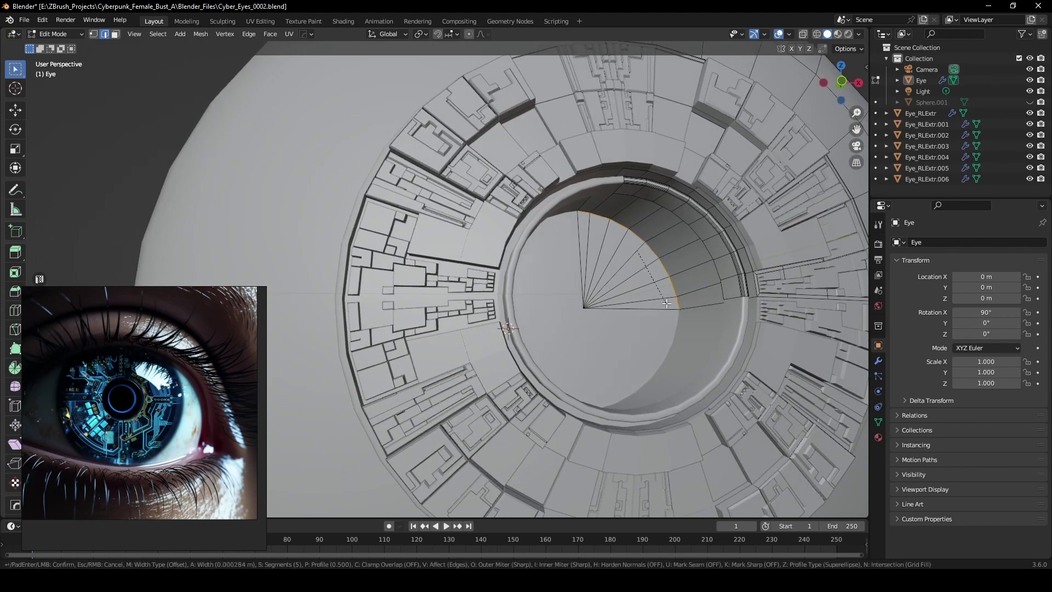
{"action": "scroll", "coordinate": [741, 277], "scroll_direction": "down", "scroll_amount": 4}
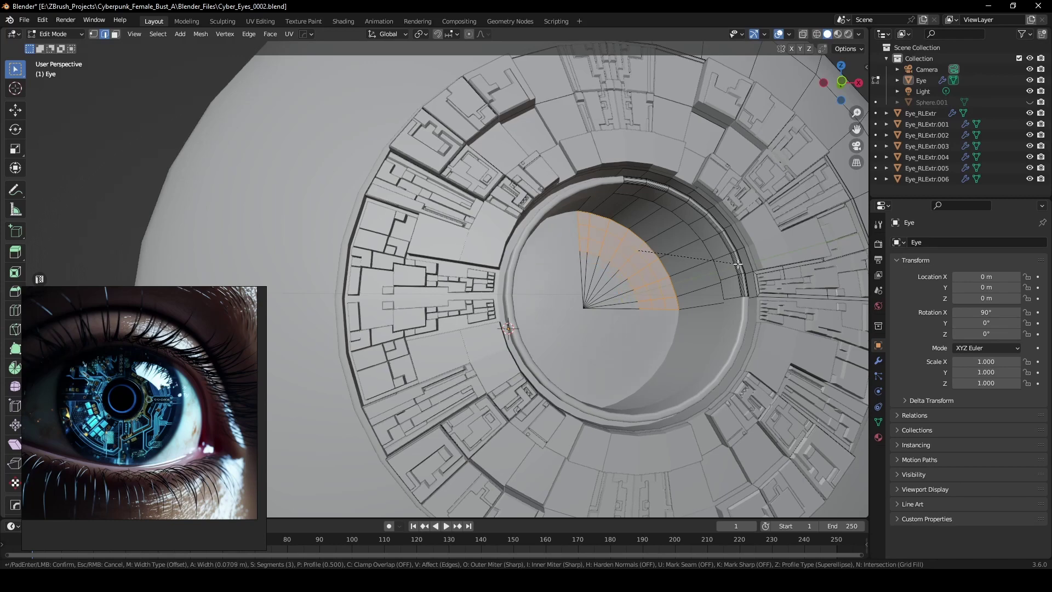
{"action": "scroll", "coordinate": [753, 264], "scroll_direction": "up", "scroll_amount": 1}
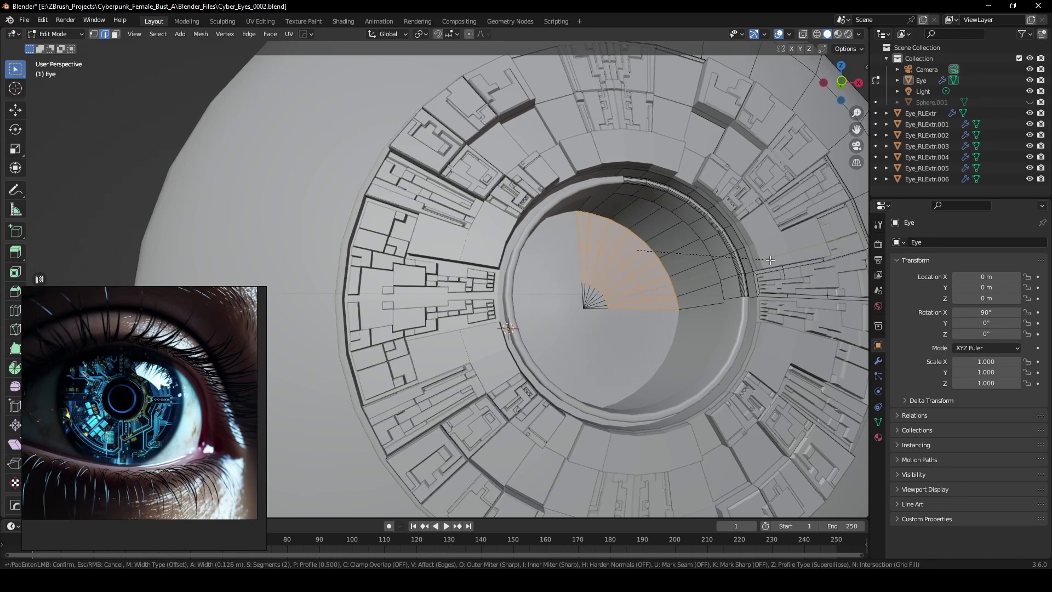
{"action": "left_click", "coordinate": [760, 257]}
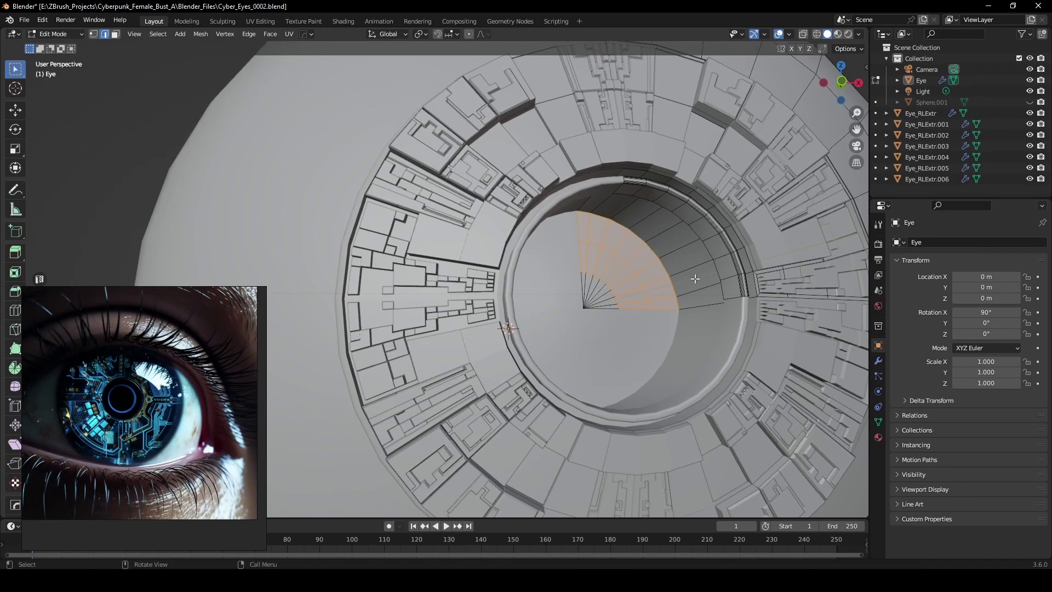
- Select the middle ring of faces on the bevelled pupil floor in face selection mode
{"action": "middle_click_drag", "start_coordinate": [760, 257], "coordinate": [685, 323]}
{"action": "key", "text": "3"}
{"action": "left_click", "coordinate": [681, 329]}
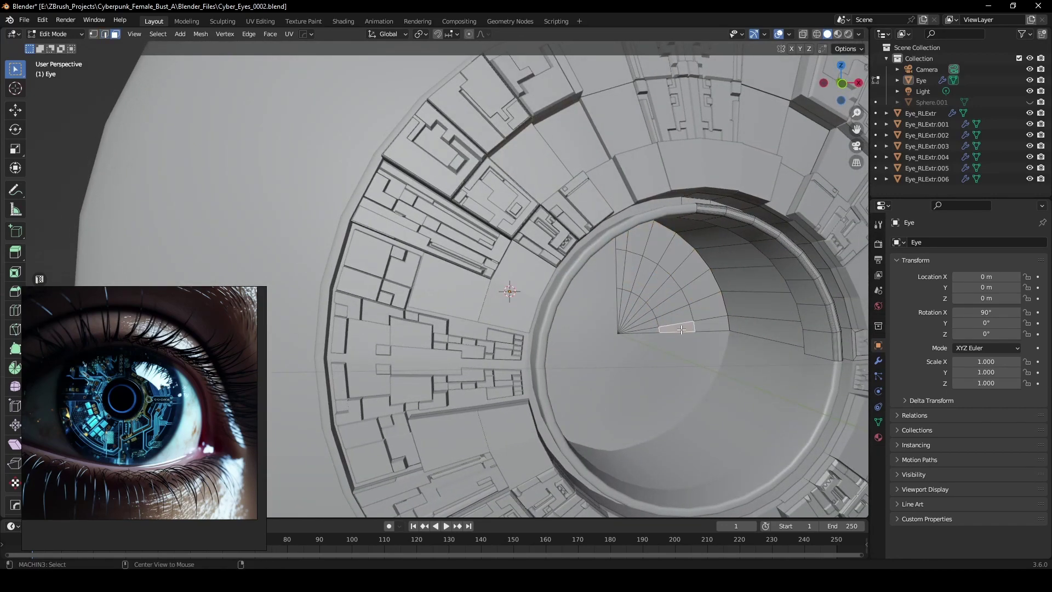
{"action": "key", "text": "alt+a"}
{"action": "left_click", "coordinate": [665, 310]}
{"action": "left_click", "coordinate": [683, 327]}
{"action": "left_click", "coordinate": [680, 322], "text": "shift"}
{"action": "left_click", "coordinate": [676, 321], "text": "alt"}
{"action": "scroll", "coordinate": [649, 319], "scroll_direction": "up", "scroll_amount": 4}
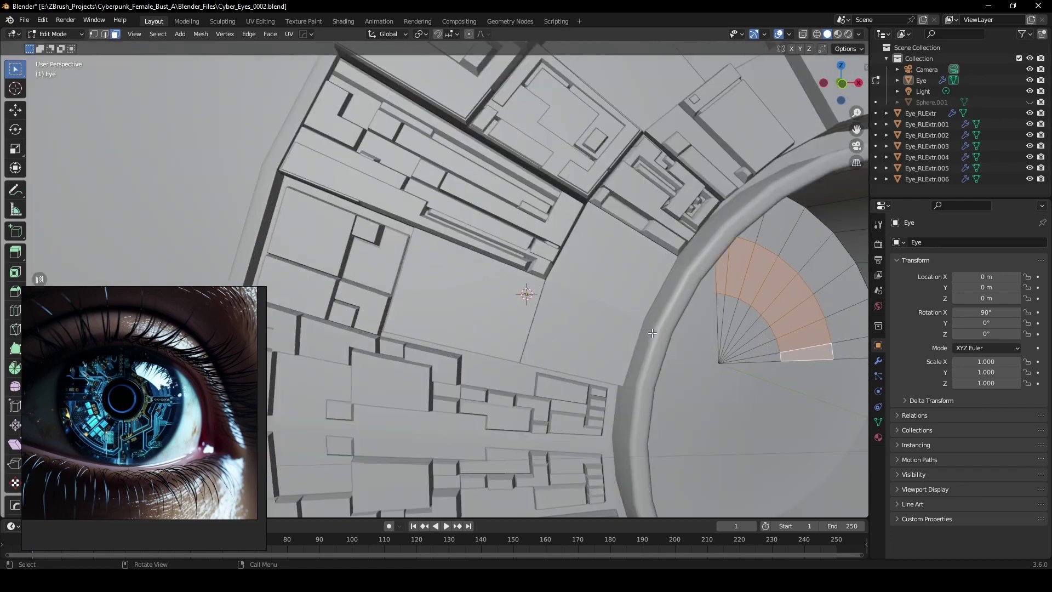
- Add the inner fan of triangular faces around the pupil centre to the selected ring
{"action": "left_click", "coordinate": [762, 351], "text": "shift"}
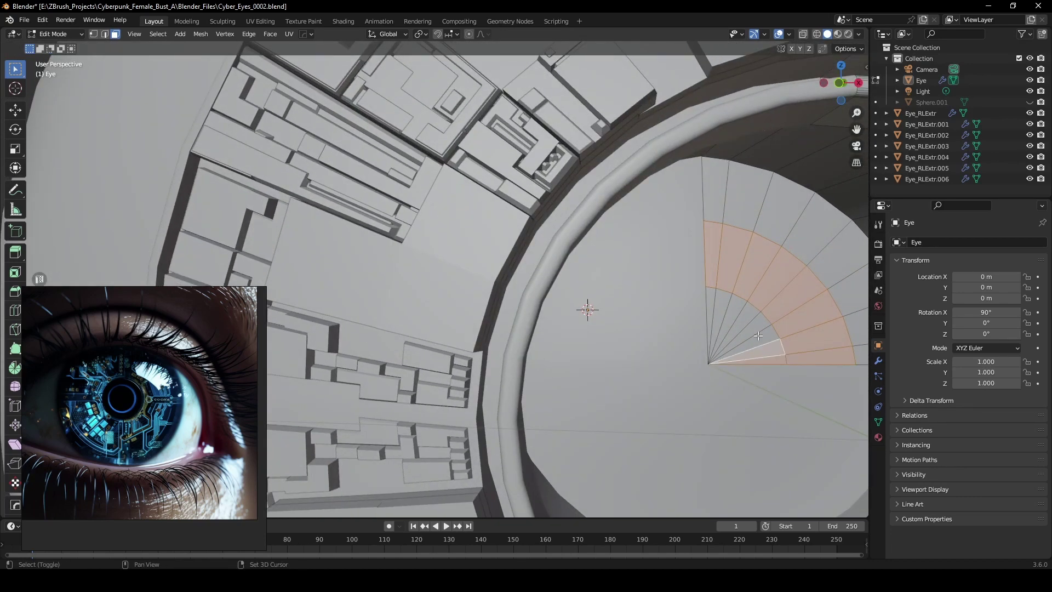
{"action": "left_click", "coordinate": [758, 336], "text": "shift"}
{"action": "left_click", "coordinate": [752, 328], "text": "shift"}
{"action": "left_click", "coordinate": [743, 320], "text": "shift"}
{"action": "left_click", "coordinate": [734, 312], "text": "shift"}
{"action": "left_click", "coordinate": [722, 299], "text": "shift"}
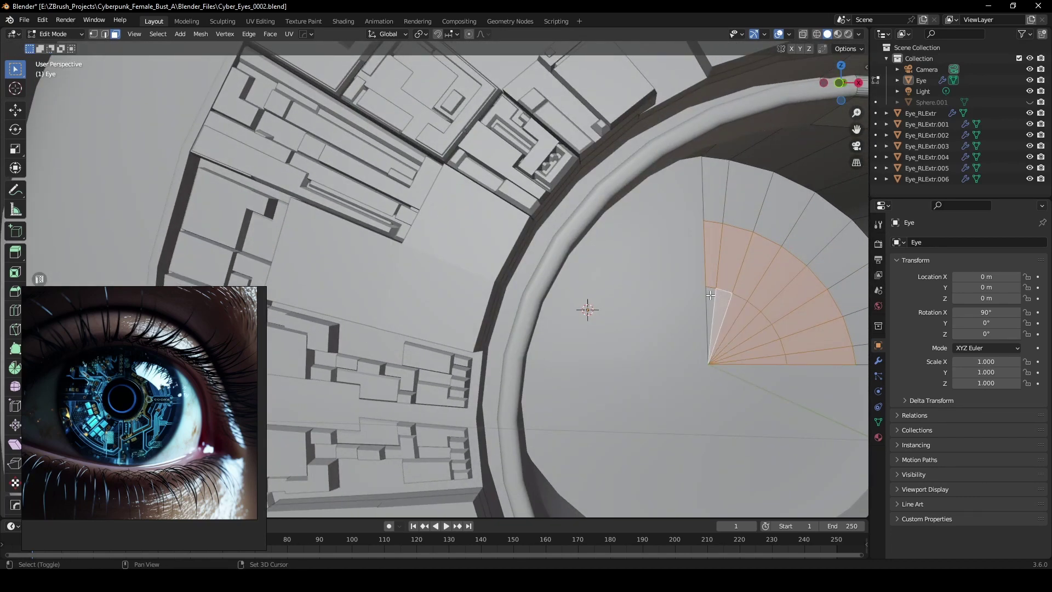
{"action": "left_click", "coordinate": [711, 297], "text": "shift"}
{"action": "mouse_move", "coordinate": [711, 297]}
{"action": "middle_mouse_down"}
{"action": "mouse_move", "coordinate": [748, 317]}
{"action": "mouse_move", "coordinate": [712, 304]}
{"action": "middle_mouse_up"}
{"action": "scroll", "coordinate": [751, 318], "scroll_direction": "down", "scroll_amount": 2}
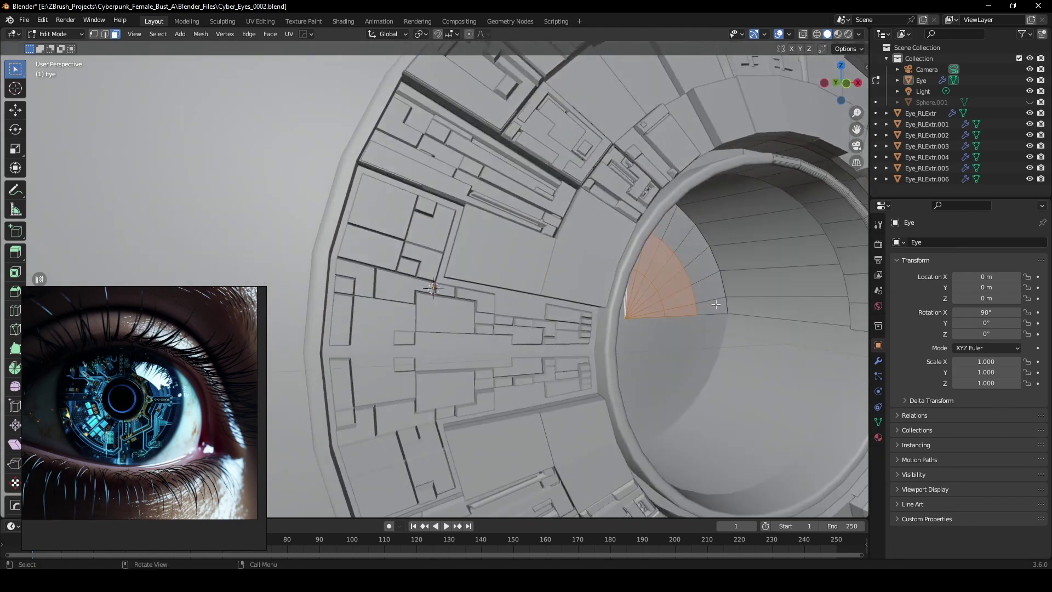
- Try to move the selected pupil floor faces along the global X axis and without an axis constraint
{"action": "key", "text": "g"}
{"action": "key", "text": "x"}
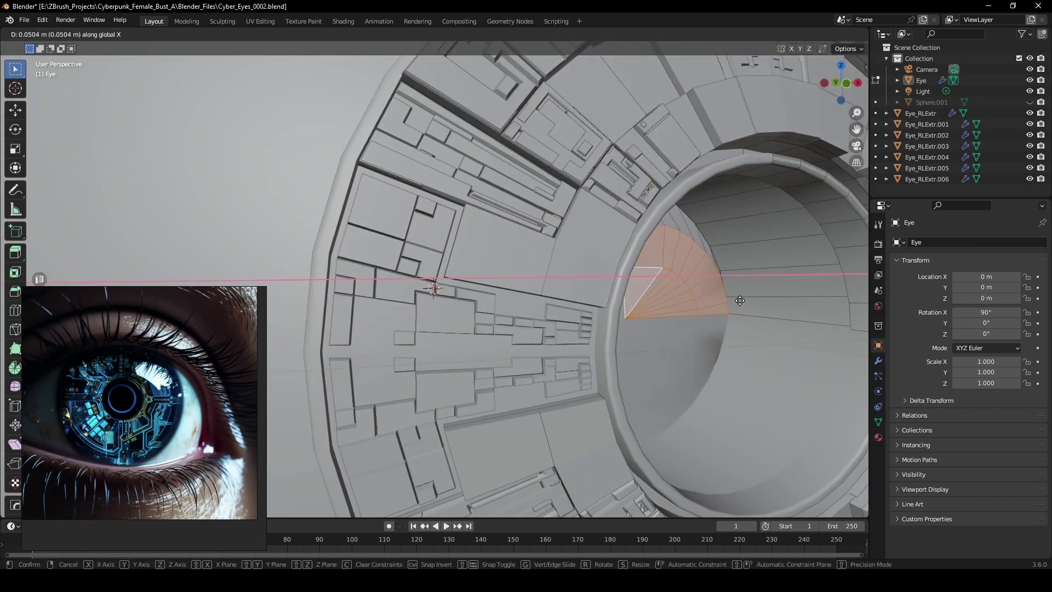
{"action": "left_click", "coordinate": [724, 300]}
{"action": "middle_click_drag", "start_coordinate": [723, 300], "coordinate": [545, 301]}
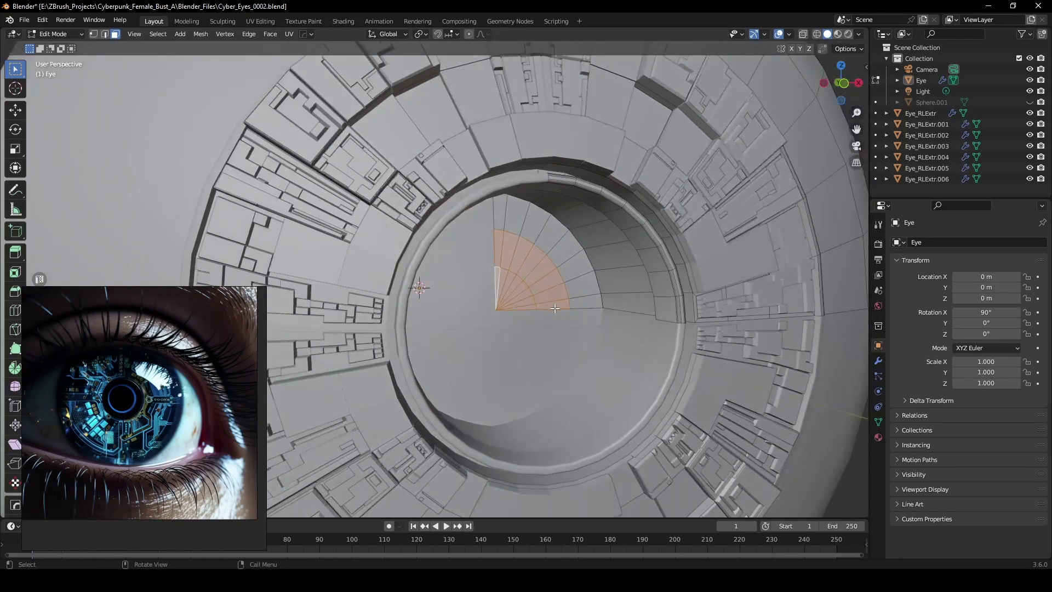
{"action": "key", "text": "g"}
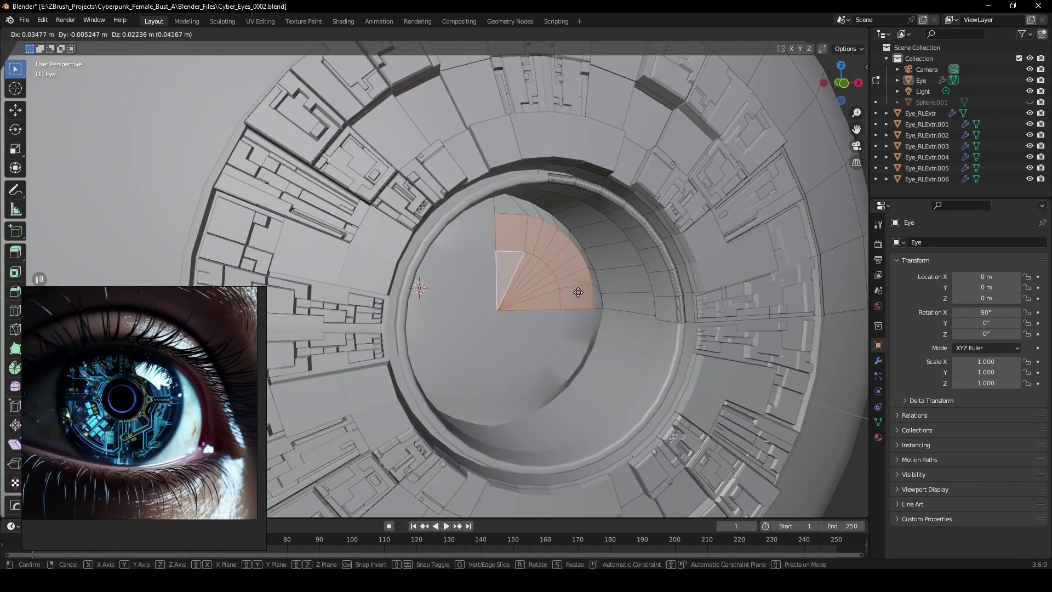
{"action": "right_click", "coordinate": [556, 297]}
- Switch to vertex selection and wireframe shading, and box-select the pupil's centre vertex together with the innermost ring of vertices
{"action": "middle_click_drag", "start_coordinate": [556, 297], "coordinate": [566, 343]}
{"action": "key", "text": "1"}
{"action": "left_click", "coordinate": [559, 349]}
{"action": "scroll", "coordinate": [519, 309], "scroll_direction": "up", "scroll_amount": 1}
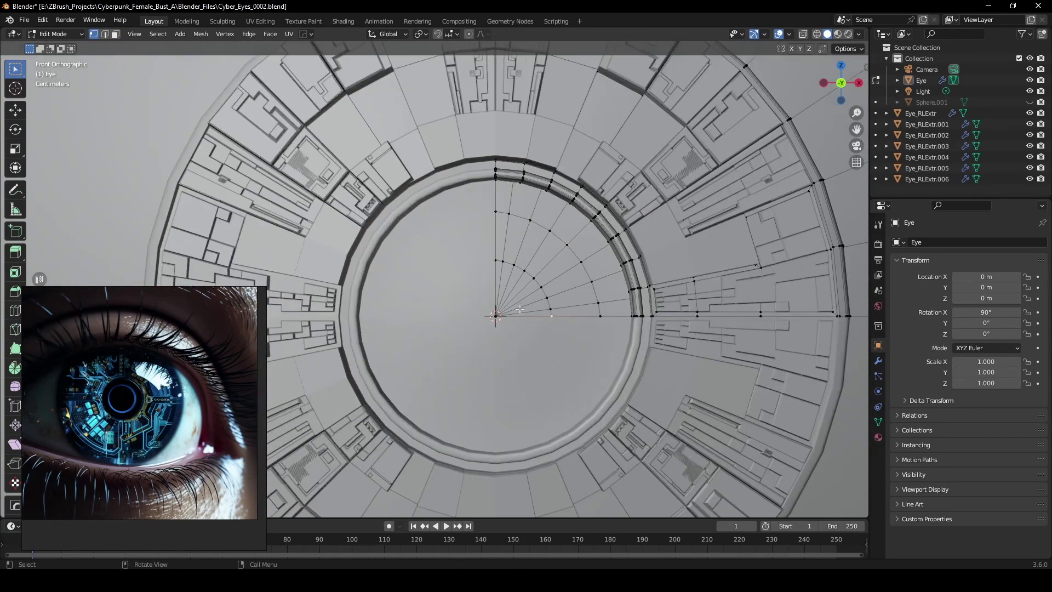
{"action": "key", "text": "b"}
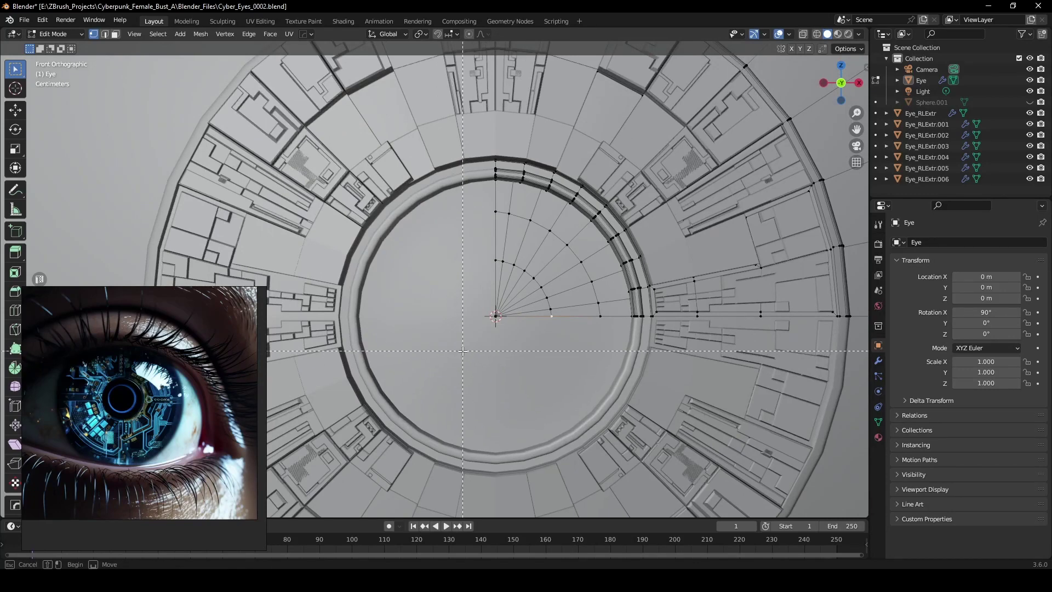
{"action": "key", "text": "z"}
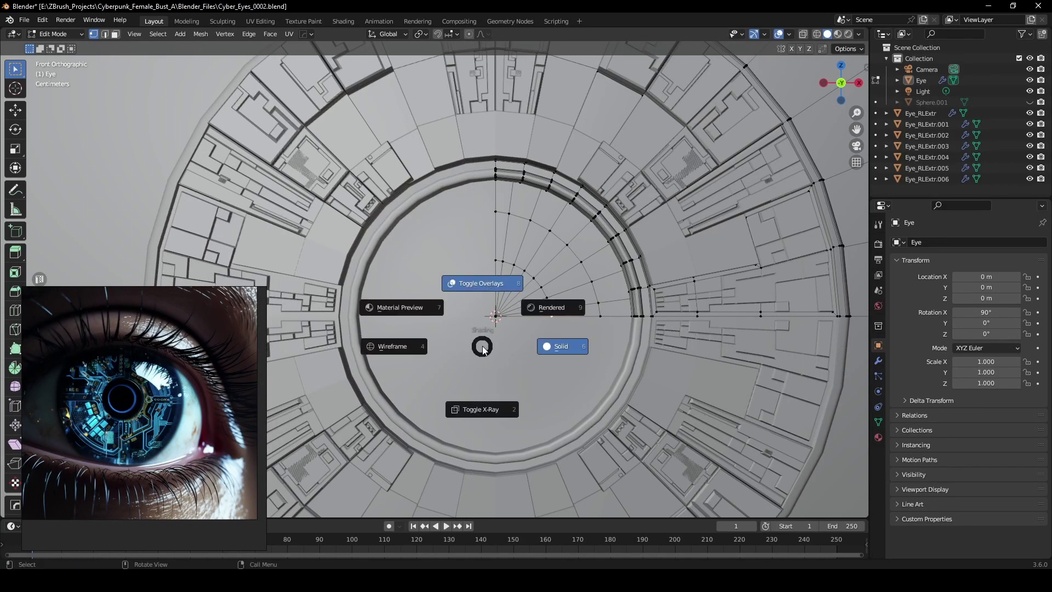
{"action": "left_click", "coordinate": [435, 344]}
{"action": "scroll", "coordinate": [523, 329], "scroll_direction": "up", "scroll_amount": 2}
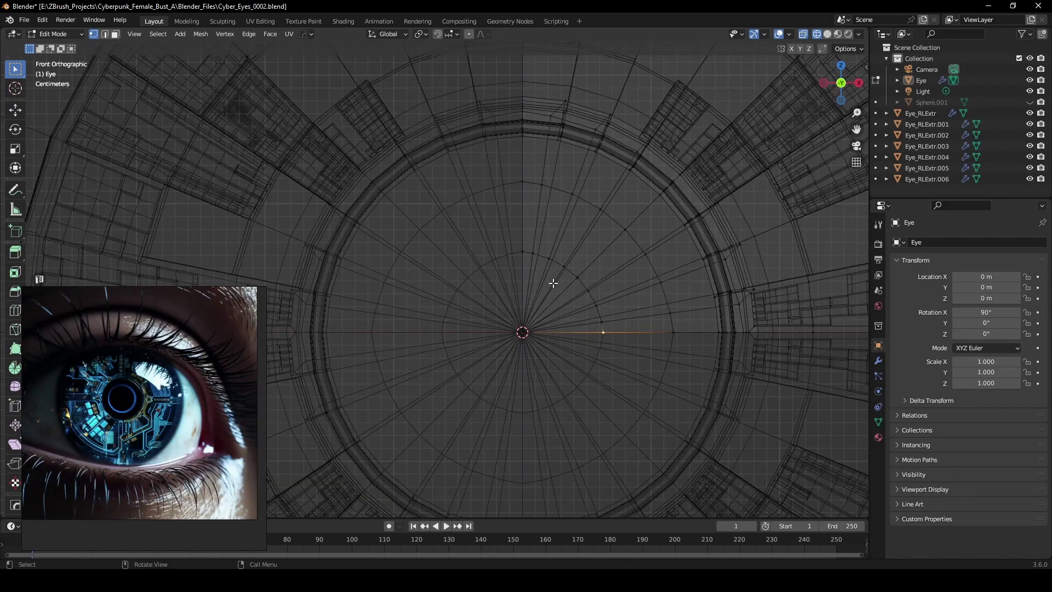
{"action": "scroll", "coordinate": [565, 230], "scroll_direction": "down", "scroll_amount": 4}
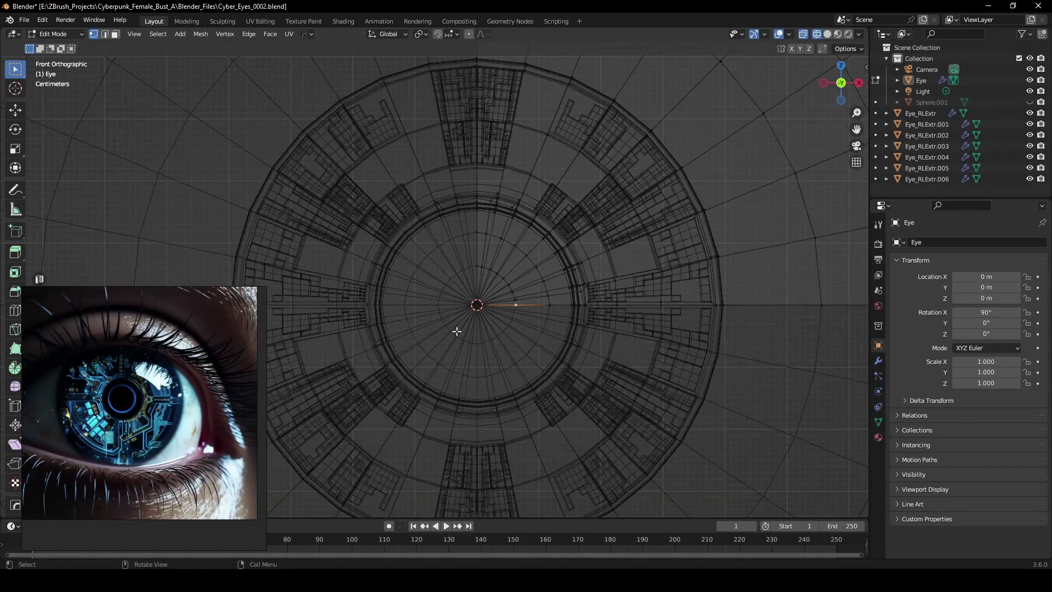
{"action": "scroll", "coordinate": [512, 309], "scroll_direction": "up", "scroll_amount": 4}
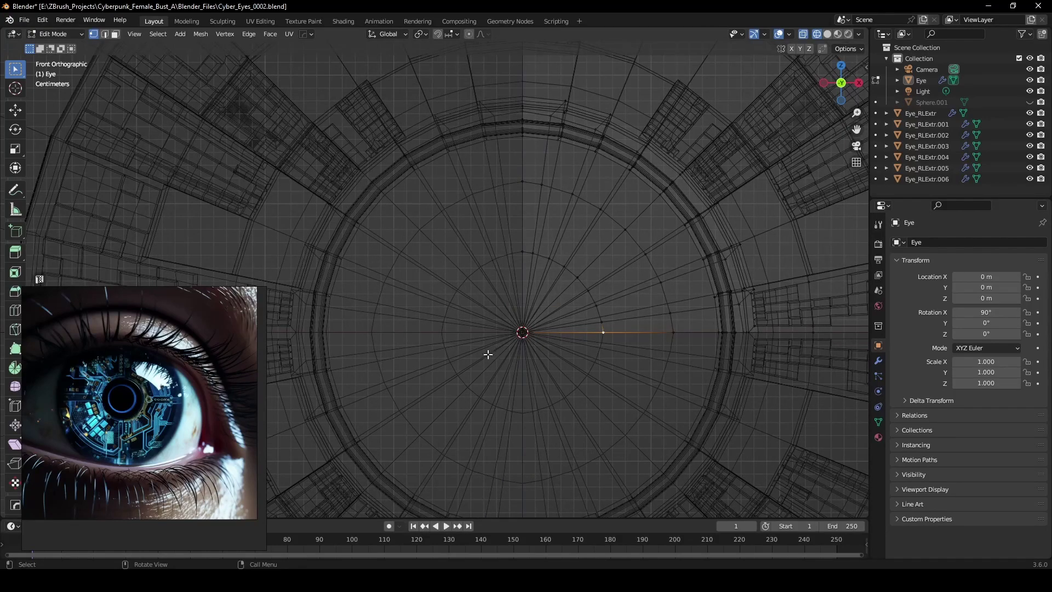
{"action": "left_click_drag", "start_coordinate": [462, 372], "coordinate": [614, 233]}
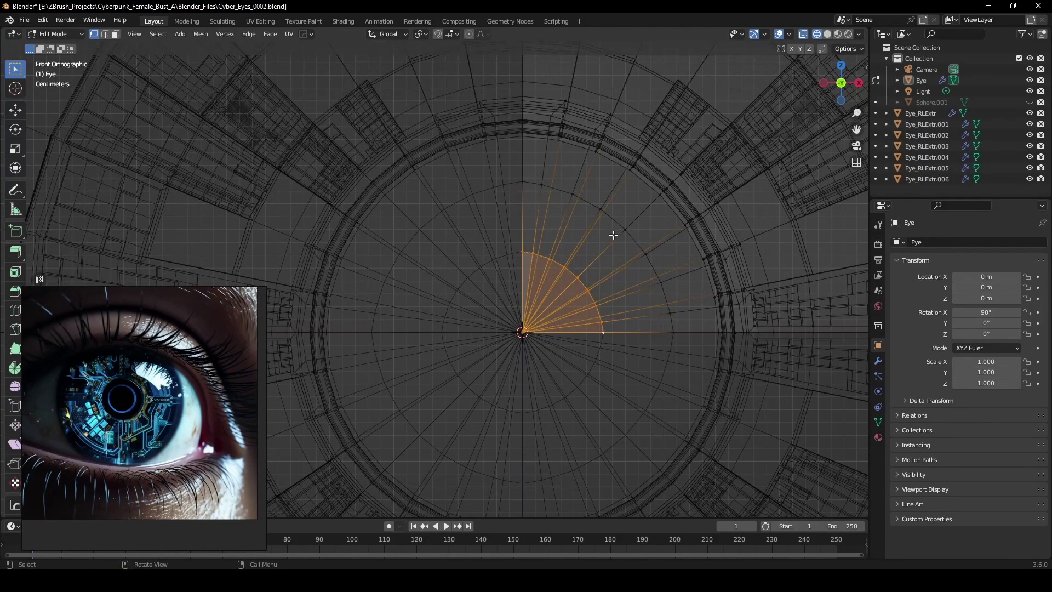
{"action": "middle_click_drag", "start_coordinate": [560, 266], "coordinate": [455, 268]}
{"action": "scroll", "coordinate": [366, 229], "scroll_direction": "down", "scroll_amount": 2}
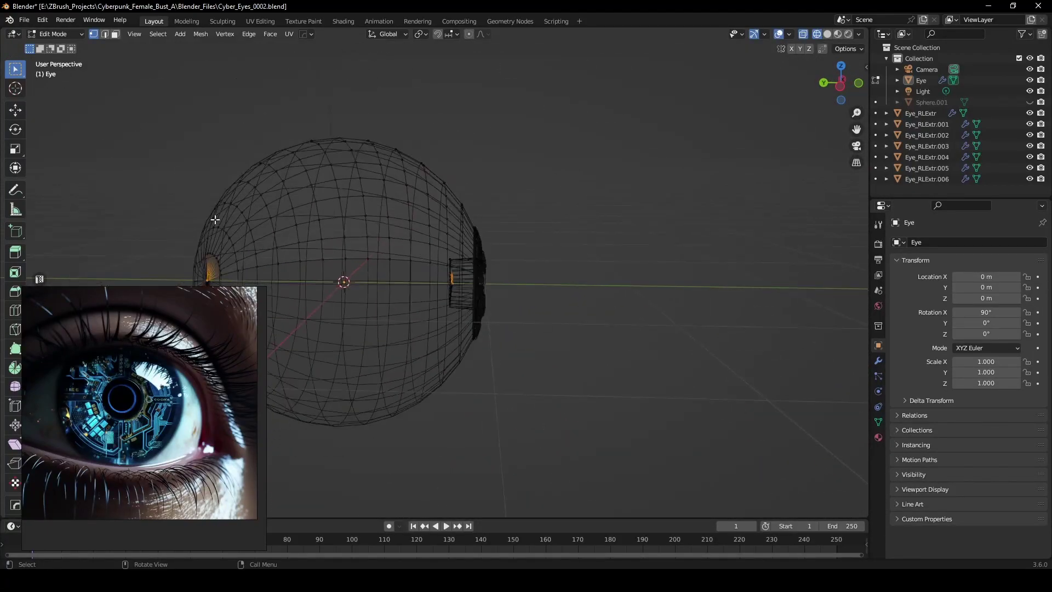
- Deselect all vertices, including those picked up at the back of the eyeball
{"action": "middle_click_drag", "start_coordinate": [196, 208], "coordinate": [377, 250]}
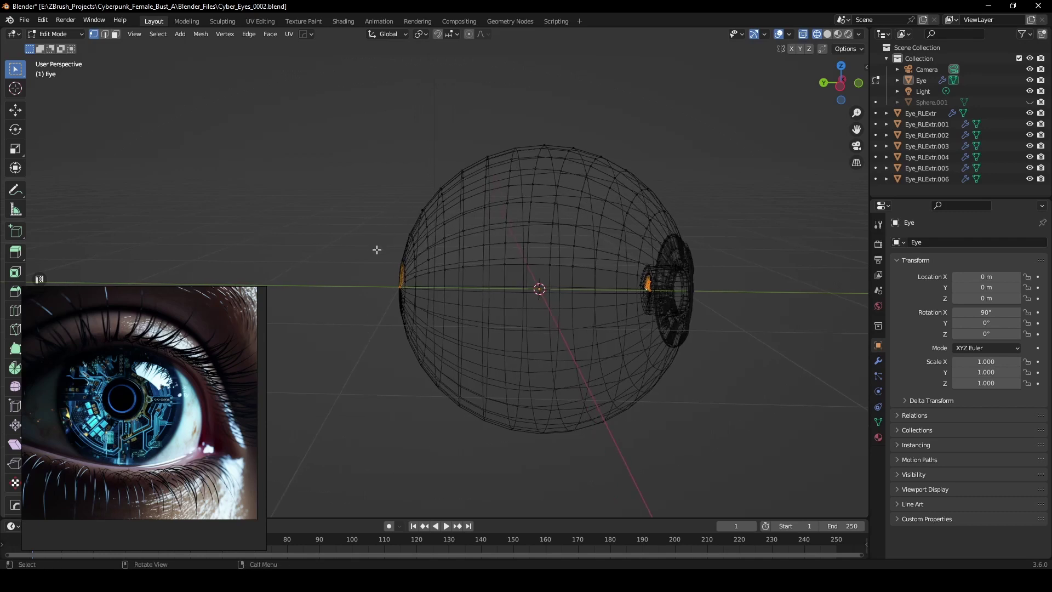
{"action": "left_click_drag", "start_coordinate": [387, 246], "coordinate": [432, 321], "text": "shift"}
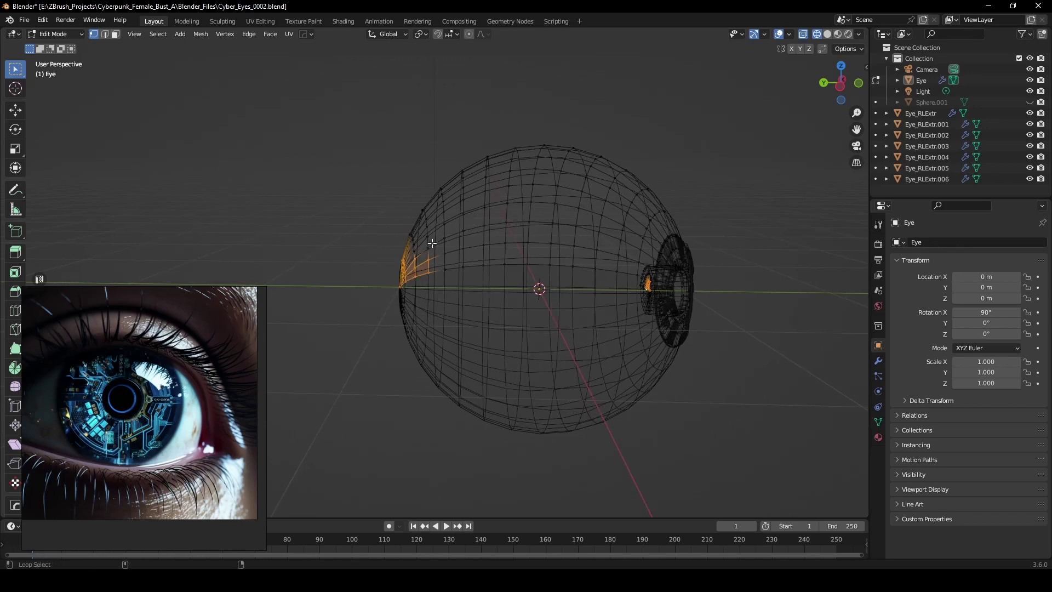
{"action": "left_click_drag", "start_coordinate": [360, 321], "coordinate": [464, 209]}
{"action": "key", "text": "alt+a"}
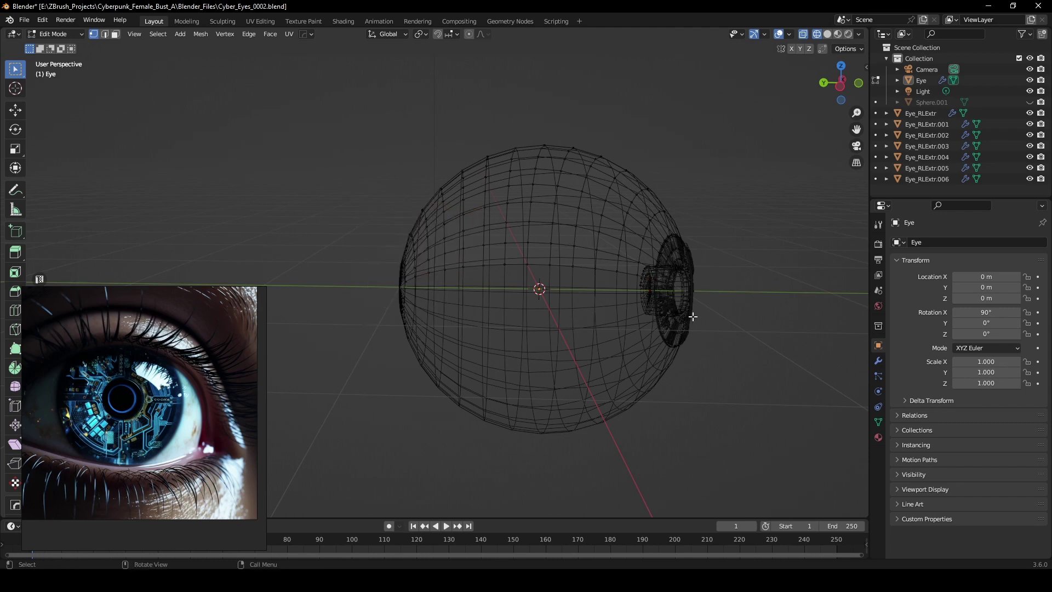
- Select the single centre vertex of the pupil floor and return the viewport to Solid shading
{"action": "middle_click_drag", "start_coordinate": [691, 315], "coordinate": [556, 302]}
{"action": "scroll", "coordinate": [440, 326], "scroll_direction": "up", "scroll_amount": 5}
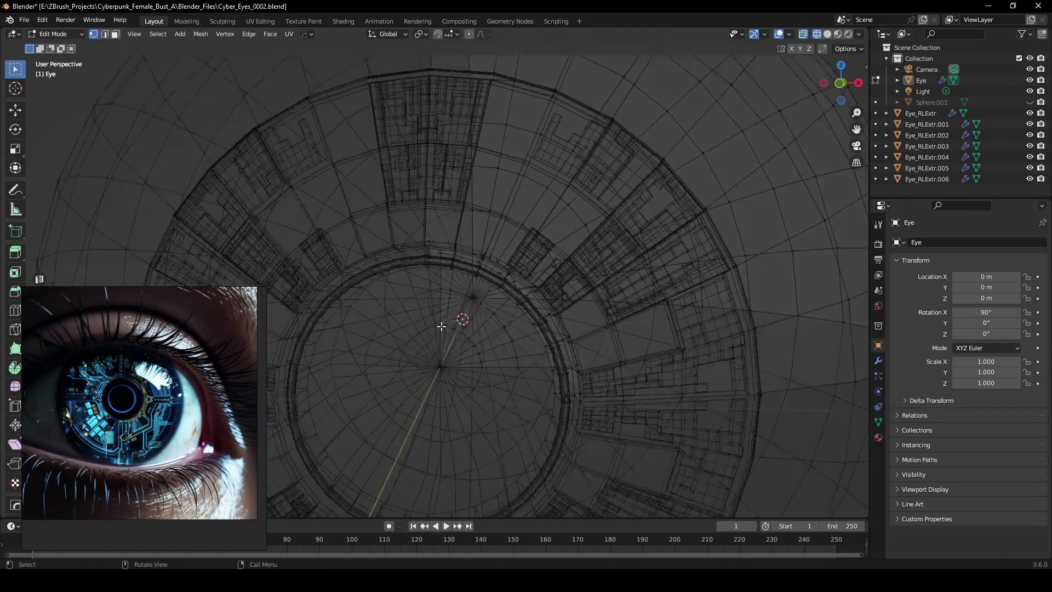
{"action": "middle_click_drag", "start_coordinate": [440, 327], "coordinate": [463, 324]}
{"action": "left_click", "coordinate": [535, 347]}
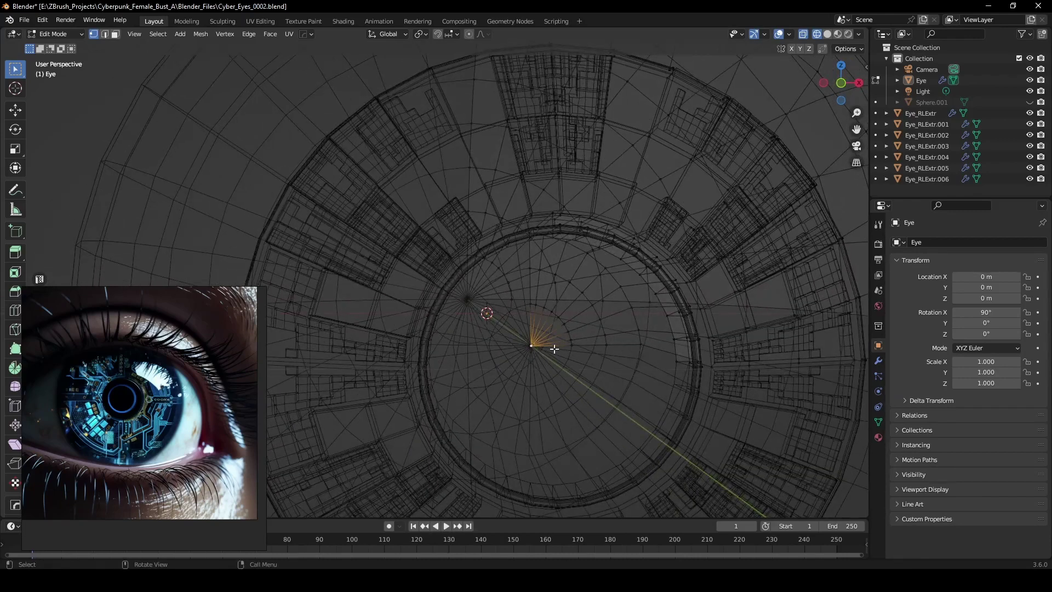
{"action": "scroll", "coordinate": [554, 348], "scroll_direction": "up", "scroll_amount": 4}
{"action": "scroll", "coordinate": [554, 348], "scroll_direction": "down", "scroll_amount": 4}
{"action": "key", "text": "z"}
{"action": "left_click", "coordinate": [629, 347]}
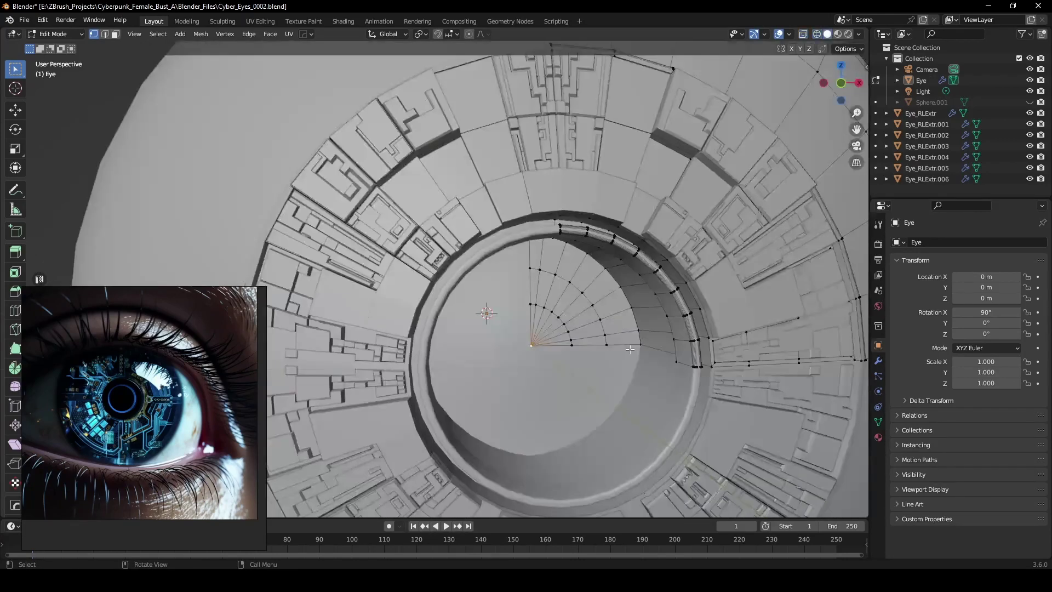
- Try to move the pupil floor's centre vertex freely and along the global Z axis
{"action": "middle_click_drag", "start_coordinate": [630, 349], "coordinate": [600, 335]}
{"action": "key", "text": "g"}
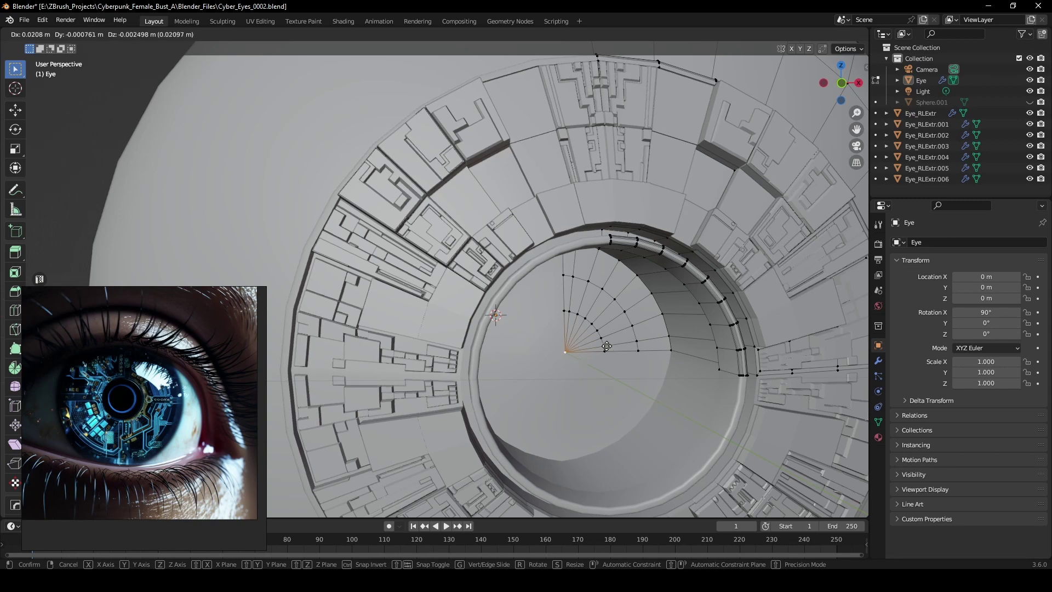
{"action": "key", "text": "z"}
{"action": "middle_click_drag", "start_coordinate": [624, 350], "coordinate": [561, 342]}
{"action": "key", "text": "g"}
{"action": "left_click", "coordinate": [594, 319]}
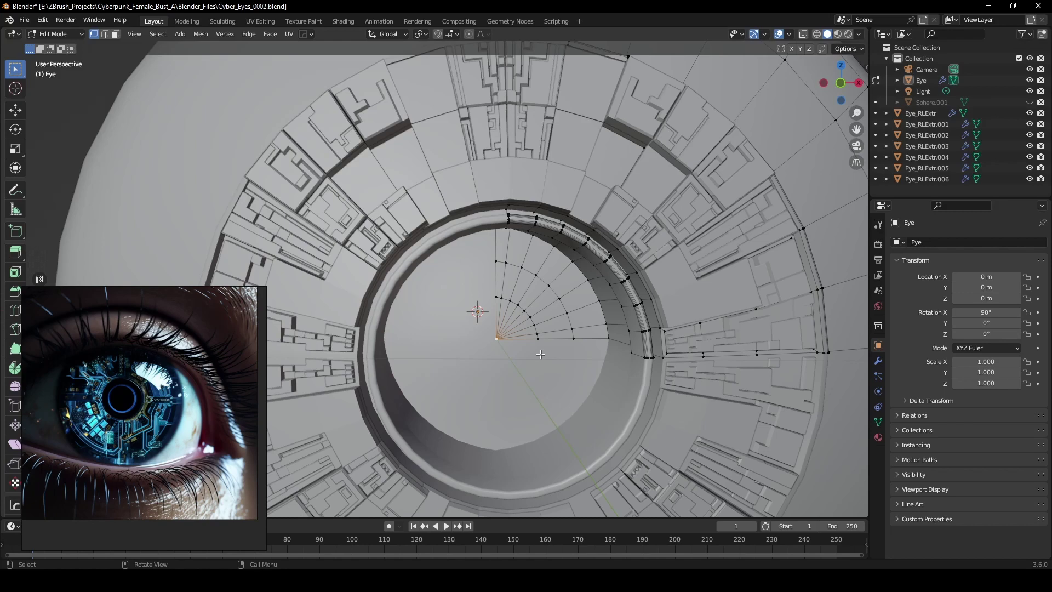
- Merge the selected centre vertex of the pupil floor by distance
{"action": "scroll", "coordinate": [516, 343], "scroll_direction": "up", "scroll_amount": 3}
{"action": "middle_click_drag", "start_coordinate": [517, 355], "coordinate": [592, 364], "text": "shift"}
{"action": "key", "text": "m"}
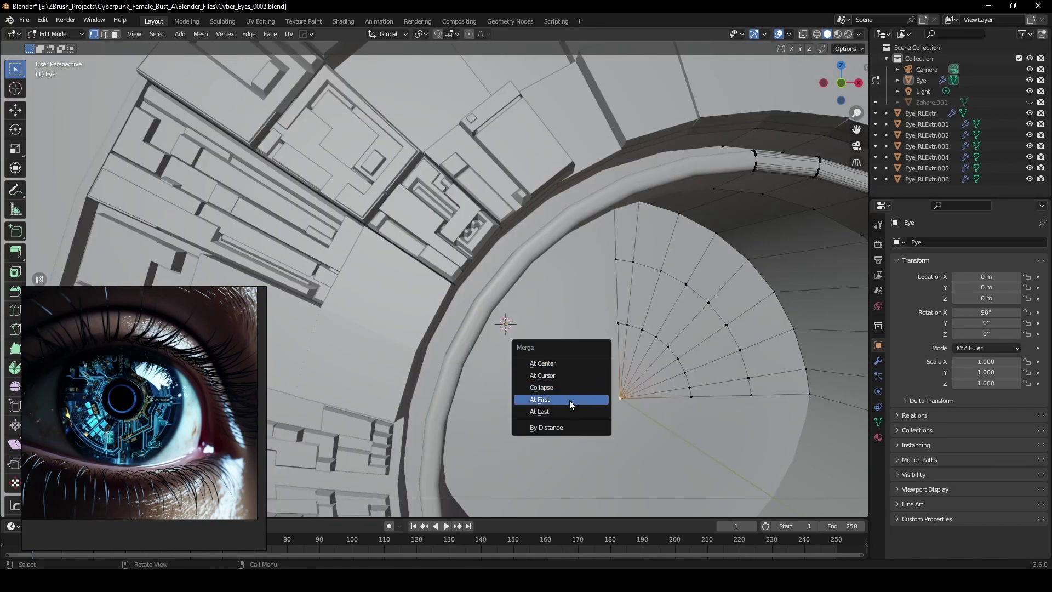
{"action": "left_click", "coordinate": [570, 426]}
{"action": "mouse_move", "coordinate": [646, 425]}
{"action": "middle_mouse_down"}
{"action": "mouse_move", "coordinate": [636, 422]}
{"action": "mouse_move", "coordinate": [671, 427]}
{"action": "mouse_move", "coordinate": [662, 418]}
{"action": "middle_mouse_up"}
- Select the innermost circular edge loop of the pupil floor in edge selection mode
{"action": "key", "text": "2"}
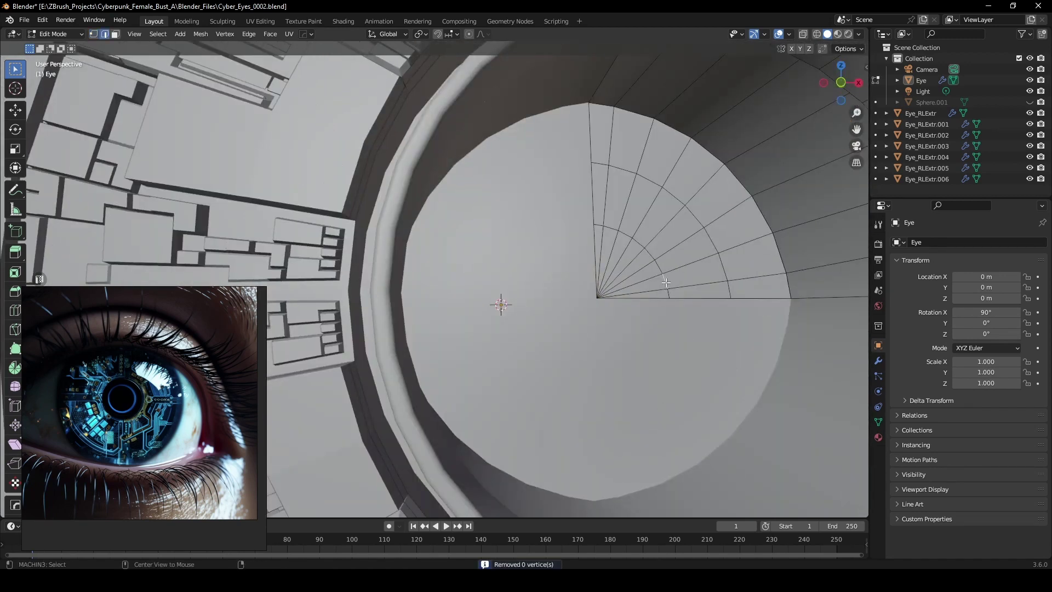
{"action": "middle_click_drag", "start_coordinate": [662, 283], "coordinate": [664, 286]}
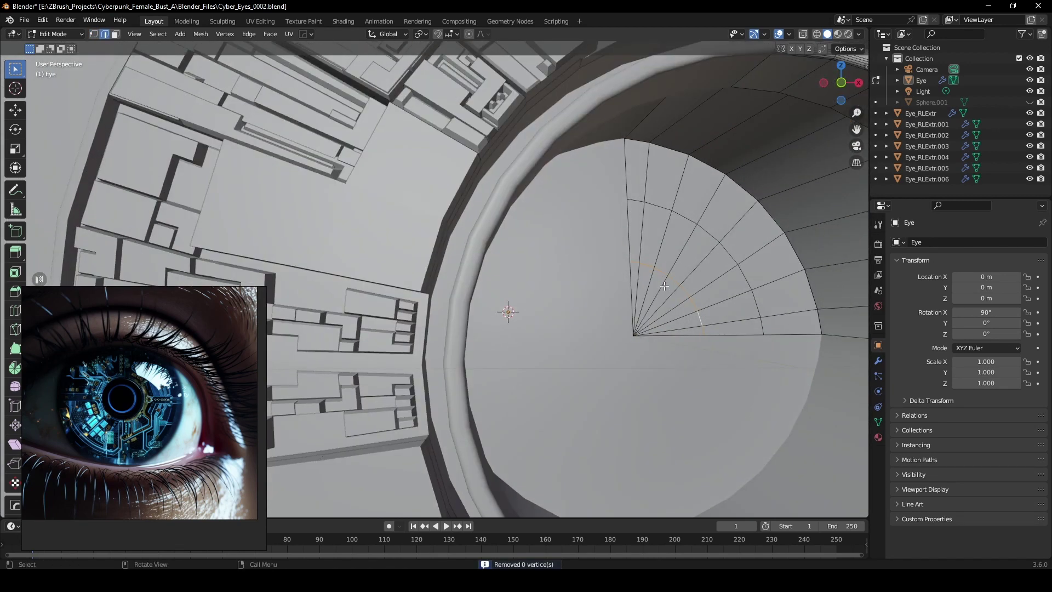
{"action": "middle_click_drag", "start_coordinate": [664, 286], "coordinate": [693, 318]}
- Select the inner triangular fan and the middle ring of faces on the pupil floor in face selection mode
{"action": "key", "text": "3"}
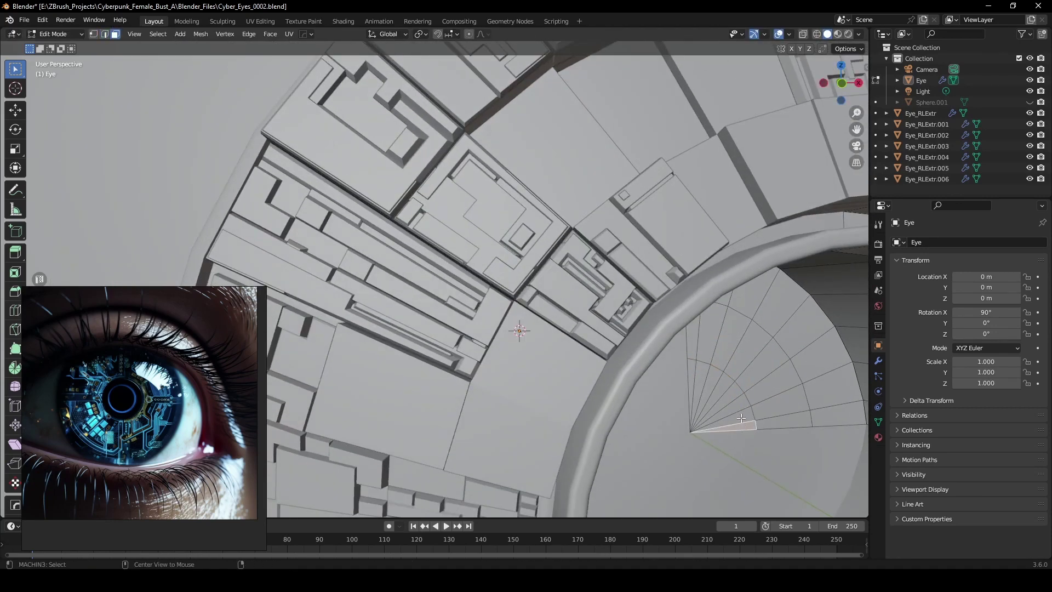
{"action": "left_click", "coordinate": [741, 418], "text": "alt"}
{"action": "left_click", "coordinate": [737, 414]}
{"action": "left_click", "coordinate": [732, 405], "text": "shift"}
{"action": "left_click", "coordinate": [721, 383], "text": "shift"}
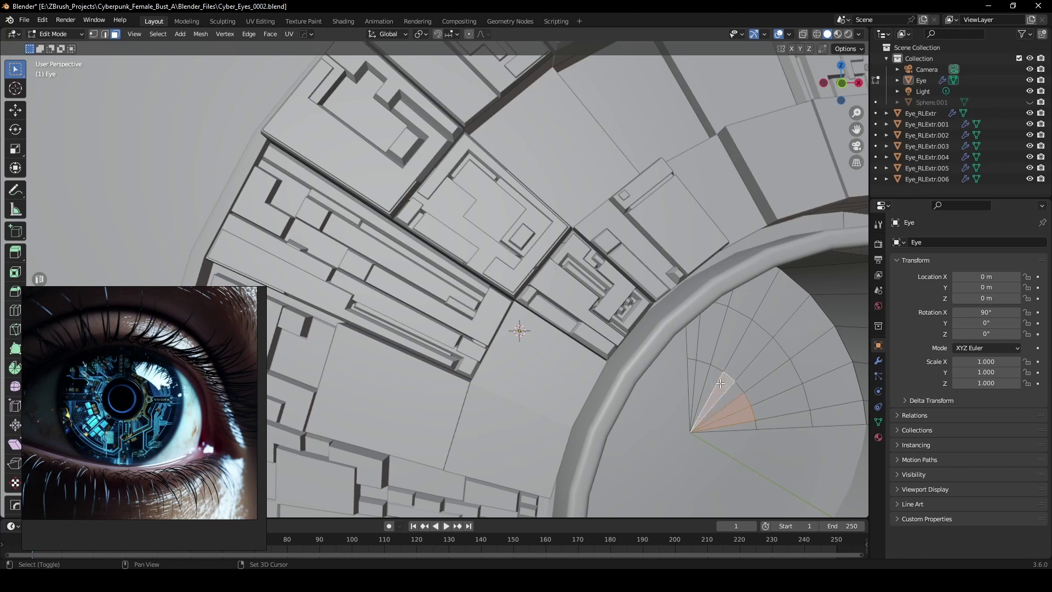
{"action": "left_click", "coordinate": [720, 382], "text": "shift"}
{"action": "left_click", "coordinate": [710, 375], "text": "shift"}
{"action": "left_click", "coordinate": [698, 368], "text": "shift"}
{"action": "left_click", "coordinate": [693, 369], "text": "shift"}
{"action": "left_click", "coordinate": [727, 389], "text": "shift"}
{"action": "left_click", "coordinate": [741, 430], "text": "shift"}
{"action": "left_click", "coordinate": [741, 430], "text": "ctrl"}
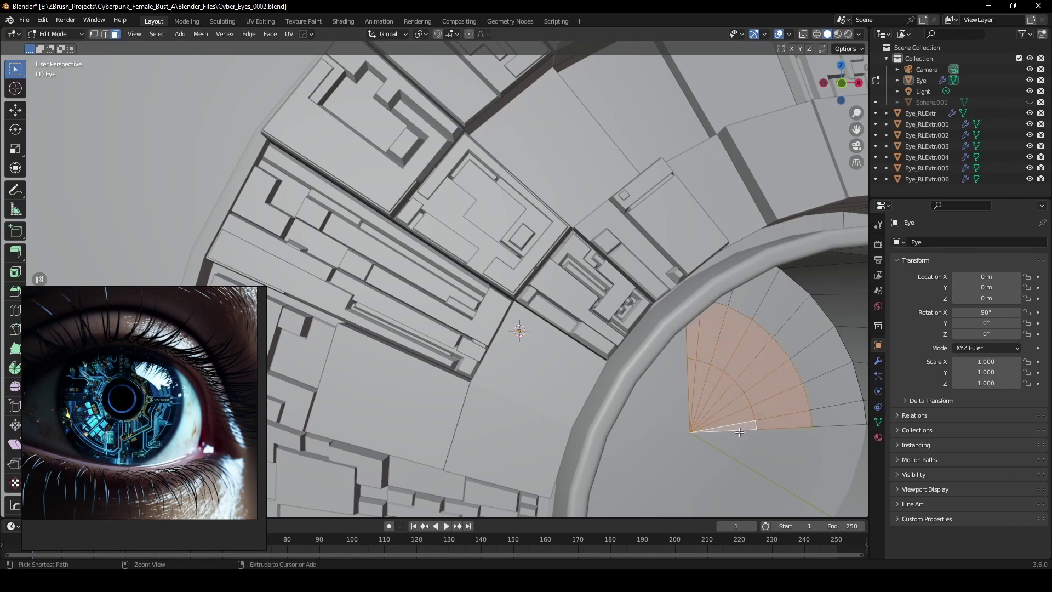
- Try to move the selected pupil floor faces along the global X axis
{"action": "key", "text": "g"}
{"action": "key", "text": "x"}
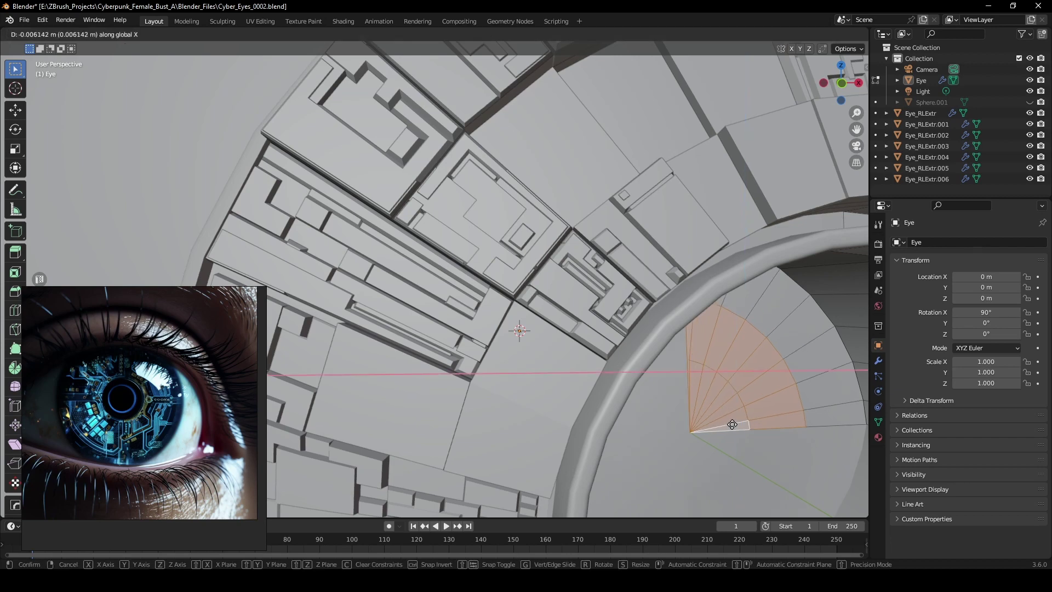
{"action": "left_click", "coordinate": [705, 404]}
{"action": "scroll", "coordinate": [701, 405], "scroll_direction": "down", "scroll_amount": 2}
{"action": "middle_click_drag", "start_coordinate": [694, 406], "coordinate": [681, 404]}
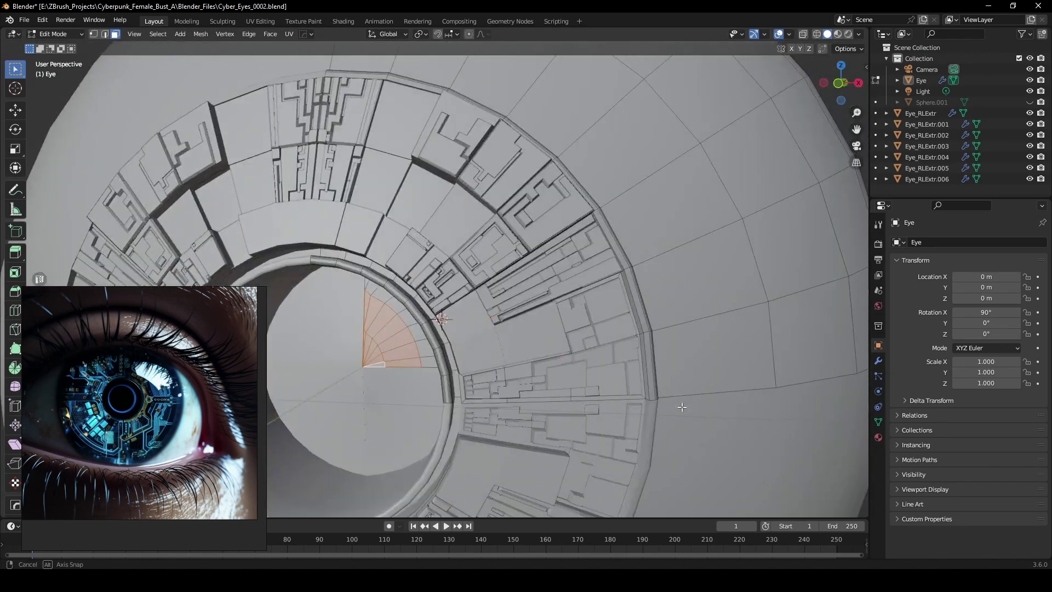
- Examine the iris and pupil recess in Object Mode from several angles, and return to Edit Mode
{"action": "middle_click_drag", "start_coordinate": [393, 393], "coordinate": [477, 279]}
{"action": "middle_click_drag", "start_coordinate": [551, 267], "coordinate": [600, 288]}
{"action": "key", "text": "Tab"}
{"action": "scroll", "coordinate": [592, 280], "scroll_direction": "down", "scroll_amount": 2}
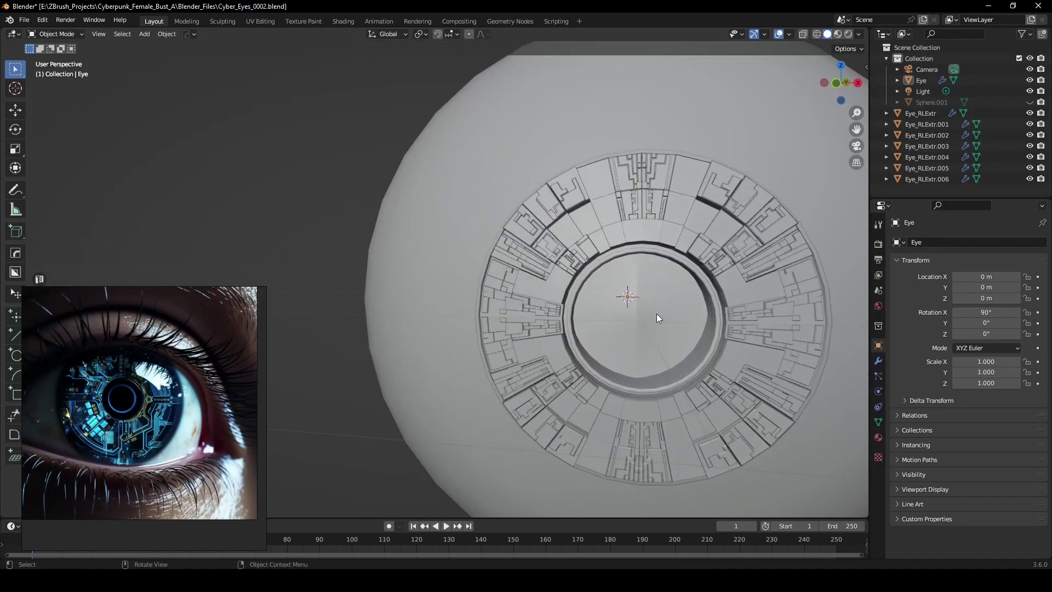
{"action": "scroll", "coordinate": [657, 314], "scroll_direction": "up", "scroll_amount": 2}
{"action": "middle_click_drag", "start_coordinate": [657, 313], "coordinate": [664, 370]}
{"action": "key", "text": "Tab"}
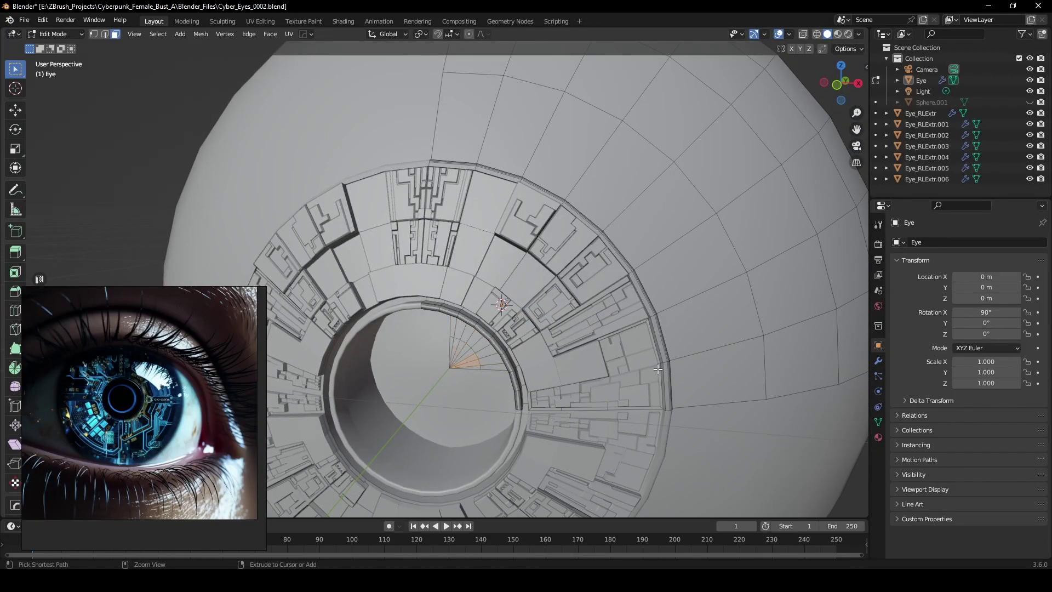
- Undo the last two operations on the pupil floor and clear the face selection
{"action": "key", "text": "ctrl+z"}
{"action": "key", "text": "ctrl+z"}
{"action": "scroll", "coordinate": [647, 369], "scroll_direction": "down", "scroll_amount": 1}
{"action": "middle_click_drag", "start_coordinate": [635, 370], "coordinate": [559, 380]}
{"action": "left_click", "coordinate": [756, 375]}
{"action": "scroll", "coordinate": [496, 382], "scroll_direction": "up", "scroll_amount": 4}
{"action": "scroll", "coordinate": [598, 362], "scroll_direction": "up", "scroll_amount": 2}
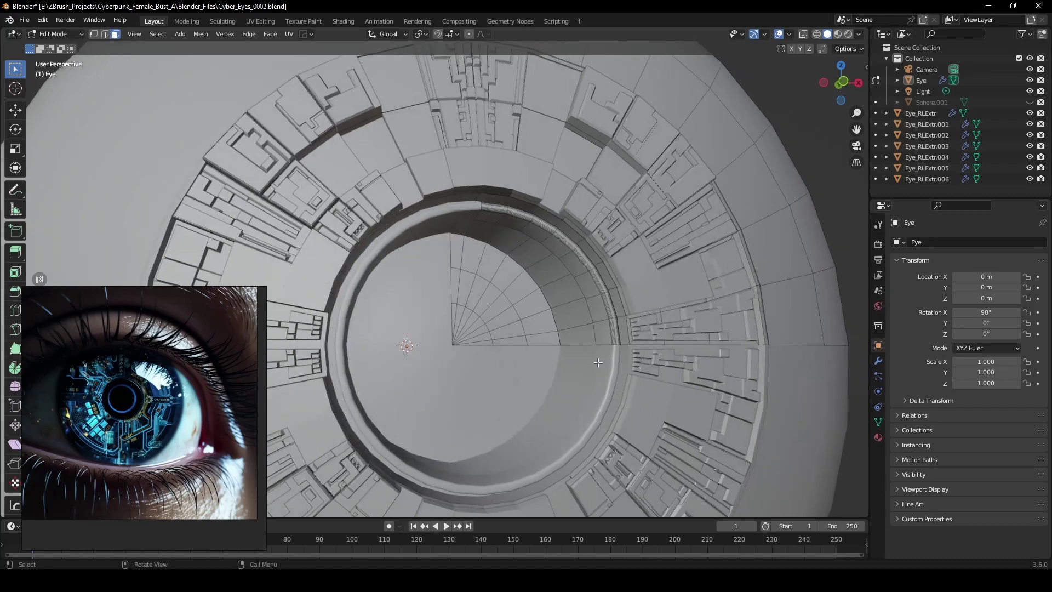
- Try to extrude the outermost ring of pupil floor faces and to move it freely
{"action": "left_click", "coordinate": [545, 332], "text": "alt"}
{"action": "key", "text": "e"}
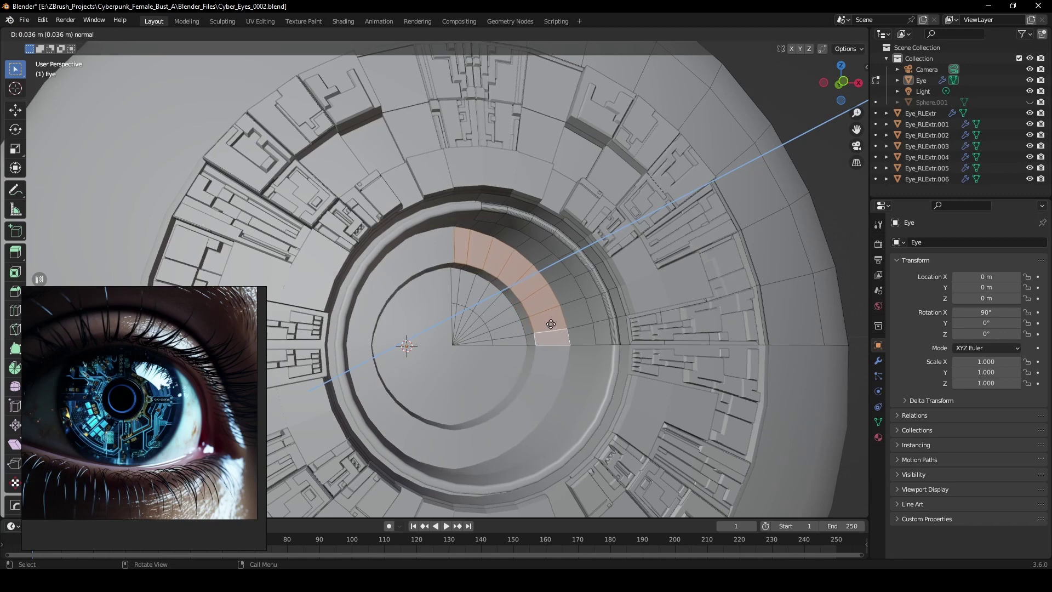
{"action": "right_click", "coordinate": [555, 324]}
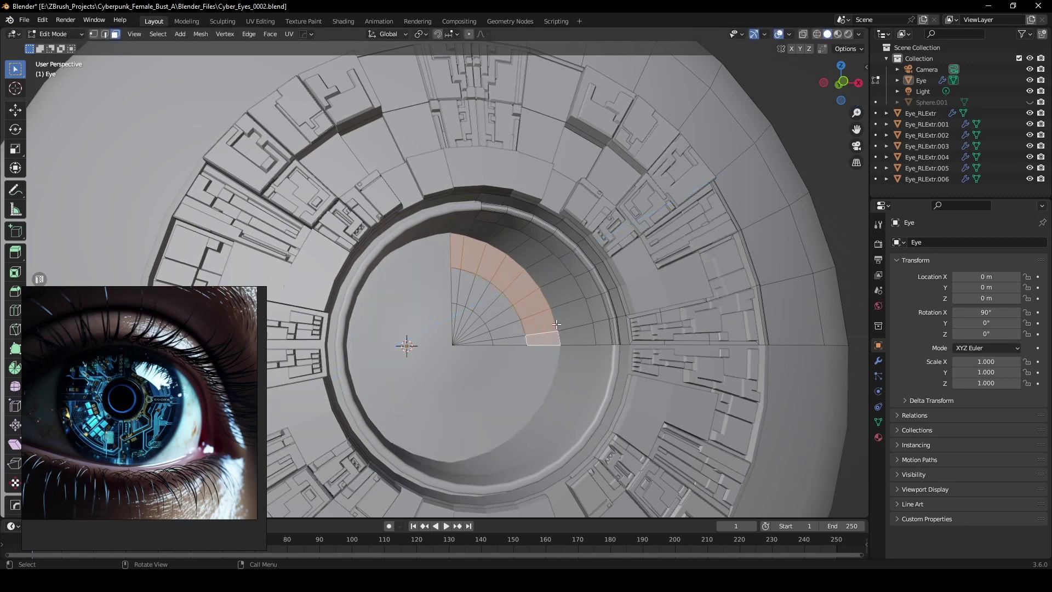
{"action": "middle_click_drag", "start_coordinate": [555, 323], "coordinate": [552, 328]}
{"action": "key", "text": "g"}
{"action": "left_click", "coordinate": [529, 336]}
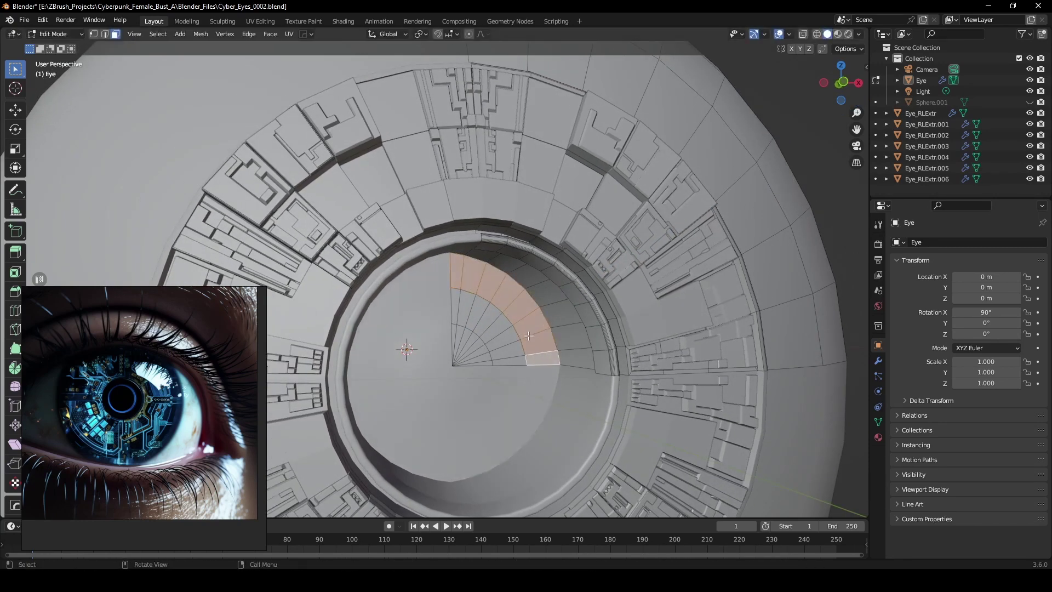
- Run Symmetrize on the eye mesh and return to Object Mode to check the iris and pupil recess
{"action": "key", "text": "alt+x"}
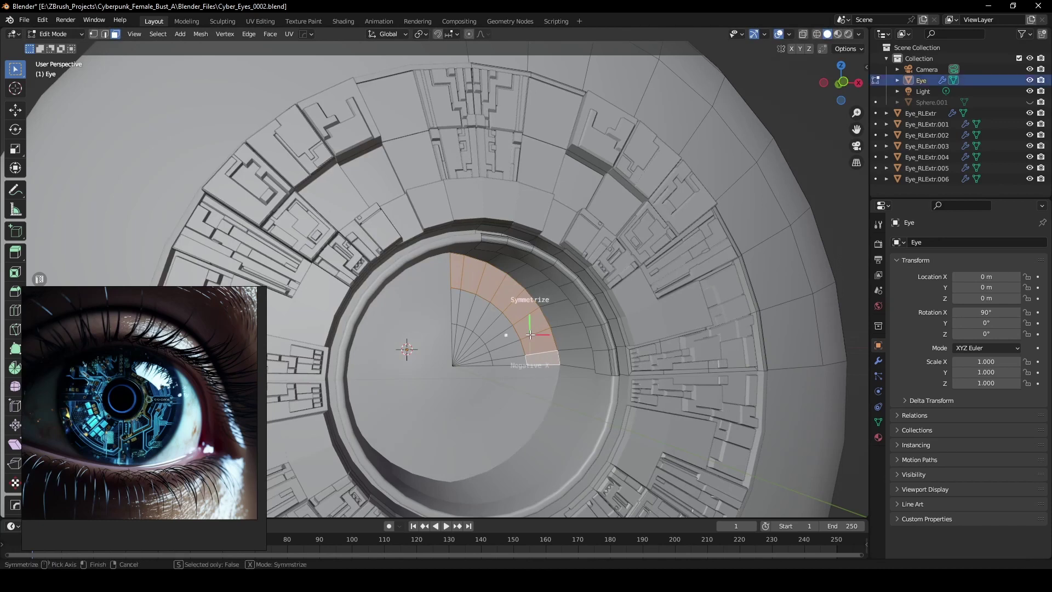
{"action": "left_click", "coordinate": [530, 335]}
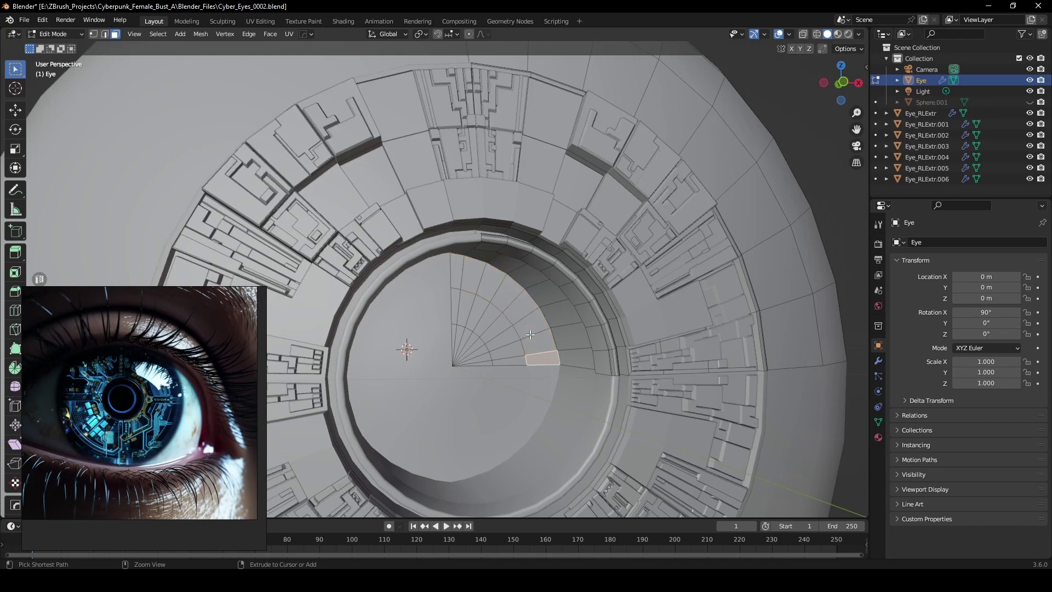
{"action": "middle_click_drag", "start_coordinate": [488, 359], "coordinate": [525, 362]}
{"action": "scroll", "coordinate": [493, 357], "scroll_direction": "down", "scroll_amount": 4}
{"action": "key", "text": "Tab"}
{"action": "middle_click_drag", "start_coordinate": [740, 363], "coordinate": [715, 362]}
{"action": "scroll", "coordinate": [475, 321], "scroll_direction": "up", "scroll_amount": 5}
{"action": "middle_click_drag", "start_coordinate": [475, 321], "coordinate": [669, 291]}
{"action": "scroll", "coordinate": [500, 311], "scroll_direction": "down", "scroll_amount": 2}
- Apply a HOps ViewPort display setting that accentuates the panel edges, and check the whole eyeball with it
{"action": "key", "text": "q"}
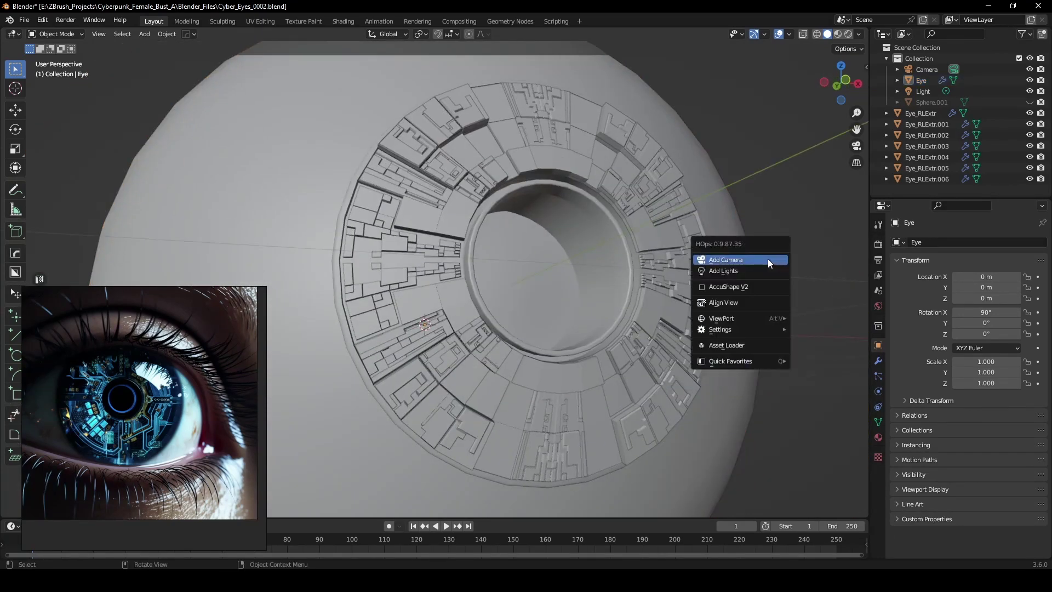
{"action": "mouse_move", "coordinate": [756, 318]}
{"action": "left_click", "coordinate": [902, 390]}
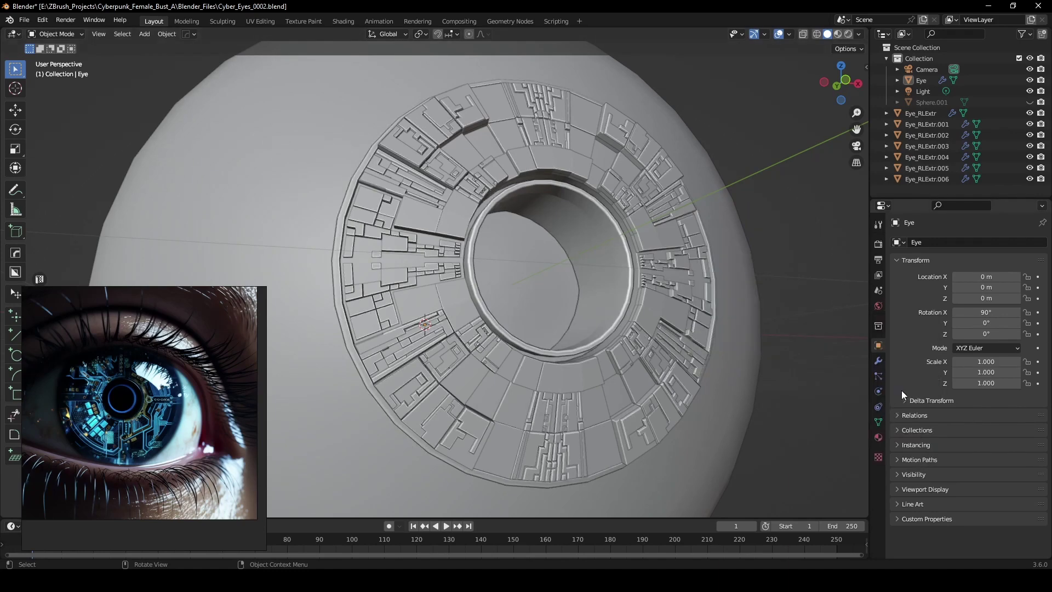
{"action": "scroll", "coordinate": [685, 334], "scroll_direction": "down", "scroll_amount": 5}
{"action": "middle_click_drag", "start_coordinate": [685, 340], "coordinate": [535, 317]}
{"action": "scroll", "coordinate": [531, 318], "scroll_direction": "down", "scroll_amount": 5}
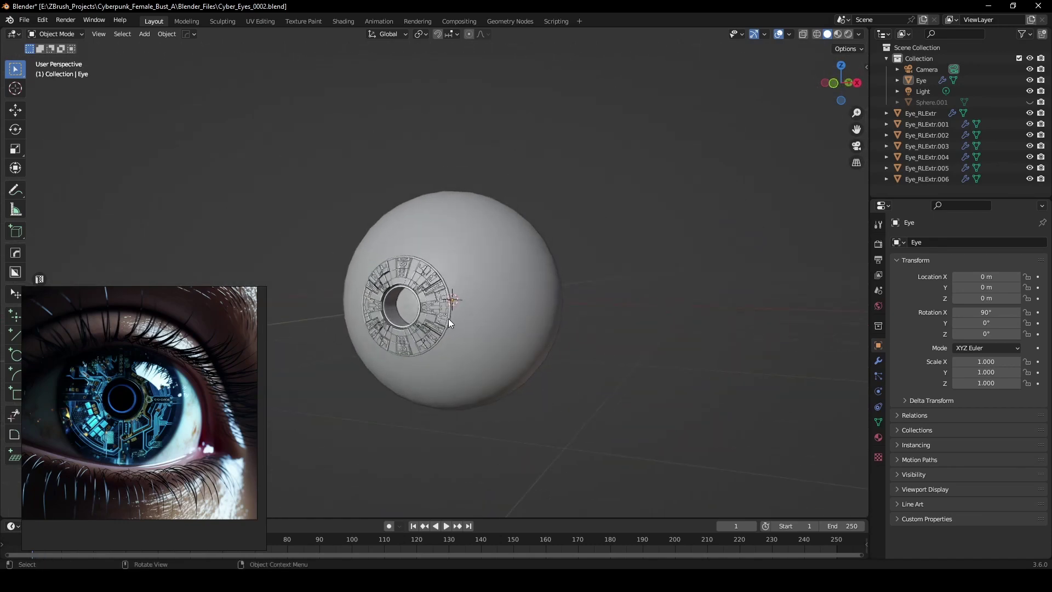
{"action": "middle_click_drag", "start_coordinate": [393, 314], "coordinate": [507, 310], "text": "shift"}
{"action": "scroll", "coordinate": [508, 309], "scroll_direction": "up", "scroll_amount": 2}
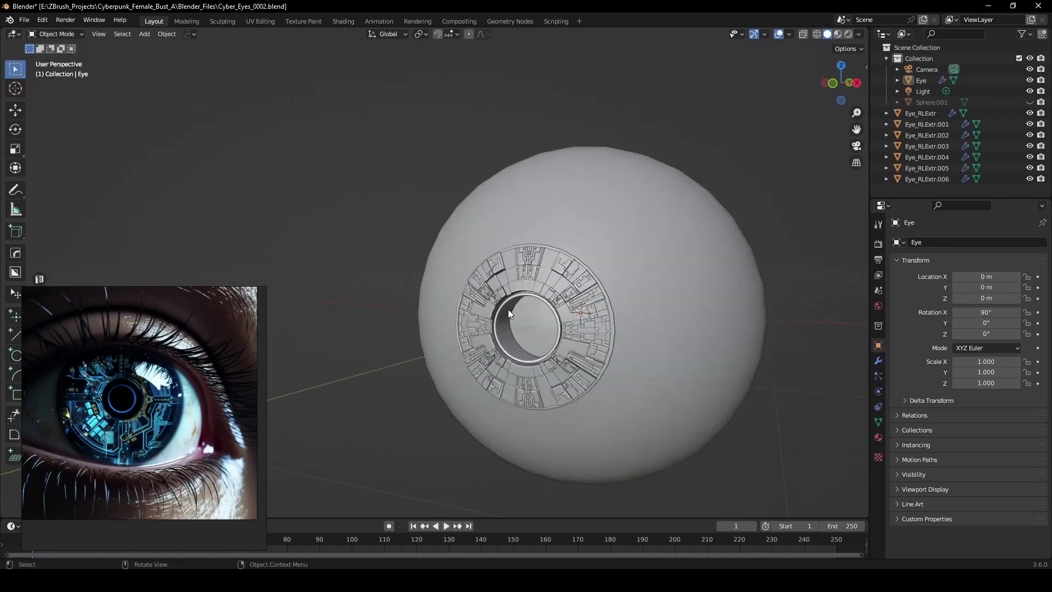
{"action": "scroll", "coordinate": [508, 309], "scroll_direction": "down", "scroll_amount": 1}
- Show the eye's material settings and switch the viewport to Rendered shading
{"action": "left_click", "coordinate": [879, 437]}
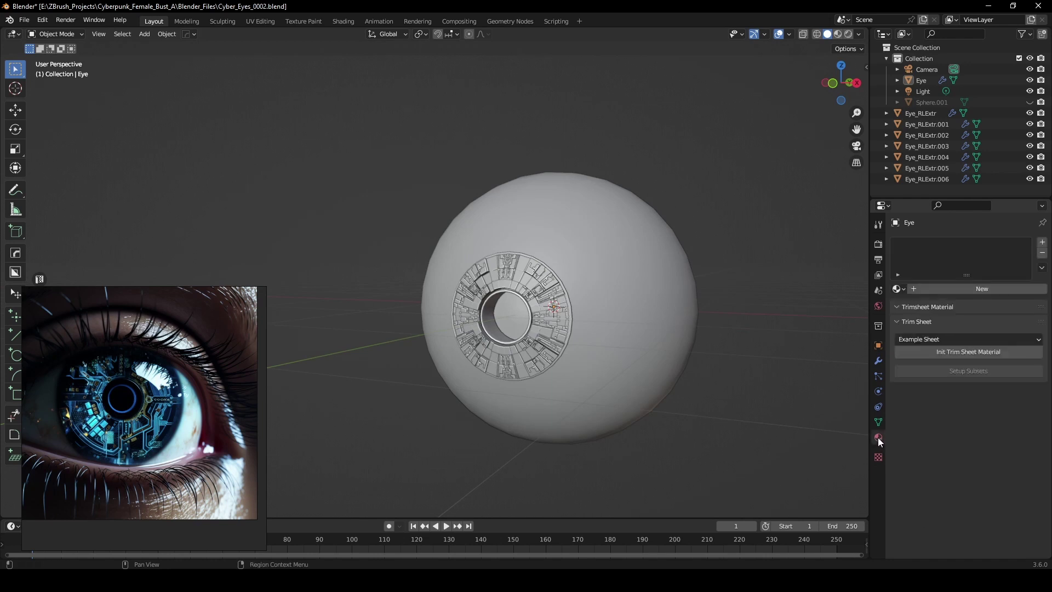
{"action": "key", "text": "z"}
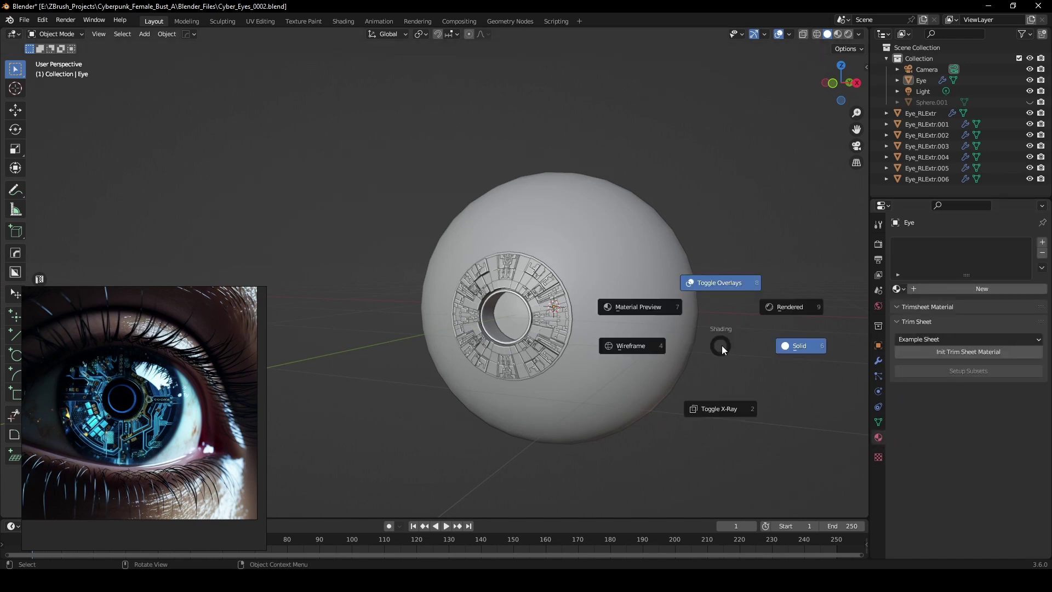
{"action": "left_click", "coordinate": [788, 307]}
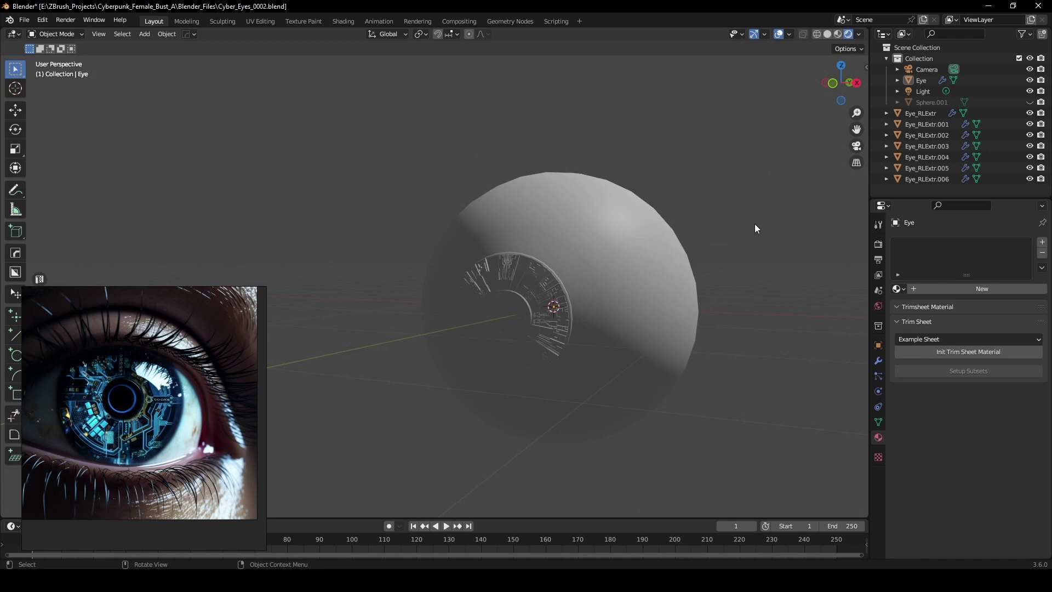
- Assign the existing material "Material" to the eye, with Metallic set to 0.819 and Roughness to 0.846
{"action": "left_click", "coordinate": [902, 289]}
{"action": "left_click", "coordinate": [914, 306]}
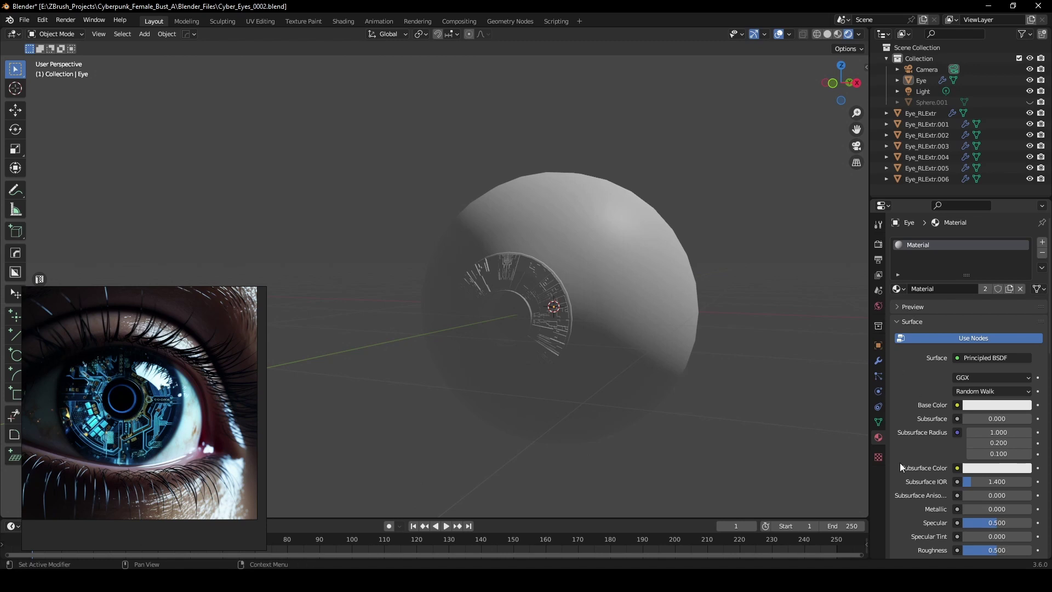
{"action": "mouse_move", "coordinate": [969, 512]}
{"action": "left_mouse_down"}
{"action": "mouse_move", "coordinate": [1032, 512]}
{"action": "mouse_move", "coordinate": [1019, 512]}
{"action": "left_mouse_up"}
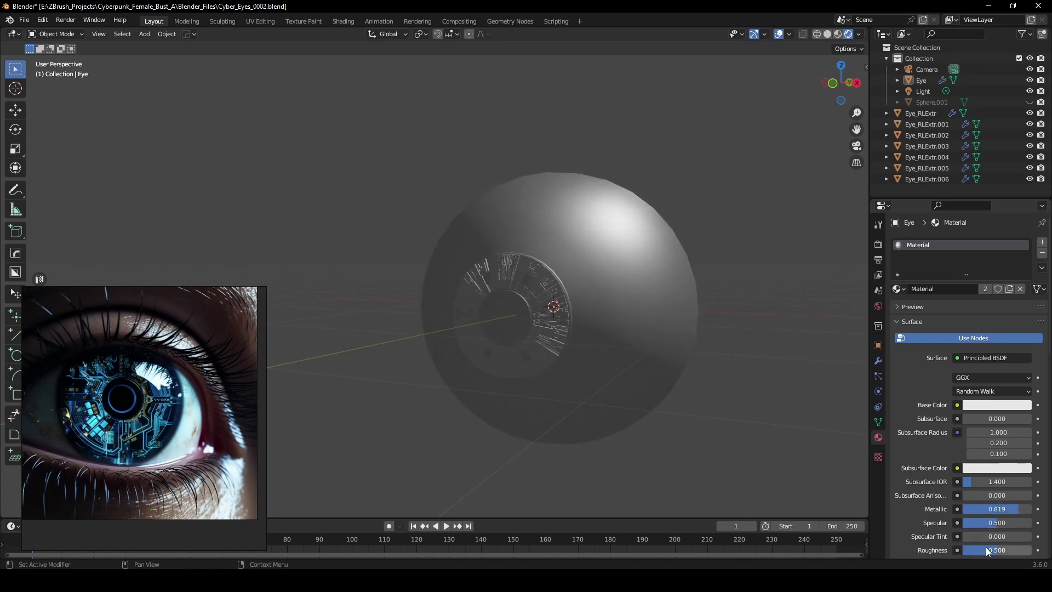
{"action": "left_click_drag", "start_coordinate": [988, 552], "coordinate": [1021, 552]}
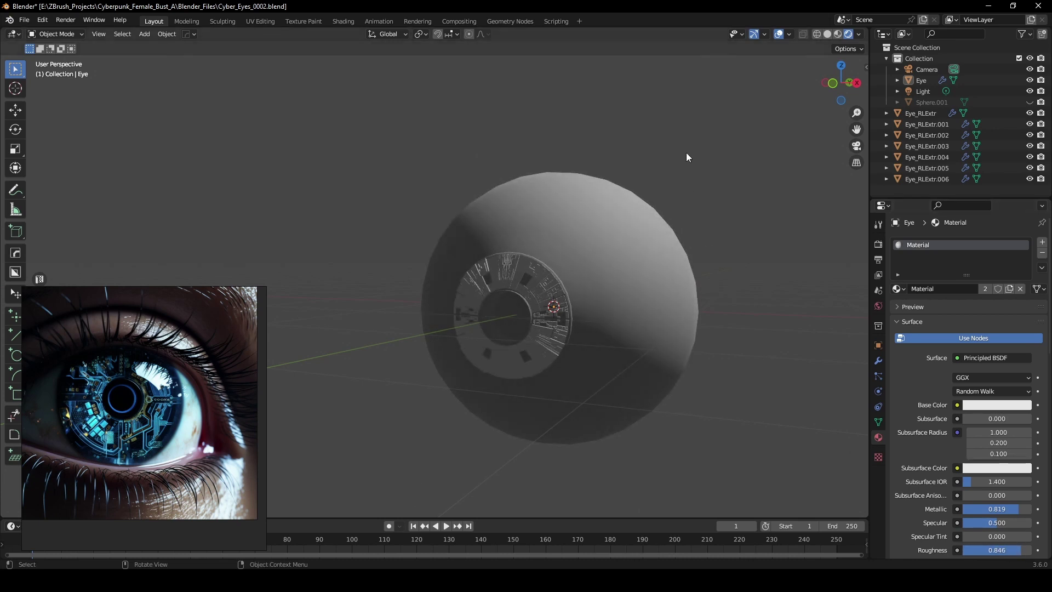
- Switch the viewport to Material Preview shading with the iris in close view
{"action": "key", "text": "z"}
{"action": "left_click", "coordinate": [764, 155]}
{"action": "key", "text": "z"}
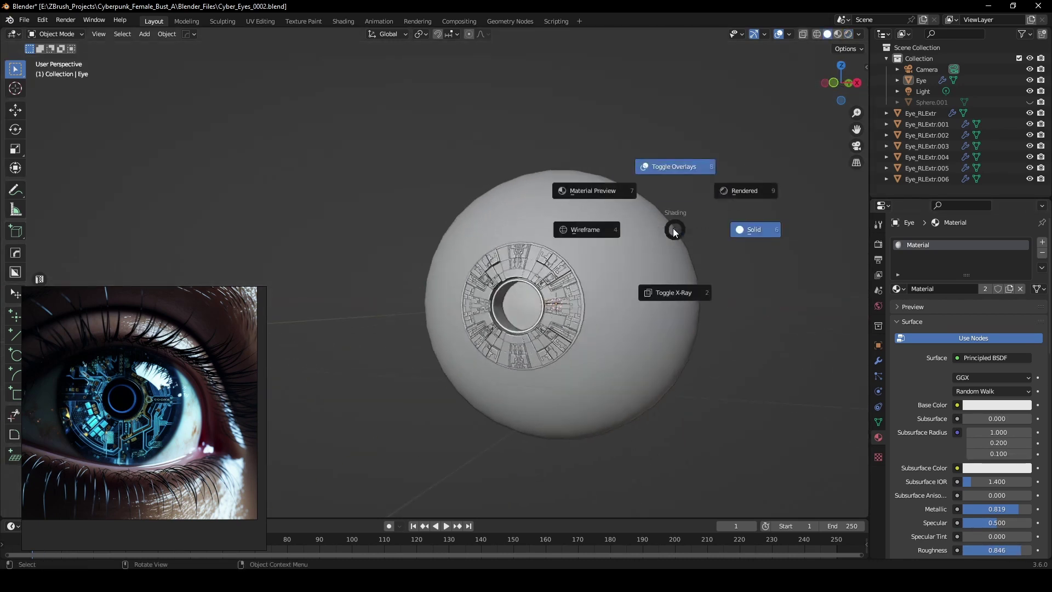
{"action": "left_click", "coordinate": [593, 191]}
{"action": "mouse_move", "coordinate": [633, 205]}
{"action": "middle_mouse_down"}
{"action": "mouse_move", "coordinate": [629, 251]}
{"action": "mouse_move", "coordinate": [527, 344]}
{"action": "middle_mouse_up"}
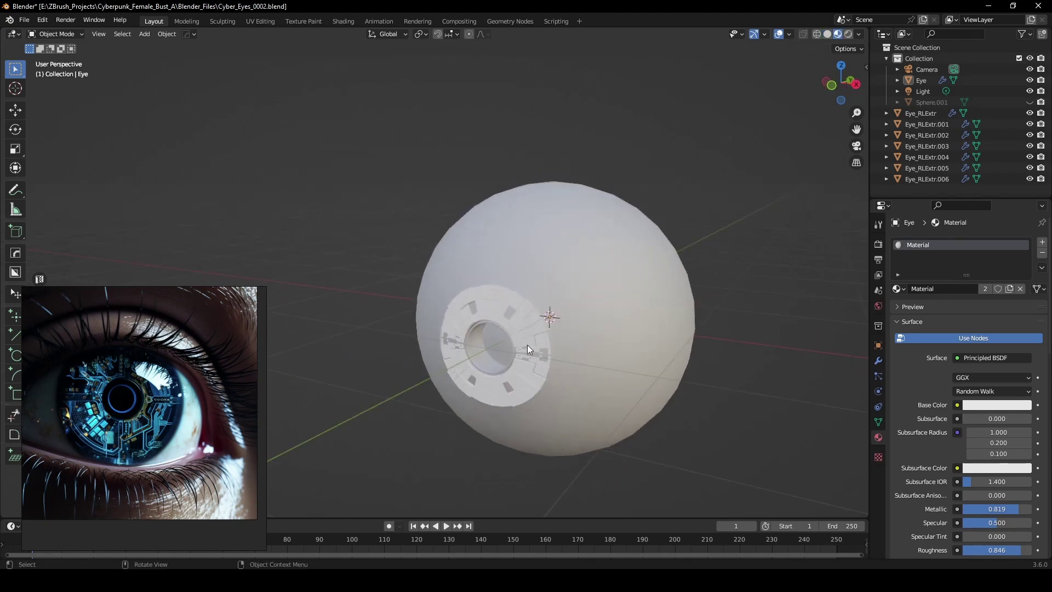
{"action": "scroll", "coordinate": [521, 333], "scroll_direction": "up", "scroll_amount": 6}
- Assign the existing material "Material" to the iris panels Eye_RLExtr.001 and Eye_RLExtr.004
{"action": "left_click", "coordinate": [591, 281]}
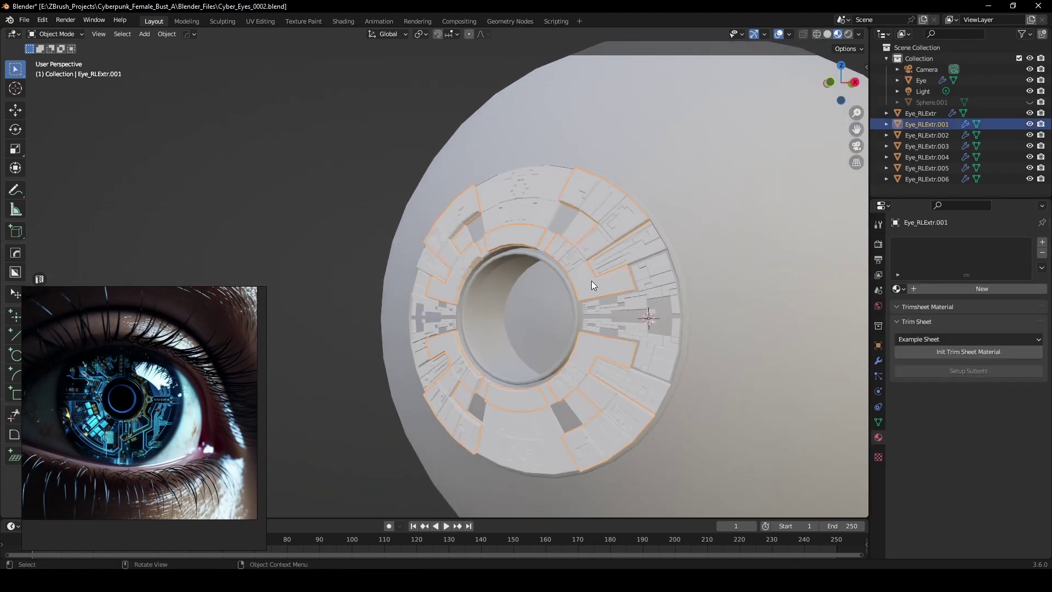
{"action": "left_click", "coordinate": [898, 290]}
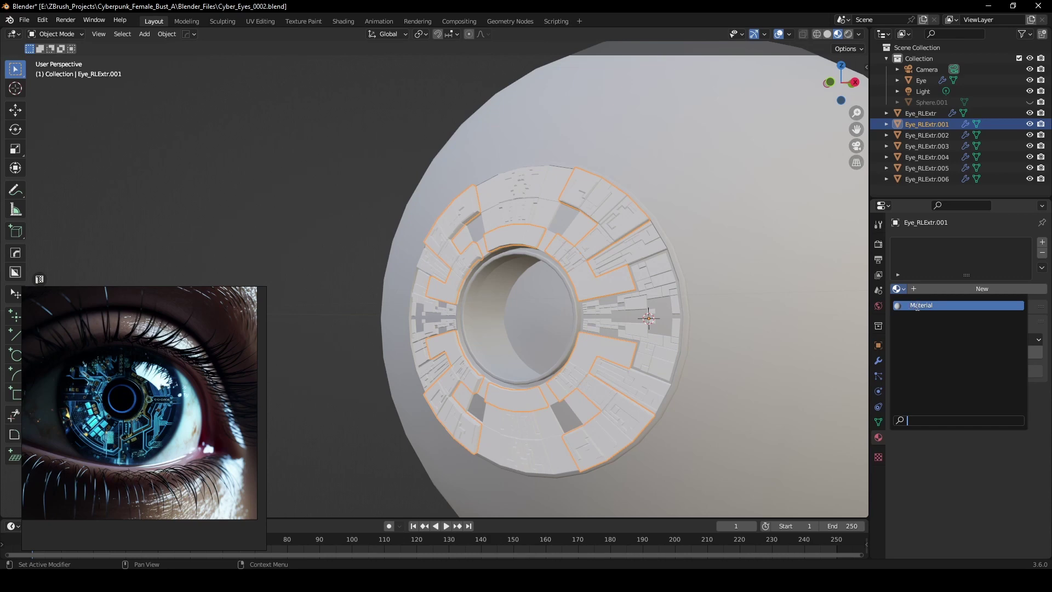
{"action": "left_click", "coordinate": [917, 305]}
{"action": "left_click", "coordinate": [623, 252]}
{"action": "left_click", "coordinate": [898, 290]}
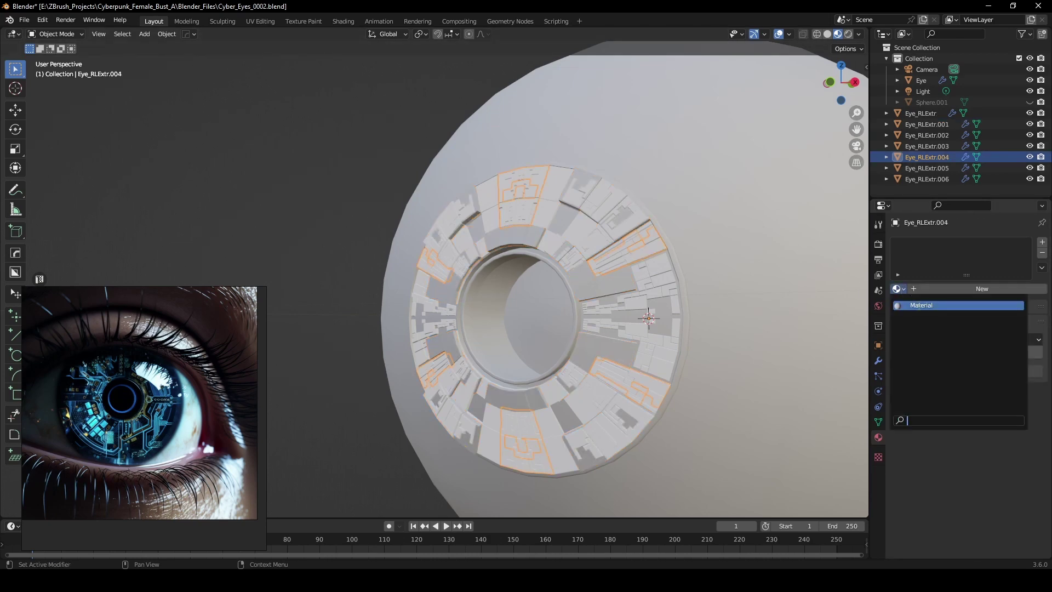
{"action": "left_click", "coordinate": [920, 305]}
- Assign the existing material "Material" to the iris panels Eye_RLExtr.006 and Eye_RLExtr.003
{"action": "left_click", "coordinate": [668, 280]}
{"action": "left_click", "coordinate": [899, 290]}
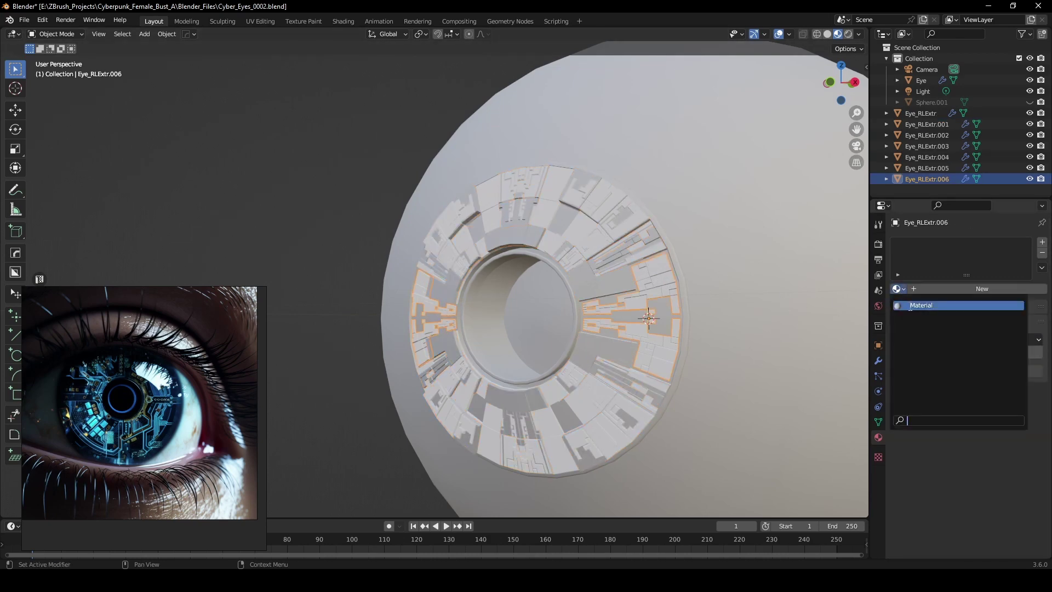
{"action": "left_click", "coordinate": [921, 305]}
{"action": "left_click", "coordinate": [601, 244]}
{"action": "left_click", "coordinate": [899, 289]}
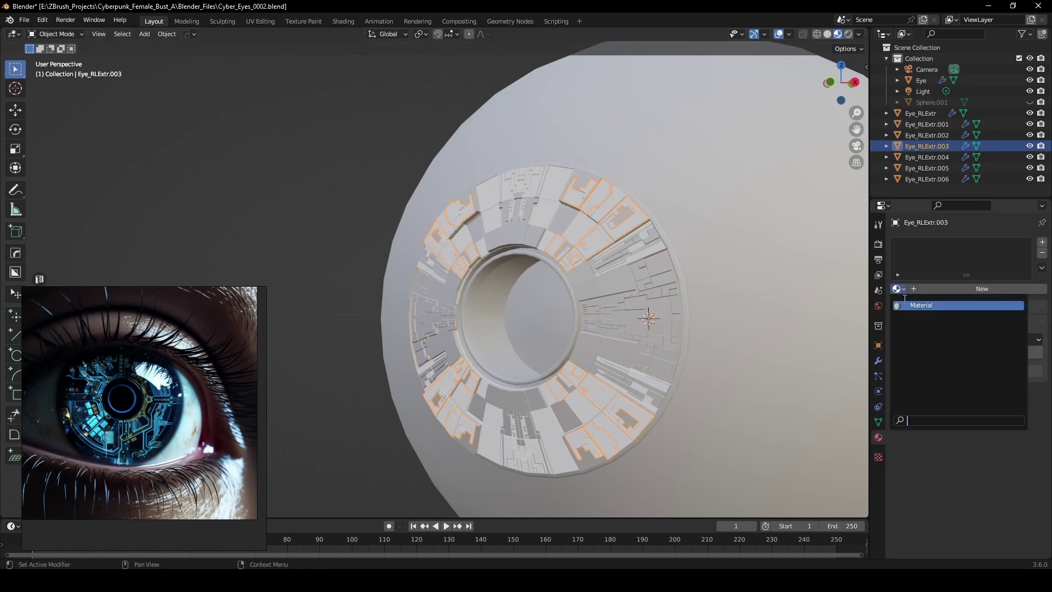
{"action": "left_click", "coordinate": [917, 305]}
- Assign the existing material "Material" to the iris panels Eye_RLExtr and Eye_RLExtr.005
{"action": "left_click", "coordinate": [560, 228]}
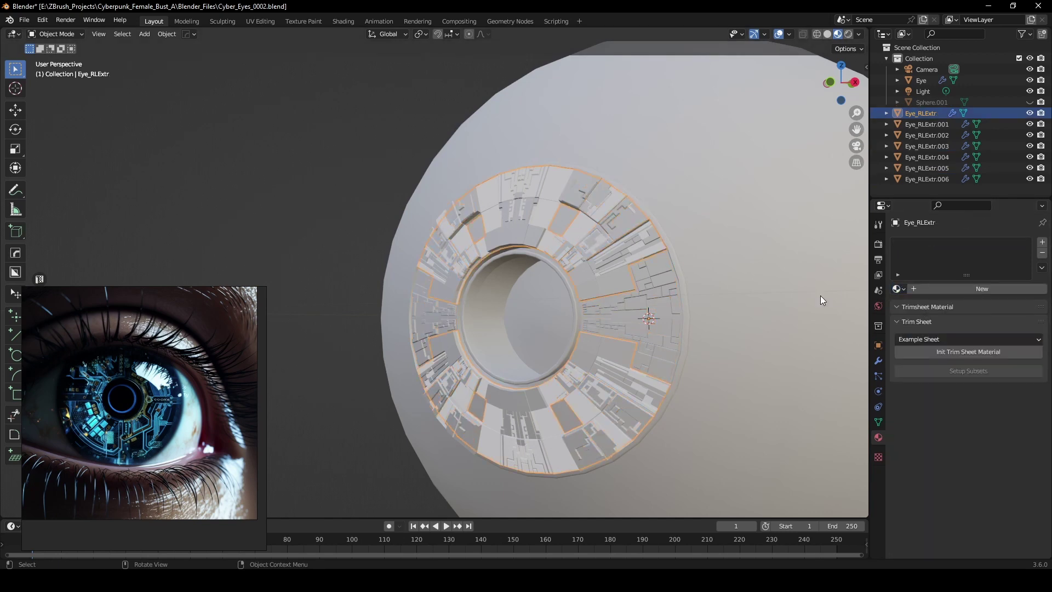
{"action": "left_click", "coordinate": [899, 290]}
{"action": "left_click", "coordinate": [916, 306]}
{"action": "left_click", "coordinate": [595, 251]}
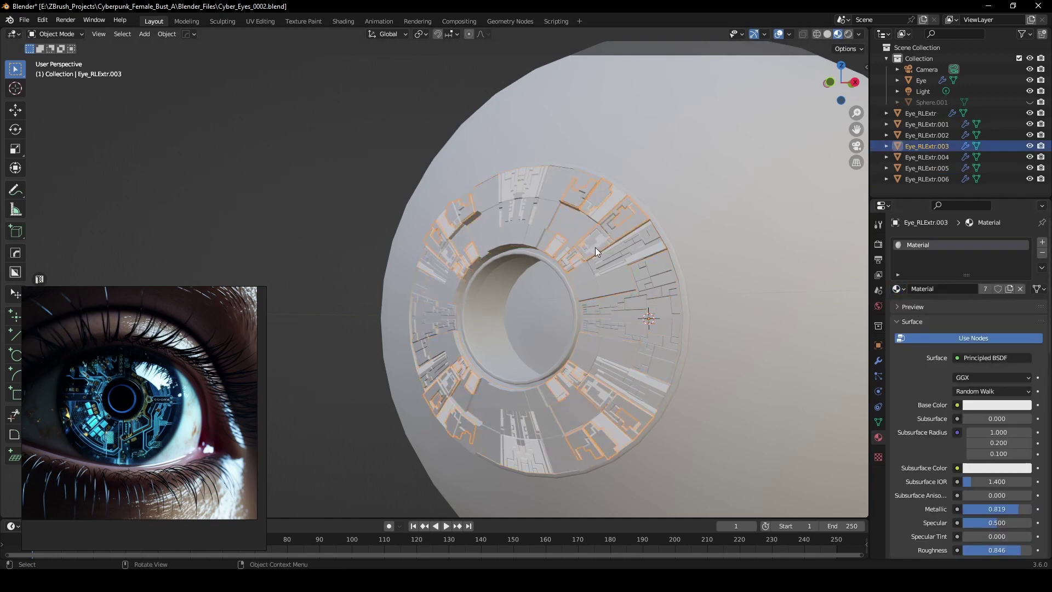
{"action": "left_click", "coordinate": [899, 289]}
{"action": "left_click", "coordinate": [528, 176]}
{"action": "left_click", "coordinate": [898, 289]}
{"action": "left_click", "coordinate": [912, 305]}
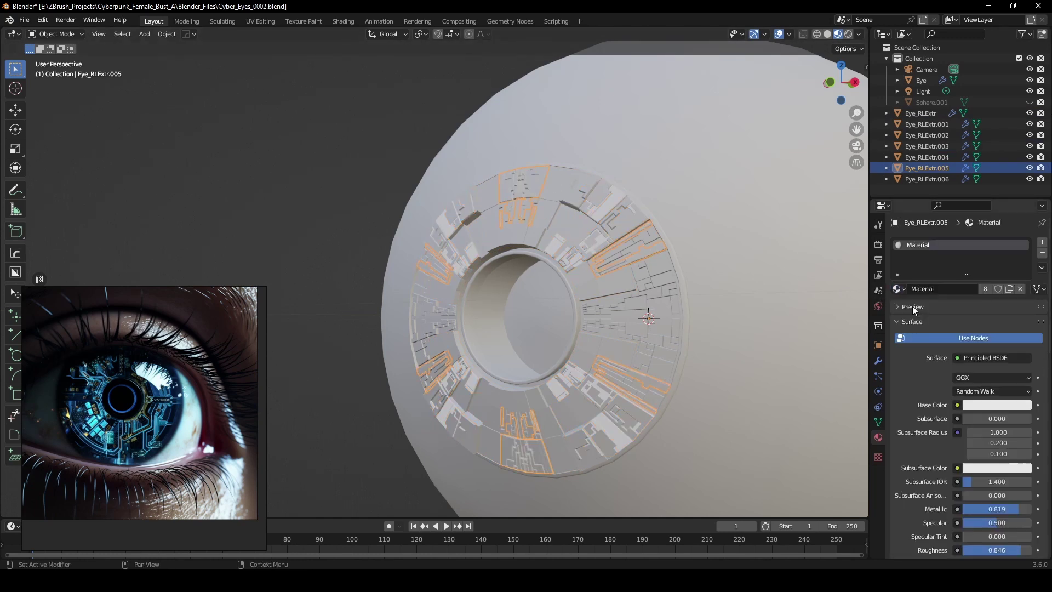
- Assign the existing material "Material" to the iris panel Eye_RLExtr.002 and clear the selection
{"action": "left_click", "coordinate": [614, 206]}
{"action": "left_click", "coordinate": [898, 289]}
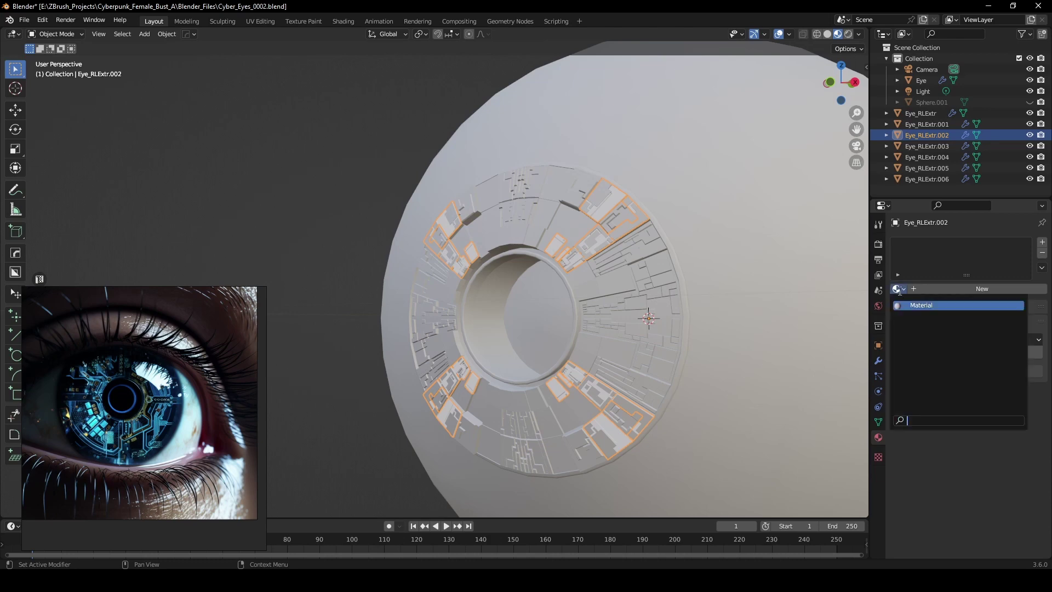
{"action": "left_click", "coordinate": [912, 305]}
{"action": "left_click", "coordinate": [376, 180]}
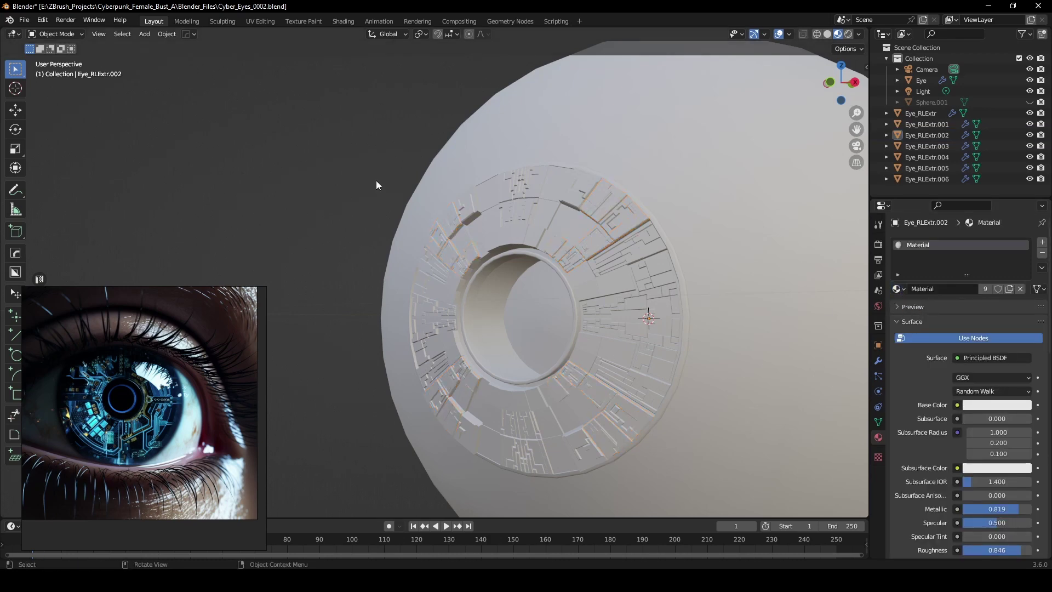
- Switch the viewport to Rendered shading and bring the whole scene with the light and camera into view
{"action": "scroll", "coordinate": [376, 183], "scroll_direction": "down", "scroll_amount": 2}
{"action": "key", "text": "z"}
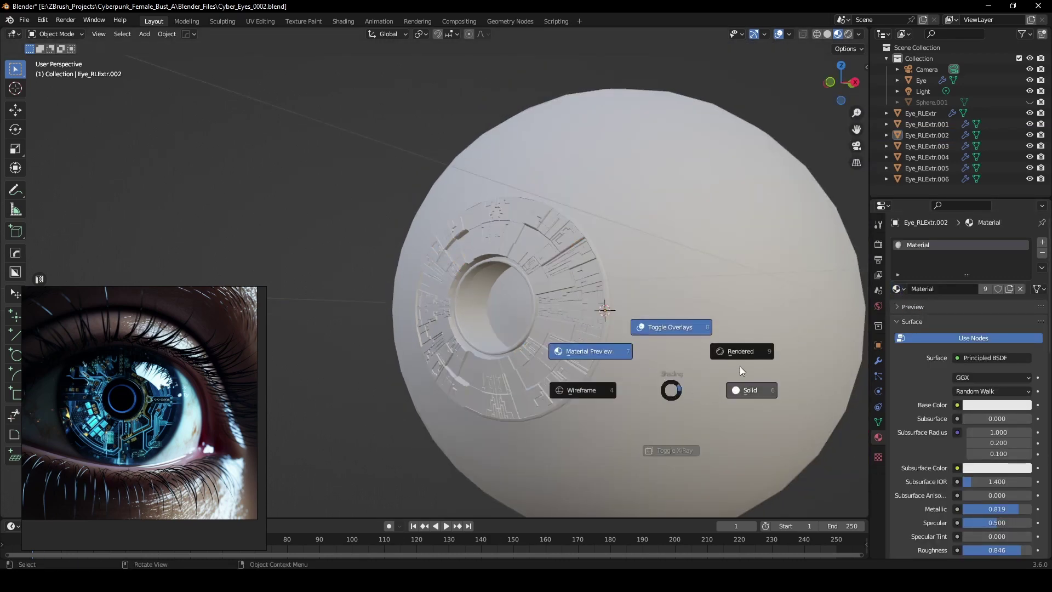
{"action": "left_click", "coordinate": [737, 351]}
{"action": "mouse_move", "coordinate": [719, 347]}
{"action": "middle_mouse_down"}
{"action": "mouse_move", "coordinate": [590, 307]}
{"action": "mouse_move", "coordinate": [560, 332]}
{"action": "mouse_move", "coordinate": [533, 330]}
{"action": "mouse_move", "coordinate": [542, 328]}
{"action": "mouse_move", "coordinate": [518, 299]}
{"action": "middle_mouse_up"}
{"action": "scroll", "coordinate": [560, 332], "scroll_direction": "down", "scroll_amount": 7}
{"action": "scroll", "coordinate": [533, 331], "scroll_direction": "down", "scroll_amount": 3}
{"action": "scroll", "coordinate": [505, 281], "scroll_direction": "up", "scroll_amount": 1}
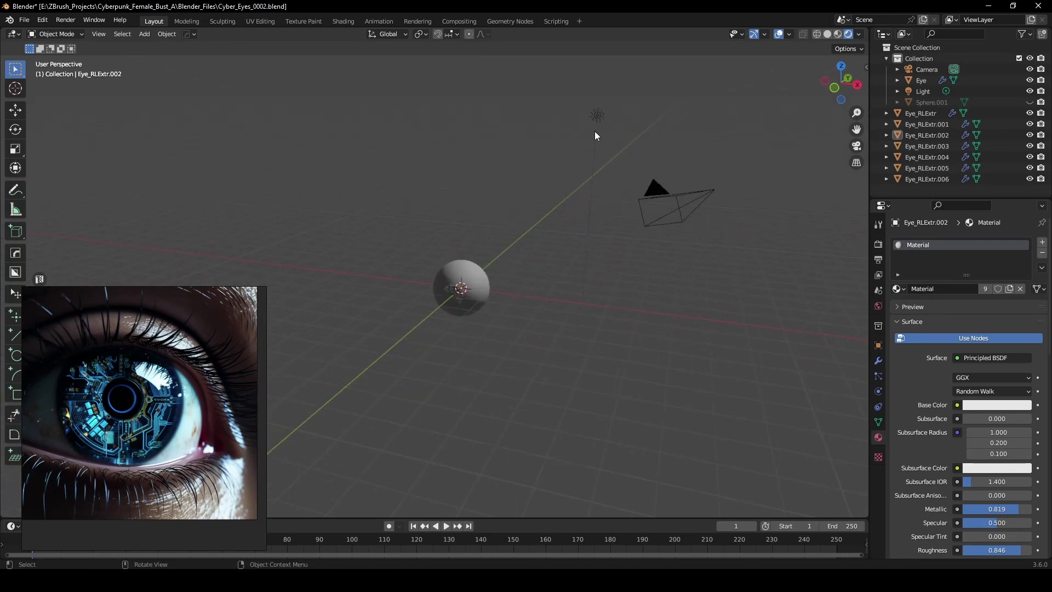
- Move the point light to the front side of the eyeball so it illuminates the iris
{"action": "left_click", "coordinate": [596, 116]}
{"action": "key", "text": "g"}
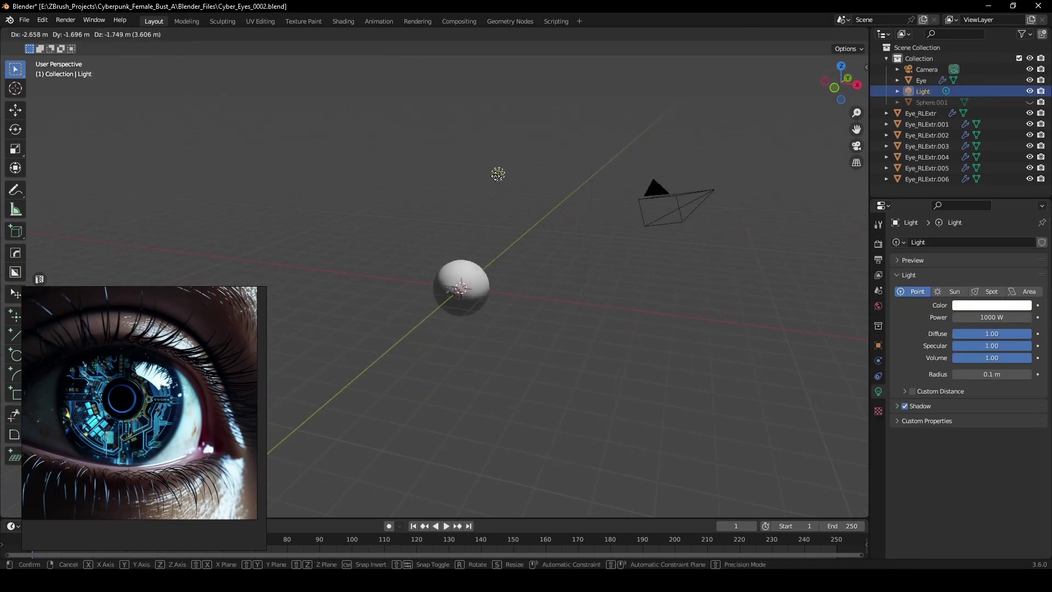
{"action": "left_click", "coordinate": [393, 309]}
{"action": "scroll", "coordinate": [412, 312], "scroll_direction": "up", "scroll_amount": 4}
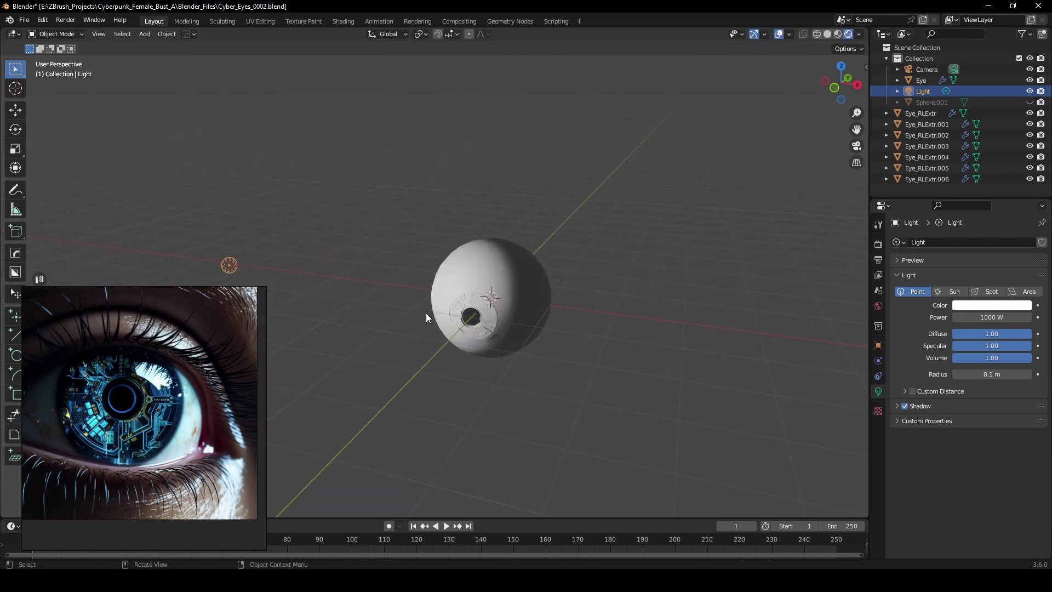
{"action": "scroll", "coordinate": [417, 283], "scroll_direction": "down", "scroll_amount": 1}
{"action": "middle_click_drag", "start_coordinate": [426, 314], "coordinate": [532, 277]}
{"action": "scroll", "coordinate": [417, 284], "scroll_direction": "up", "scroll_amount": 4}
{"action": "scroll", "coordinate": [446, 284], "scroll_direction": "down", "scroll_amount": 1}
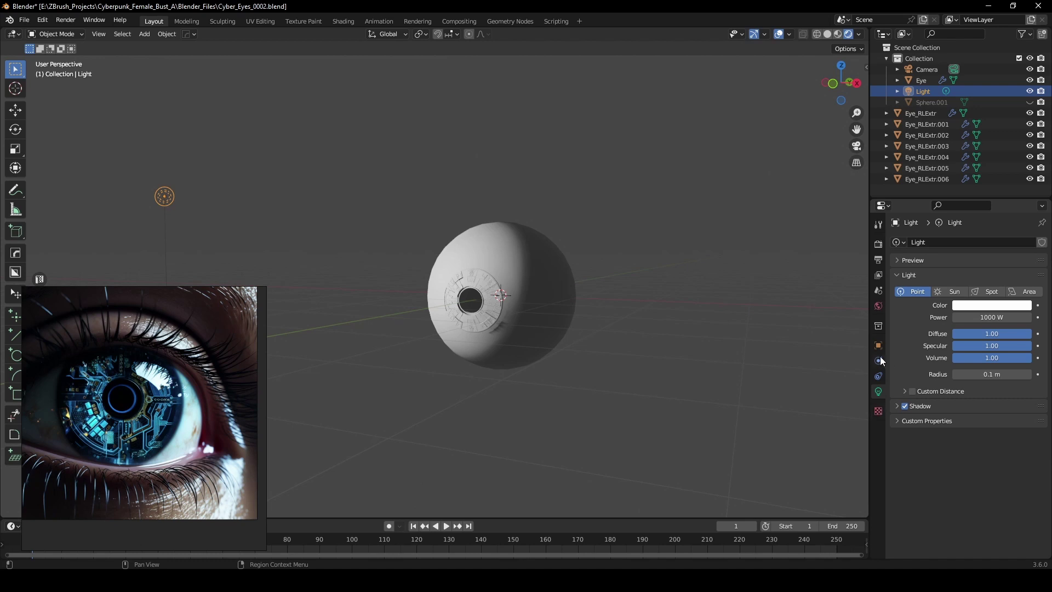
- Set the eye material's Metallic to 1.000 and its Roughness to 0.406
{"action": "left_click", "coordinate": [560, 270]}
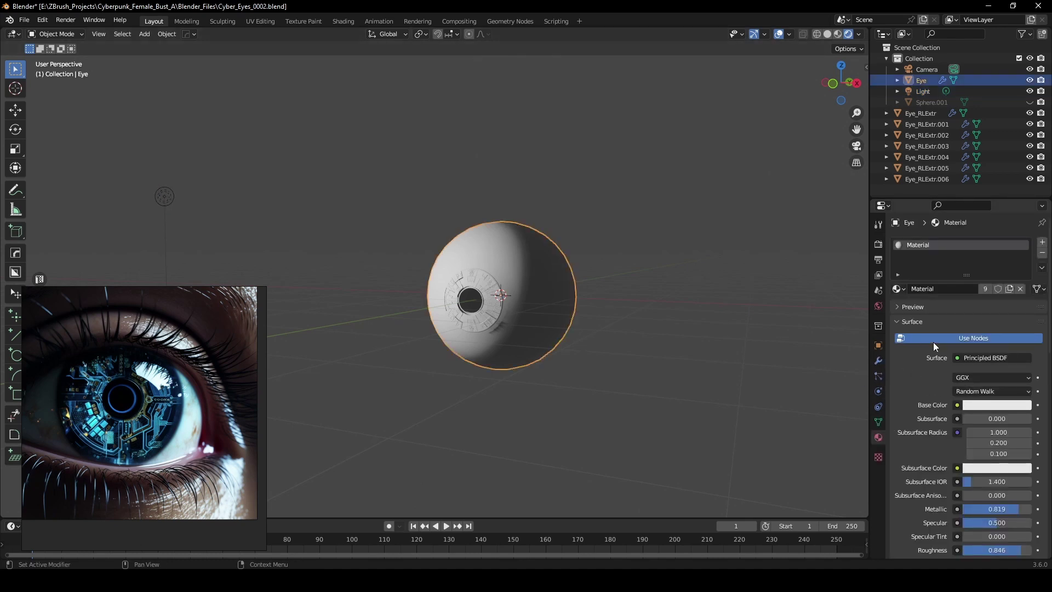
{"action": "scroll", "coordinate": [933, 463], "scroll_direction": "down", "scroll_amount": 3}
{"action": "mouse_move", "coordinate": [1015, 443]}
{"action": "left_mouse_down"}
{"action": "mouse_move", "coordinate": [1030, 444]}
{"action": "mouse_move", "coordinate": [973, 444]}
{"action": "mouse_move", "coordinate": [1031, 444]}
{"action": "left_mouse_up"}
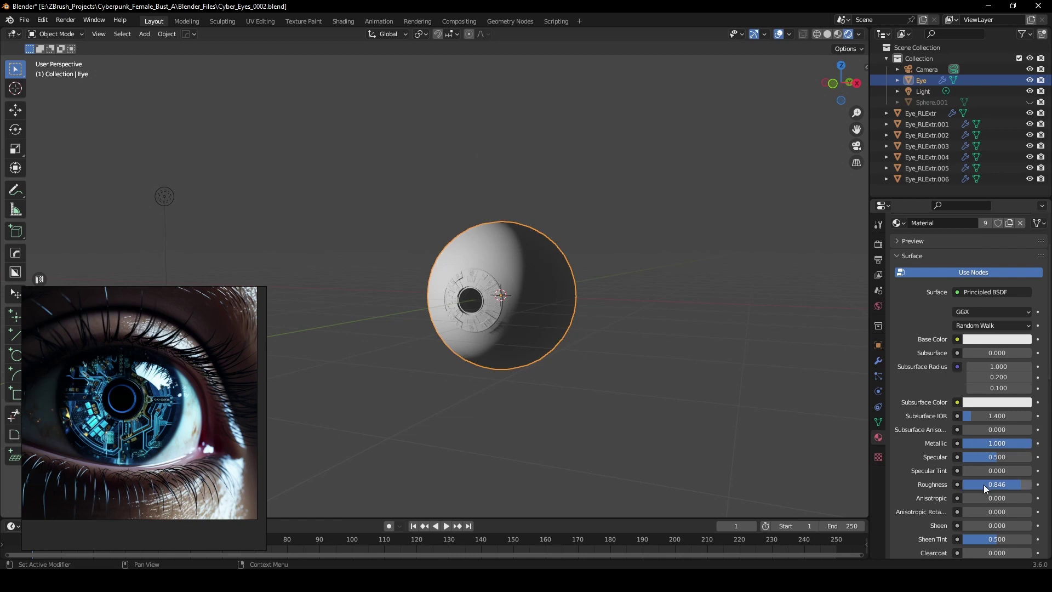
{"action": "left_click_drag", "start_coordinate": [1020, 485], "coordinate": [994, 484]}
- Examine the metallic iris panels up close and the whole eyeball from the front under the new lighting
{"action": "scroll", "coordinate": [627, 342], "scroll_direction": "up", "scroll_amount": 8}
{"action": "mouse_move", "coordinate": [627, 342]}
{"action": "middle_mouse_down"}
{"action": "mouse_move", "coordinate": [616, 320]}
{"action": "mouse_move", "coordinate": [621, 334]}
{"action": "middle_mouse_up"}
{"action": "left_click", "coordinate": [613, 211]}
{"action": "scroll", "coordinate": [613, 211], "scroll_direction": "up", "scroll_amount": 5}
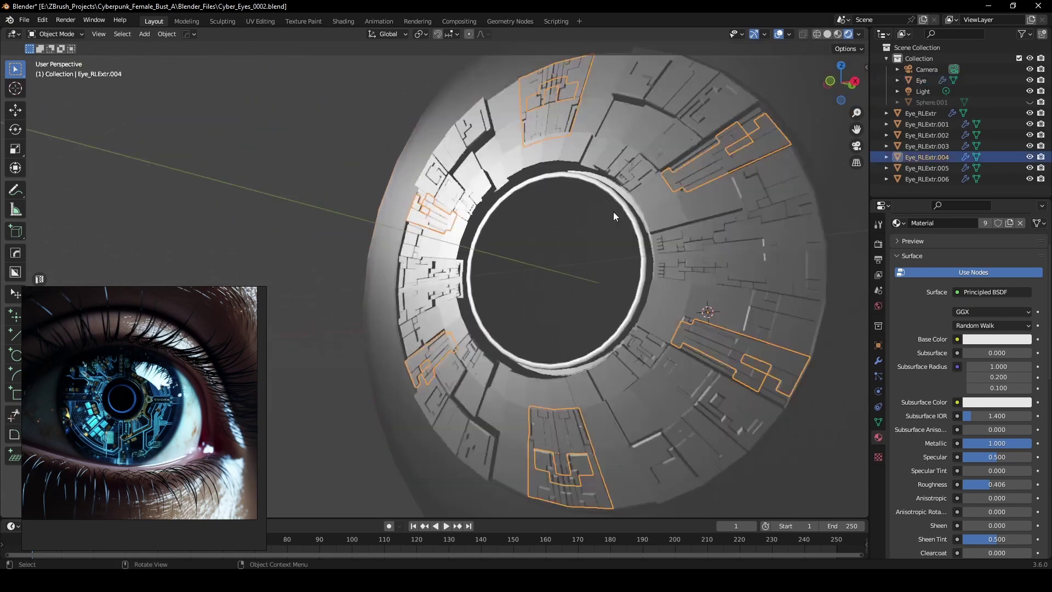
{"action": "middle_click_drag", "start_coordinate": [613, 212], "coordinate": [606, 223]}
{"action": "scroll", "coordinate": [606, 222], "scroll_direction": "down", "scroll_amount": 3}
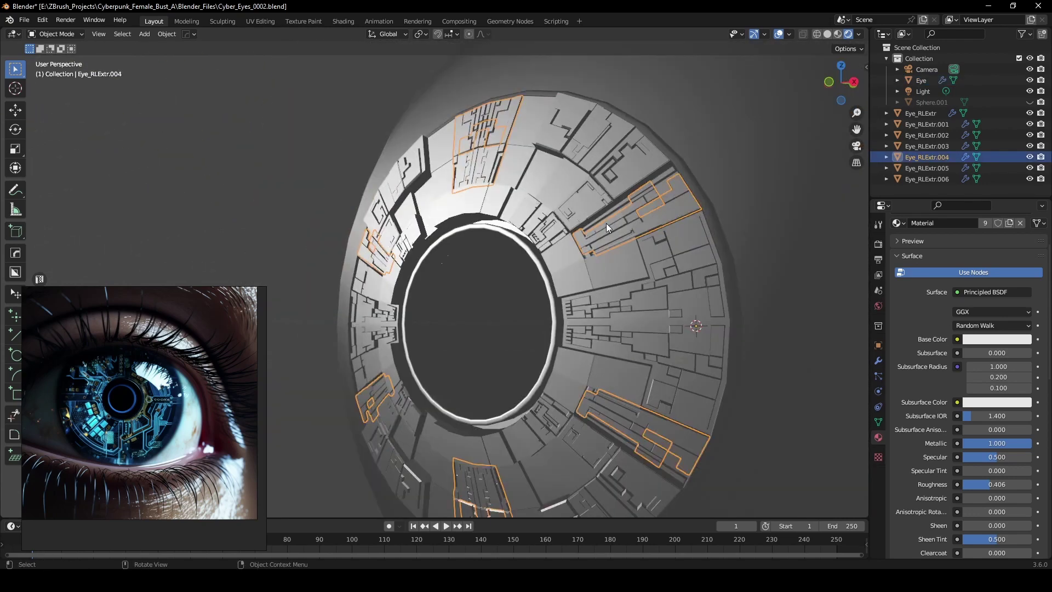
{"action": "left_click", "coordinate": [279, 163]}
{"action": "left_click", "coordinate": [489, 122]}
{"action": "middle_click_drag", "start_coordinate": [501, 128], "coordinate": [625, 249]}
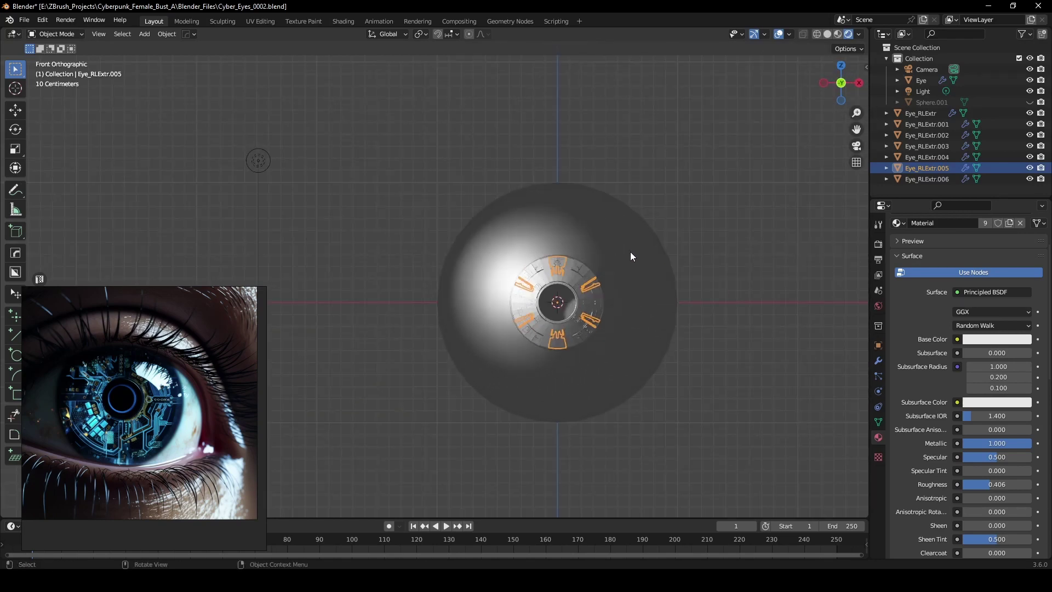
{"action": "scroll", "coordinate": [630, 256], "scroll_direction": "up", "scroll_amount": 2}
{"action": "middle_click_drag", "start_coordinate": [685, 296], "coordinate": [615, 289], "text": "shift"}
- Clear the selection and save the current Blender file
{"action": "left_click", "coordinate": [746, 257]}
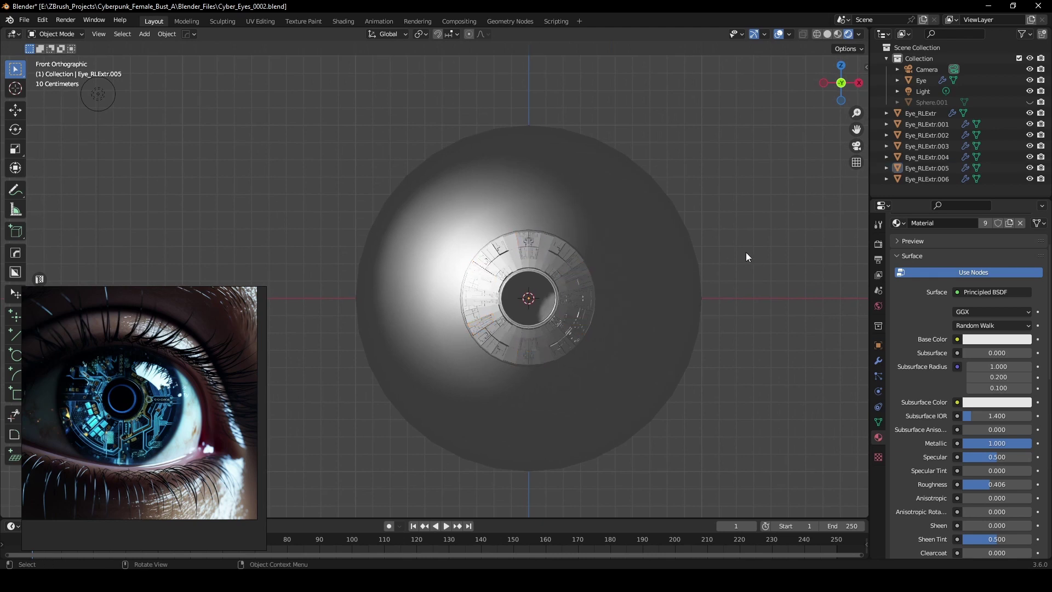
{"action": "key", "text": "ctrl+s"}
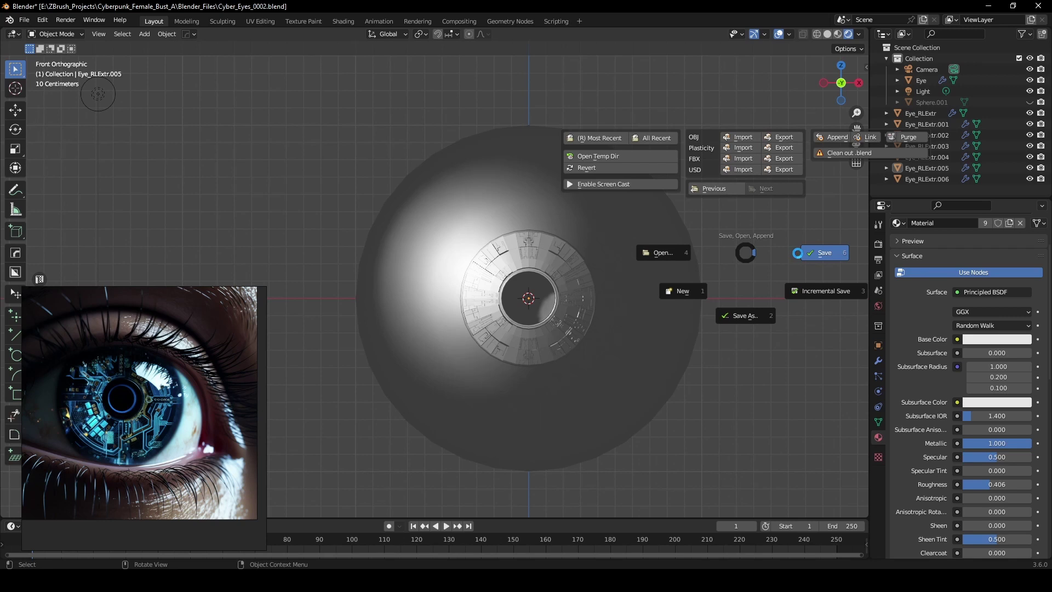
{"action": "left_click", "coordinate": [798, 254]}
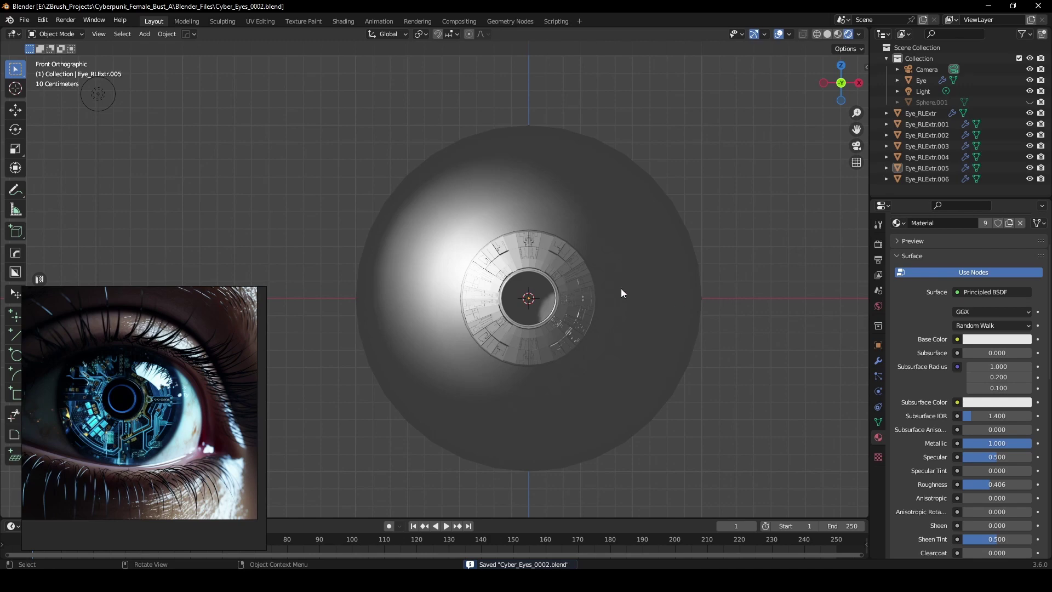
- Switch the viewport back to Solid shading with the whole eyeball in view
{"action": "scroll", "coordinate": [552, 304], "scroll_direction": "up", "scroll_amount": 3}
{"action": "middle_click_drag", "start_coordinate": [552, 304], "coordinate": [615, 318]}
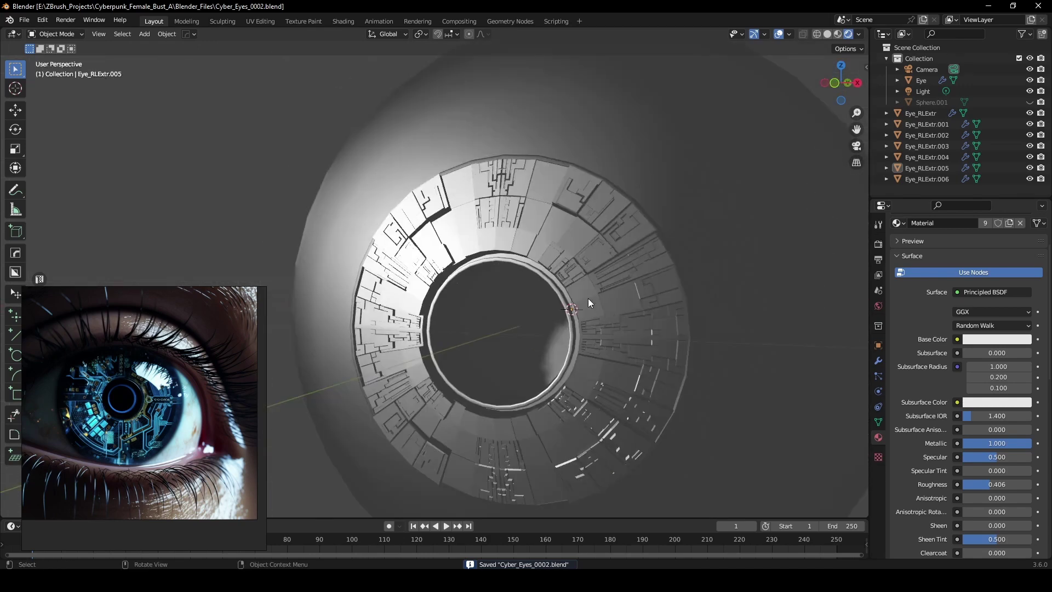
{"action": "key", "text": "z"}
{"action": "left_click", "coordinate": [669, 299]}
{"action": "scroll", "coordinate": [597, 265], "scroll_direction": "down", "scroll_amount": 4}
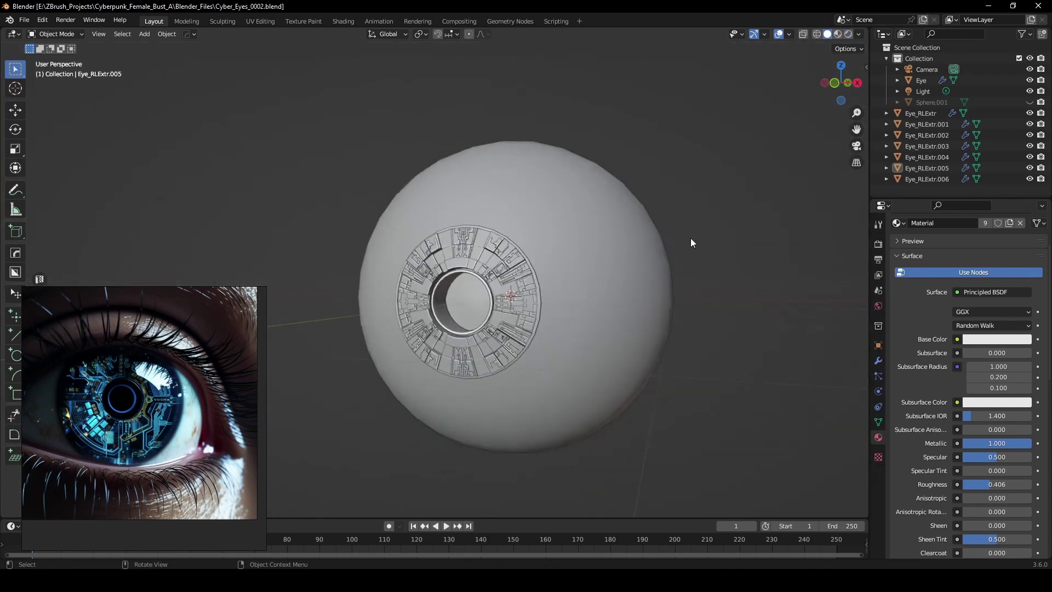
- Convert the Eye object to a mesh so its modifiers are applied
{"action": "left_click", "coordinate": [618, 236]}
{"action": "right_click", "coordinate": [606, 225]}
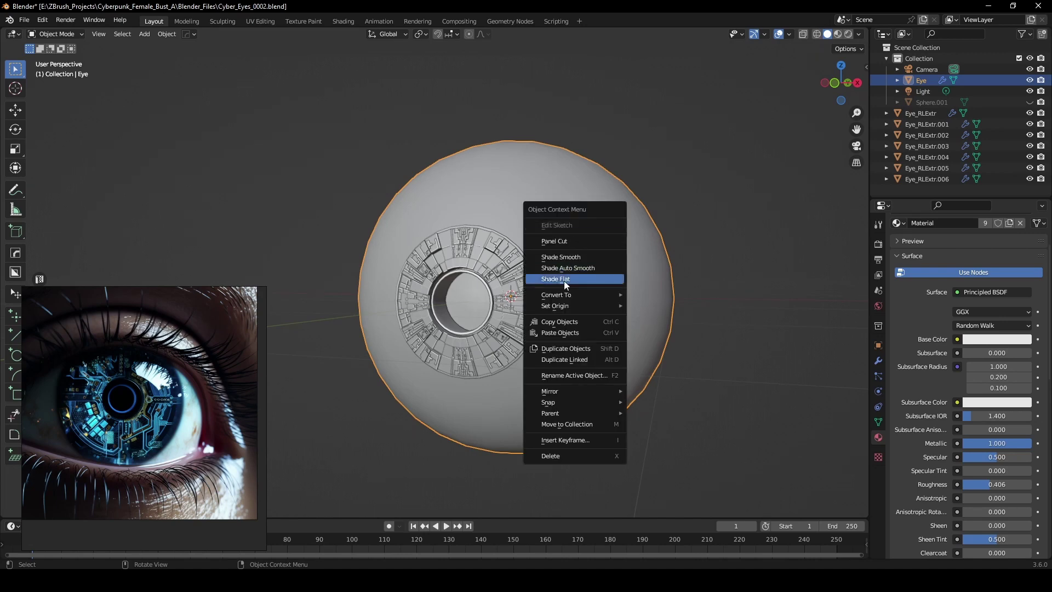
{"action": "mouse_move", "coordinate": [584, 297]}
{"action": "left_click", "coordinate": [682, 305]}
{"action": "scroll", "coordinate": [580, 325], "scroll_direction": "up", "scroll_amount": 2}
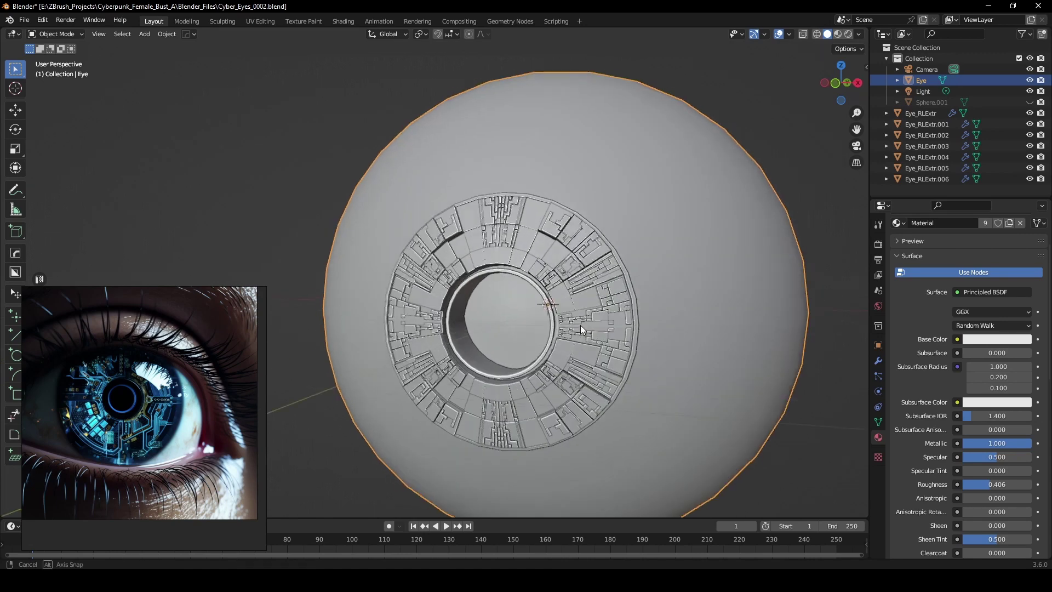
- Enter Edit Mode on the eye and show the pupil's topology in the front view
{"action": "key", "text": "Tab"}
{"action": "scroll", "coordinate": [575, 327], "scroll_direction": "up", "scroll_amount": 6}
{"action": "scroll", "coordinate": [573, 329], "scroll_direction": "down", "scroll_amount": 3}
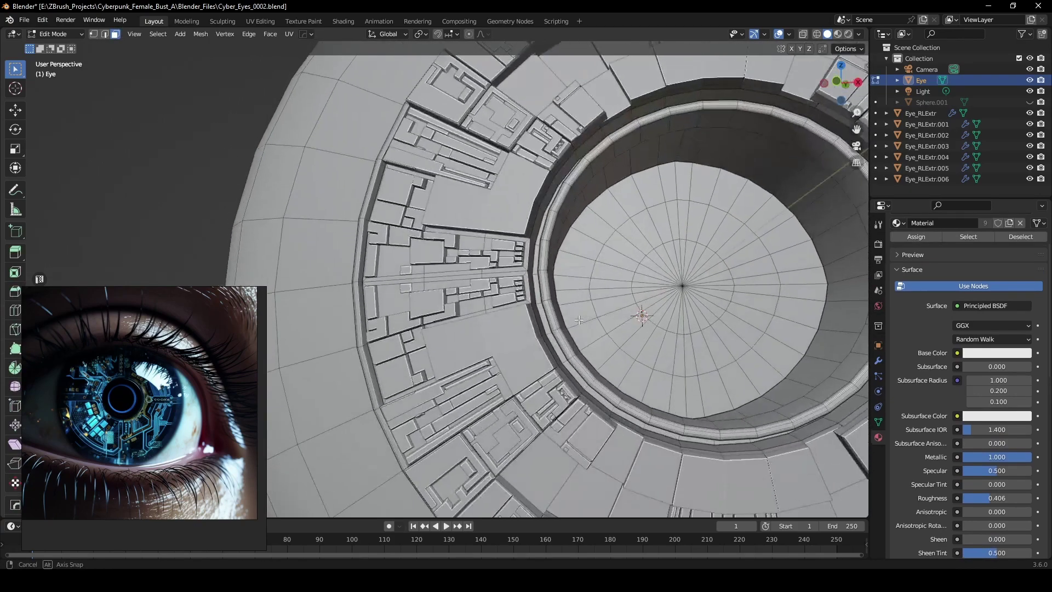
{"action": "scroll", "coordinate": [581, 326], "scroll_direction": "down", "scroll_amount": 4}
{"action": "key", "text": "KP_1"}
{"action": "scroll", "coordinate": [587, 324], "scroll_direction": "up", "scroll_amount": 3}
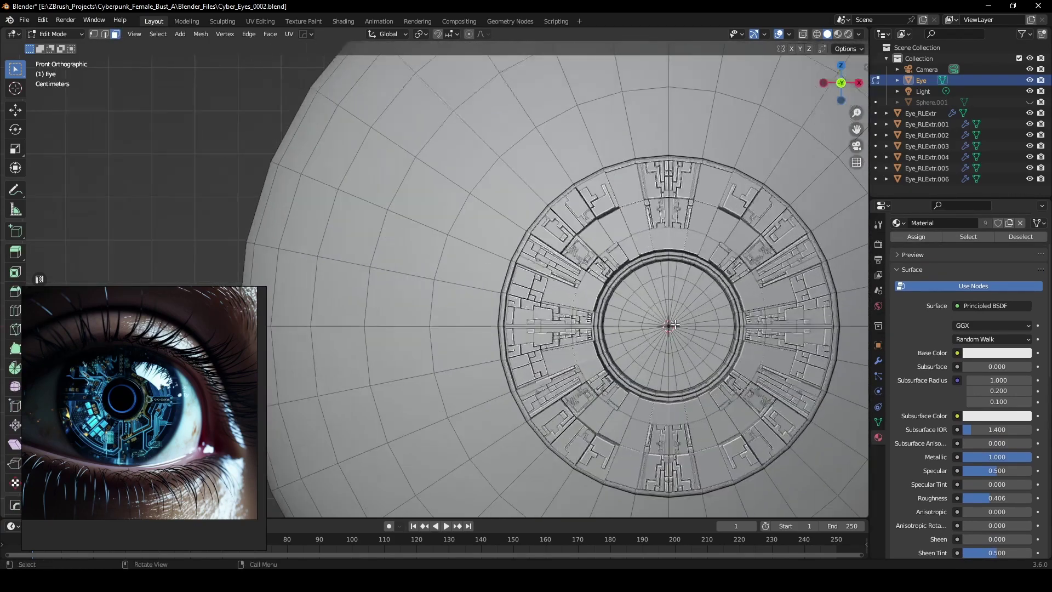
{"action": "middle_click_drag", "start_coordinate": [762, 338], "coordinate": [551, 305], "text": "shift"}
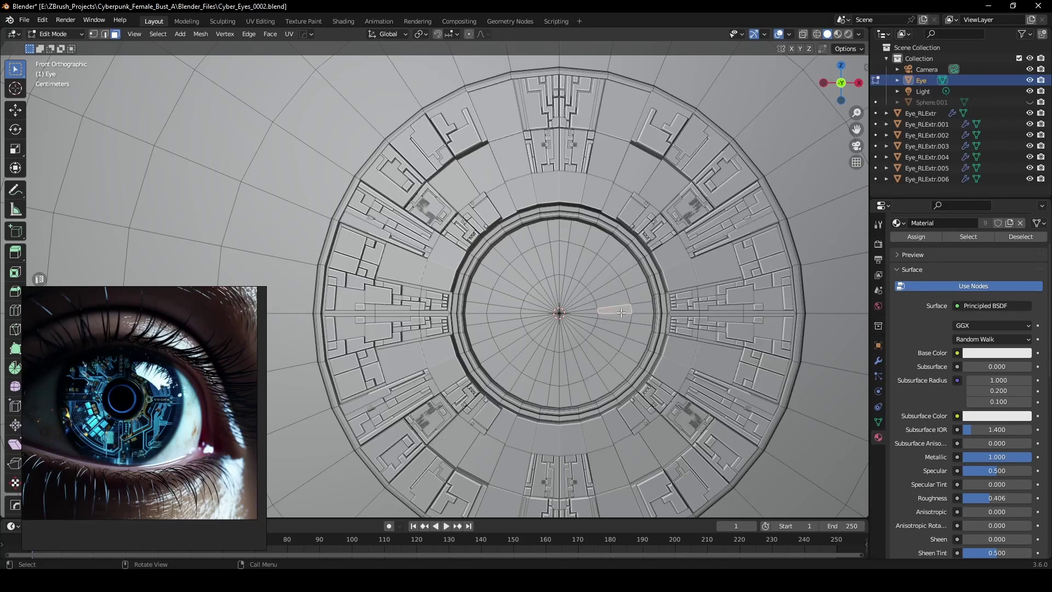
- Switch to edge selection and select a radial edge in the outer ring of the pupil floor
{"action": "mouse_move", "coordinate": [618, 314]}
{"action": "middle_mouse_down"}
{"action": "mouse_move", "coordinate": [648, 317]}
{"action": "mouse_move", "coordinate": [592, 301]}
{"action": "mouse_move", "coordinate": [607, 301]}
{"action": "middle_mouse_up"}
{"action": "scroll", "coordinate": [624, 314], "scroll_direction": "down", "scroll_amount": 3}
{"action": "scroll", "coordinate": [625, 314], "scroll_direction": "down", "scroll_amount": 3}
{"action": "scroll", "coordinate": [627, 322], "scroll_direction": "up", "scroll_amount": 3}
{"action": "scroll", "coordinate": [627, 322], "scroll_direction": "up", "scroll_amount": 2}
{"action": "left_click", "coordinate": [578, 304]}
{"action": "key", "text": "2"}
{"action": "left_click", "coordinate": [577, 303]}
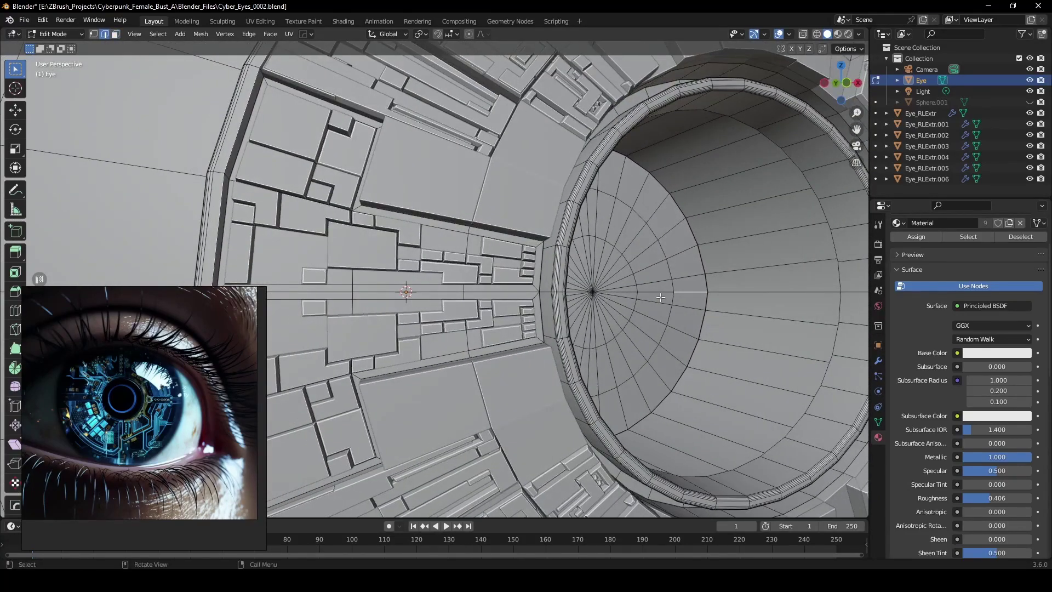
{"action": "key", "text": "g"}
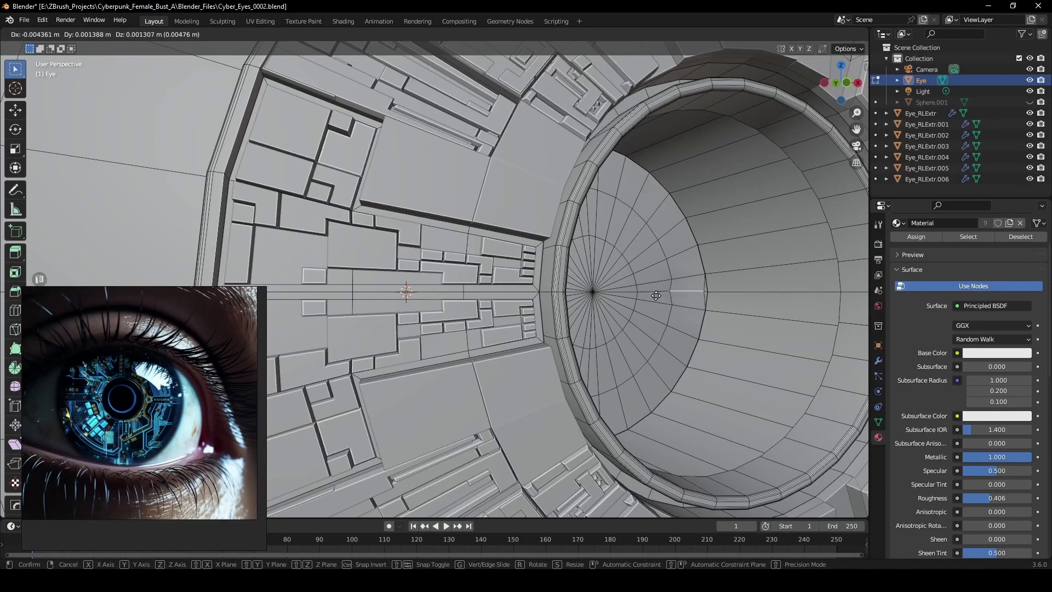
{"action": "right_click", "coordinate": [661, 296]}
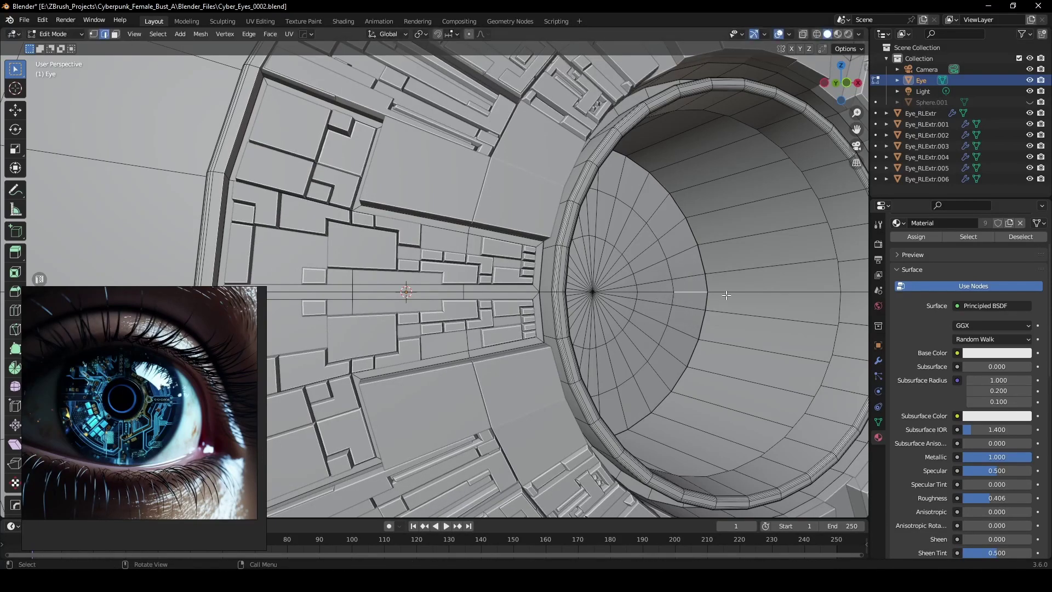
- Merge the pupil floor's duplicate vertices by distance, with the selection grown from its centre vertex onto the first band of the inner wall
{"action": "left_click", "coordinate": [700, 259], "text": "alt"}
{"action": "scroll", "coordinate": [703, 259], "scroll_direction": "down", "scroll_amount": 3}
{"action": "key", "text": "Tab"}
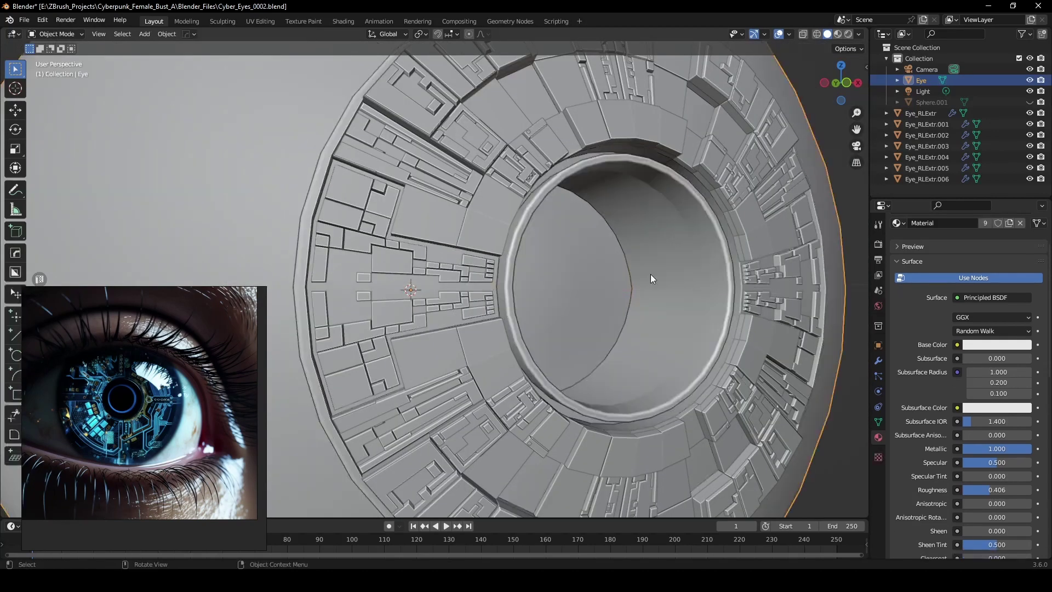
{"action": "middle_click_drag", "start_coordinate": [649, 274], "coordinate": [643, 274]}
{"action": "key", "text": "Tab"}
{"action": "scroll", "coordinate": [601, 282], "scroll_direction": "up", "scroll_amount": 3}
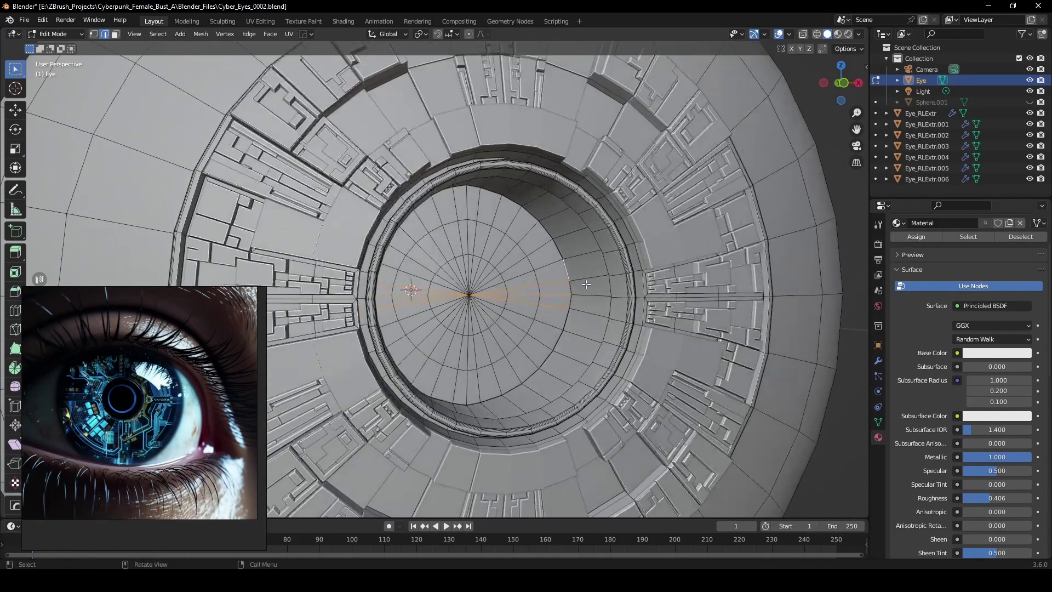
{"action": "key", "text": "1"}
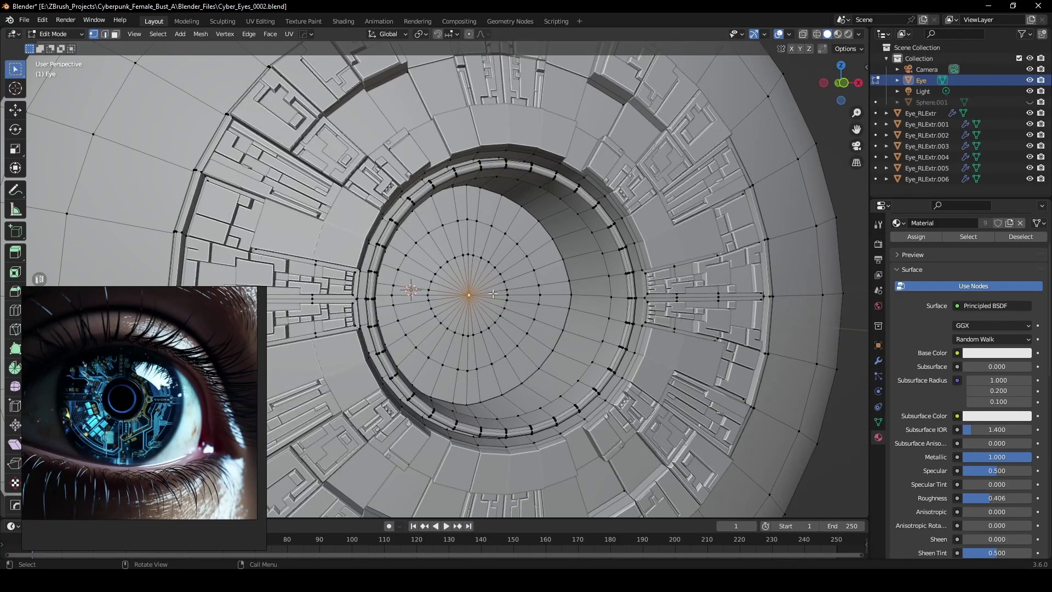
{"action": "key", "text": "ctrl+KP_Add"}
{"action": "key", "text": "ctrl+KP_Add"}
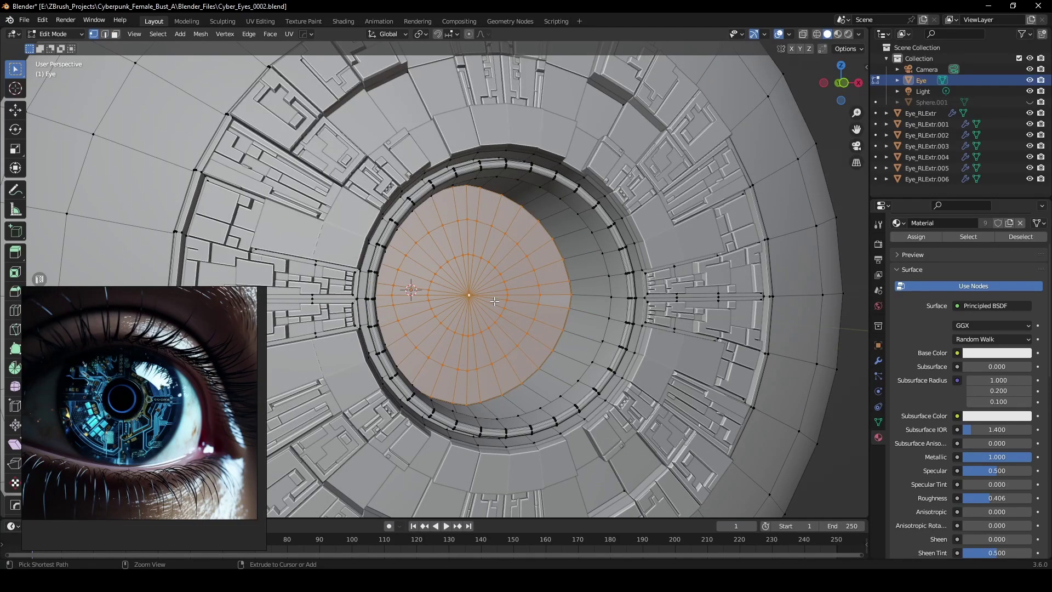
{"action": "key", "text": "ctrl+KP_Add"}
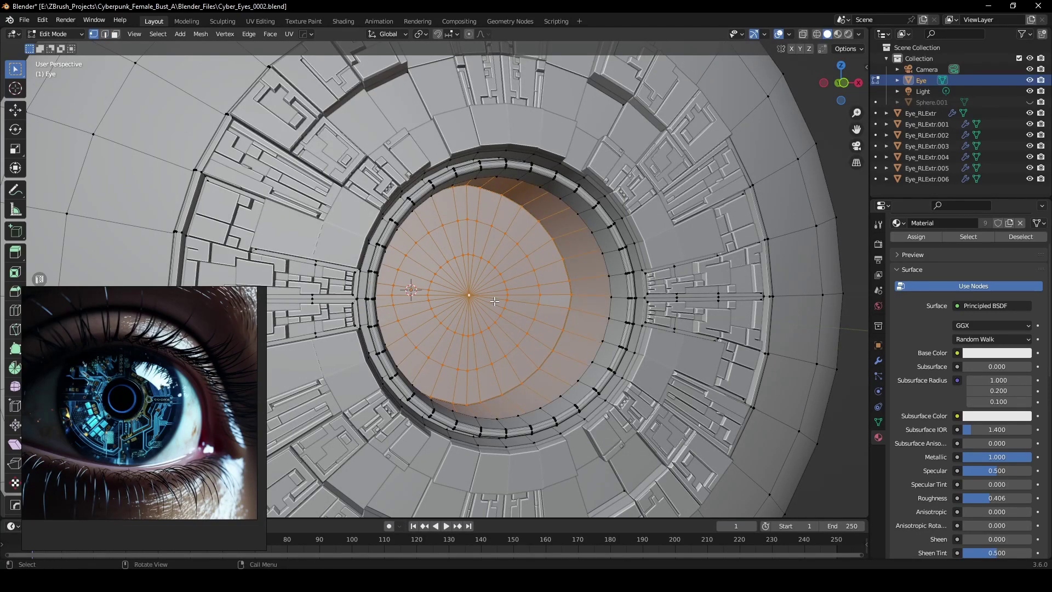
{"action": "key", "text": "m"}
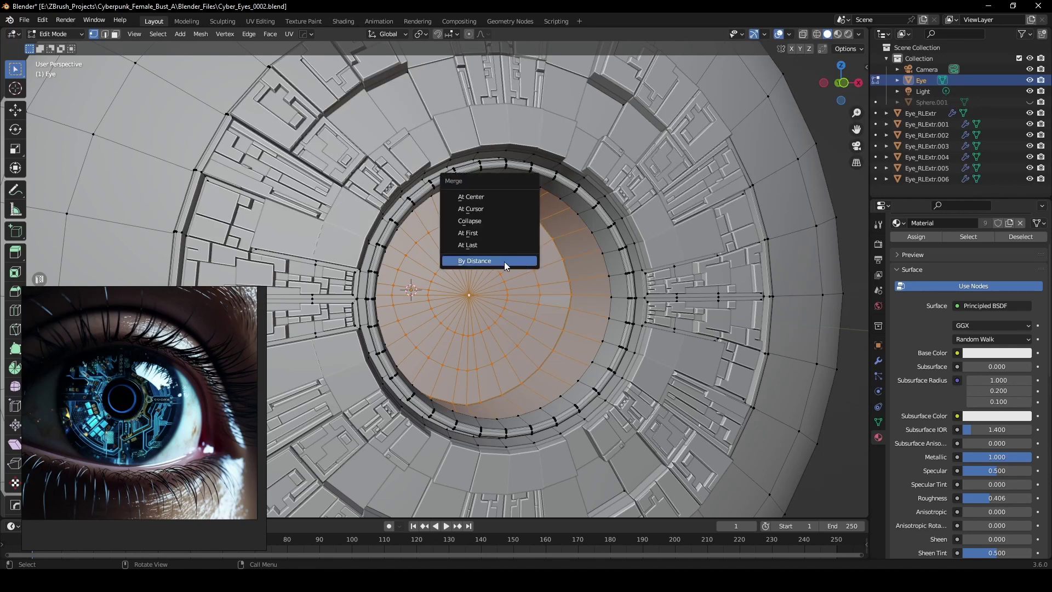
{"action": "left_click", "coordinate": [504, 261]}
- Test the merge by trying to move an edge and a vertex on the pupil floor's rim
{"action": "left_click", "coordinate": [569, 268]}
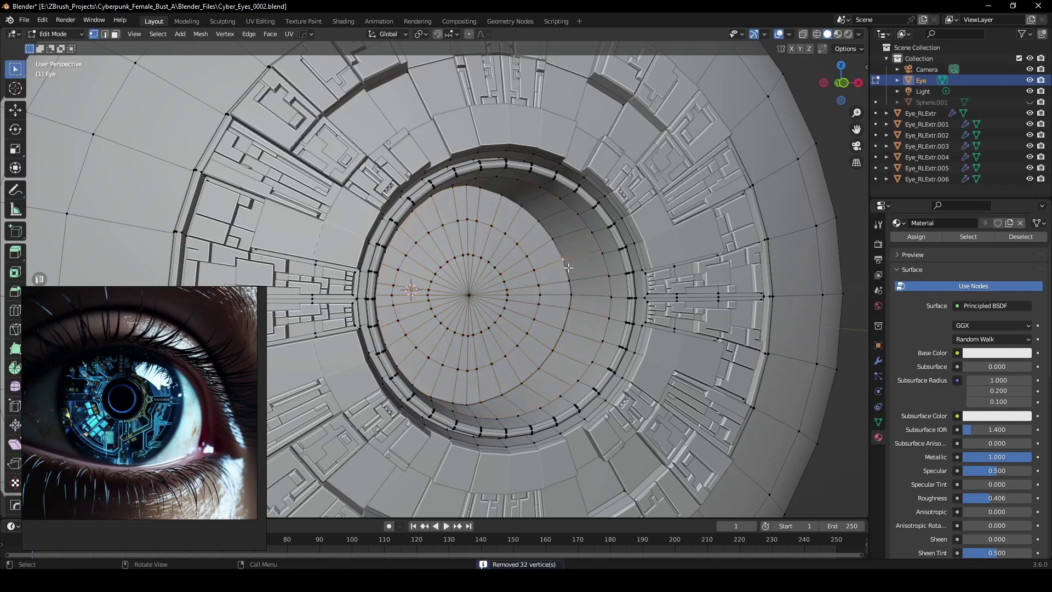
{"action": "key", "text": "2"}
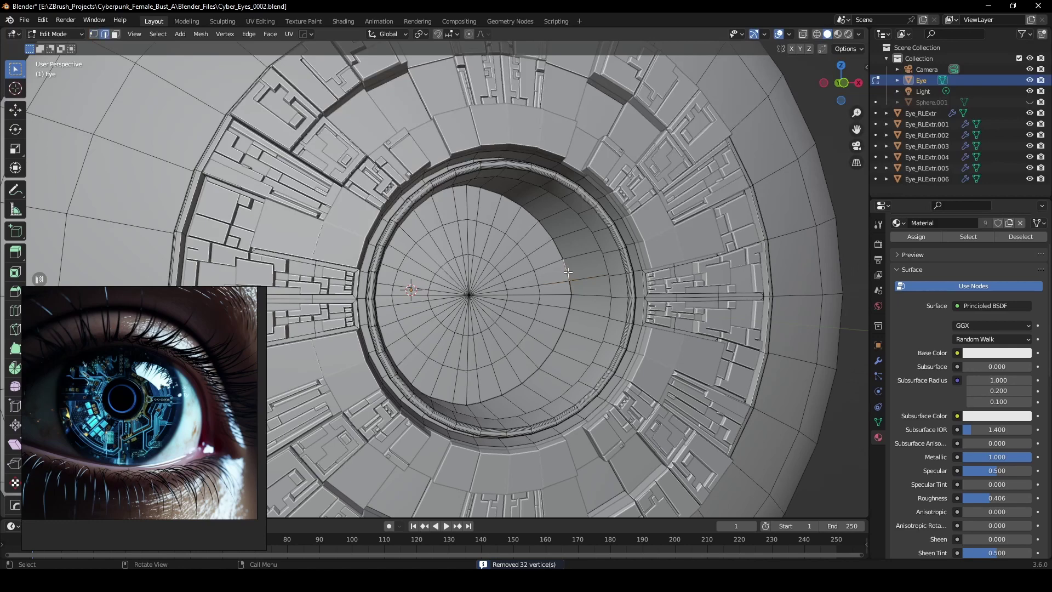
{"action": "left_click", "coordinate": [572, 274]}
{"action": "middle_click_drag", "start_coordinate": [576, 278], "coordinate": [616, 283]}
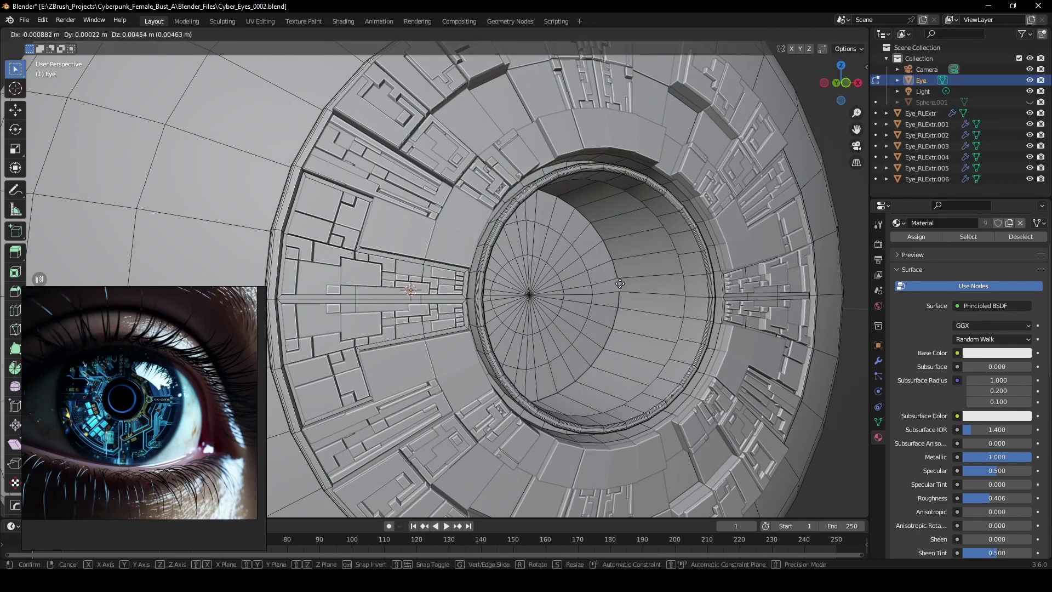
{"action": "key", "text": "1"}
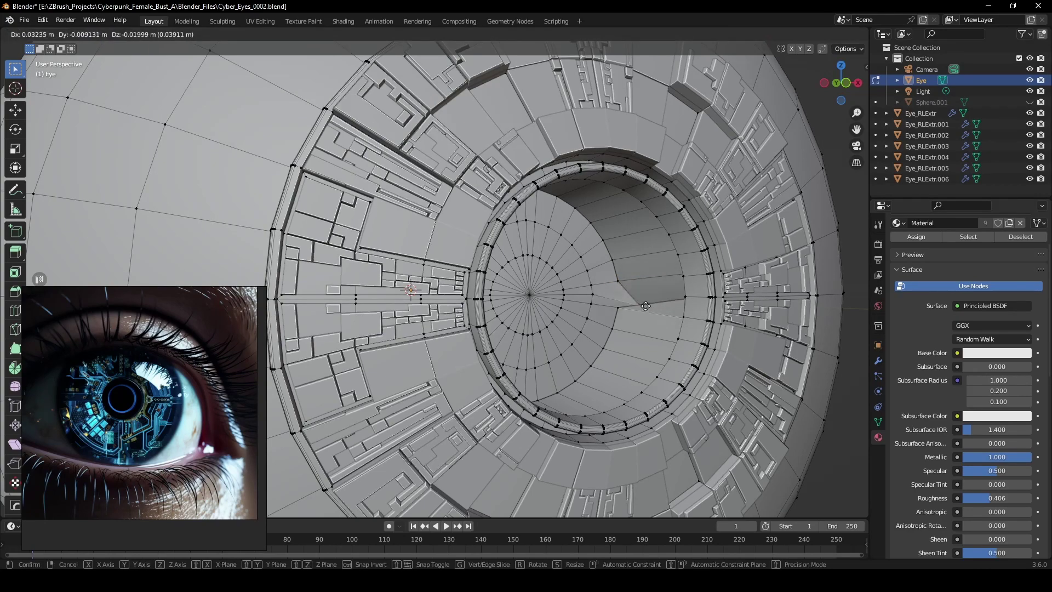
- Return the eye to Object Mode and examine the recessed pupil and iris from several angles, close up and with the whole eyeball in view
{"action": "middle_click_drag", "start_coordinate": [636, 295], "coordinate": [575, 296]}
{"action": "key", "text": "Tab"}
{"action": "scroll", "coordinate": [540, 288], "scroll_direction": "down", "scroll_amount": 2}
{"action": "middle_click_drag", "start_coordinate": [454, 287], "coordinate": [515, 274]}
{"action": "scroll", "coordinate": [455, 288], "scroll_direction": "up", "scroll_amount": 4}
{"action": "key", "text": "Tab"}
{"action": "scroll", "coordinate": [471, 284], "scroll_direction": "up", "scroll_amount": 2}
{"action": "scroll", "coordinate": [483, 285], "scroll_direction": "down", "scroll_amount": 2}
{"action": "scroll", "coordinate": [491, 278], "scroll_direction": "down", "scroll_amount": 2}
{"action": "scroll", "coordinate": [493, 280], "scroll_direction": "down", "scroll_amount": 3}
{"action": "key", "text": "Tab"}
{"action": "scroll", "coordinate": [567, 274], "scroll_direction": "up", "scroll_amount": 3}
{"action": "scroll", "coordinate": [547, 268], "scroll_direction": "down", "scroll_amount": 3}
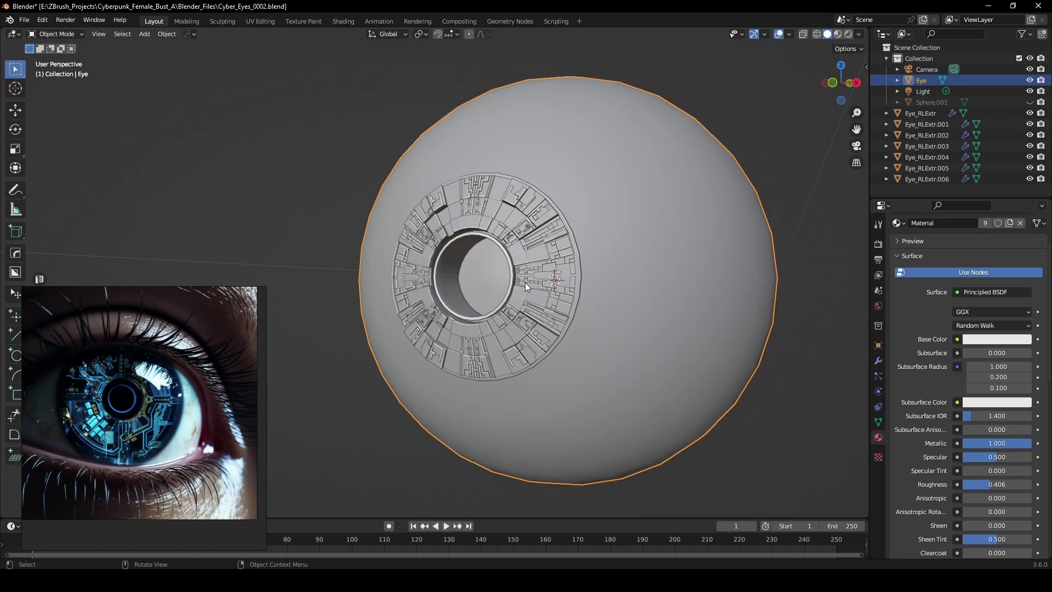
{"action": "scroll", "coordinate": [489, 289], "scroll_direction": "up", "scroll_amount": 5}
{"action": "scroll", "coordinate": [574, 213], "scroll_direction": "down", "scroll_amount": 2}
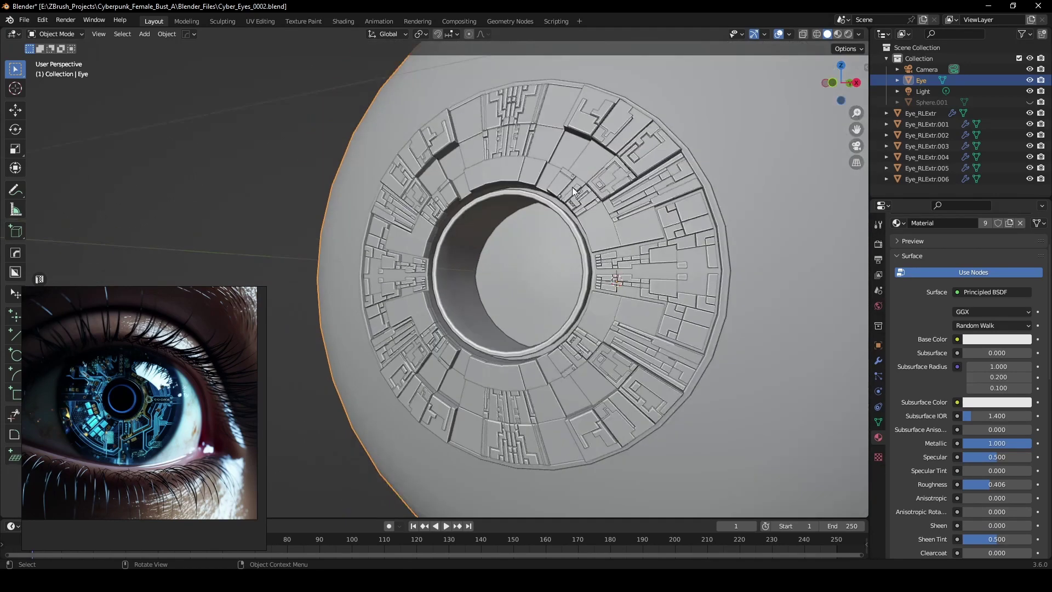
{"action": "middle_click_drag", "start_coordinate": [572, 191], "coordinate": [534, 209]}
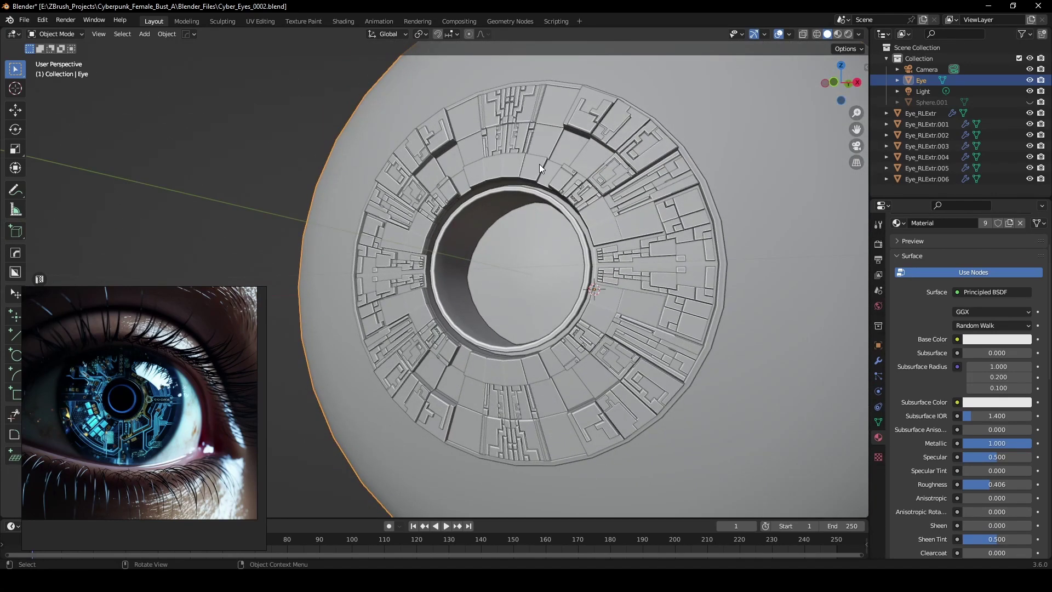
- Check how the iris panels are divided into separate objects by selecting several of them in turn, and clear the selection
{"action": "left_click", "coordinate": [517, 92]}
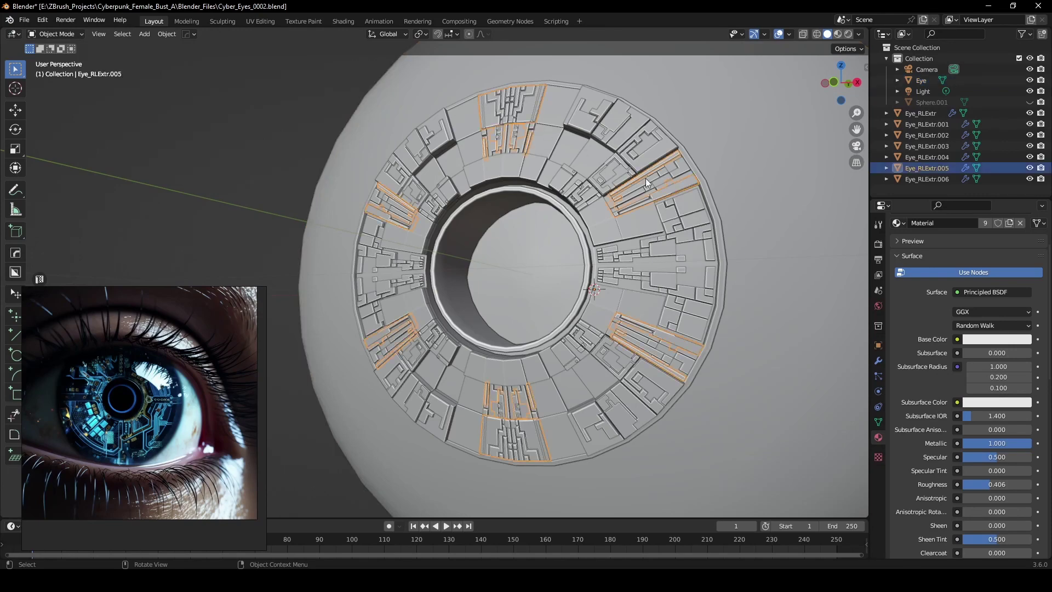
{"action": "left_click", "coordinate": [636, 130]}
{"action": "left_click", "coordinate": [547, 112]}
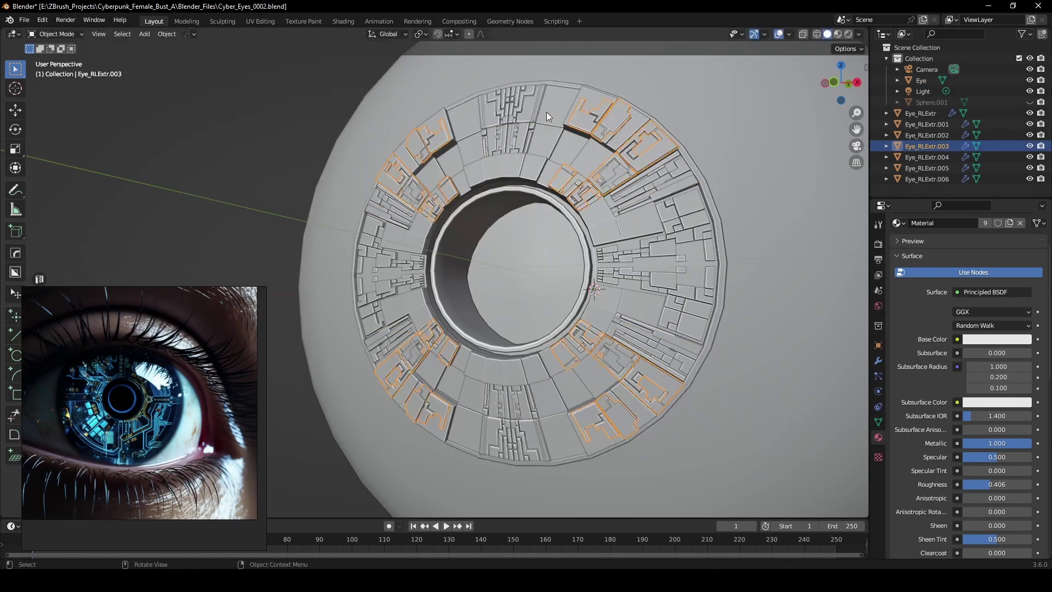
{"action": "left_click", "coordinate": [573, 150]}
{"action": "middle_click_drag", "start_coordinate": [574, 151], "coordinate": [594, 143]}
{"action": "scroll", "coordinate": [602, 146], "scroll_direction": "down", "scroll_amount": 2}
{"action": "left_click", "coordinate": [288, 122]}
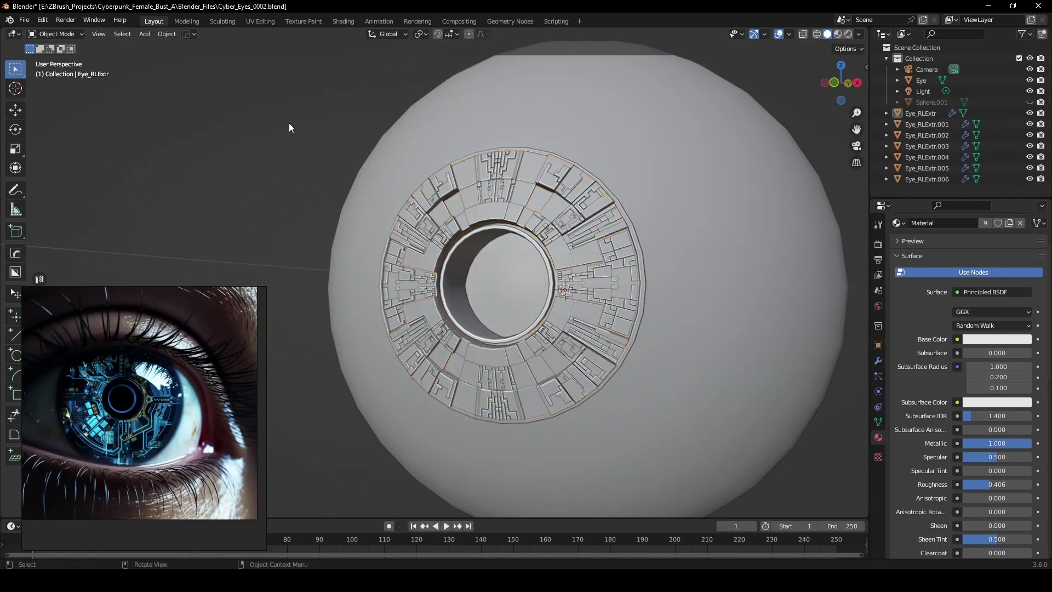
{"action": "middle_click_drag", "start_coordinate": [288, 123], "coordinate": [355, 171]}
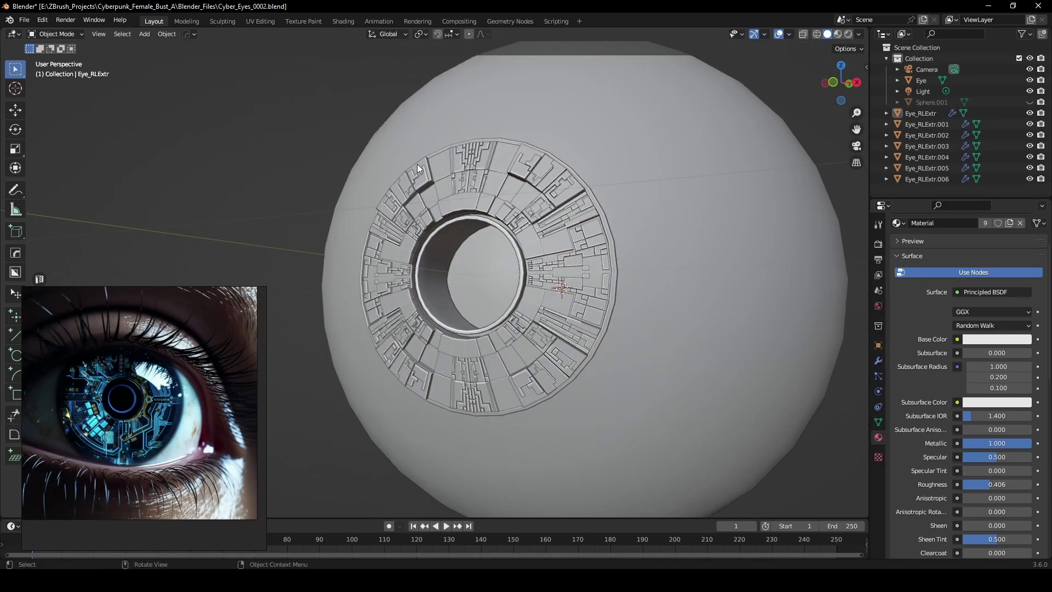
{"action": "middle_click_drag", "start_coordinate": [433, 159], "coordinate": [439, 182]}
- Browse the reference board from the cybernetic eye close-up out to the eye, anatomy and cyberpunk character images
{"action": "scroll", "coordinate": [174, 351], "scroll_direction": "down", "scroll_amount": 8}
{"action": "middle_click_drag", "start_coordinate": [202, 359], "coordinate": [203, 387]}
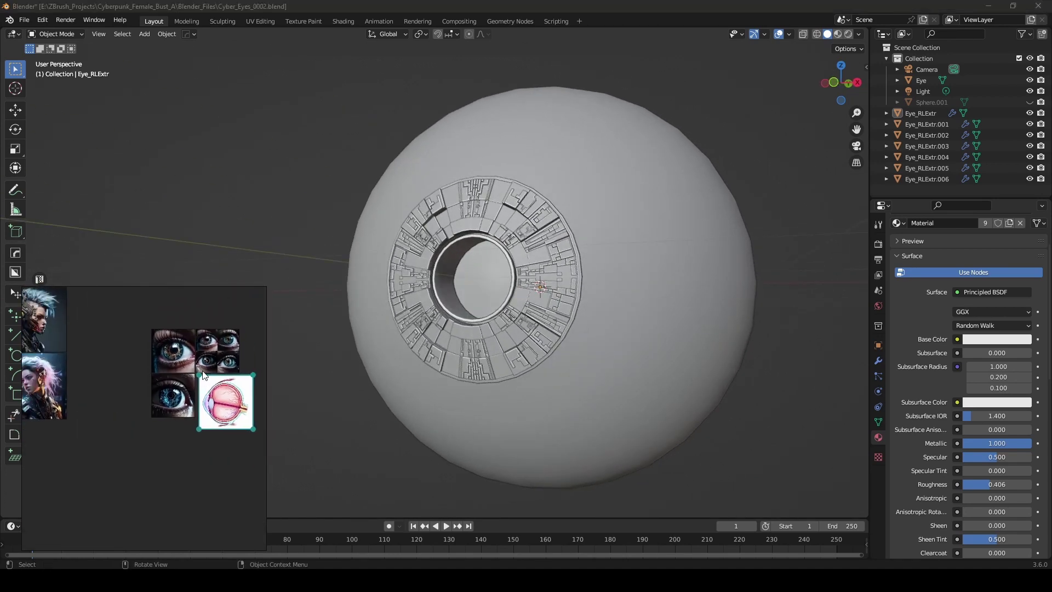
{"action": "scroll", "coordinate": [202, 375], "scroll_direction": "down", "scroll_amount": 3}
{"action": "middle_click_drag", "start_coordinate": [143, 360], "coordinate": [218, 394]}
{"action": "scroll", "coordinate": [185, 411], "scroll_direction": "down", "scroll_amount": 2}
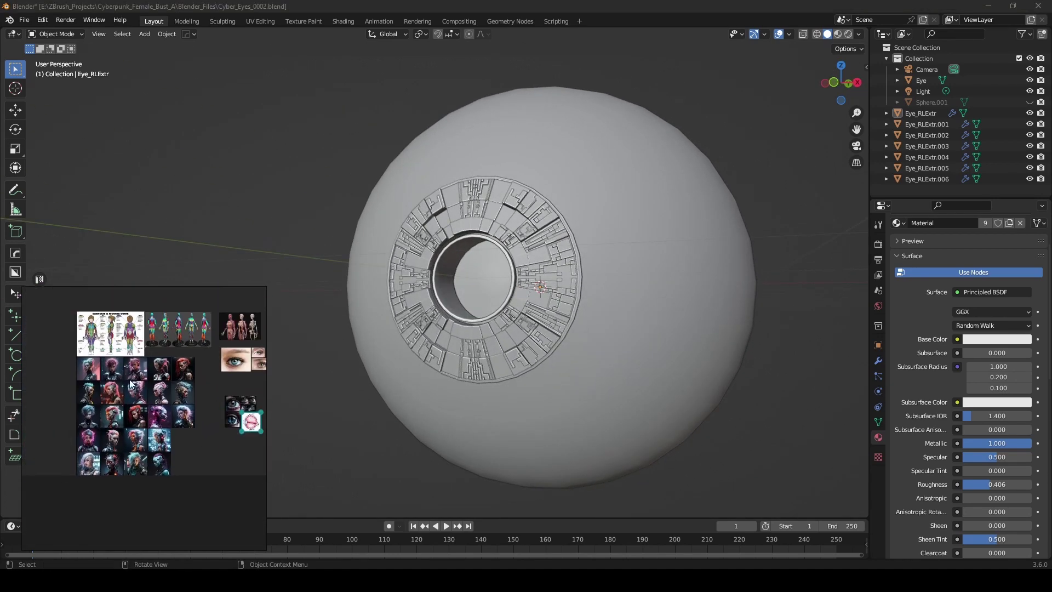
{"action": "scroll", "coordinate": [94, 385], "scroll_direction": "up", "scroll_amount": 2}
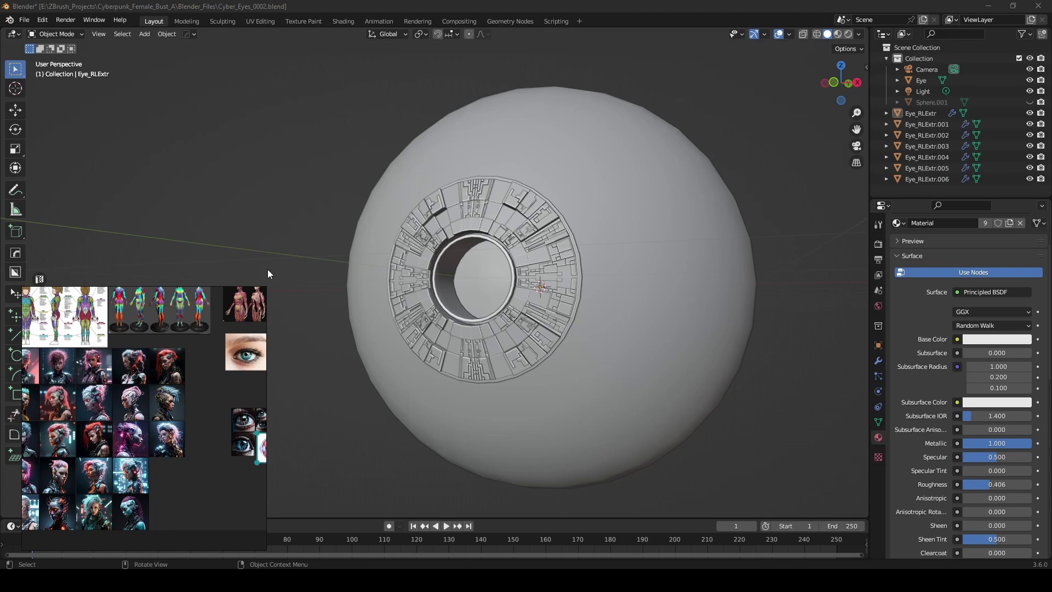
{"action": "middle_click_drag", "start_coordinate": [323, 152], "coordinate": [312, 181]}
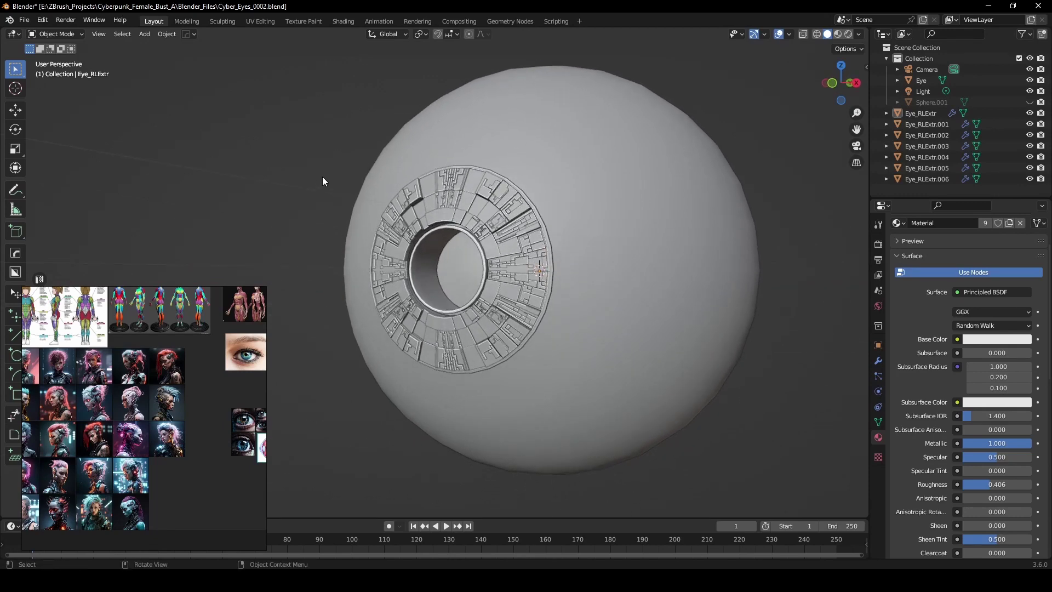